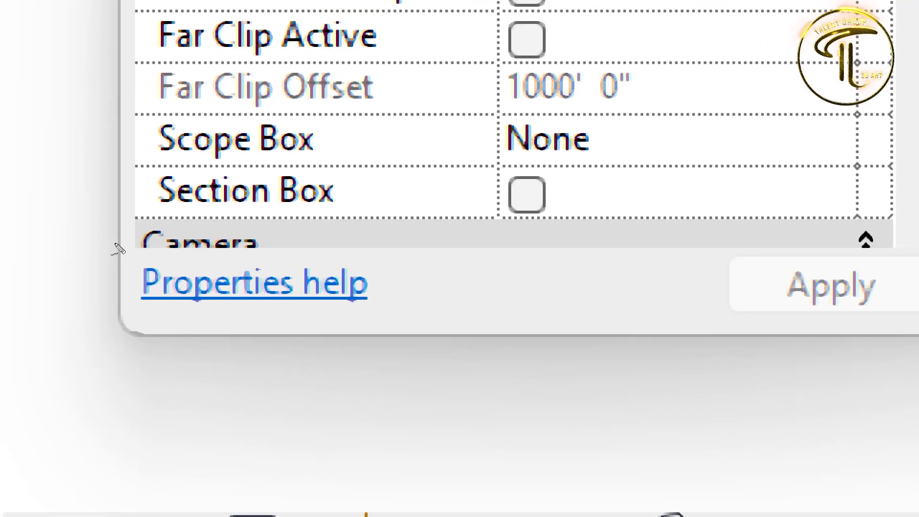
key(super+minus)
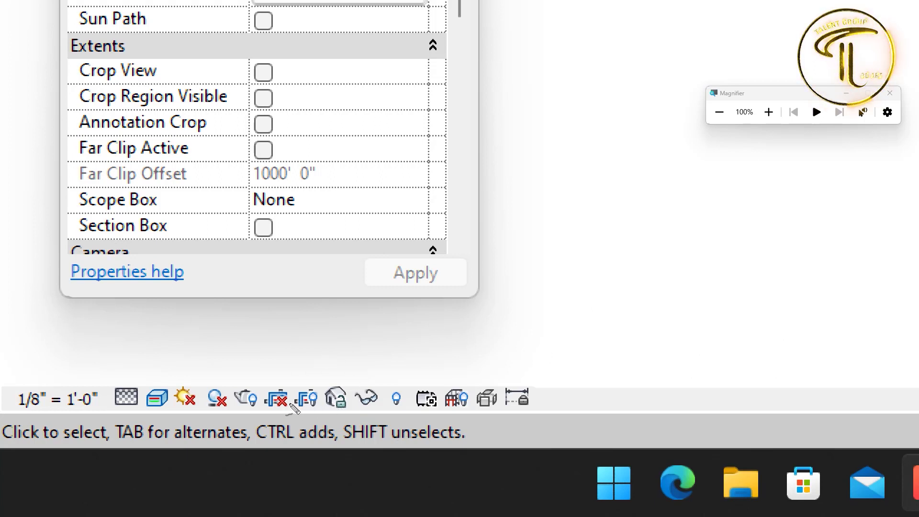
mouse_move(272, 73)
mouse_down()
mouse_move(308, 172)
mouse_move(281, 361)
mouse_move(286, 406)
mouse_move(293, 393)
mouse_up()
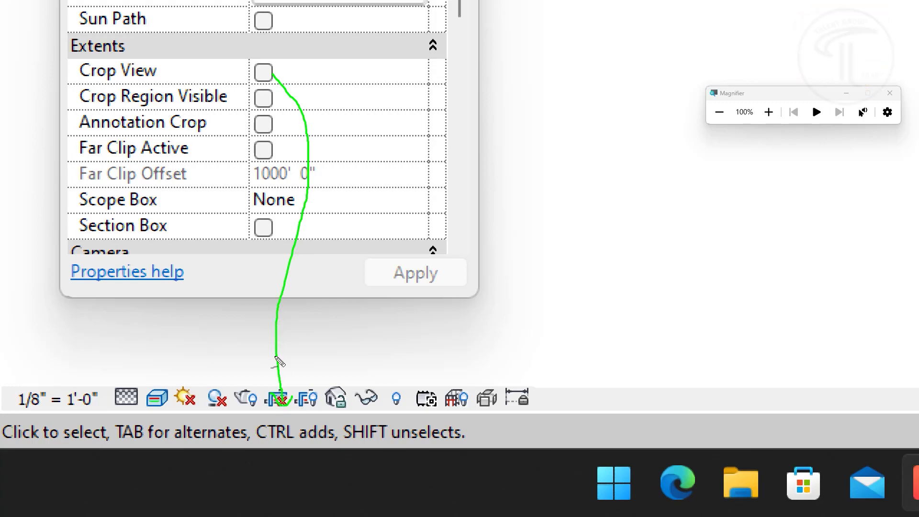
mouse_move(268, 81)
mouse_down()
mouse_move(273, 72)
mouse_move(284, 79)
mouse_up()
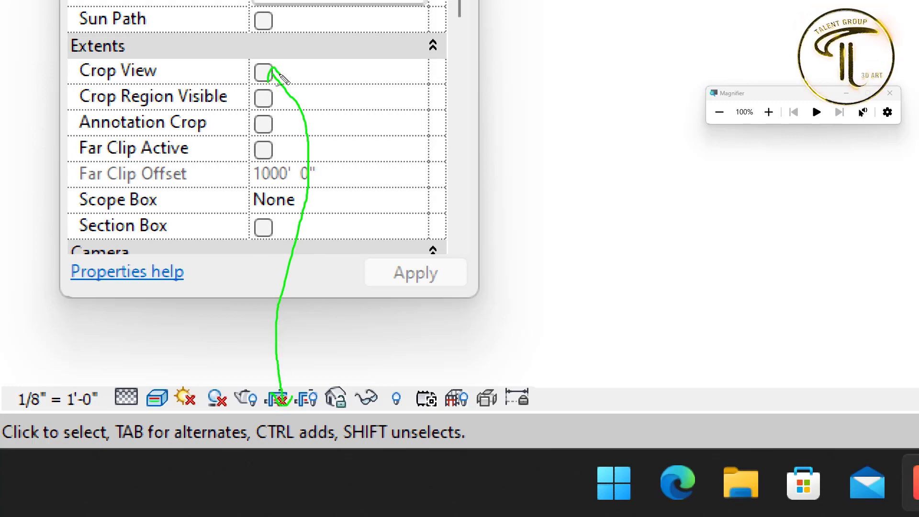
key(Escape)
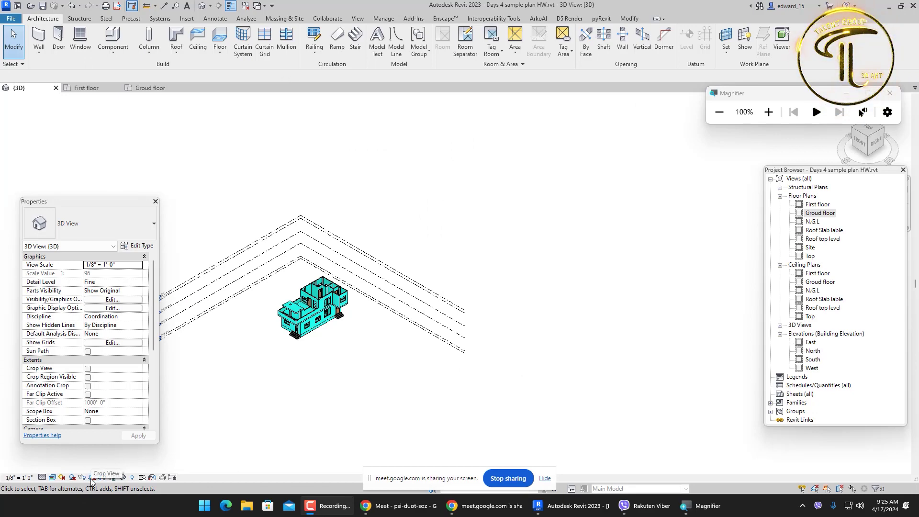
key(ctrl+1)
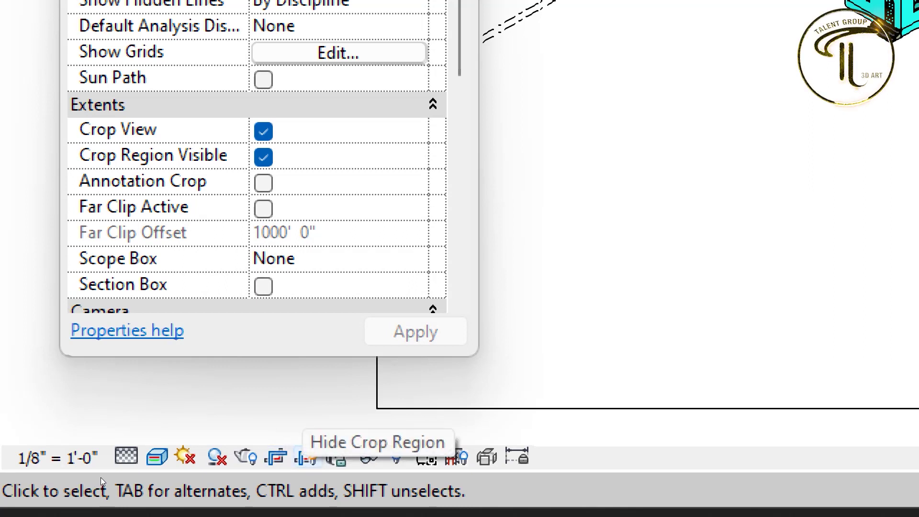
Step: Hide the crop region and turn off cropping in the 3D view
click(306, 457)
click(307, 457)
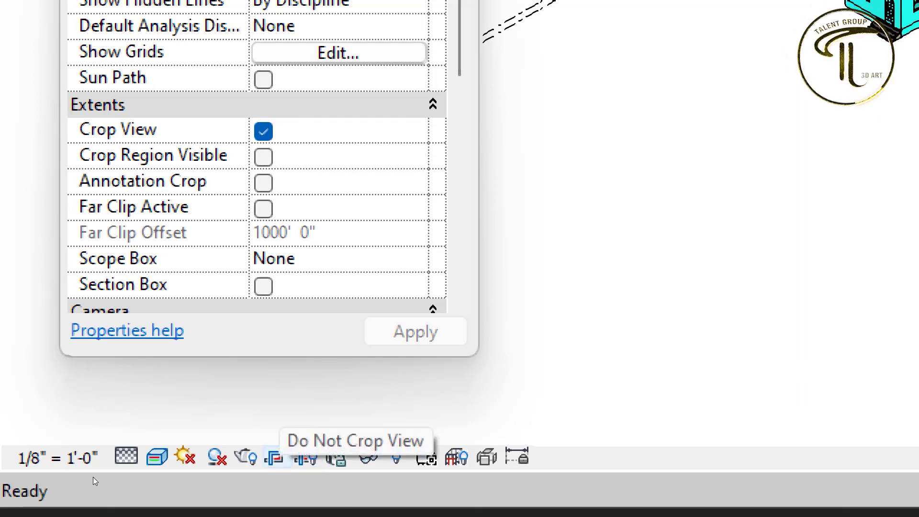
click(278, 457)
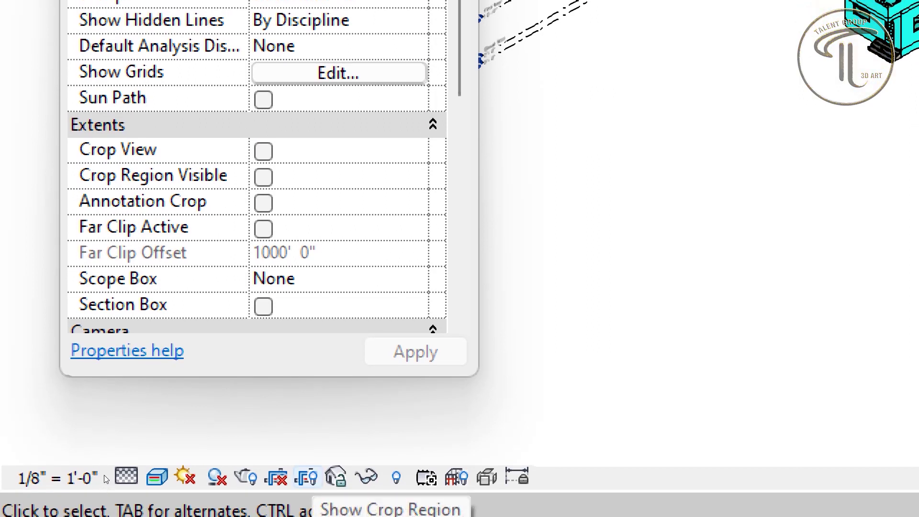
Step: Toggle the visibility of the 3D view's crop region on and off, leaving it hidden
click(307, 478)
click(306, 478)
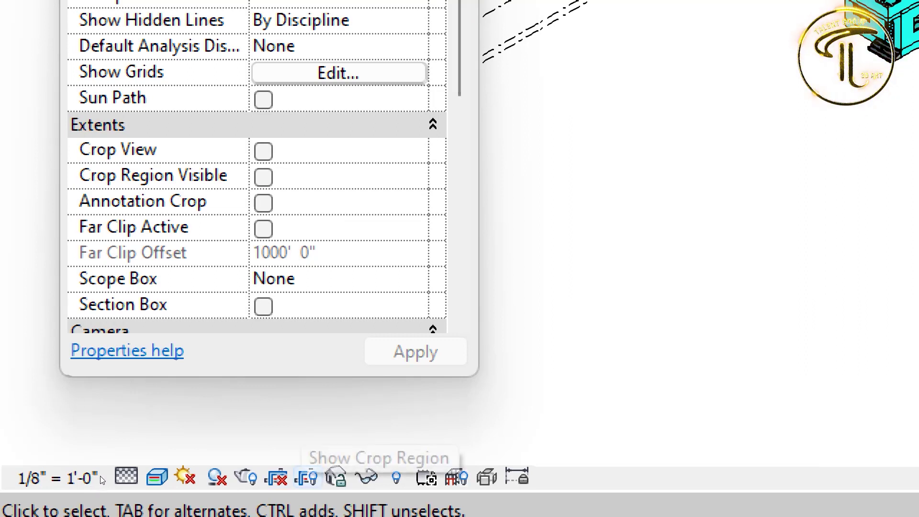
click(307, 478)
click(306, 478)
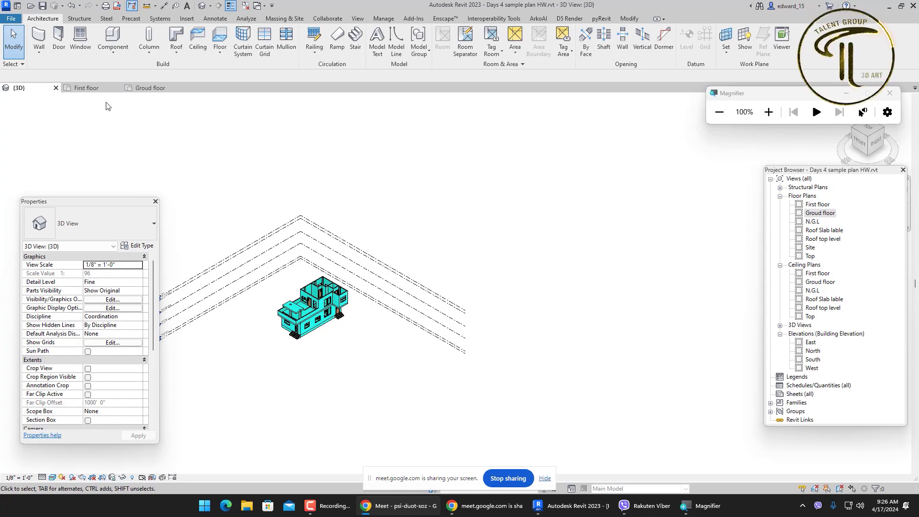
click(17, 6)
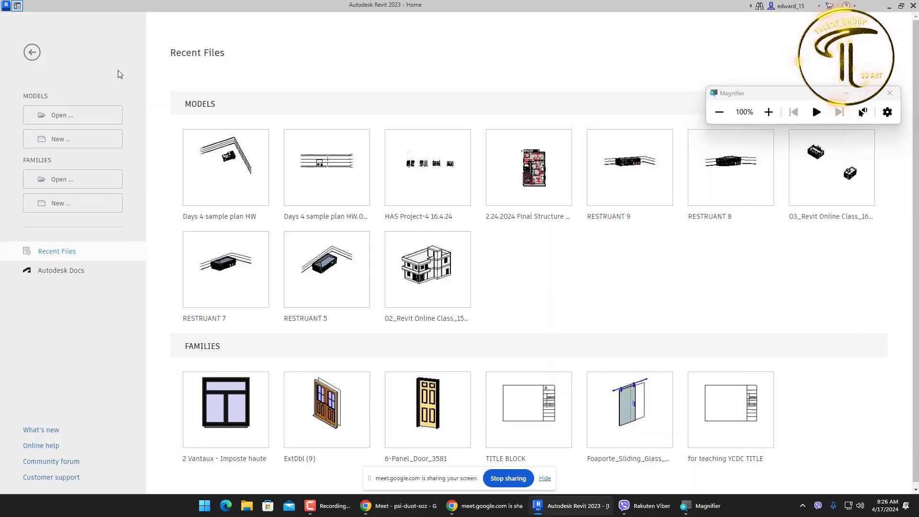
click(29, 50)
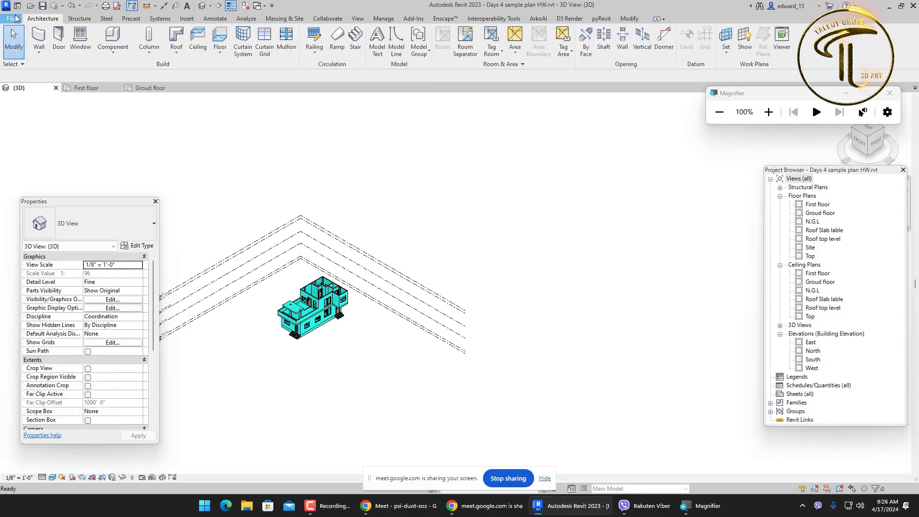
click(11, 18)
click(324, 371)
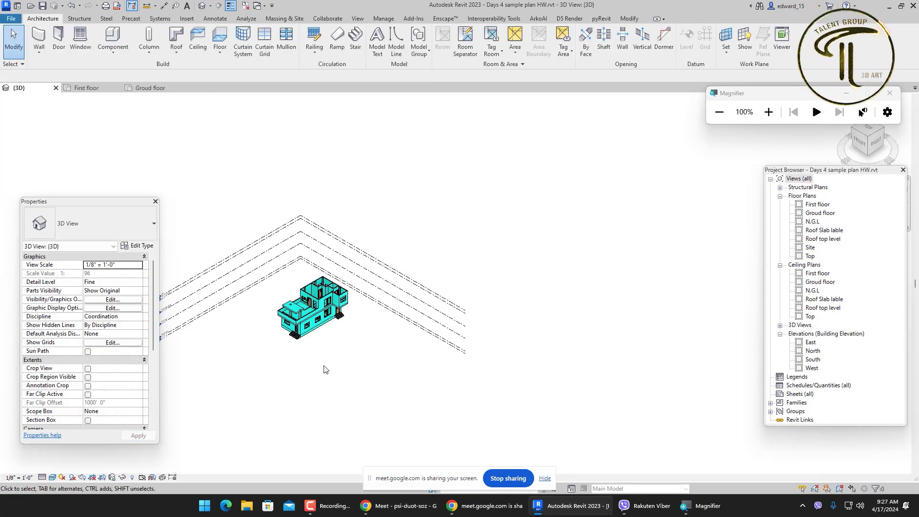
Step: Review the options for saving the orientation and locking the 3D view without applying any
scroll(310, 309, up, 10)
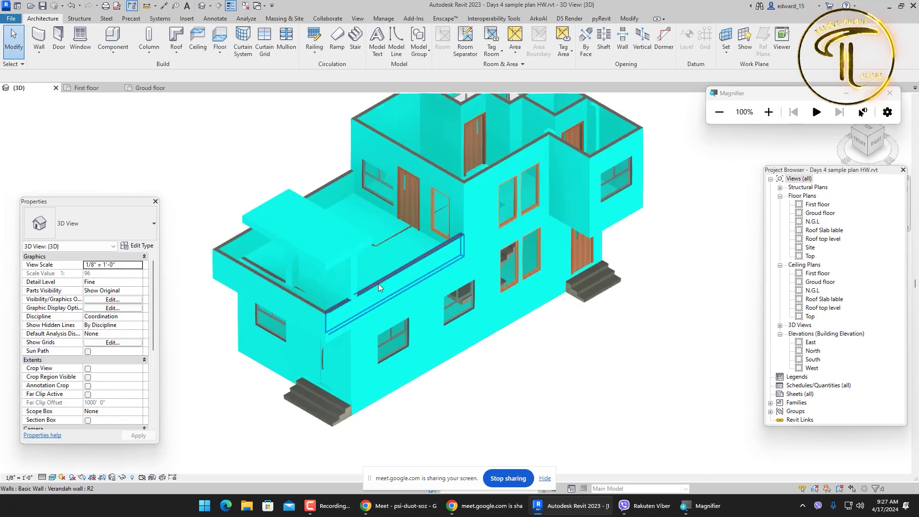
scroll(378, 283, down, 3)
shift+middle_drag(396, 283, 201, 445)
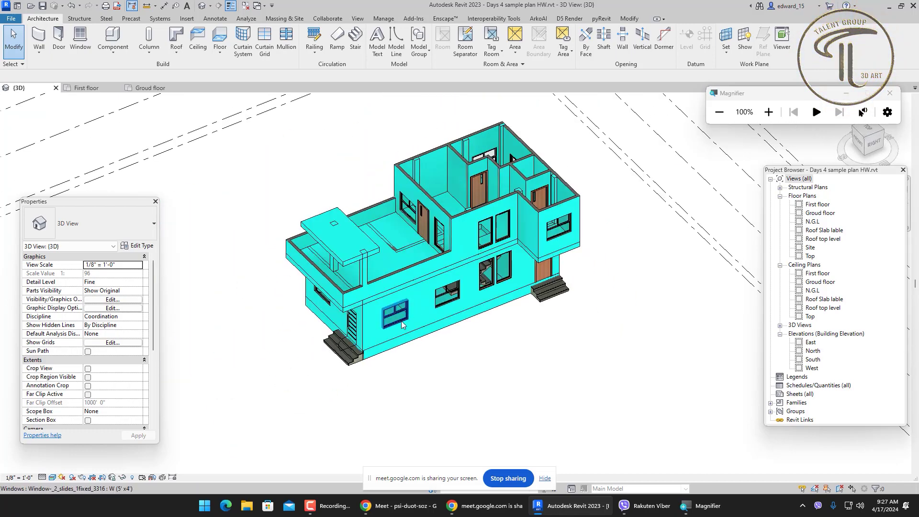
click(113, 478)
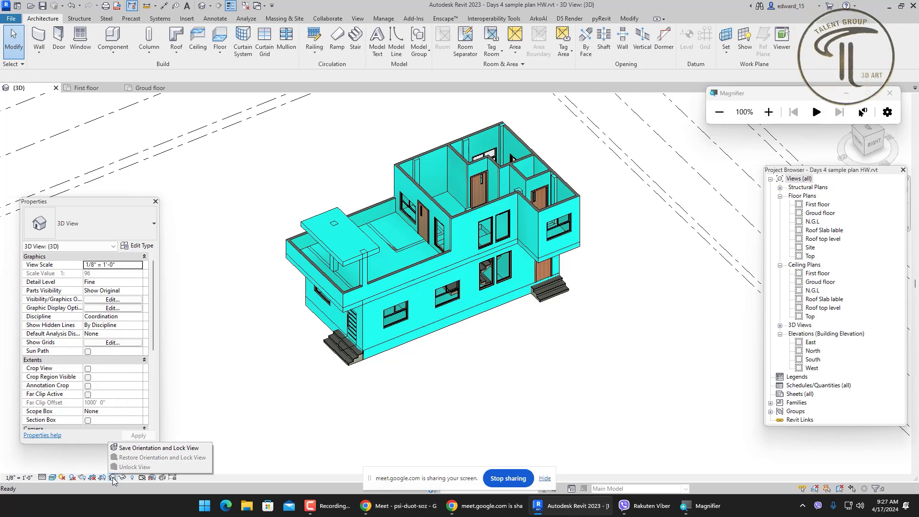
click(113, 477)
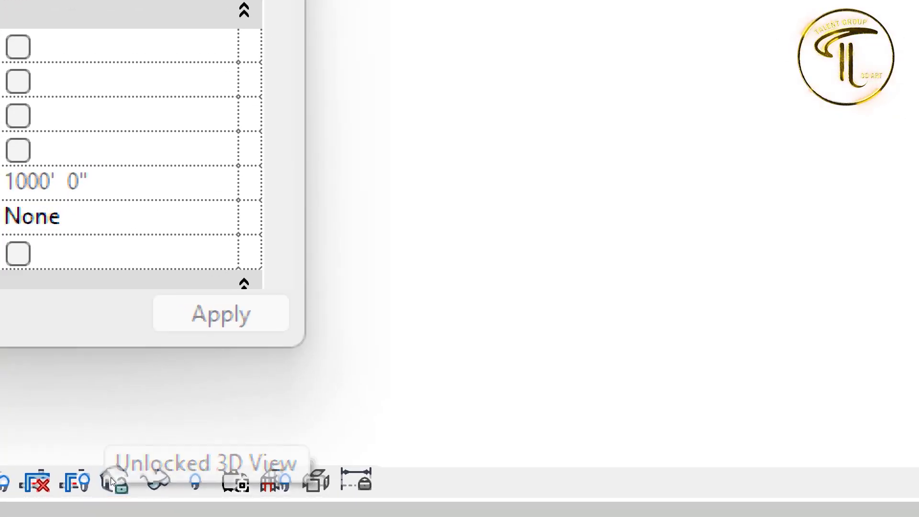
click(111, 475)
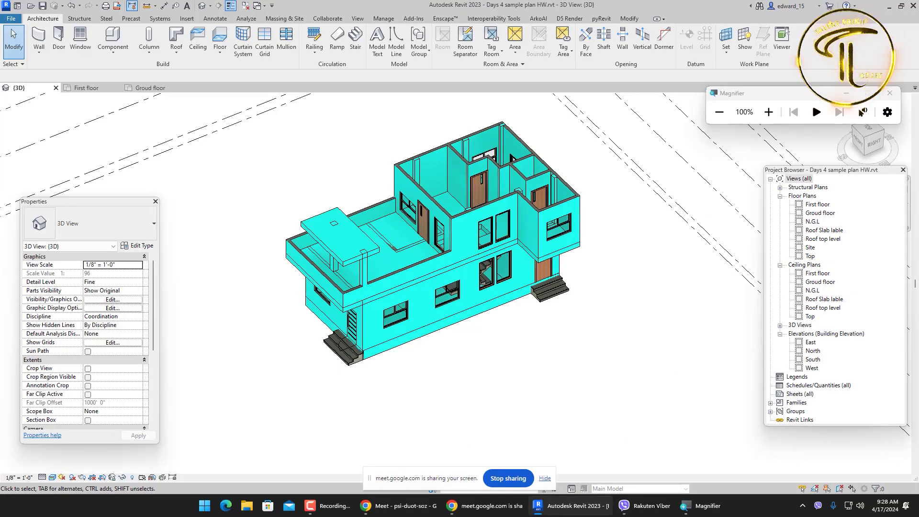
Step: Select an entrance stair and review the temporary hide/isolate options without applying any
scroll(598, 311, up, 3)
right_click(590, 280)
click(613, 287)
right_click(607, 271)
click(630, 279)
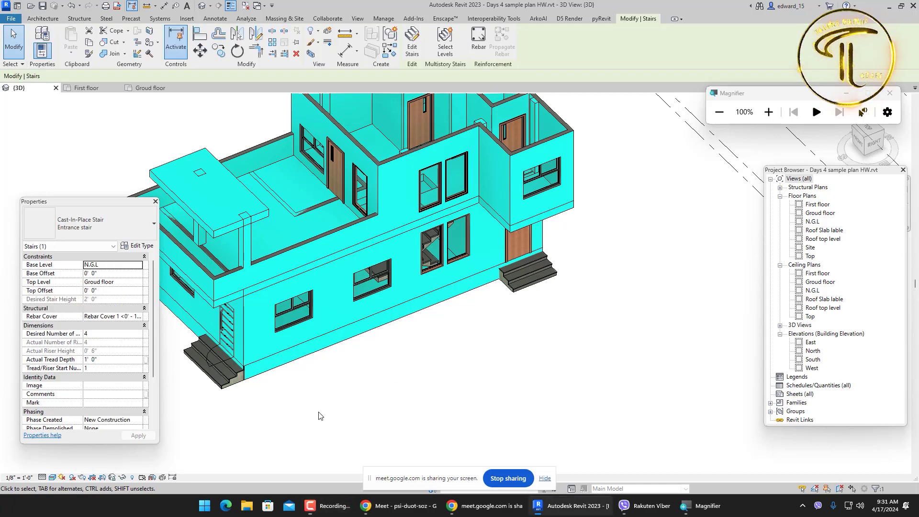
click(124, 478)
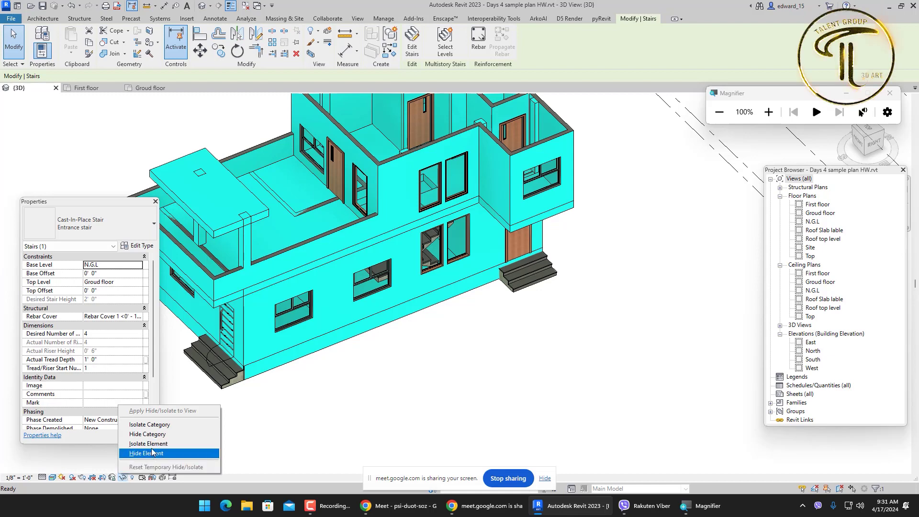
click(501, 352)
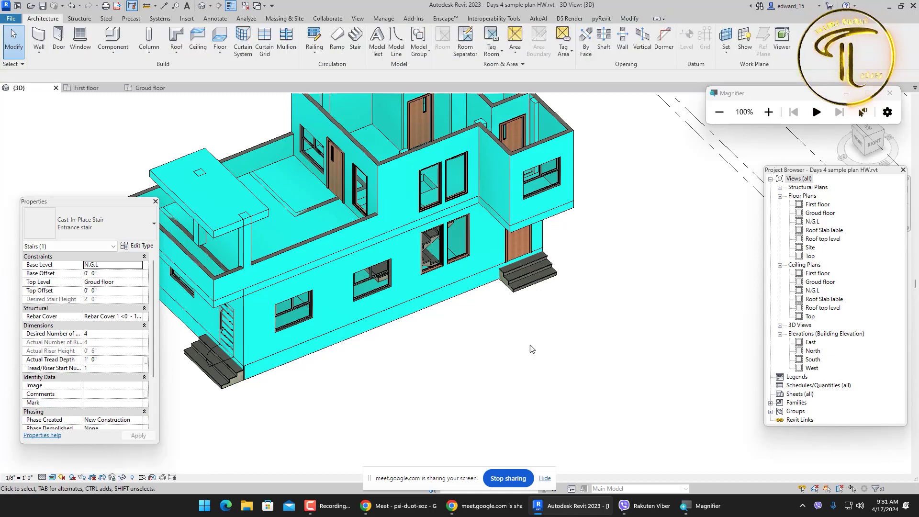
Step: Temporarily hide the whole category of the stair by the brown entrance door and undo the hiding
click(206, 374)
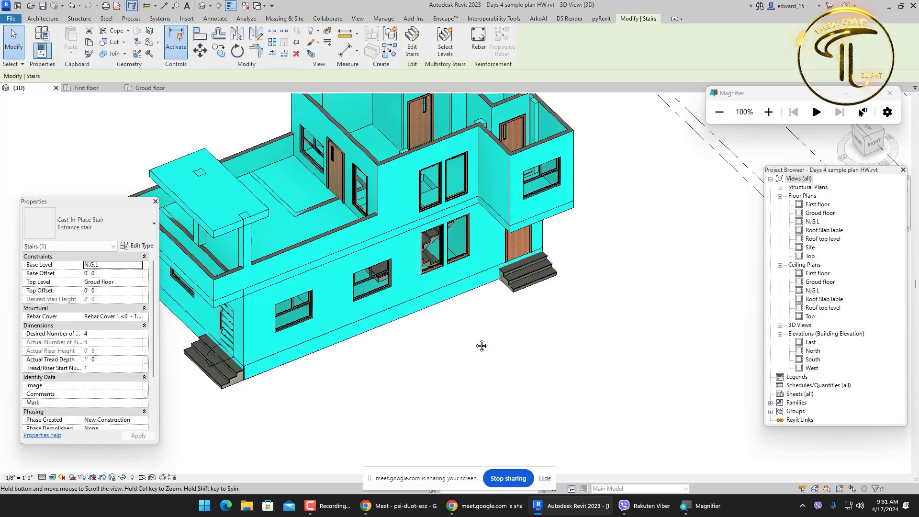
middle_drag(206, 376, 286, 356)
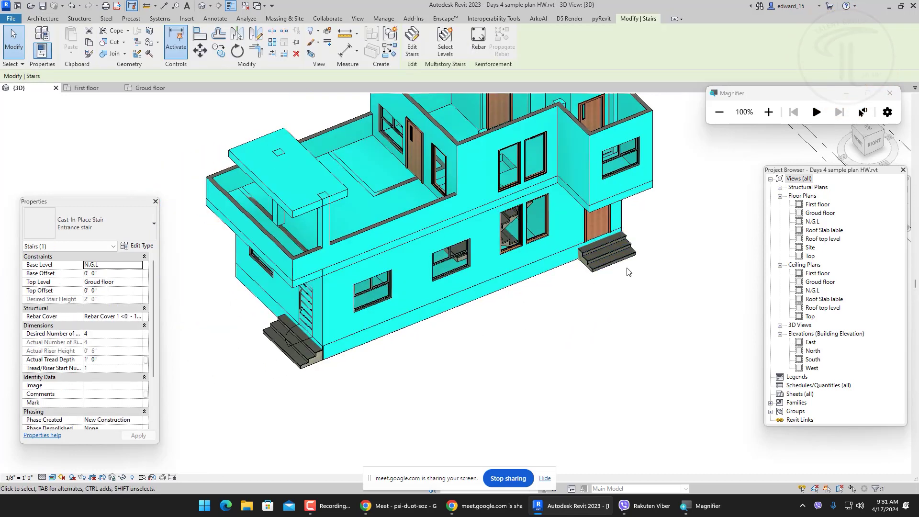
click(628, 302)
click(593, 259)
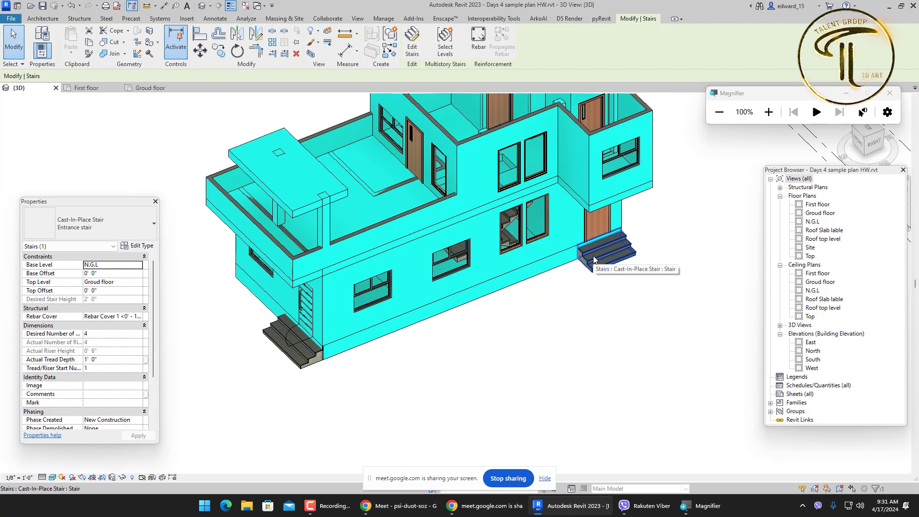
click(121, 477)
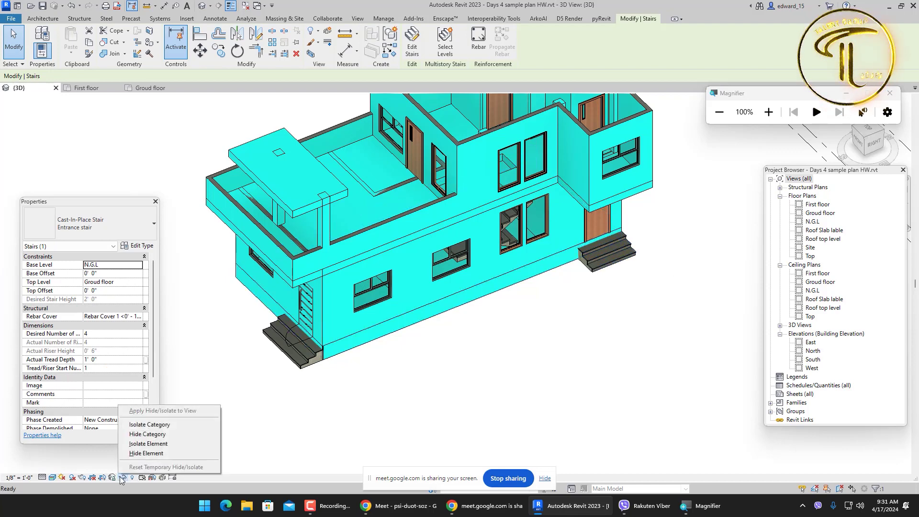
click(159, 434)
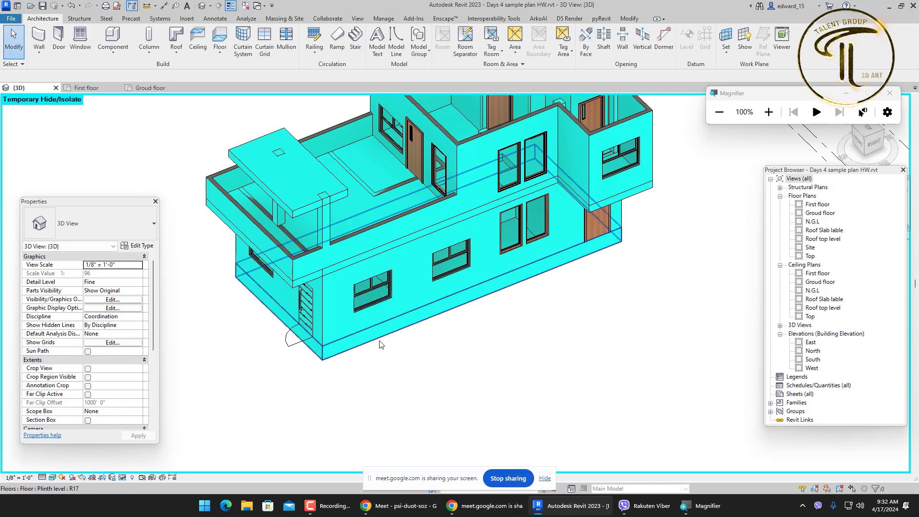
click(71, 6)
Step: Temporarily hide only the stair element by the brown entrance door and undo the hiding
click(606, 263)
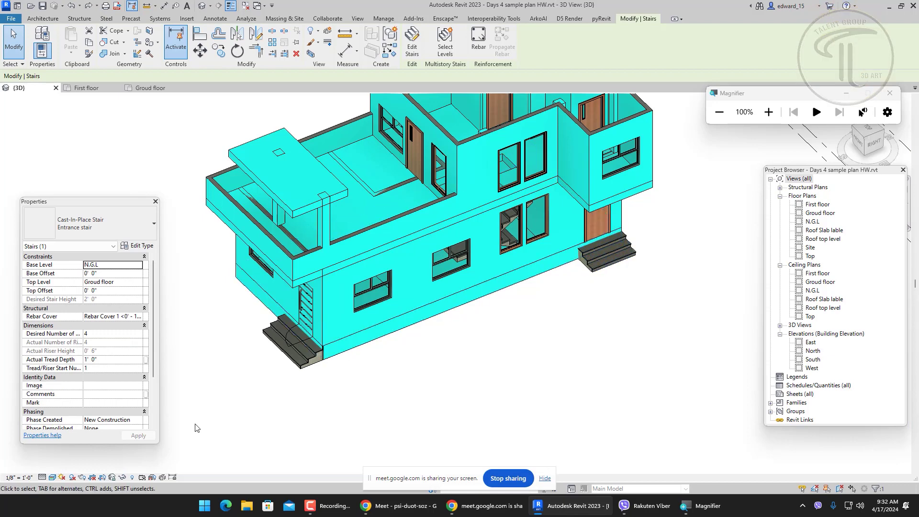
click(124, 477)
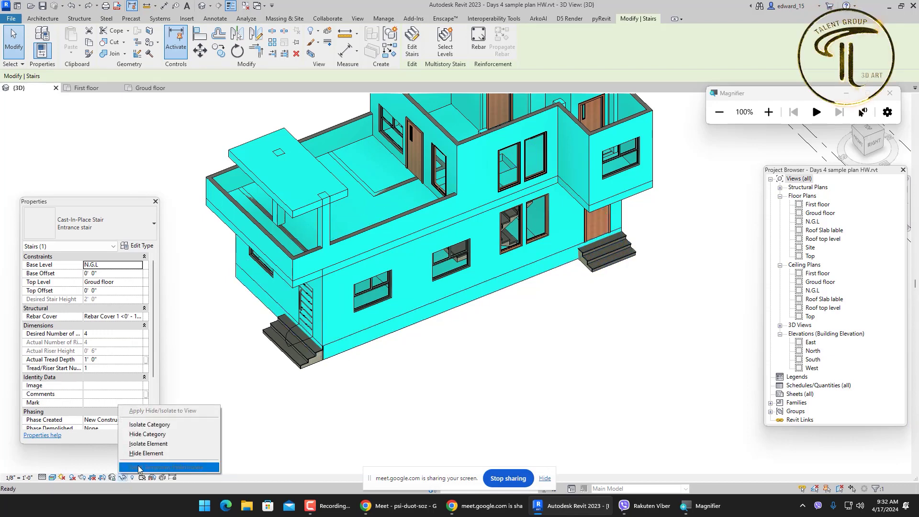
click(155, 454)
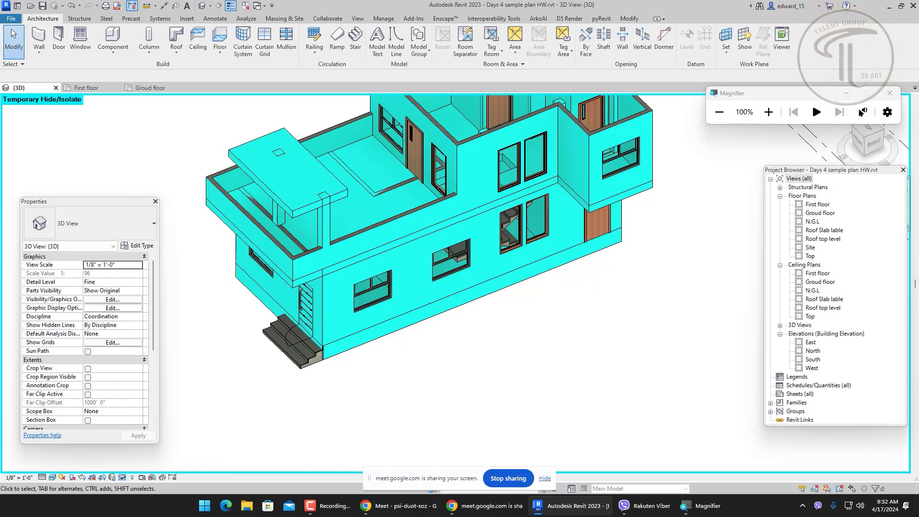
key(ctrl+z)
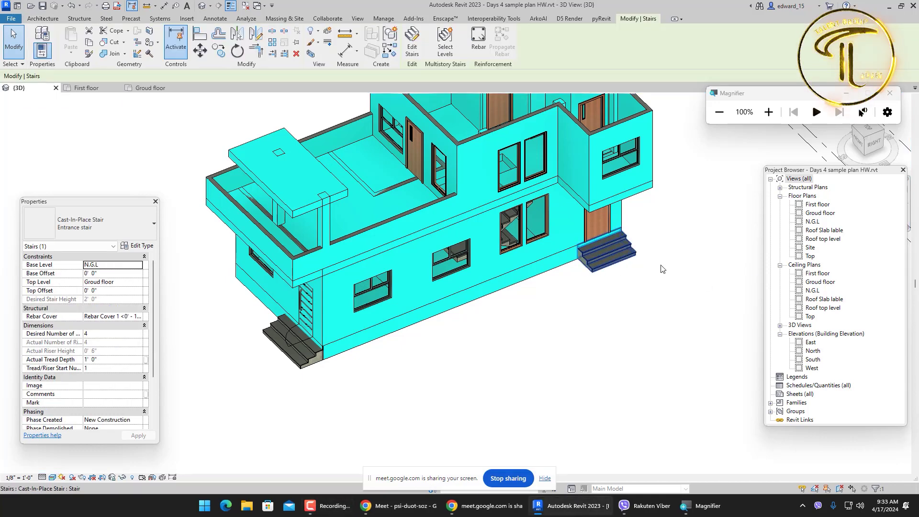
Step: Temporarily isolate the stair by the brown entrance door in the 3D view
click(663, 291)
key(ctrl+Left)
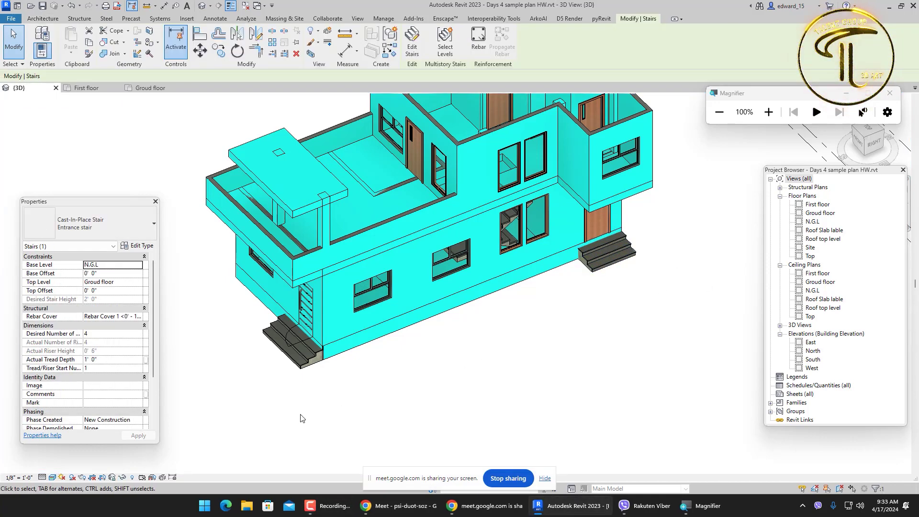
click(123, 477)
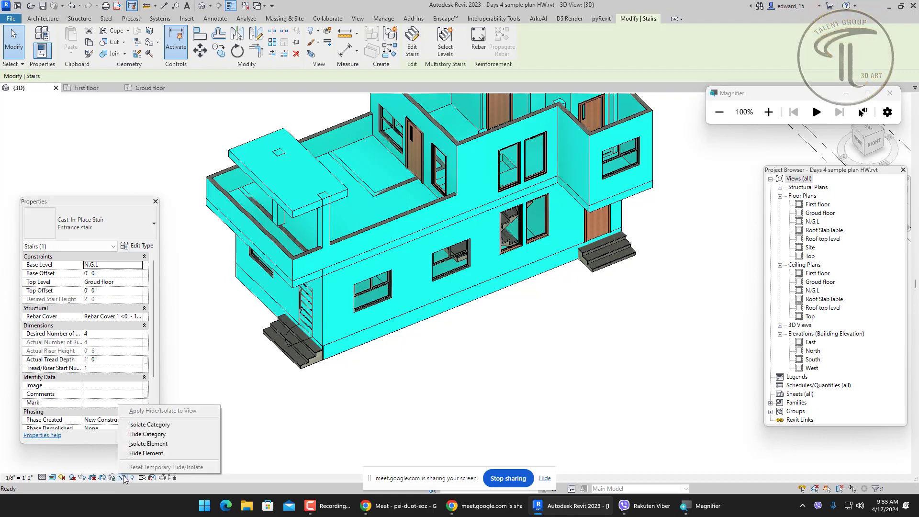
click(177, 428)
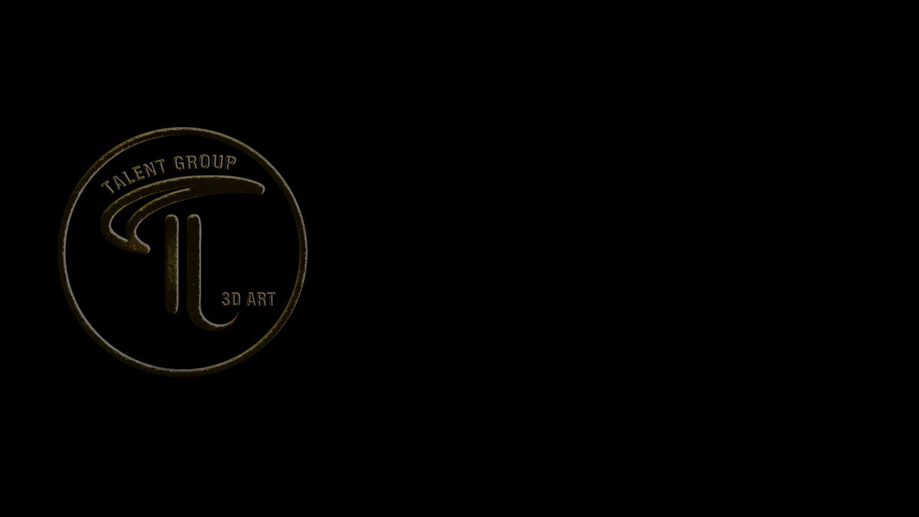
Step: Reset the temporary hide/isolate in the 3D view and select the stair by the brown entrance door
click(123, 477)
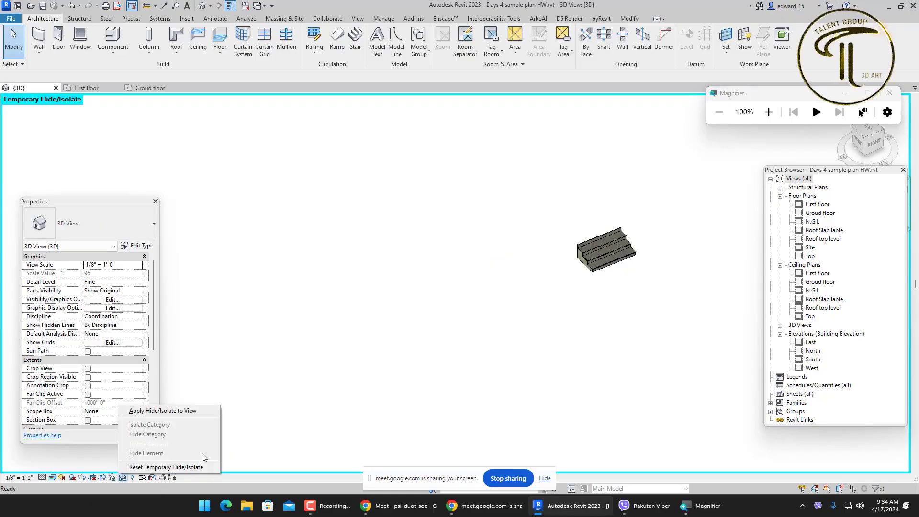
click(201, 466)
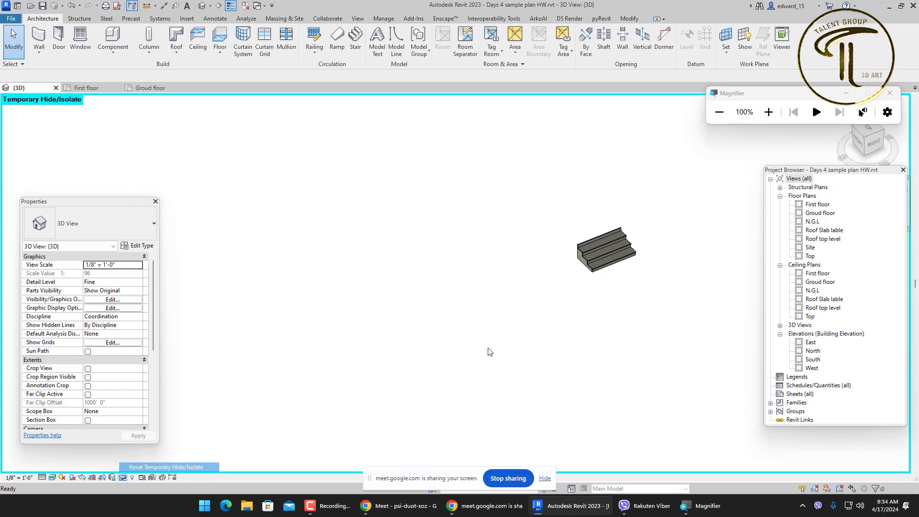
click(586, 263)
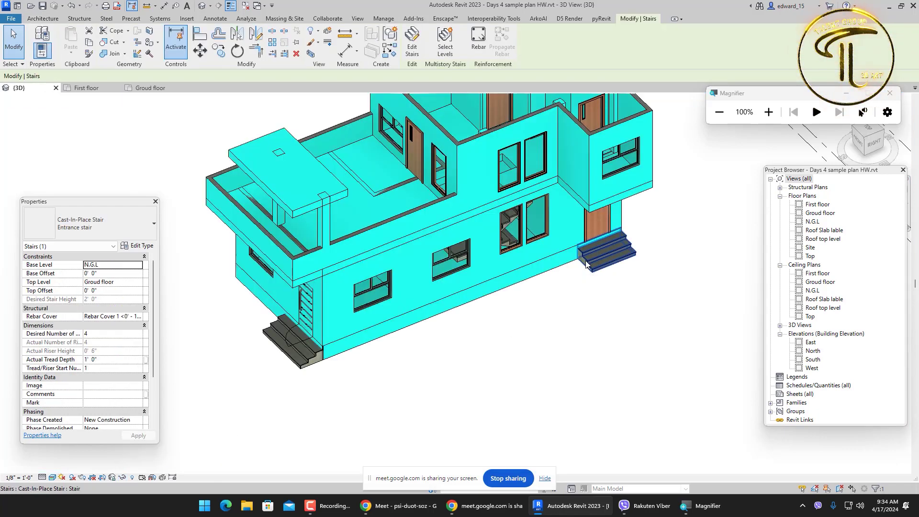
Step: Temporarily isolate only the stair element by the brown entrance door, and reset the temporary hide/isolate
click(122, 478)
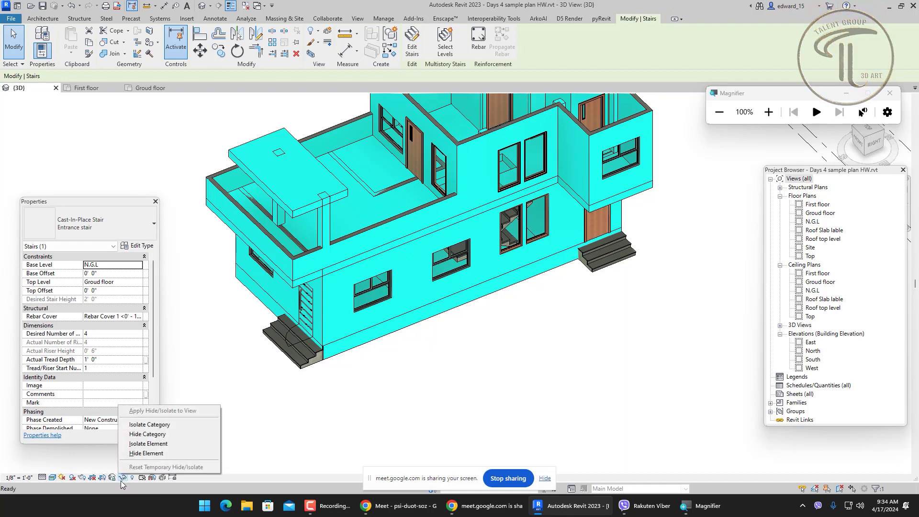
click(164, 445)
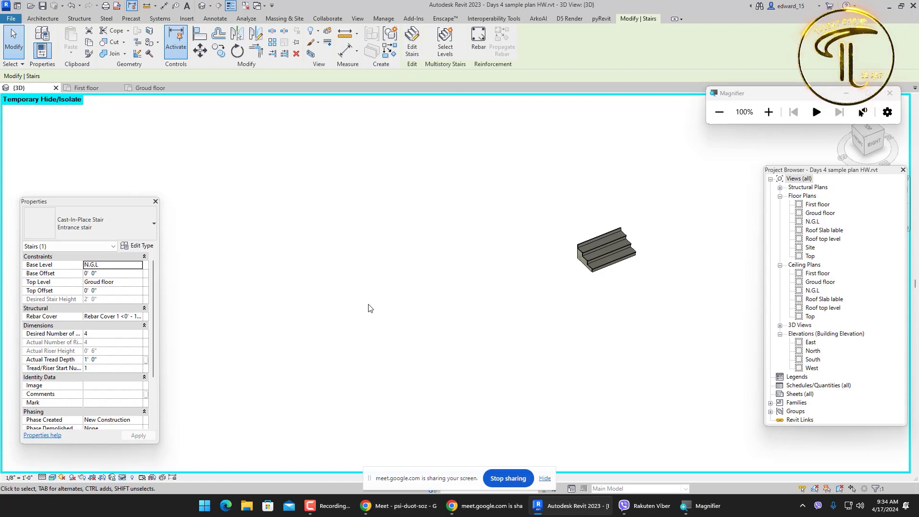
click(123, 477)
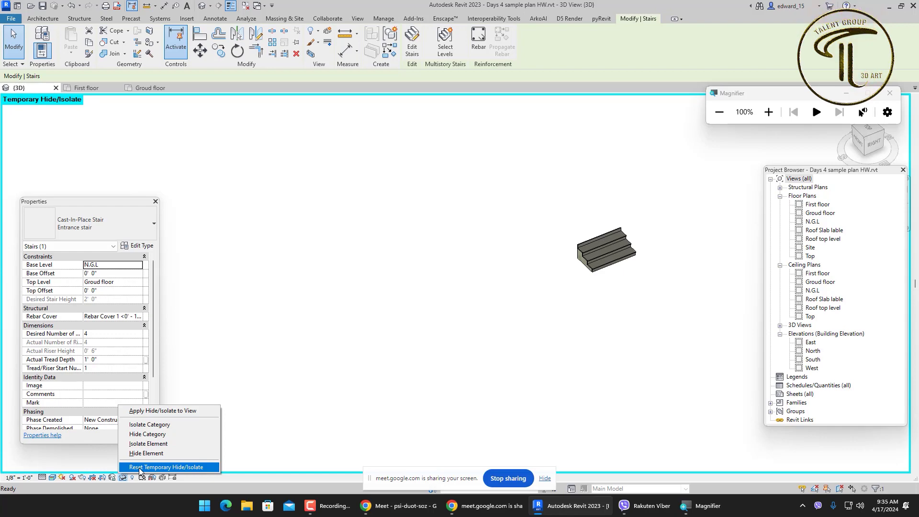
click(139, 469)
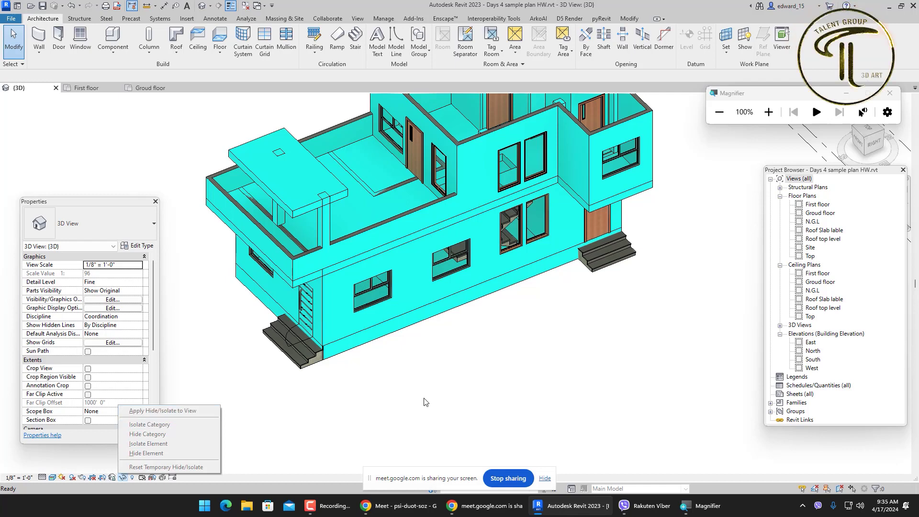
Step: Temporarily hide only the stair element by the brown entrance door, and reset the temporary hide/isolate
click(617, 262)
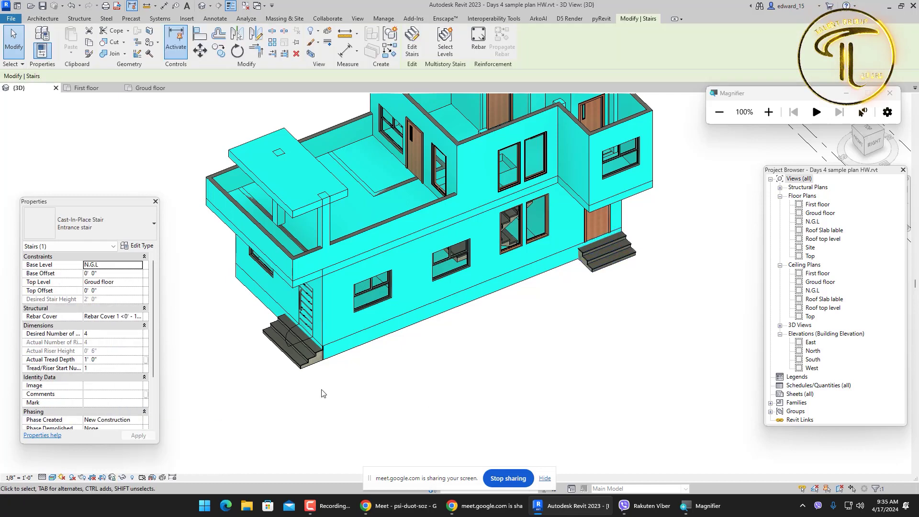
click(123, 477)
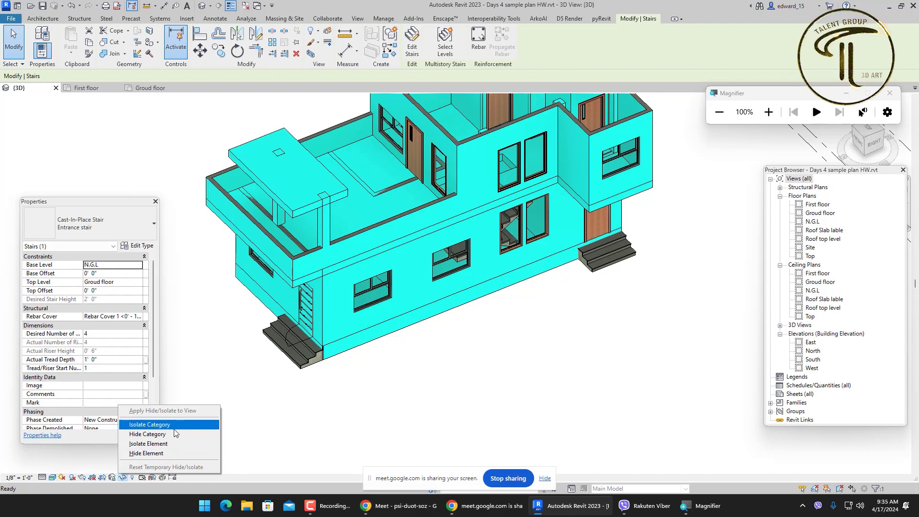
click(163, 453)
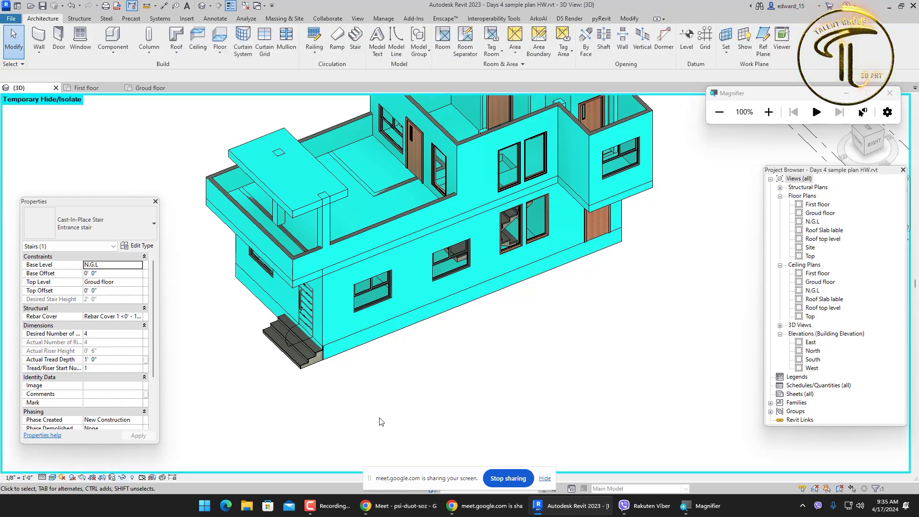
click(133, 481)
click(146, 467)
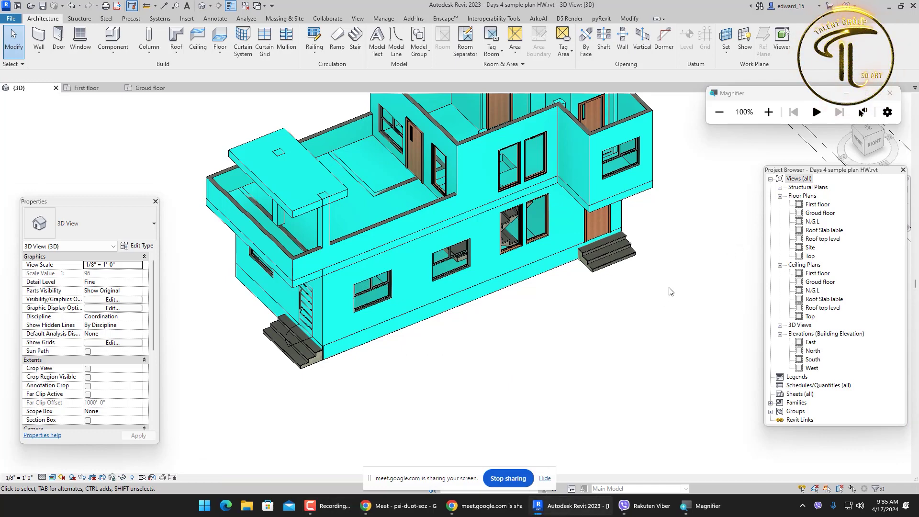
Step: Temporarily hide the stair element by the brown entrance door twice using Hide Element, resetting the view each time
click(620, 256)
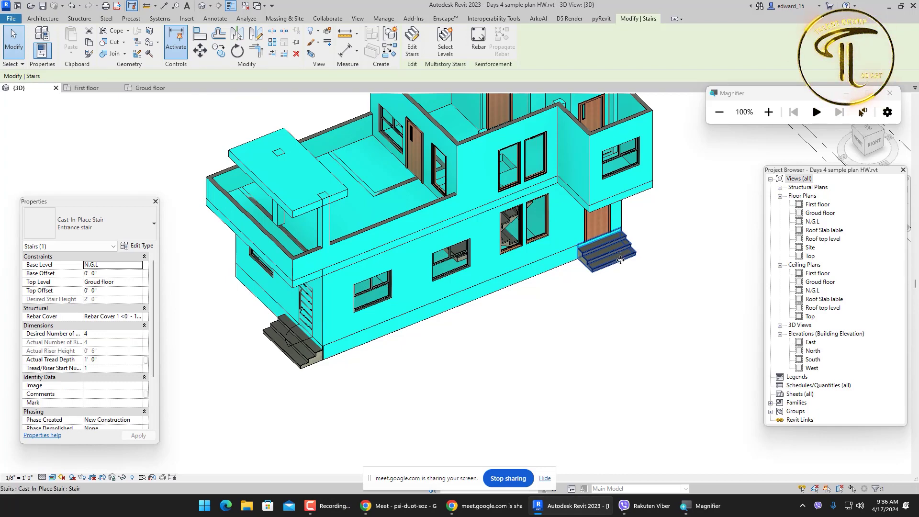
middle_drag(653, 312, 632, 294)
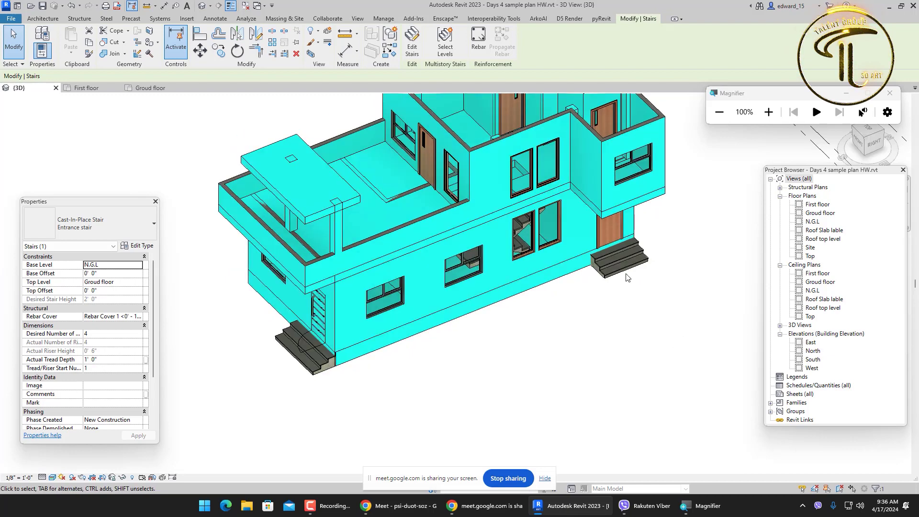
key(h)
key(h)
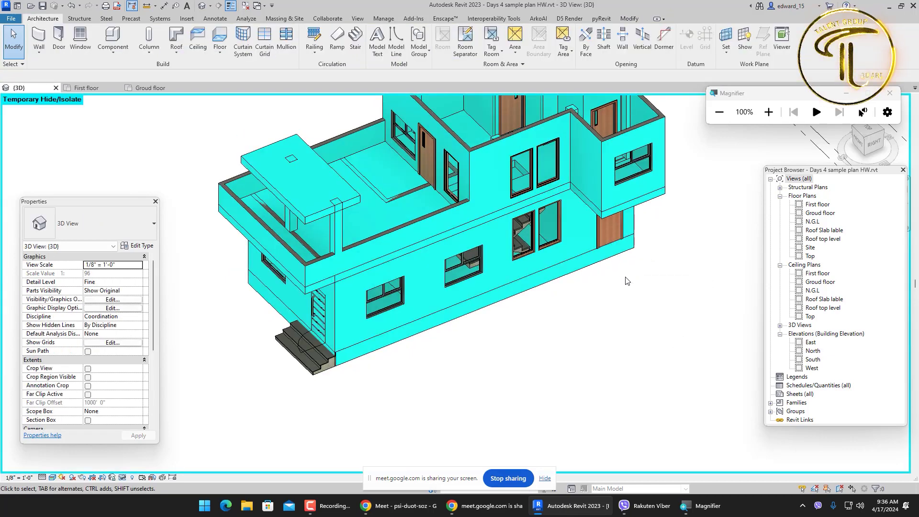
key(h)
key(r)
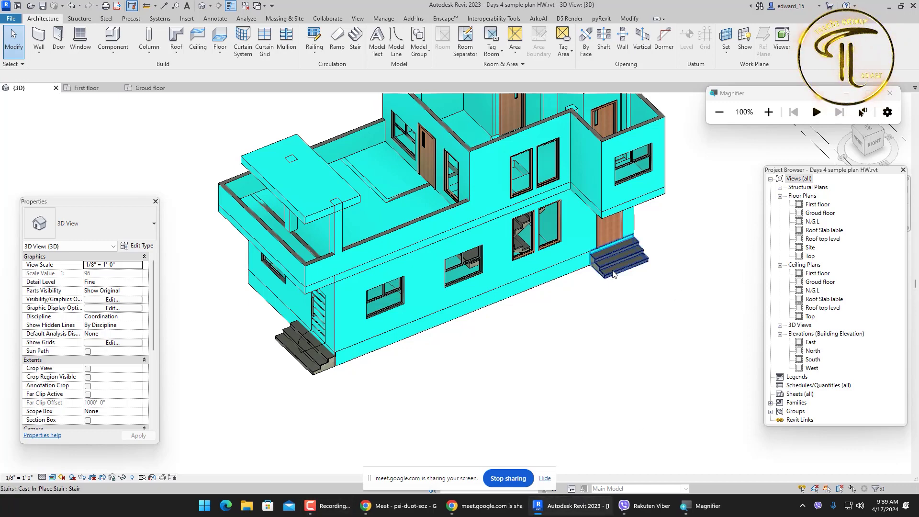
click(613, 273)
key(h)
key(h)
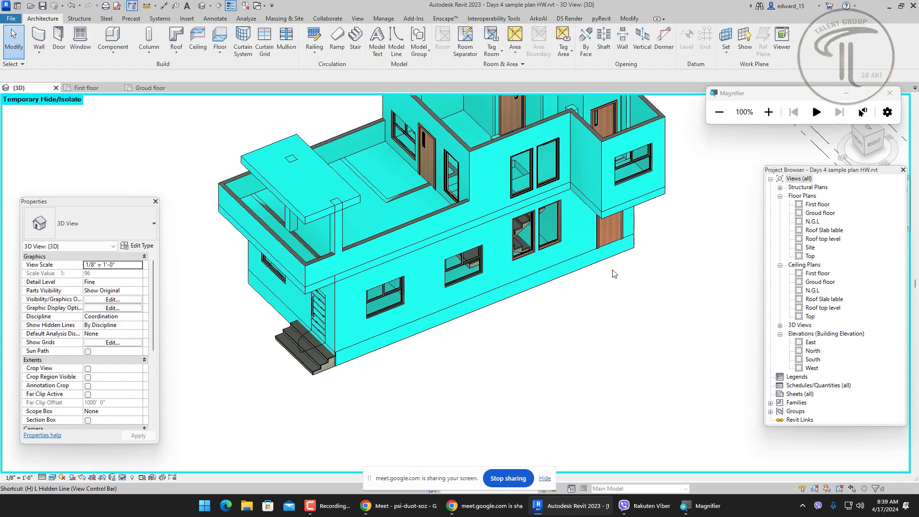
key(h)
key(r)
Step: Temporarily hide the entire Stairs category based on the stair by the brown entrance door, and reset the view
click(627, 275)
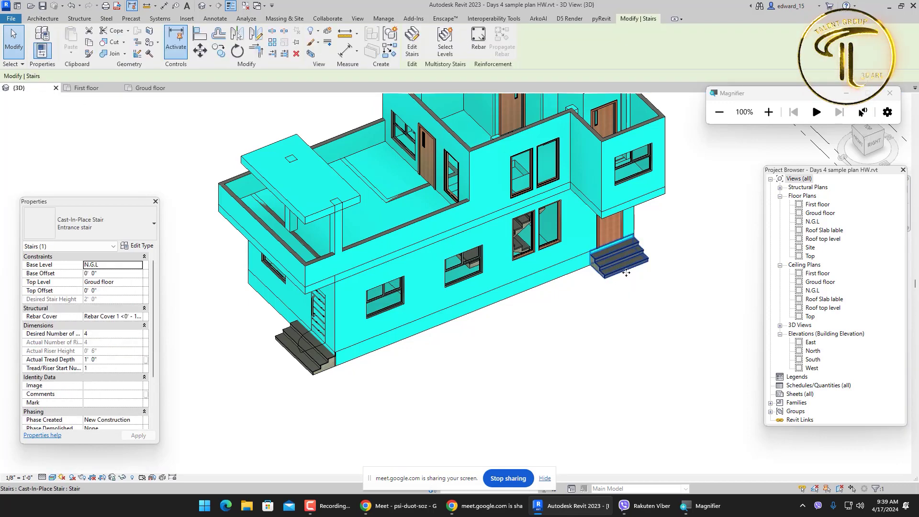
key(h)
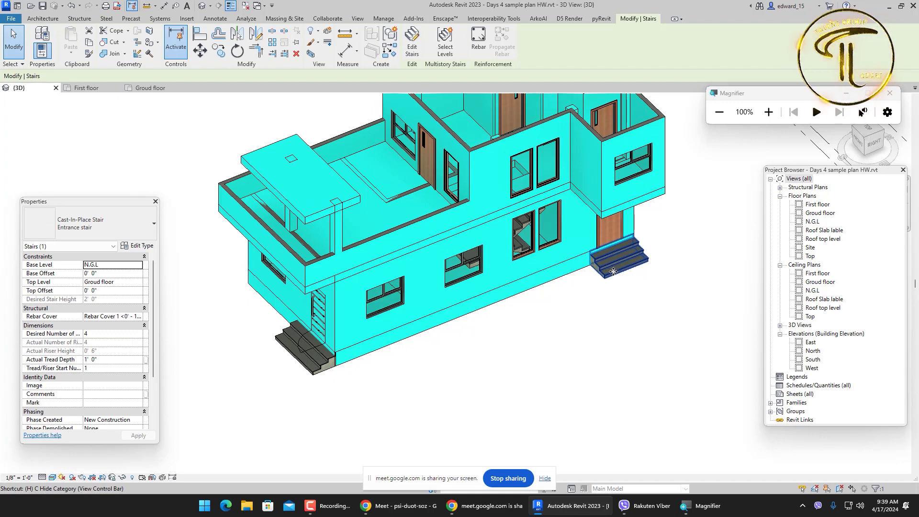
key(c)
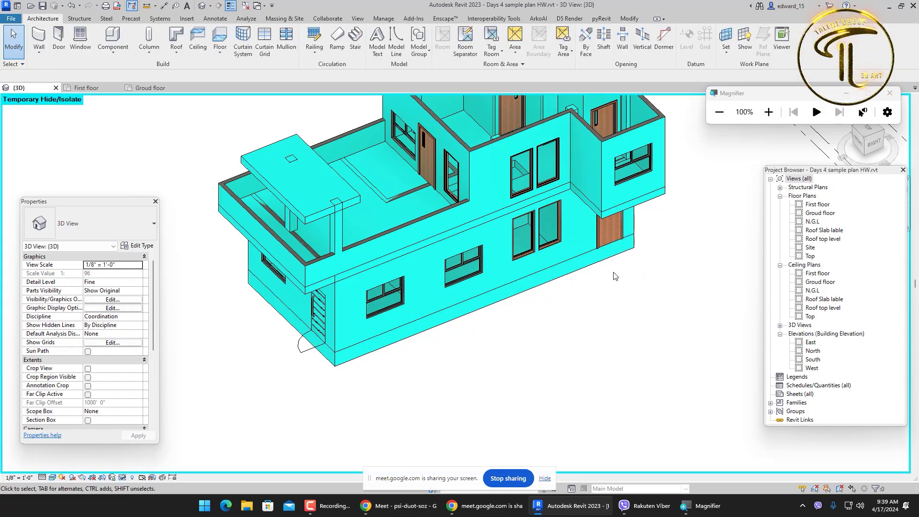
key(h)
key(r)
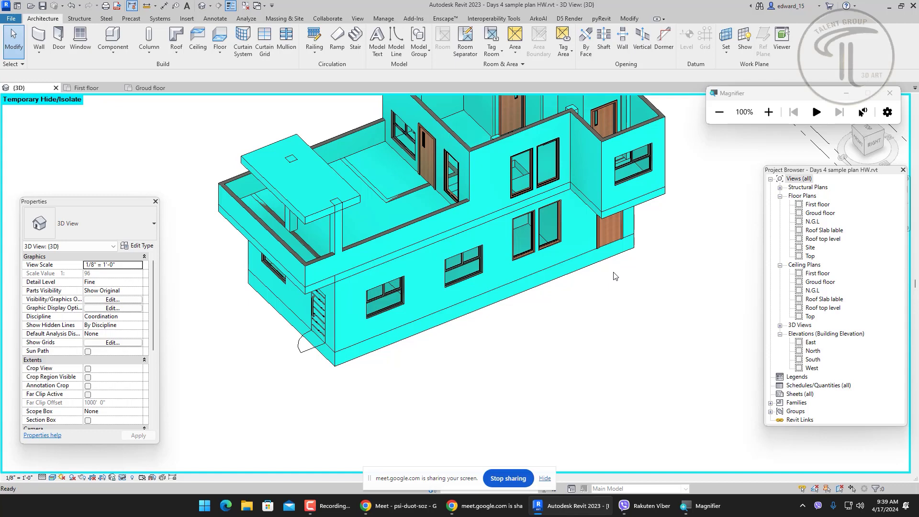
Step: Isolate the single stair by the brown entrance door with Isolate Element, and reset the temporary isolation
click(636, 261)
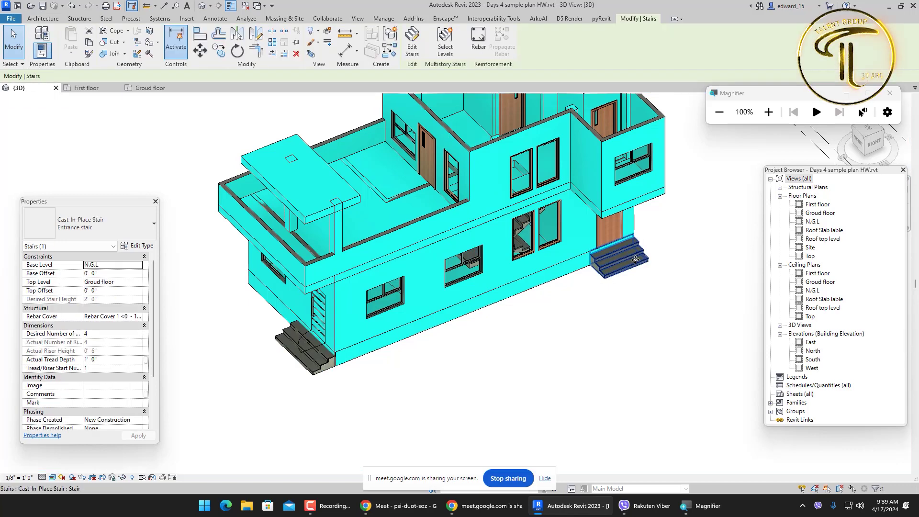
key(h)
key(i)
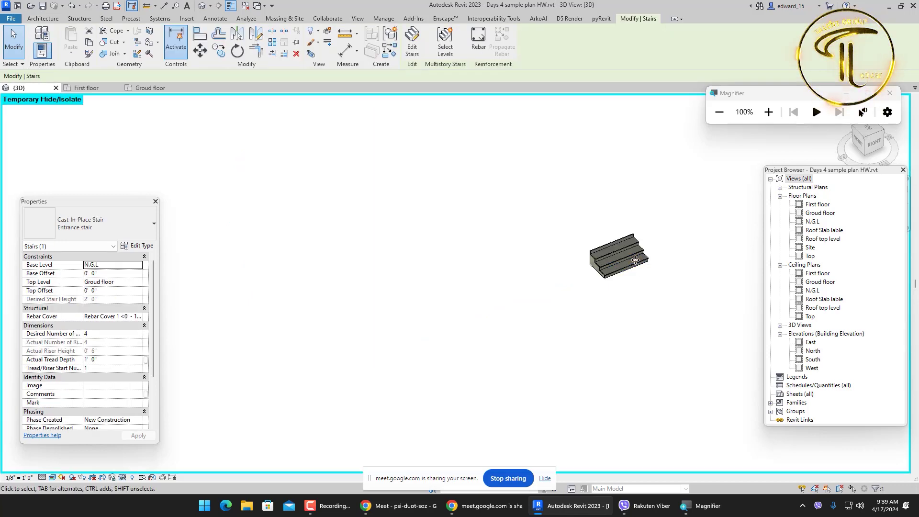
key(h)
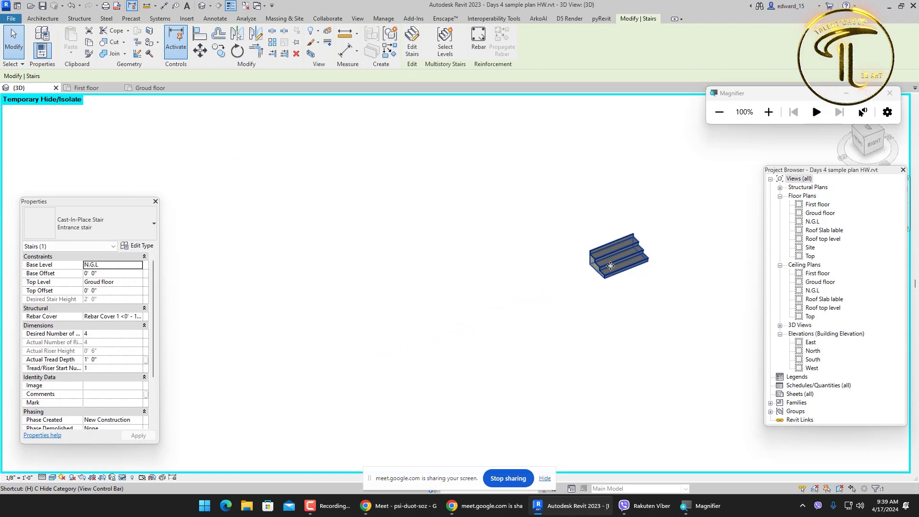
key(r)
Step: Isolate the whole Stairs category based on the stair by the brown entrance door, and reset the temporary isolation
click(610, 267)
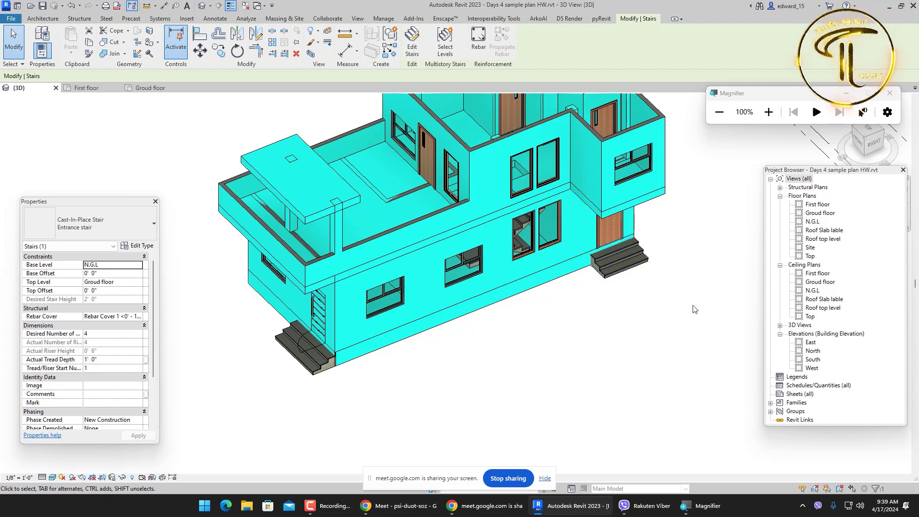
key(i)
key(c)
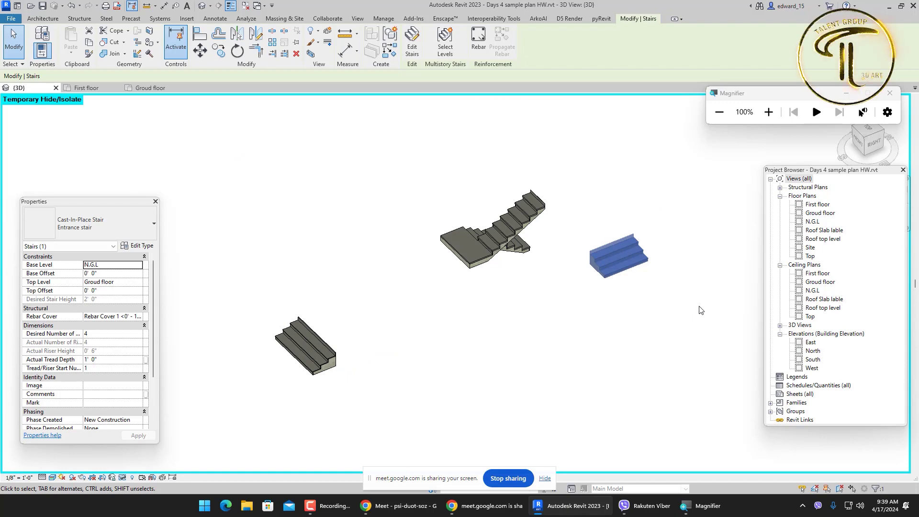
key(h)
key(r)
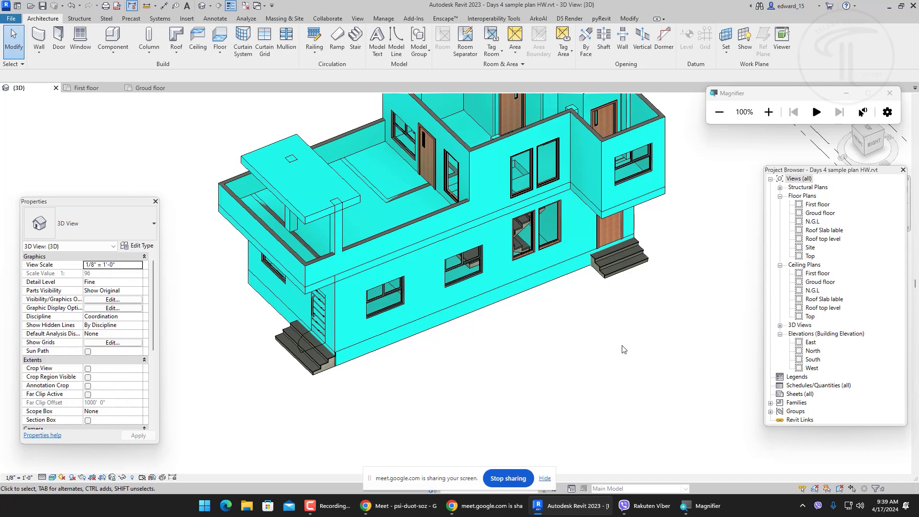
Step: Hide the stair element by the brown entrance door in the 3D view with the non-temporary Hide in View option
click(629, 268)
right_click(628, 267)
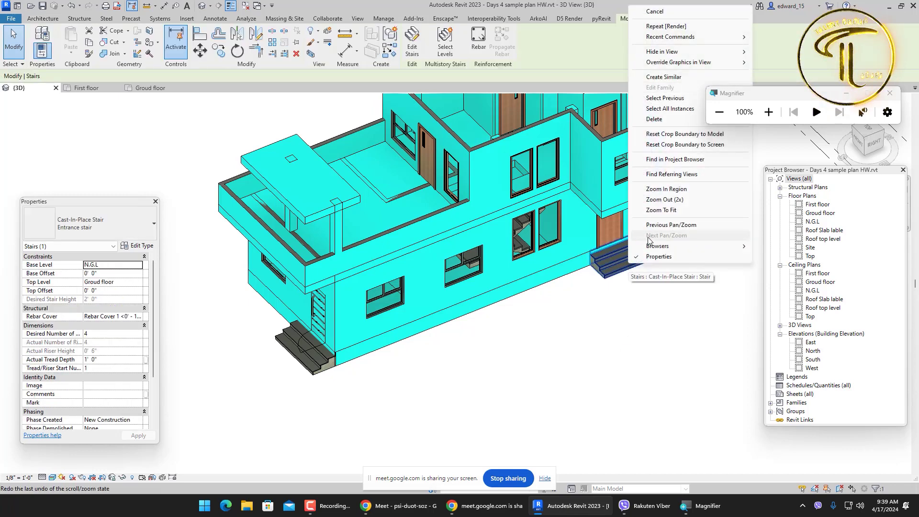
mouse_move(718, 51)
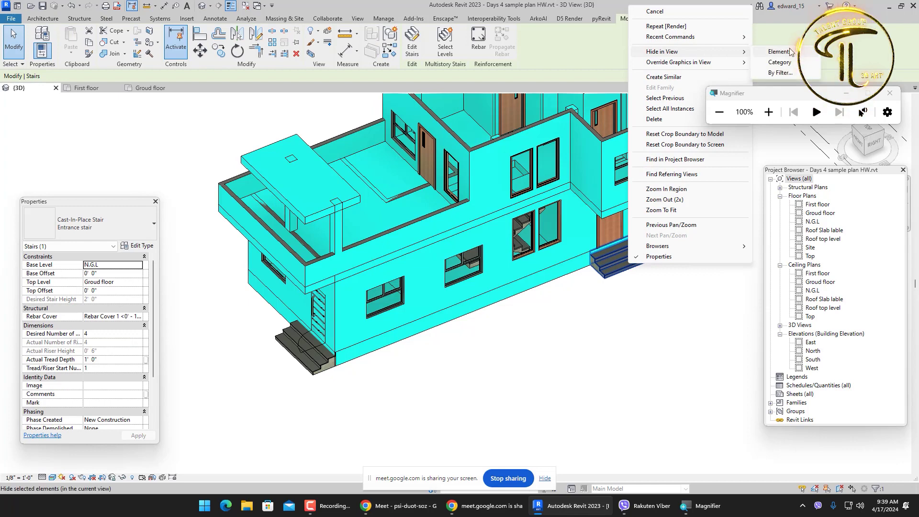
click(790, 52)
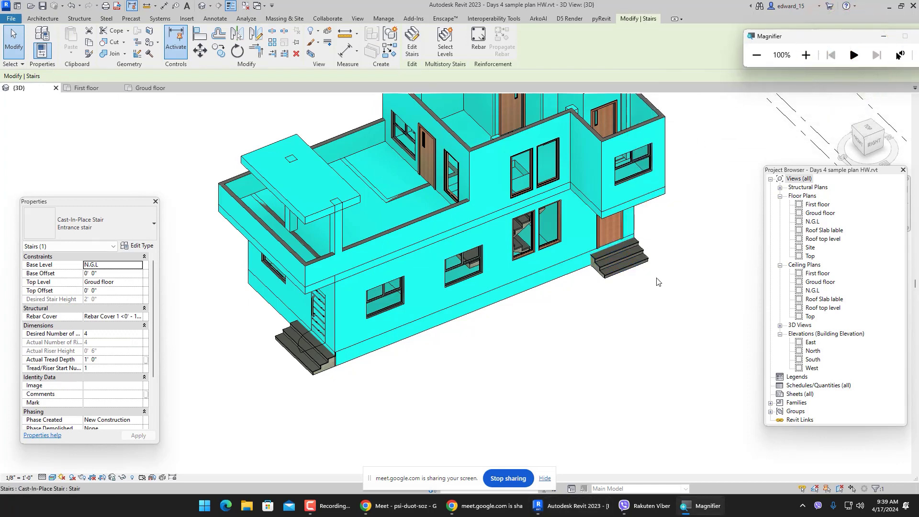
scroll(604, 289, up, 3)
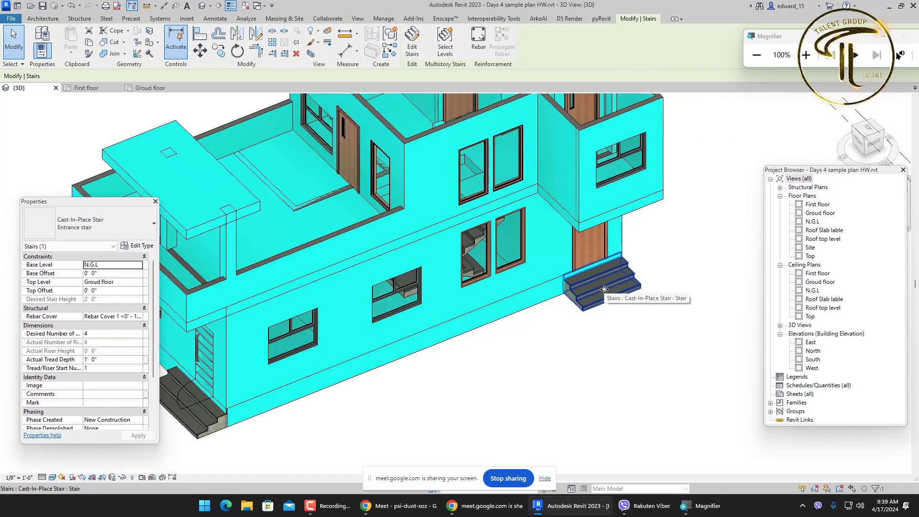
right_click(604, 289)
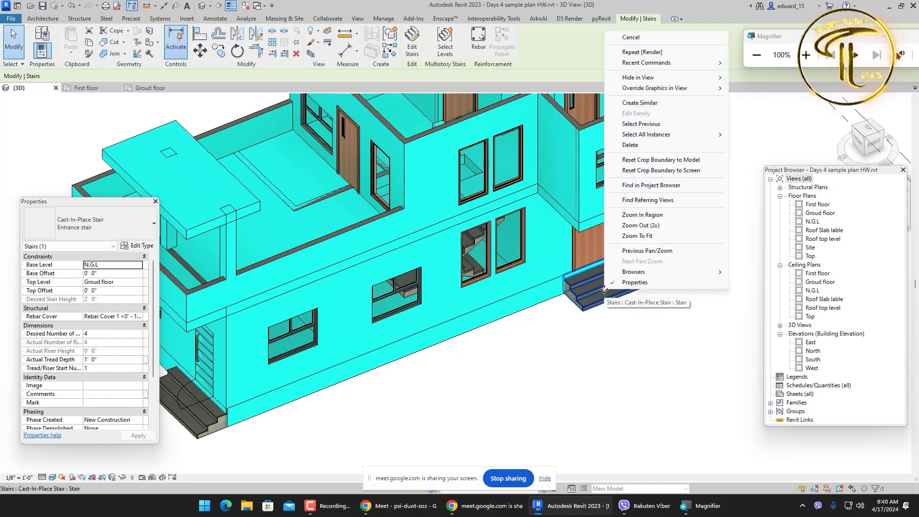
click(624, 402)
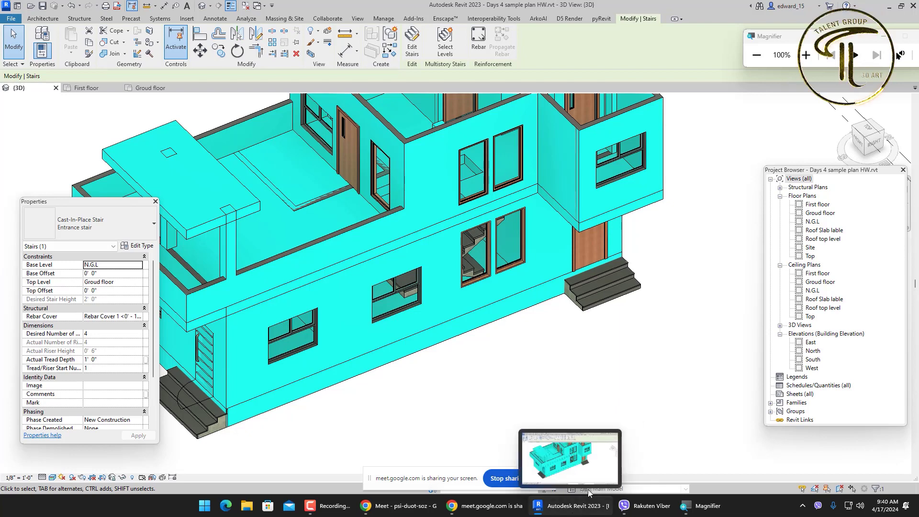
right_click(601, 285)
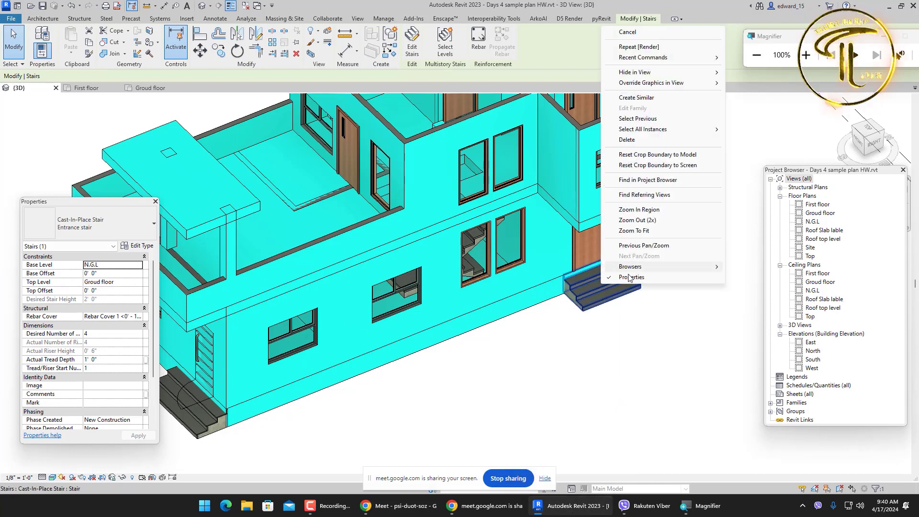
mouse_move(675, 76)
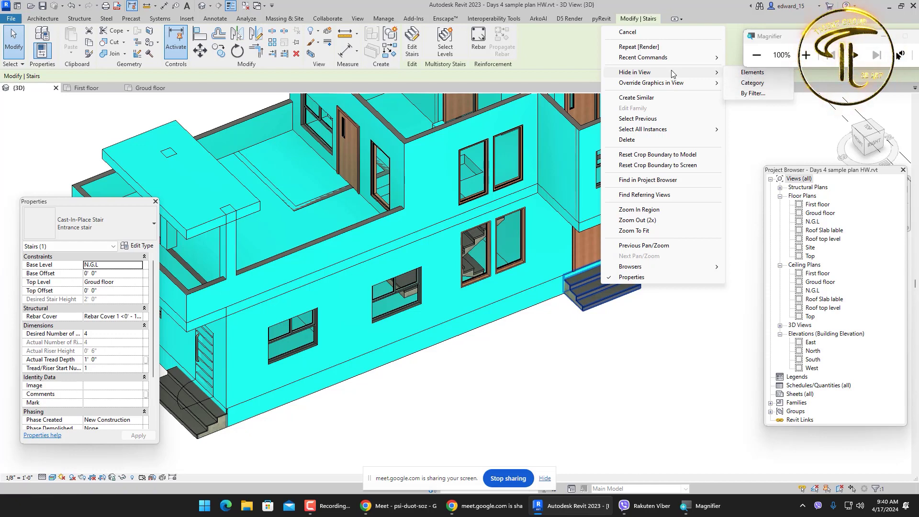
click(746, 73)
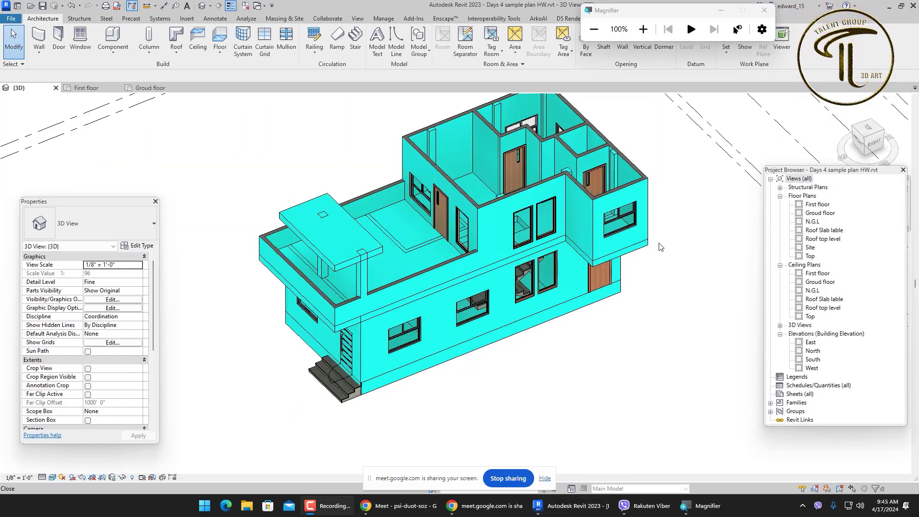
Step: Save the house project from the unsaved-project reminder without setting reminder intervals
scroll(653, 277, up, 2)
scroll(607, 317, up, 1)
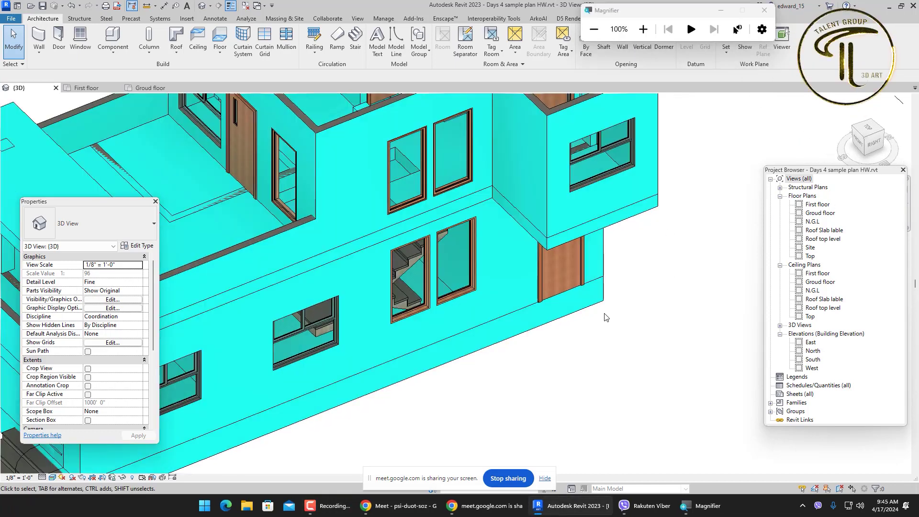
scroll(607, 317, down, 2)
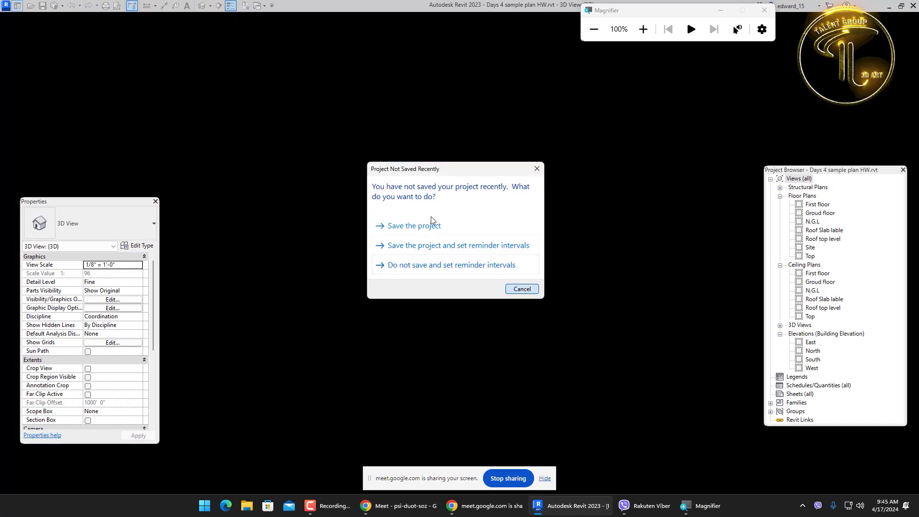
click(415, 225)
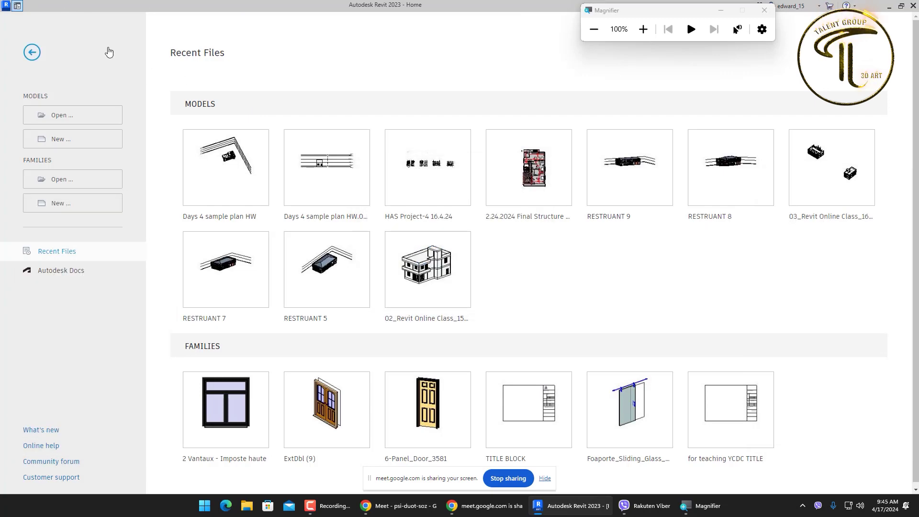
Step: Return from Home to the open Final Structure project, check the Second Floor Tile plan, and open the architectural Ground Floor plan
key(ctrl+d)
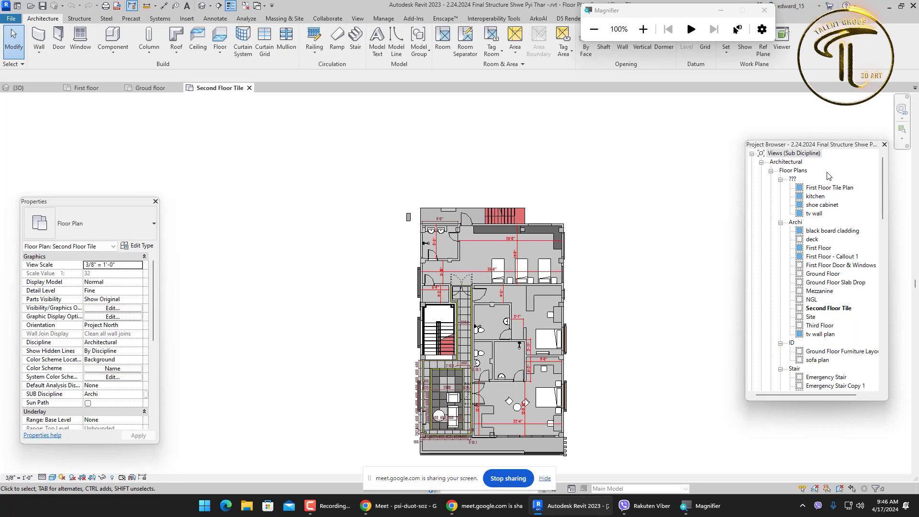
middle_drag(591, 308, 619, 207)
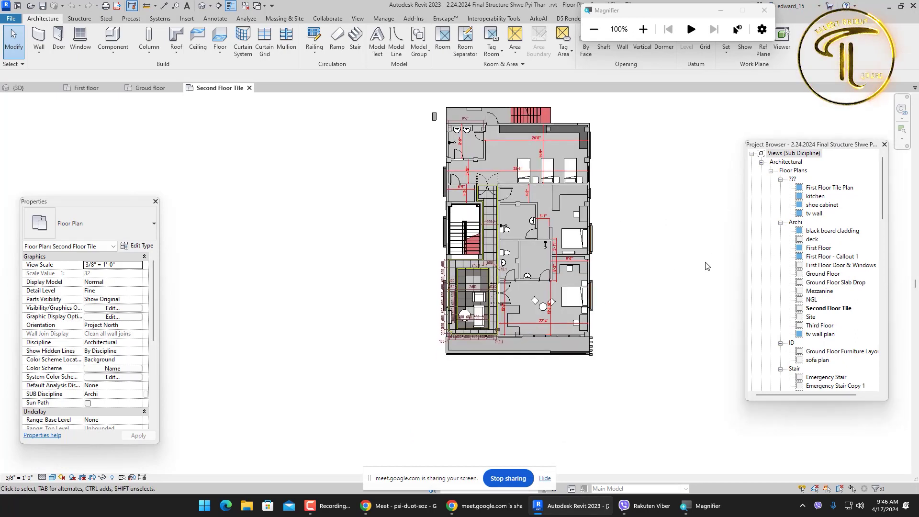
scroll(656, 263, up, 5)
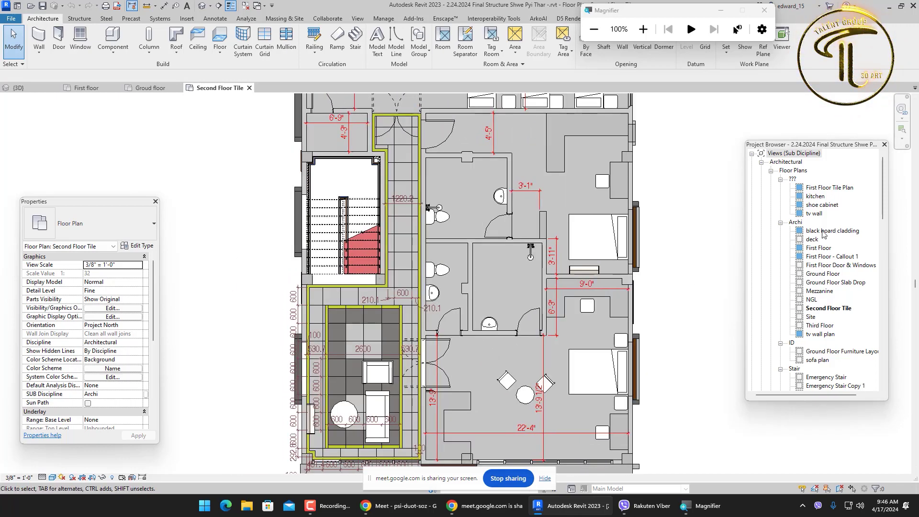
scroll(799, 268, down, 5)
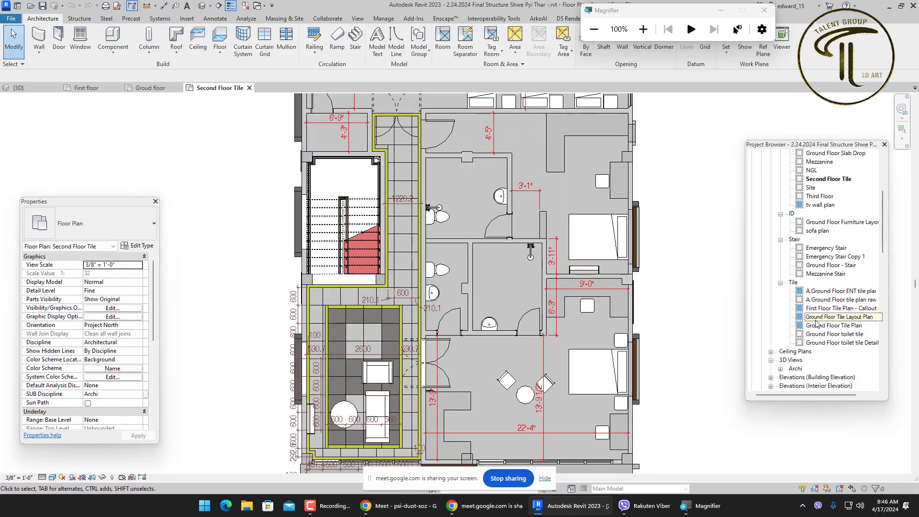
scroll(821, 248, up, 1)
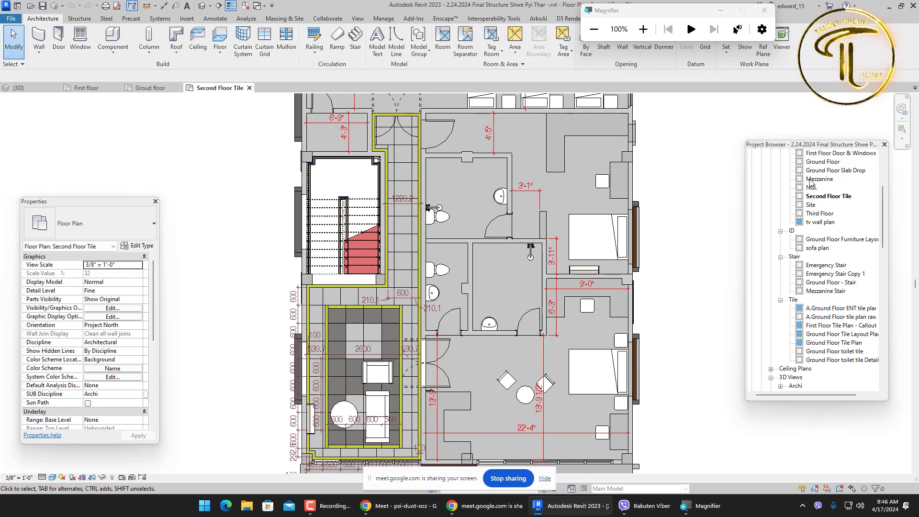
double_click(819, 162)
scroll(550, 207, up, 2)
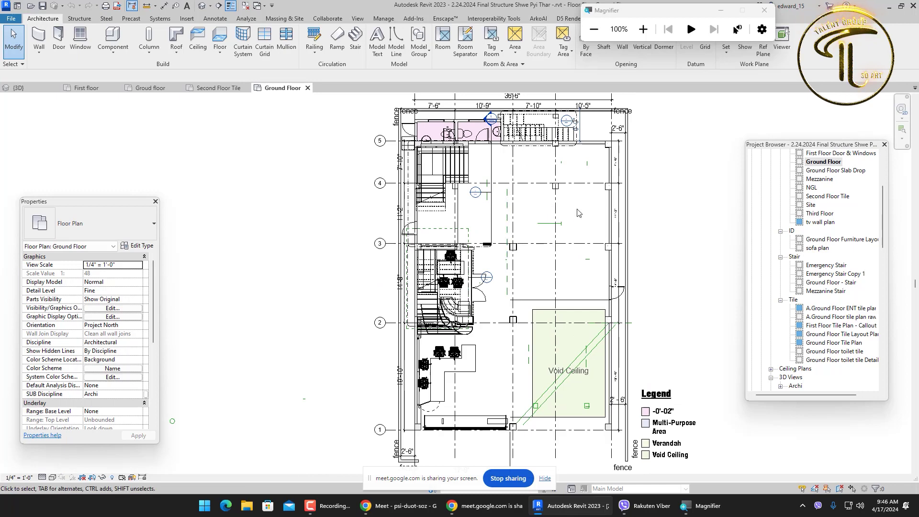
Step: Open the architectural First Floor plan and examine its kitchen, guest room and stair area
scroll(852, 286, down, 8)
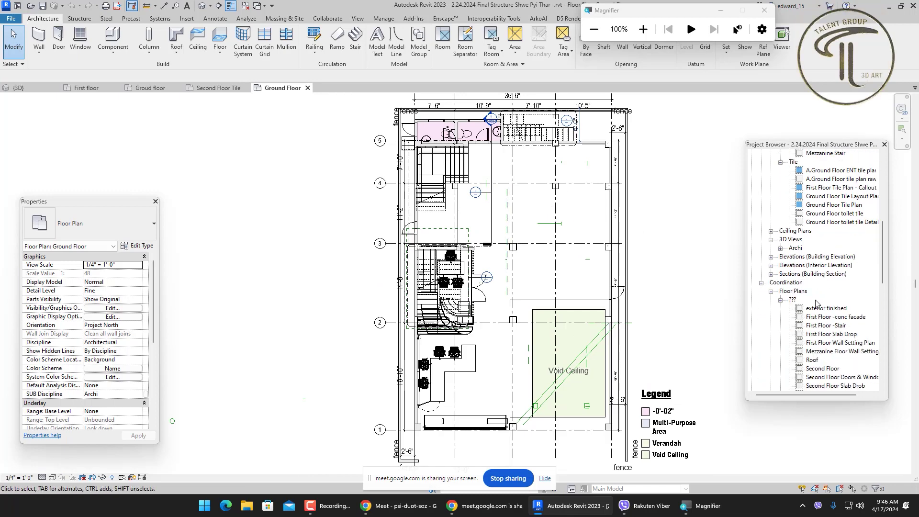
scroll(816, 254, up, 10)
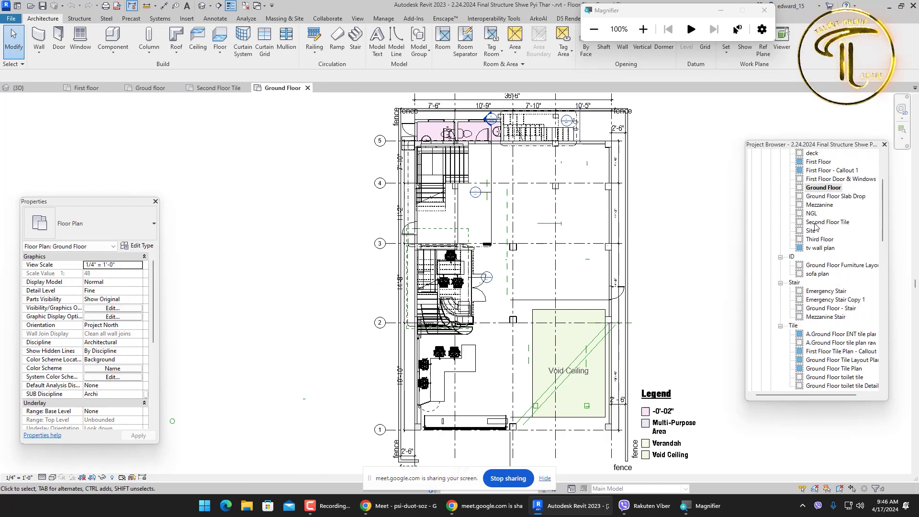
click(812, 161)
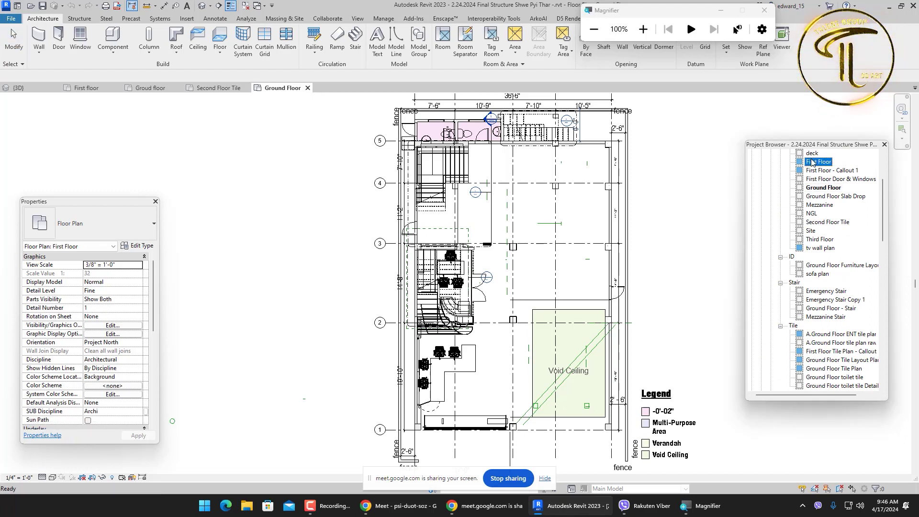
double_click(812, 162)
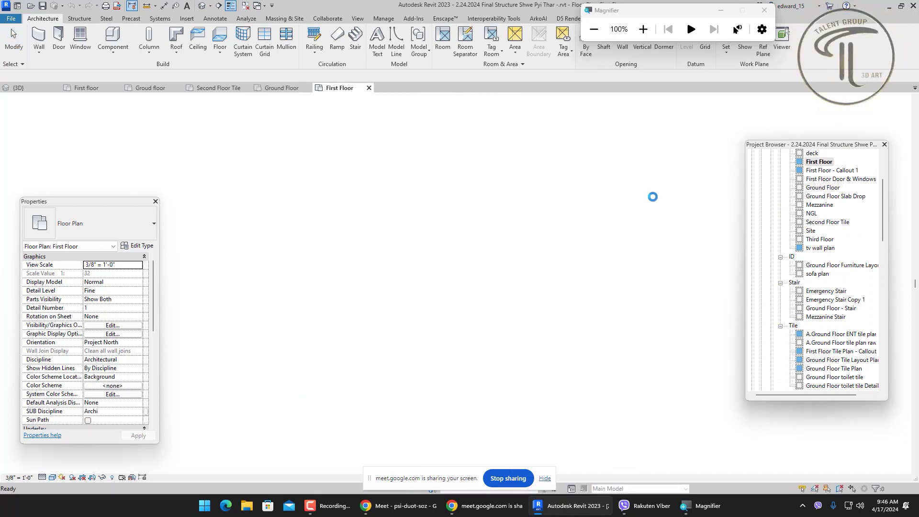
scroll(651, 264, up, 3)
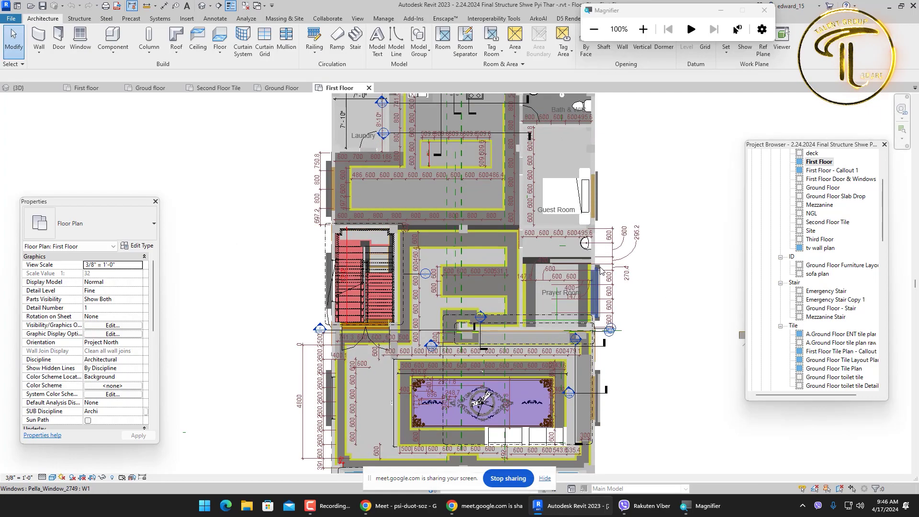
scroll(616, 255, up, 1)
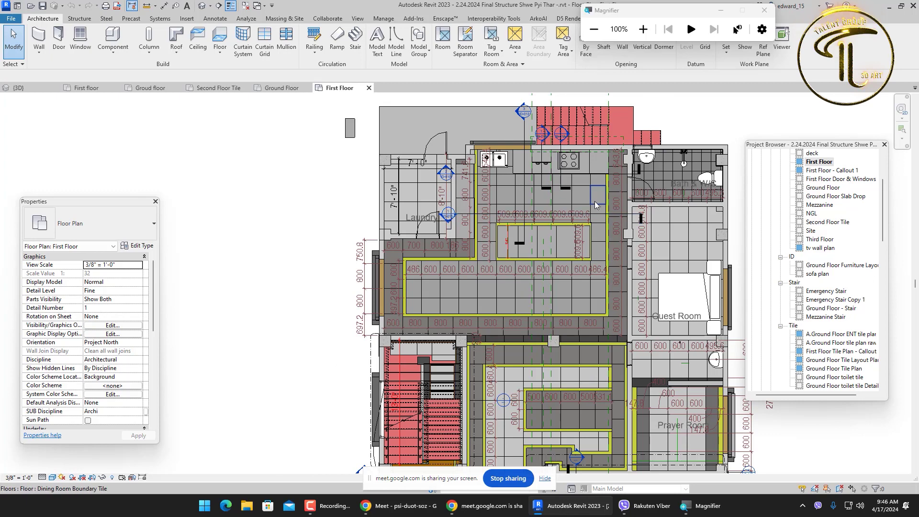
middle_drag(582, 201, 584, 165)
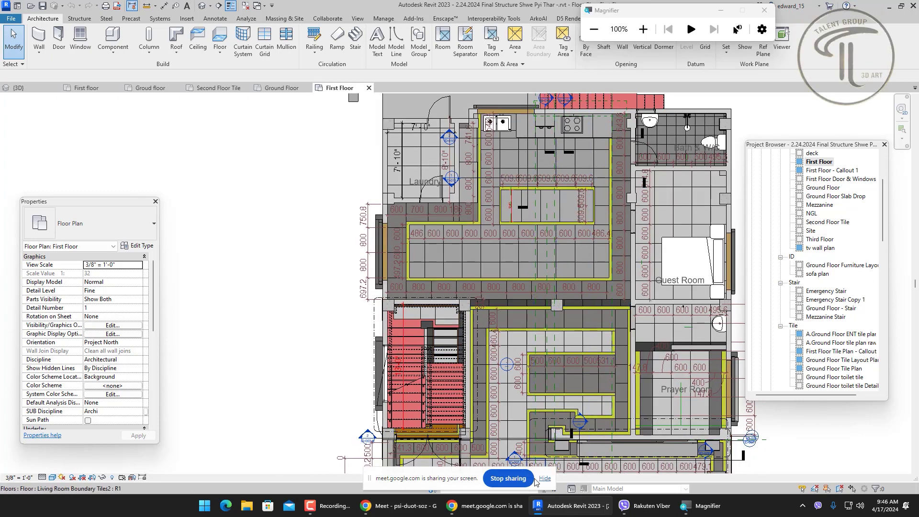
drag(528, 469, 395, 356)
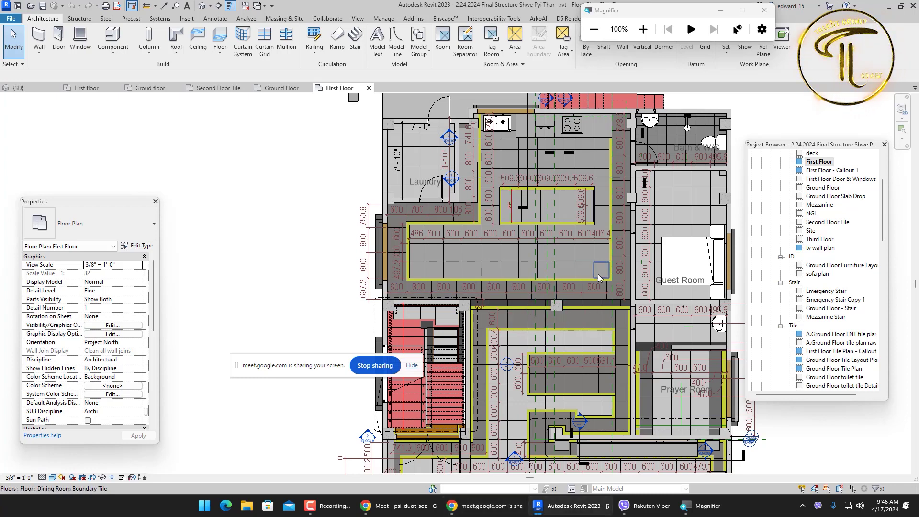
Step: Hide the queen bed in the guest room of the First Floor plan as an element with Hide in View
middle_drag(608, 268, 524, 259)
click(617, 244)
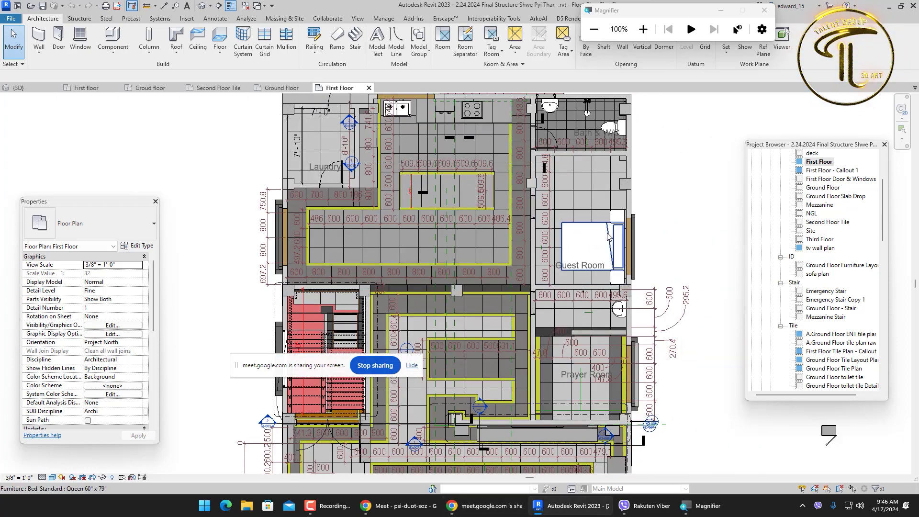
right_click(651, 200)
mouse_move(694, 245)
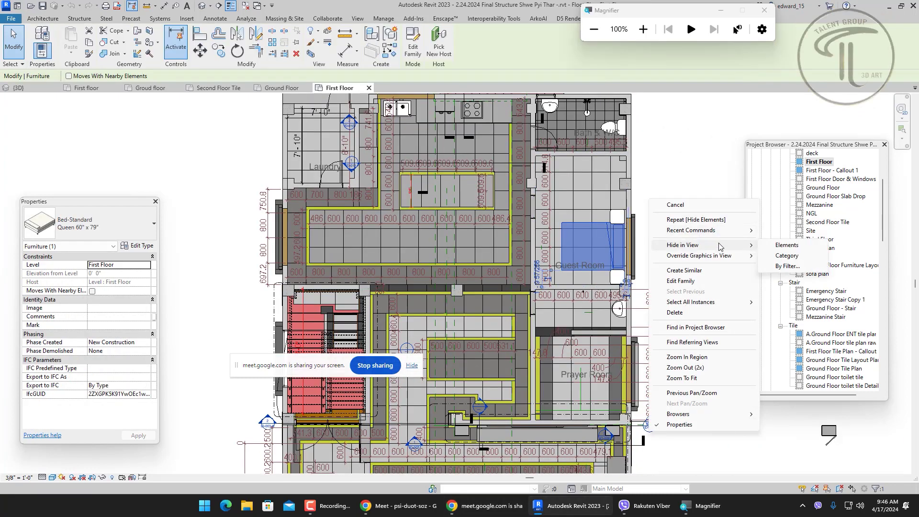
click(787, 245)
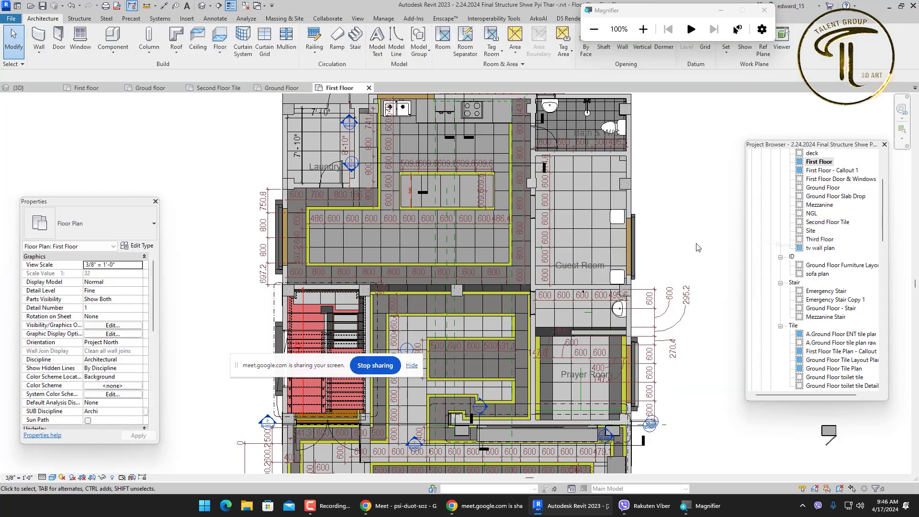
click(617, 216)
key(Escape)
Step: Widen the Project Browser to read the full sheet names, and open sheet ID-002 - GROUND FLOOR TILE PLAN
scroll(871, 311, down, 10)
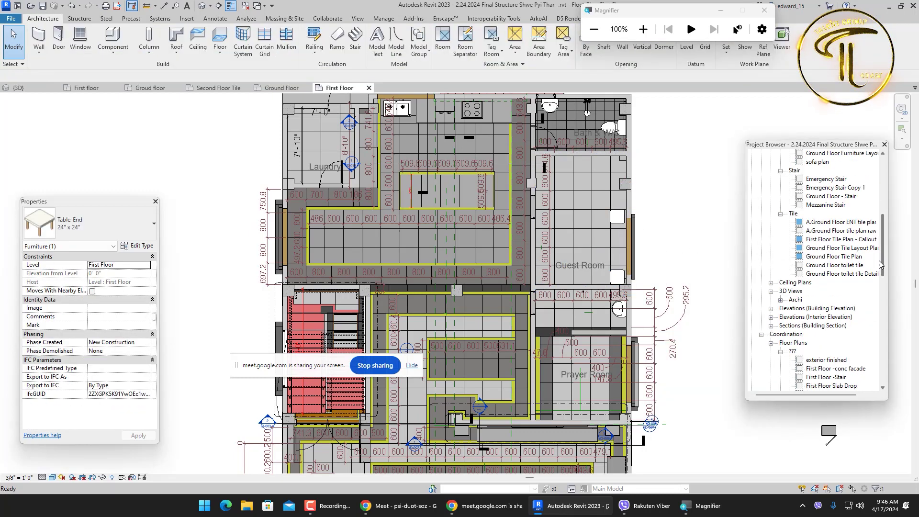
scroll(870, 335, down, 4)
key(Escape)
drag(746, 235, 707, 236)
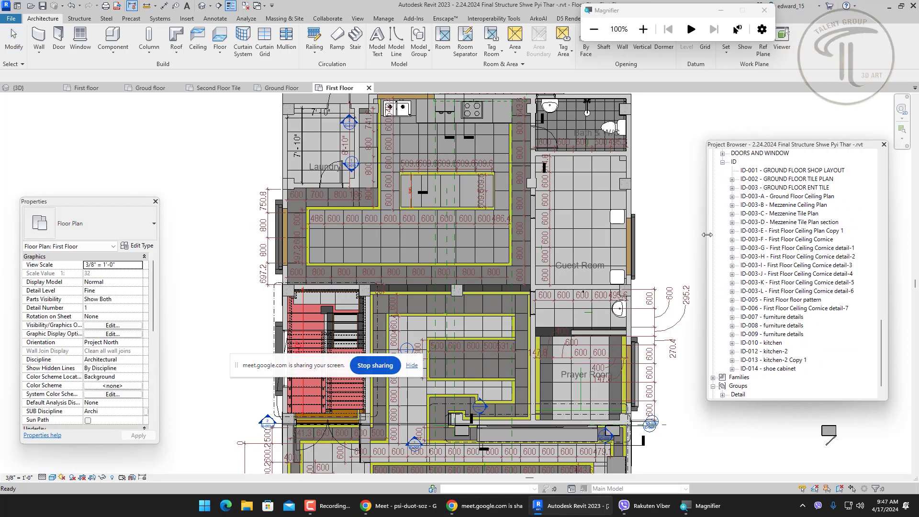
click(812, 249)
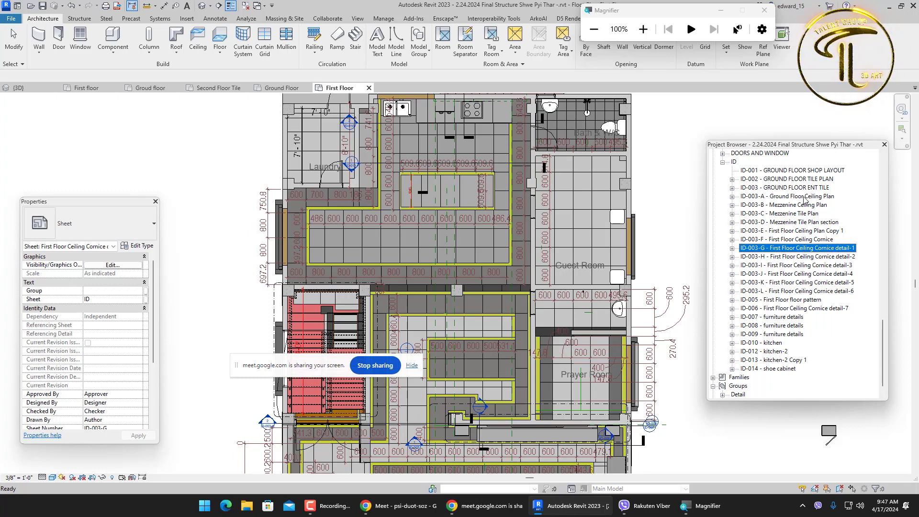
click(801, 180)
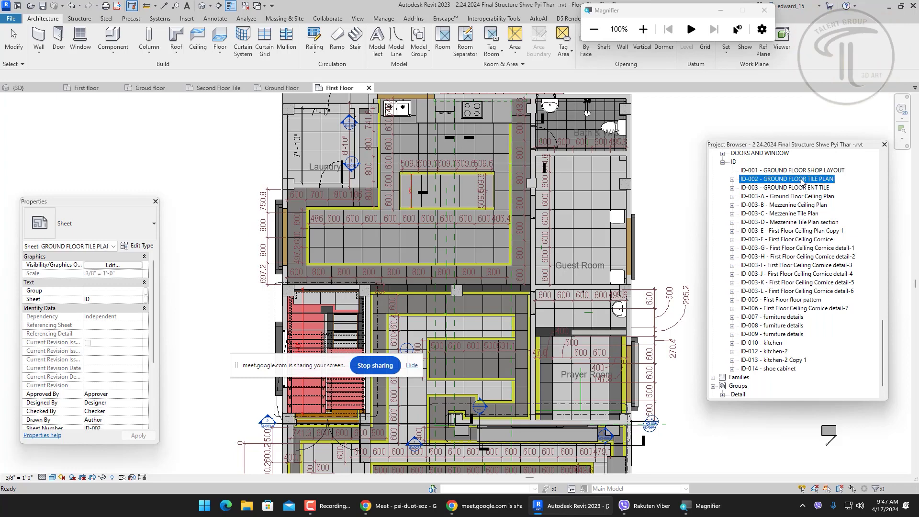
double_click(801, 181)
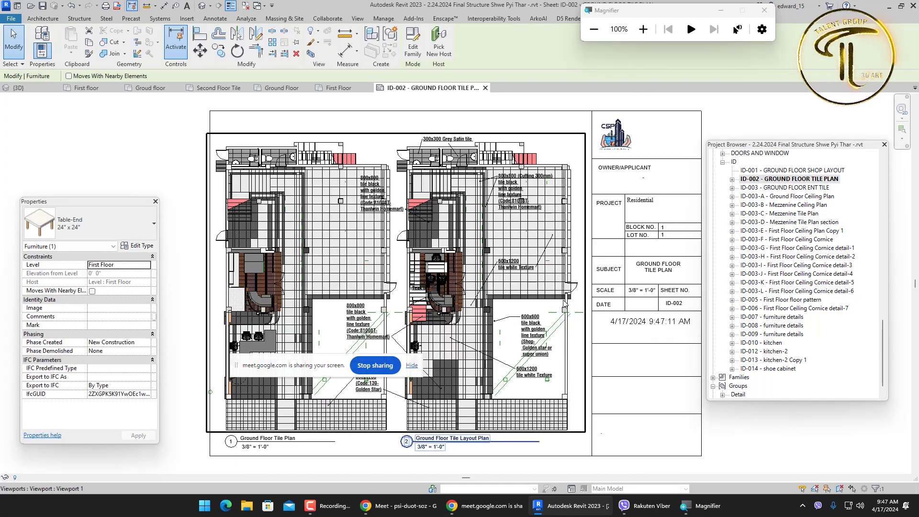
Step: Activate the Ground Floor Tile Layout Plan viewport on sheet ID-002, and turn Reveal Hidden Elements on and off to inspect its hidden elements
scroll(623, 203, up, 2)
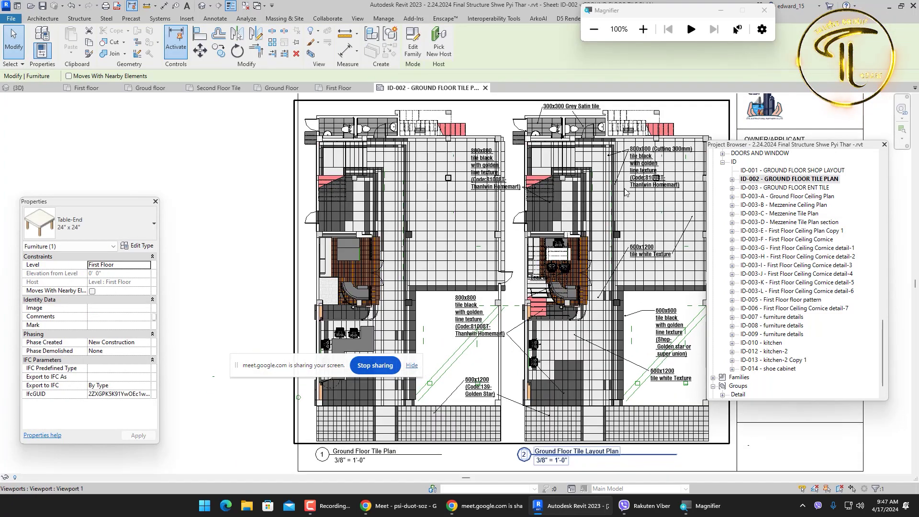
scroll(623, 204, up, 4)
scroll(585, 205, down, 3)
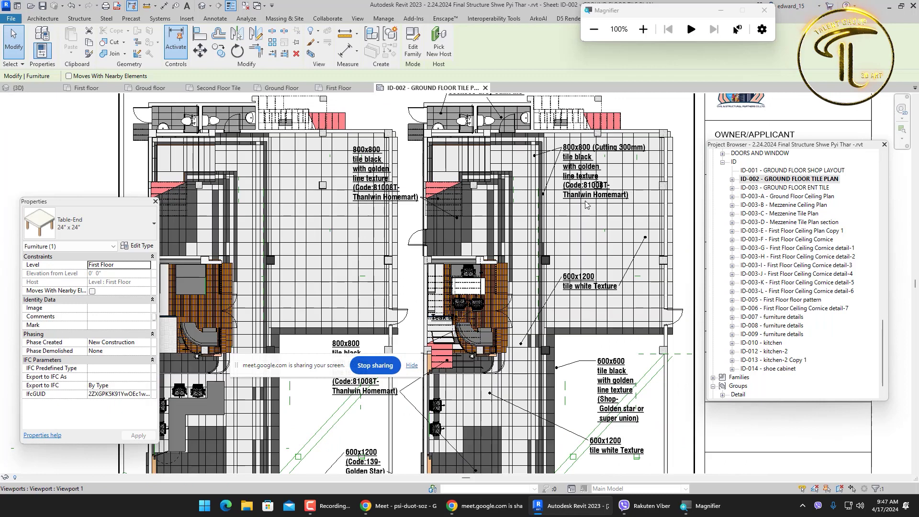
scroll(587, 205, down, 2)
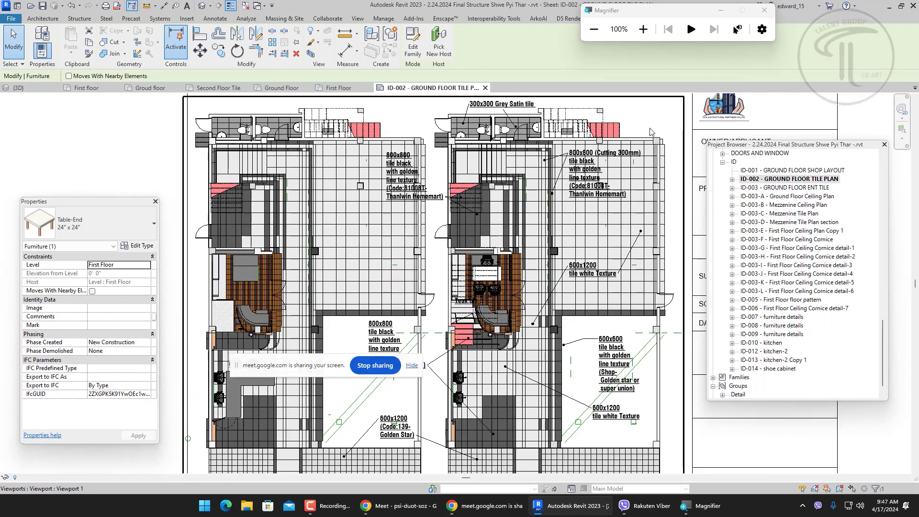
double_click(609, 186)
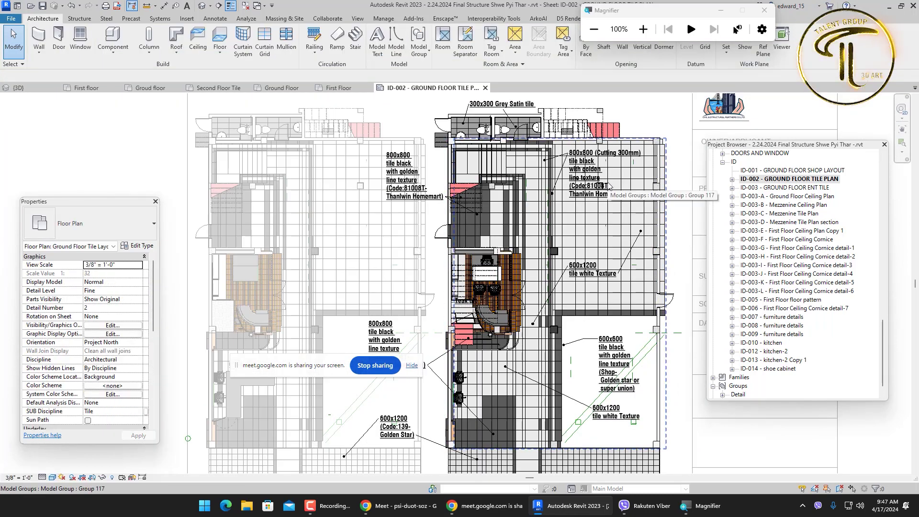
click(609, 185)
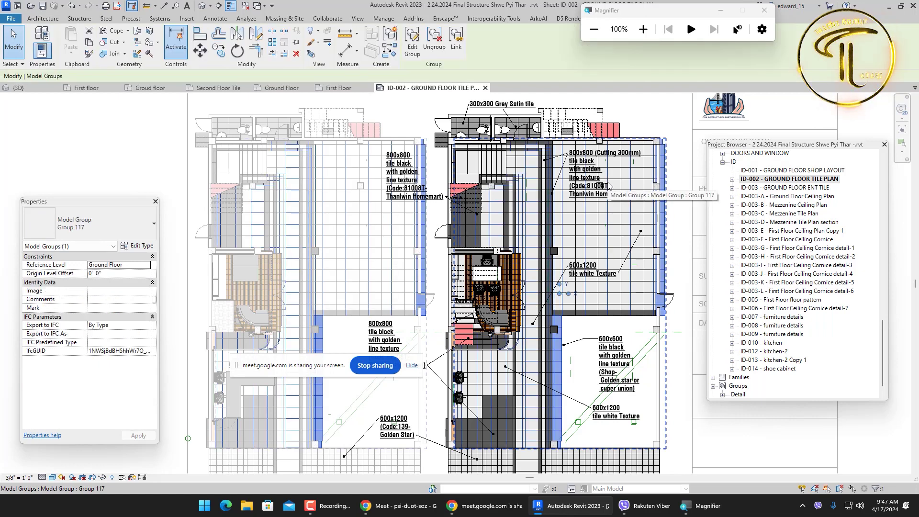
click(112, 477)
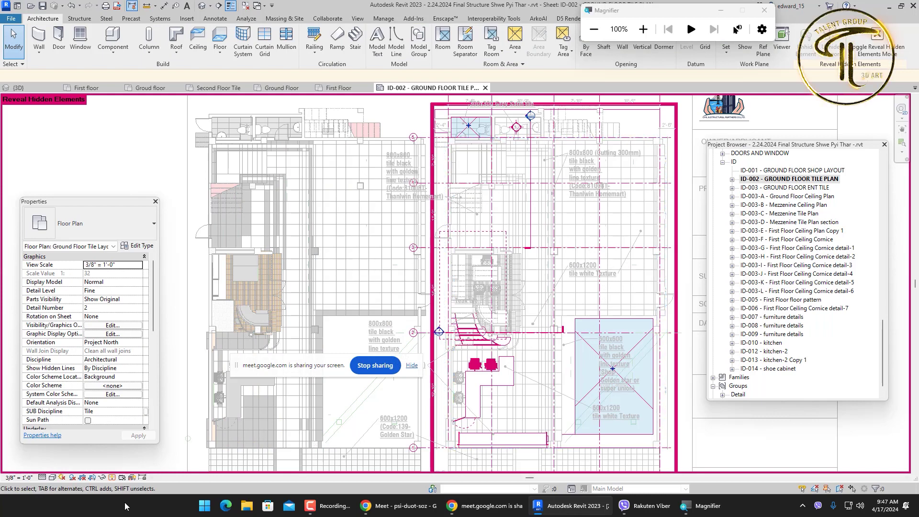
click(112, 477)
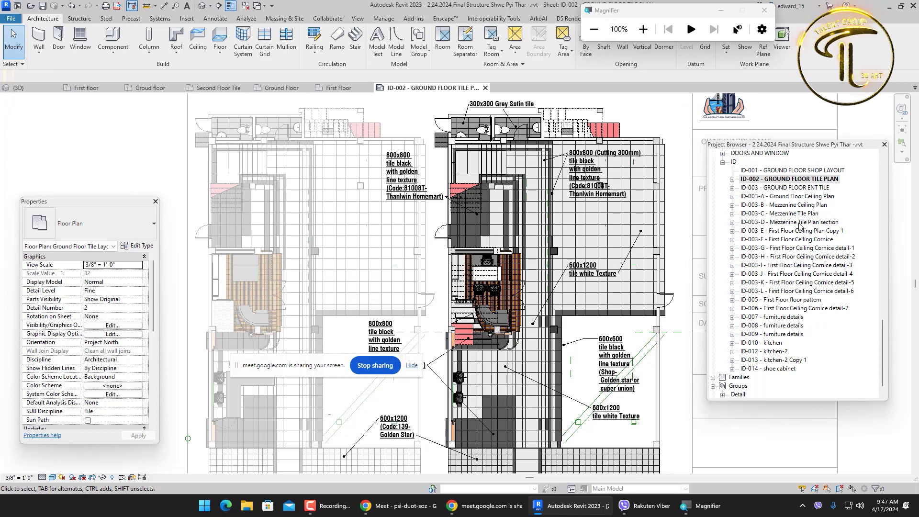
Step: Open sheet ID-005 - First Floor floor pattern, activate its First Floor viewport, and examine the guest room and surrounding floor tiles
click(801, 196)
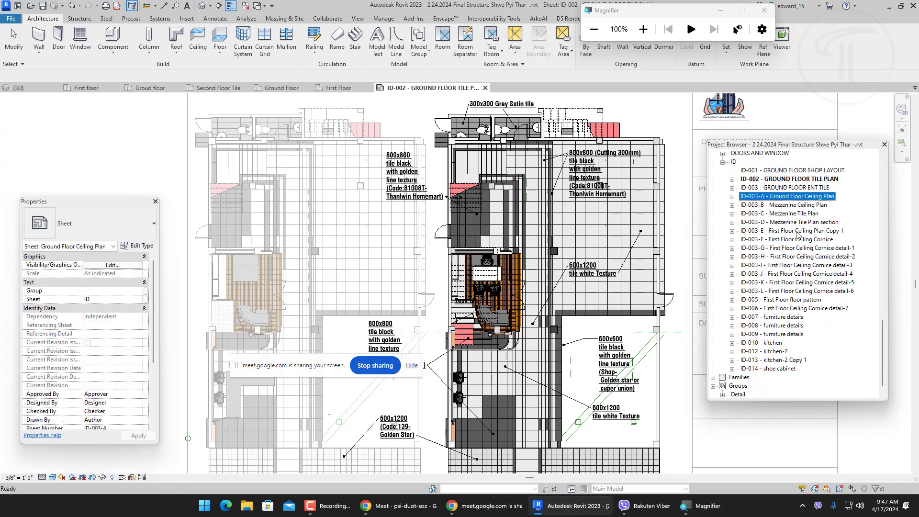
click(797, 309)
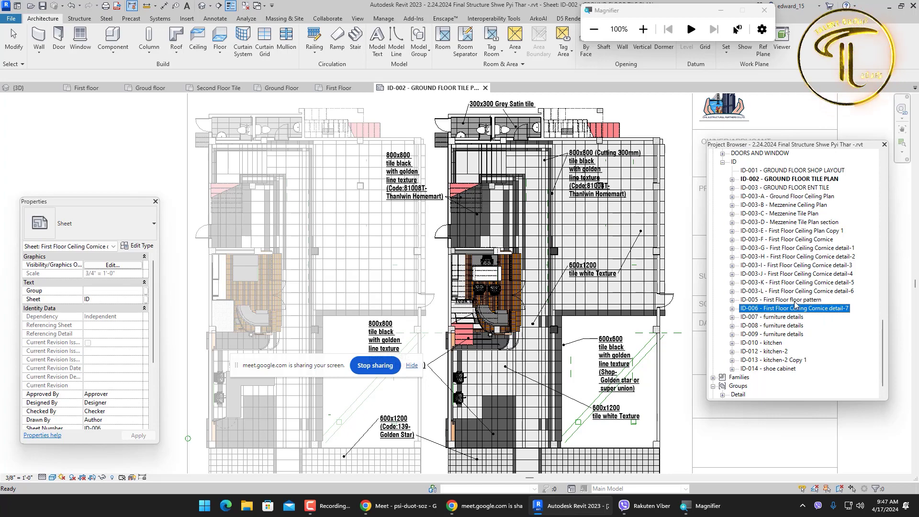
double_click(795, 299)
scroll(542, 209, up, 2)
double_click(542, 209)
middle_drag(606, 214, 646, 200)
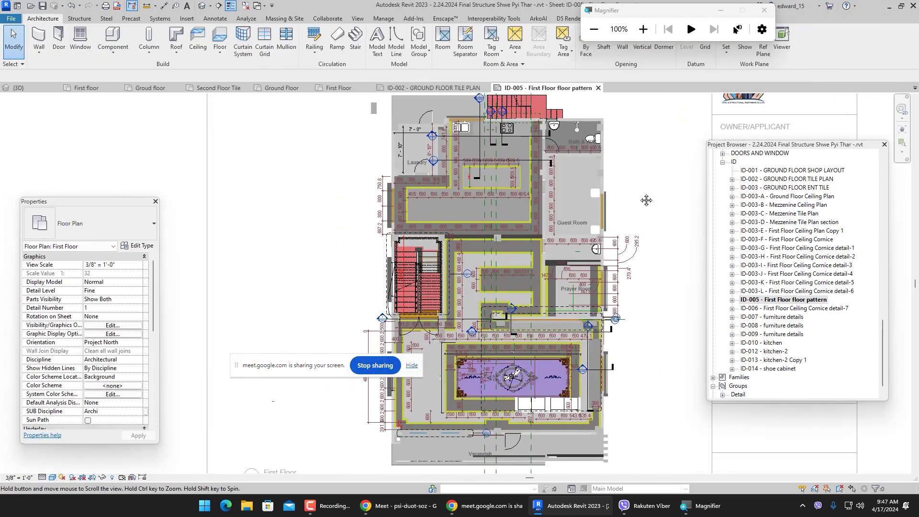
scroll(593, 248, up, 2)
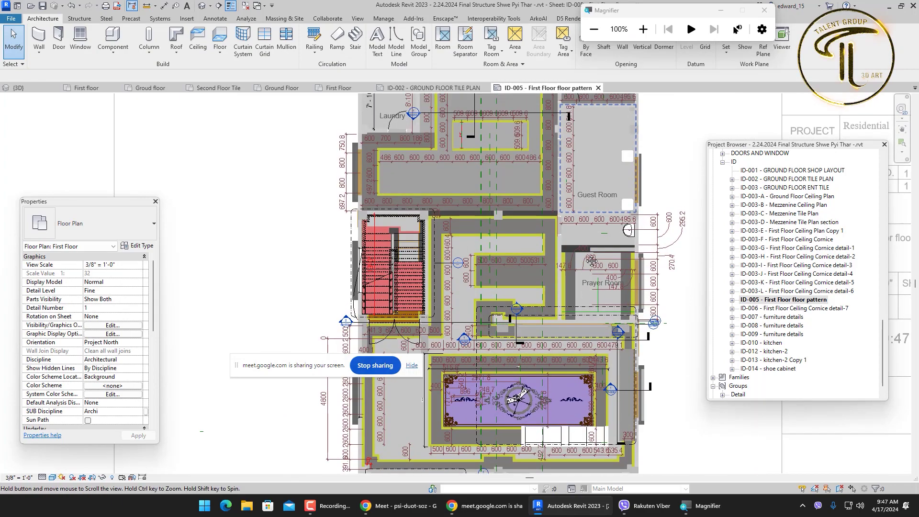
scroll(592, 248, down, 3)
scroll(611, 161, up, 3)
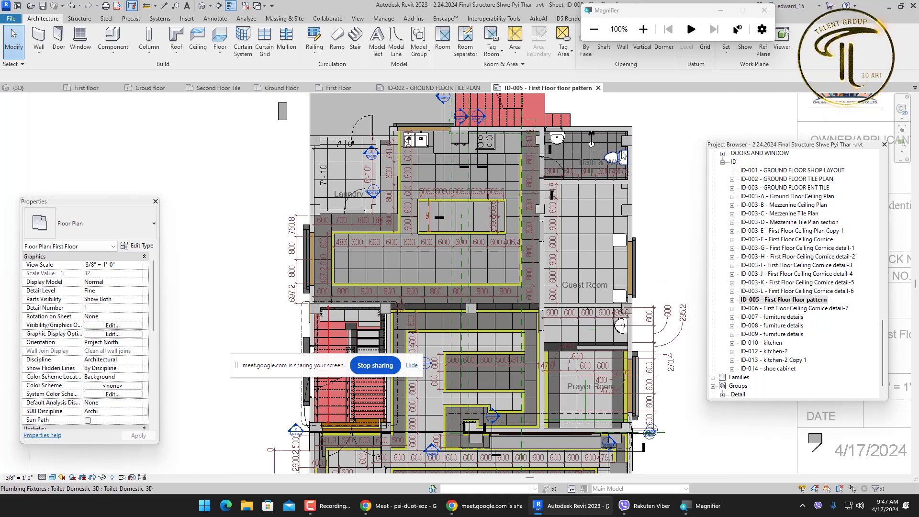
middle_drag(467, 207, 459, 138)
drag(269, 389, 246, 21)
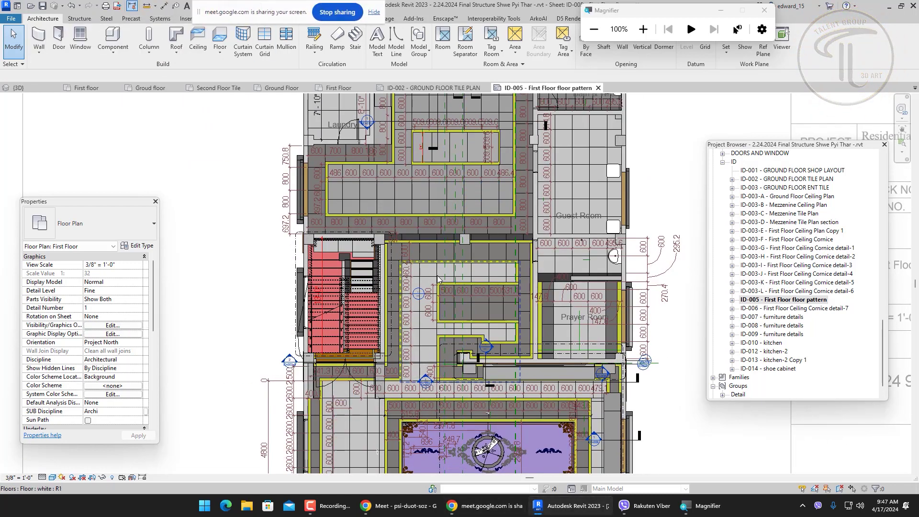
Step: Hide both M_Sofa-Corbu sofas in the living room of the ID-005 First Floor viewport as elements with Hide in View
scroll(566, 275, up, 3)
scroll(478, 364, down, 2)
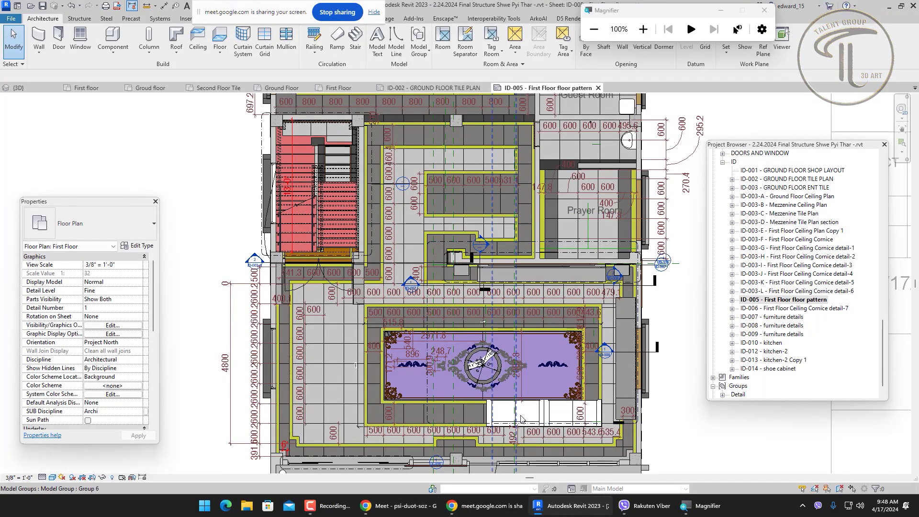
click(536, 412)
right_click(543, 418)
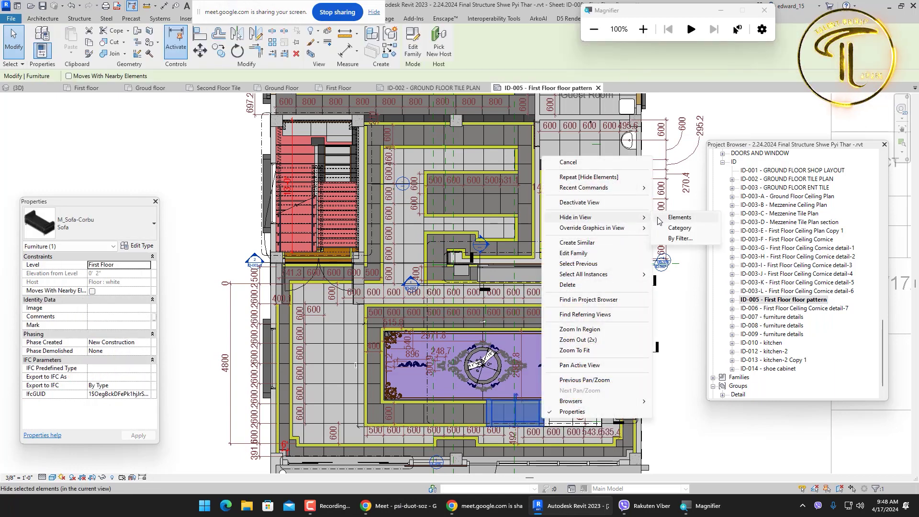
click(658, 219)
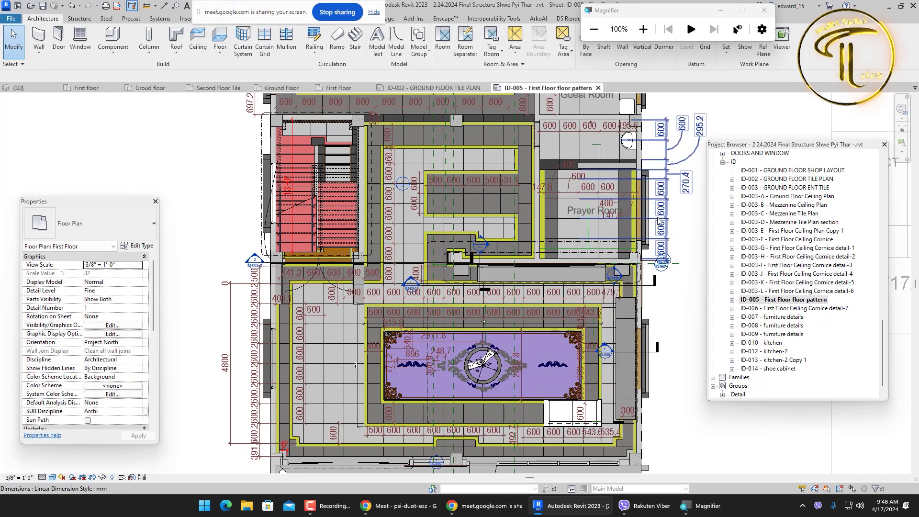
click(548, 409)
right_click(547, 409)
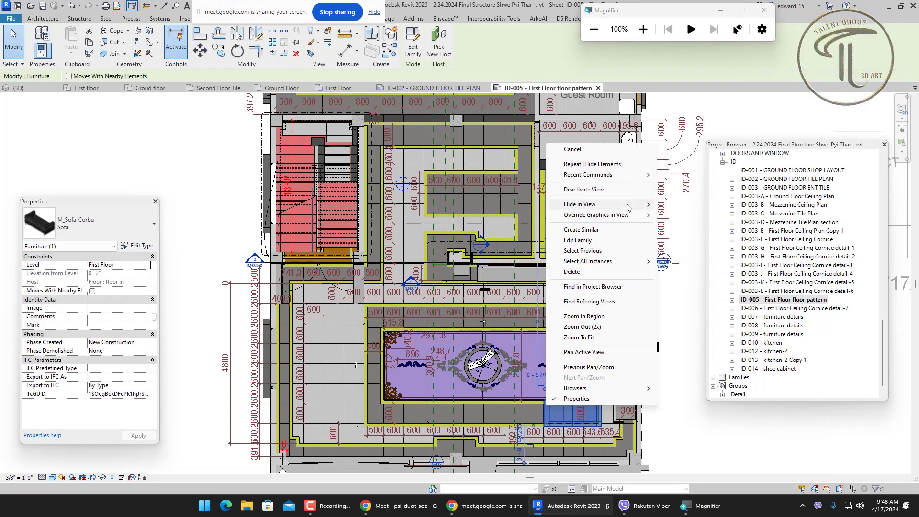
click(668, 206)
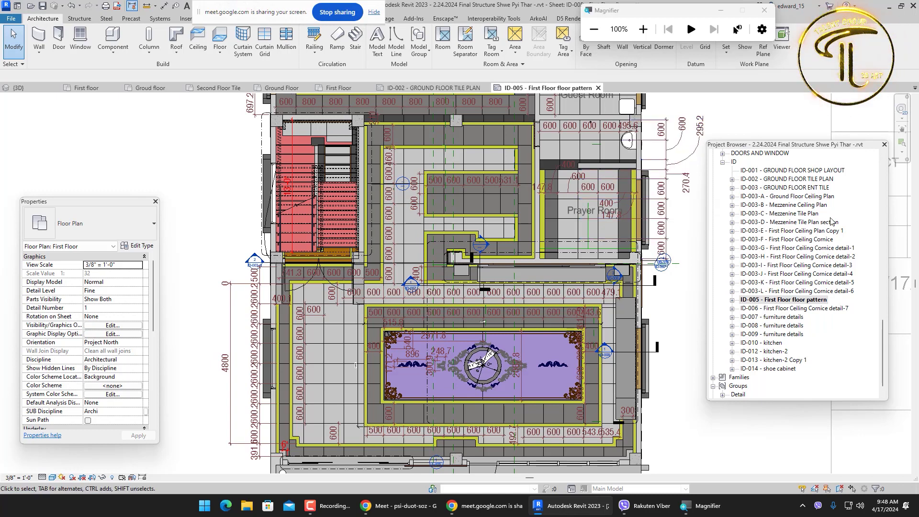
scroll(830, 271, up, 3)
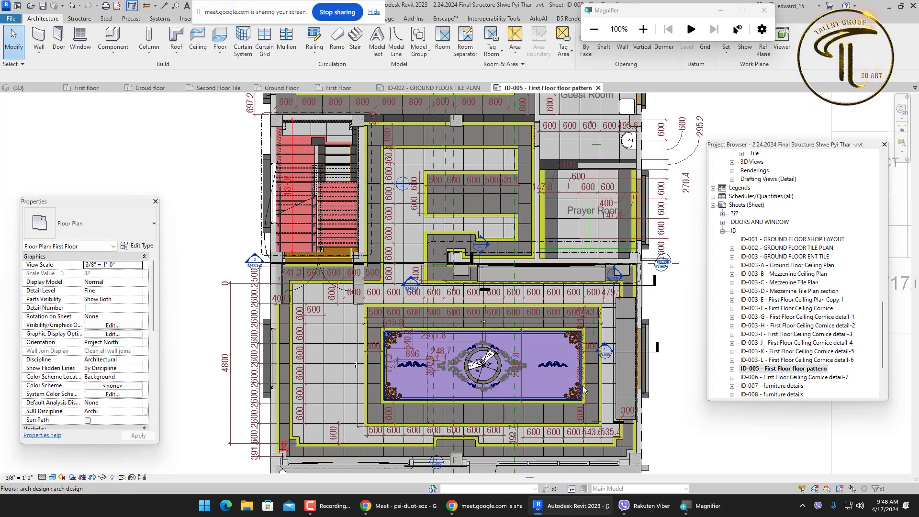
scroll(584, 392, down, 2)
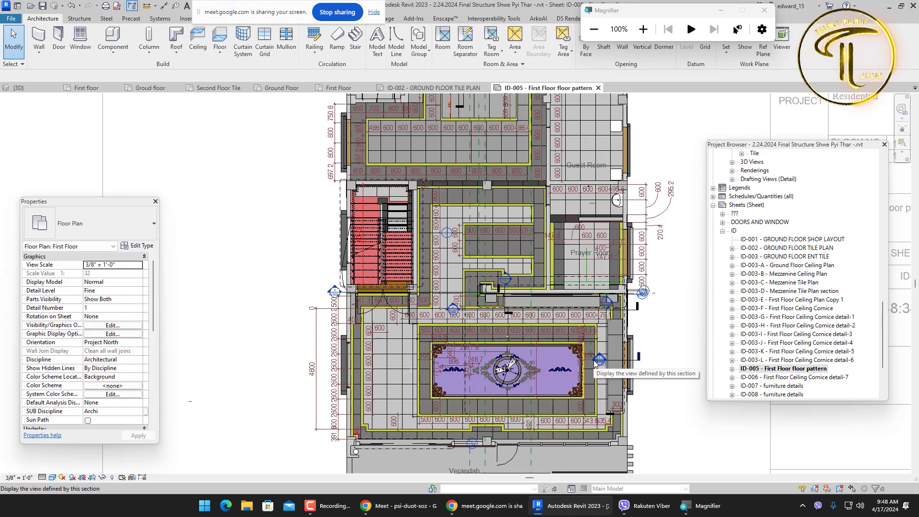
right_click(549, 372)
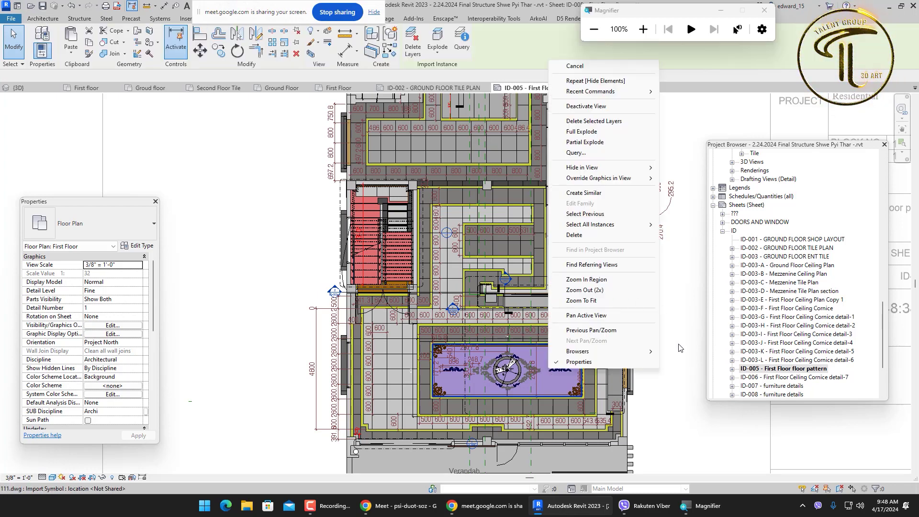
key(Escape)
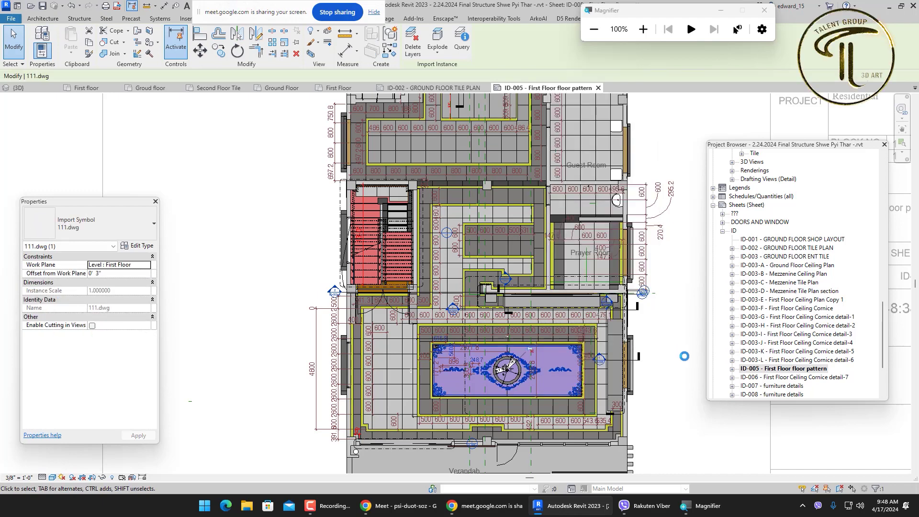
Step: Hide the long generic model along the wall north of the living room's purple floor pattern as an element with Hide in View
scroll(578, 361, up, 2)
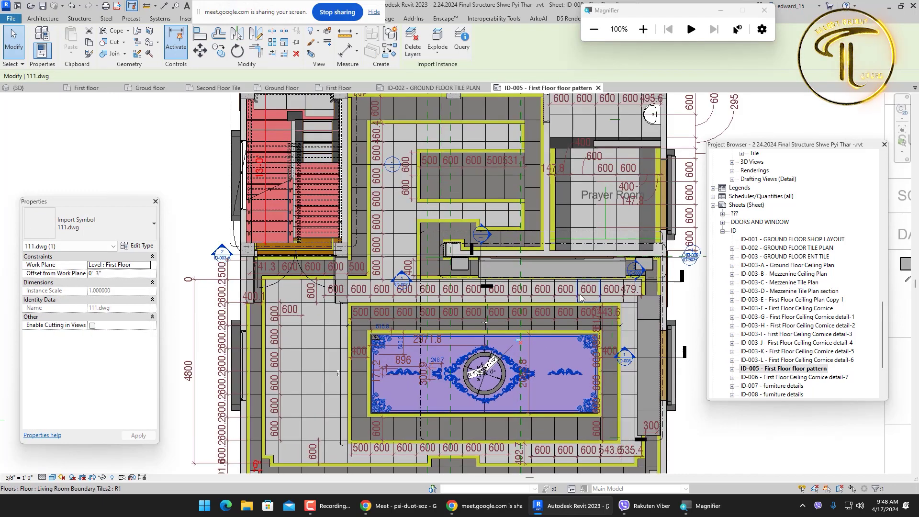
click(577, 316)
scroll(581, 317, up, 2)
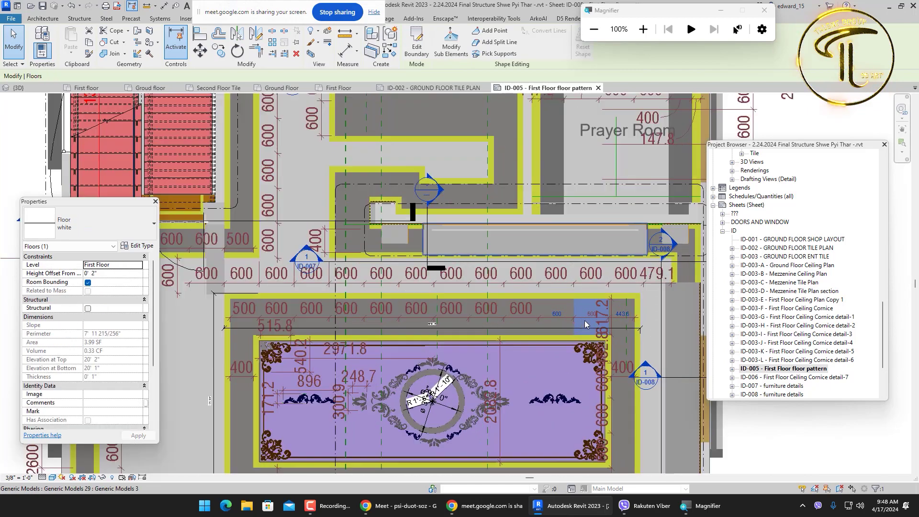
right_click(584, 319)
mouse_move(619, 119)
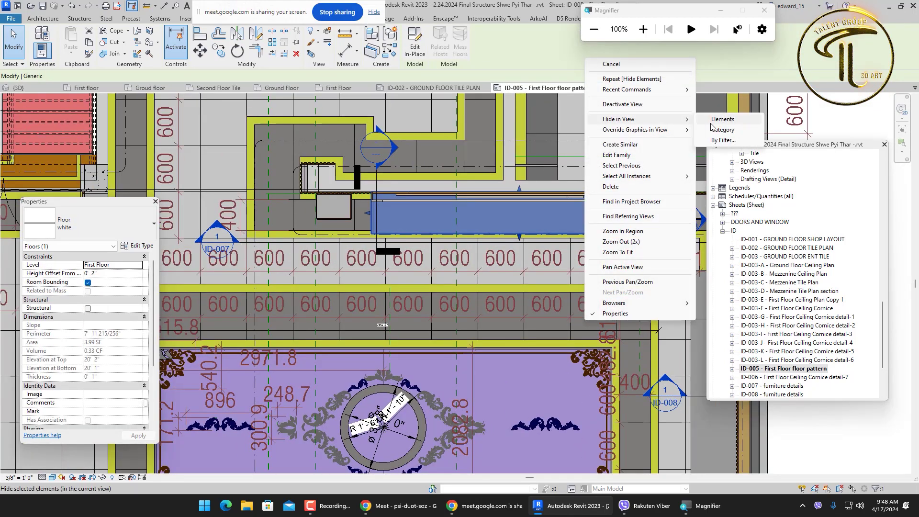
click(713, 121)
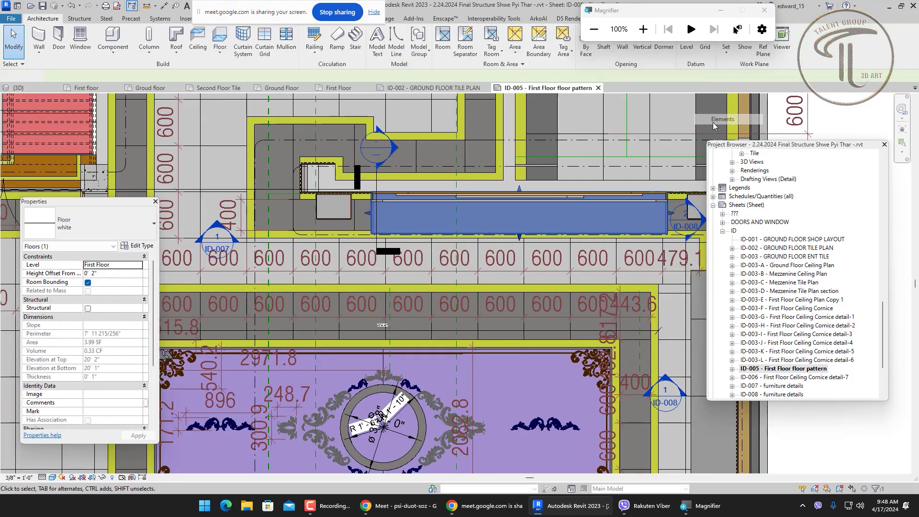
Step: Hide the white-type floor tile near the northeast corner of the living room's floor border as an element
click(572, 330)
right_click(572, 330)
mouse_move(669, 127)
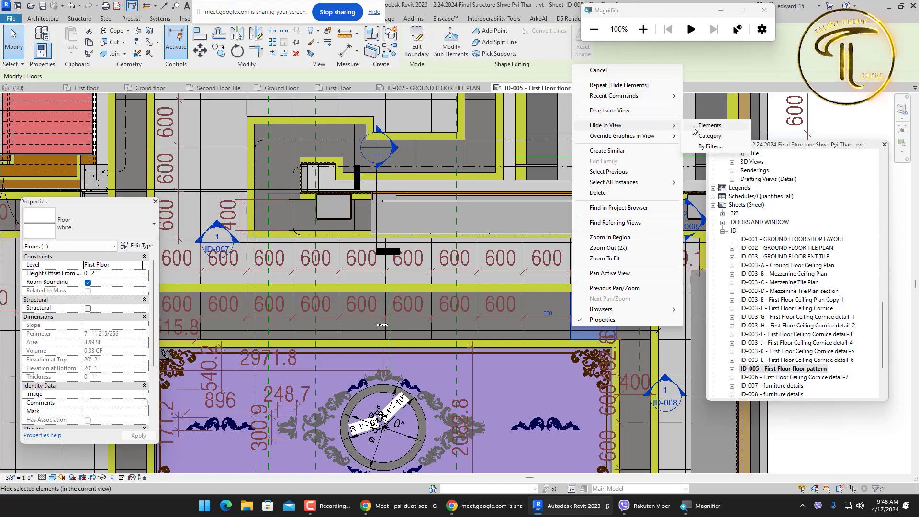
click(709, 125)
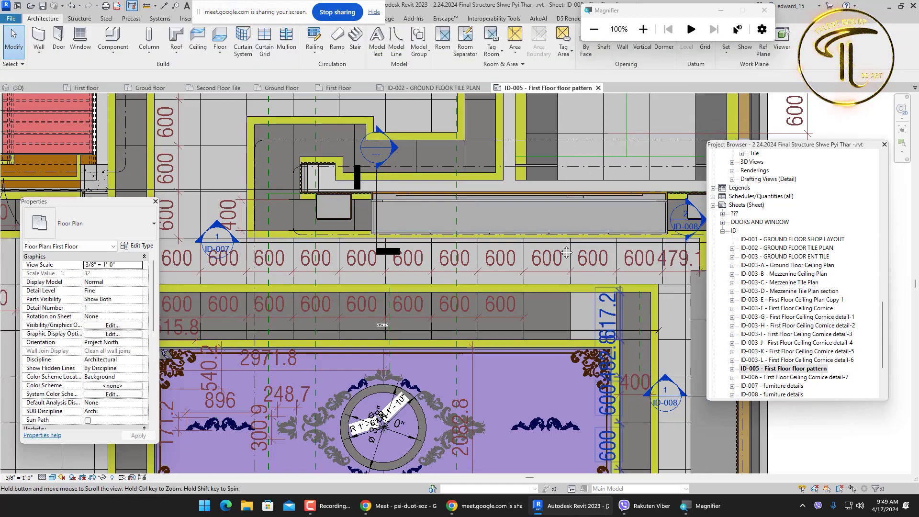
Step: Turn on Reveal Hidden Elements in the First Floor viewport and unhide the hidden border tile as an element
middle_drag(581, 270, 514, 186)
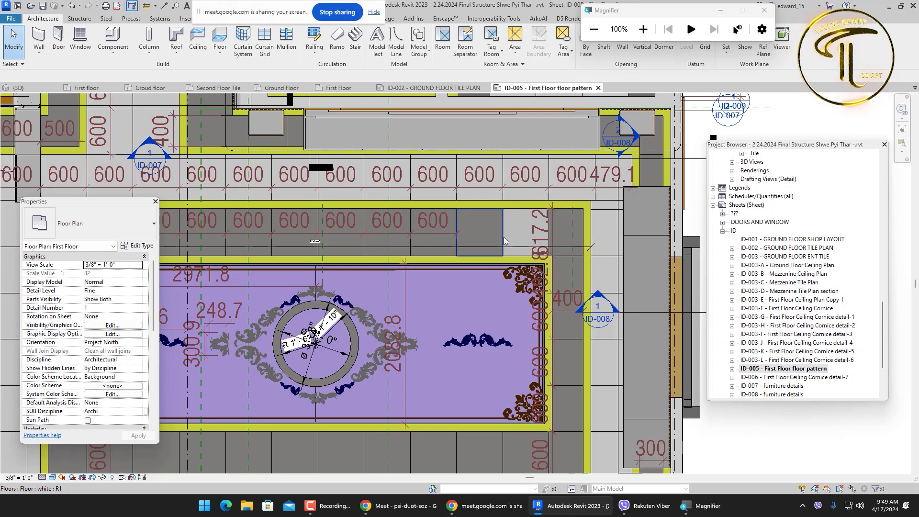
scroll(514, 243, down, 3)
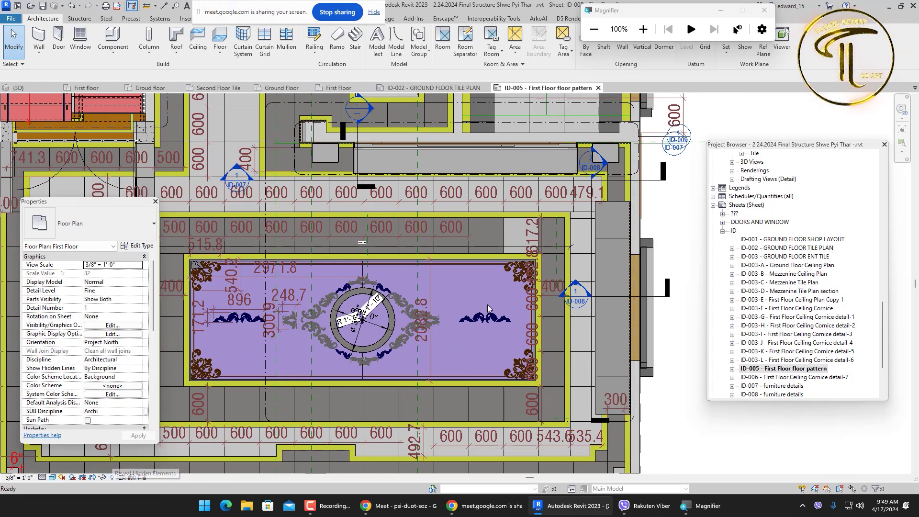
key(r)
key(h)
scroll(491, 308, down, 3)
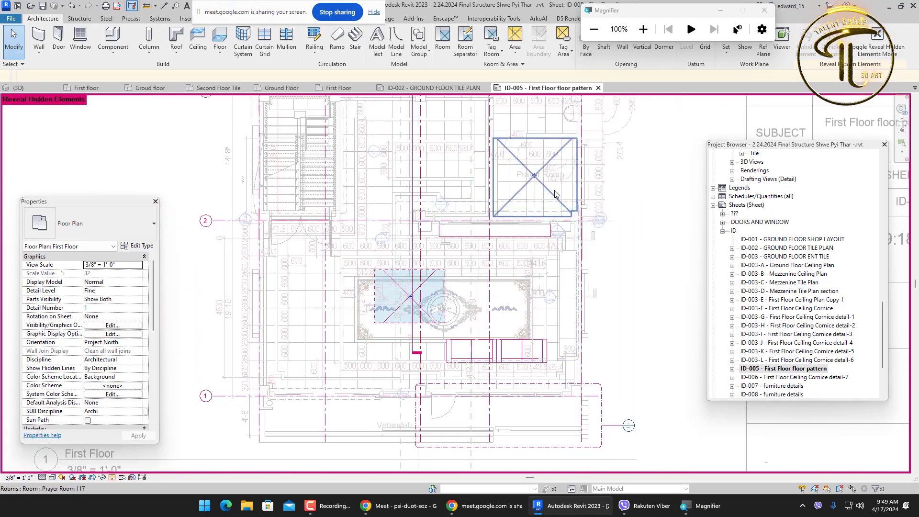
scroll(510, 291, up, 3)
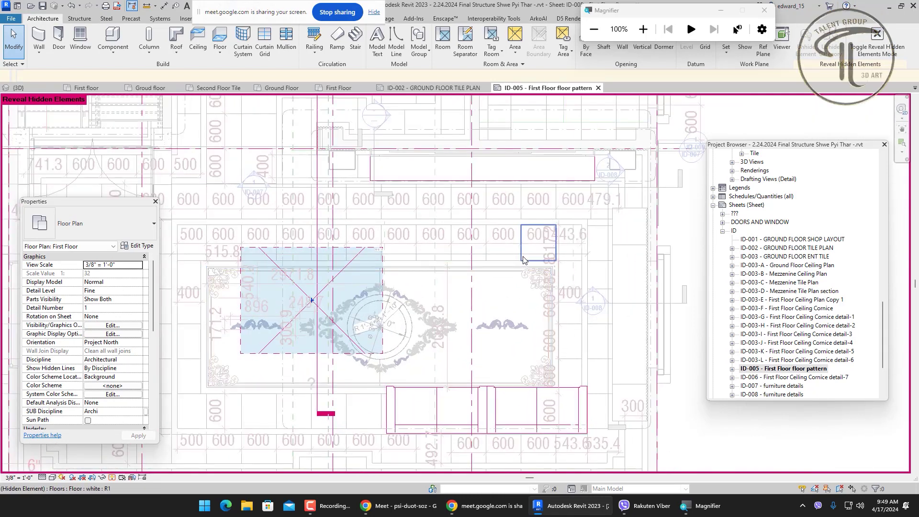
click(524, 259)
right_click(523, 259)
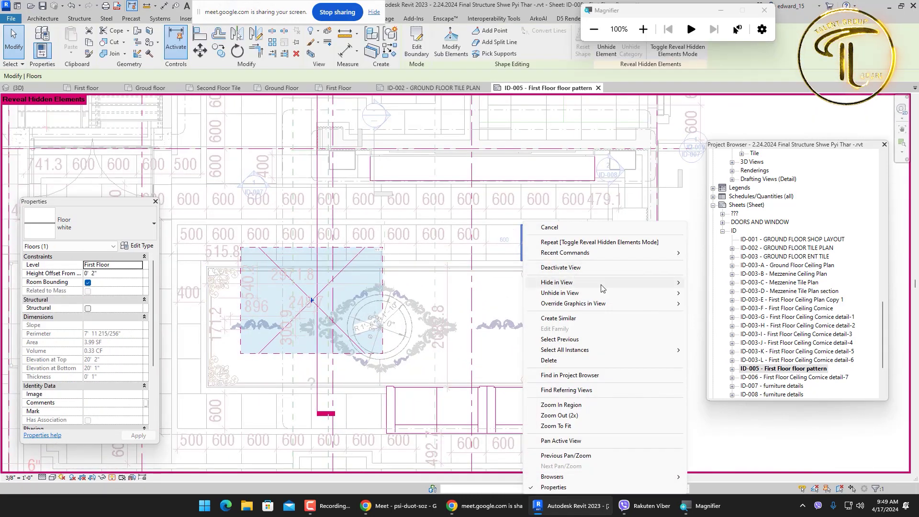
mouse_move(678, 293)
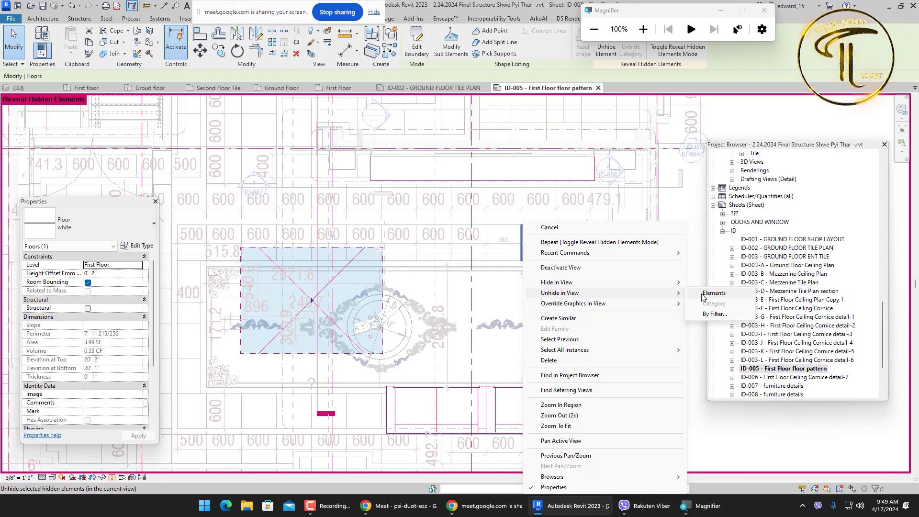
click(713, 293)
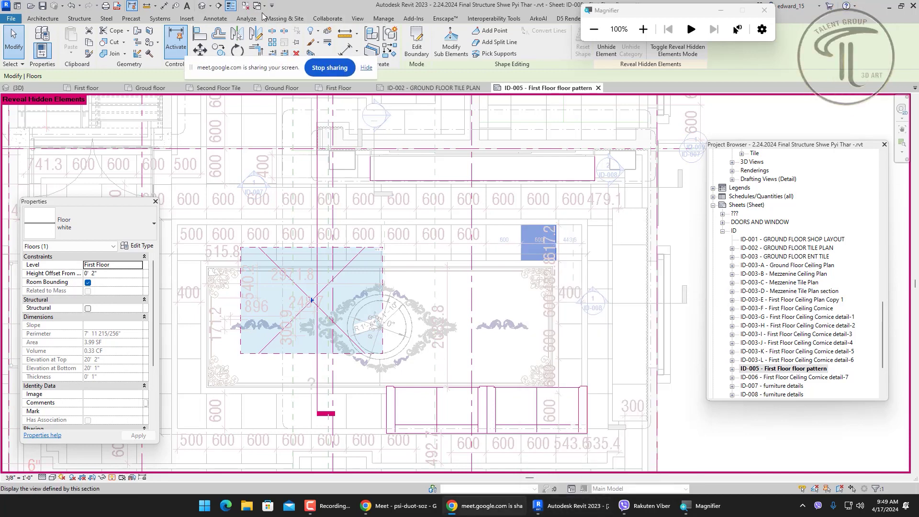
Step: Close the inactive views and sheet ID-005 to return to the 3D view of the Days 4 sample plan HW project
click(245, 5)
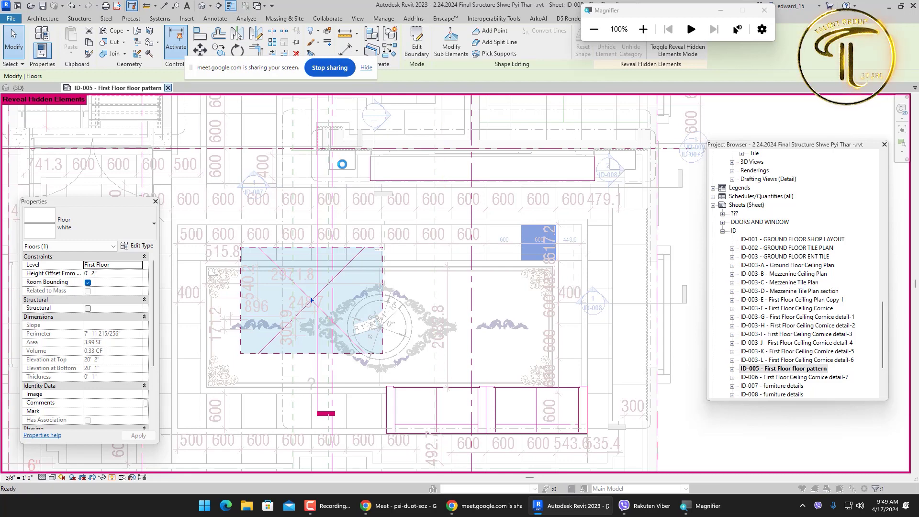
click(167, 87)
click(479, 258)
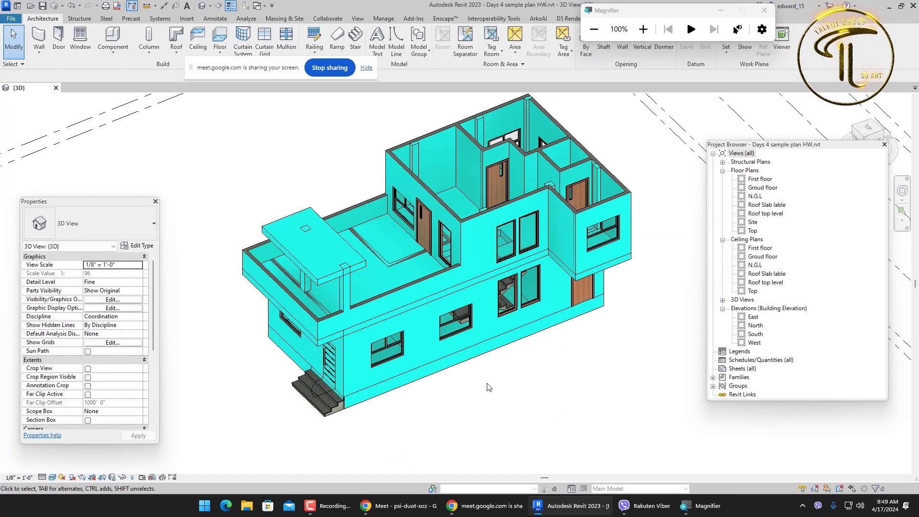
click(341, 406)
right_click(396, 420)
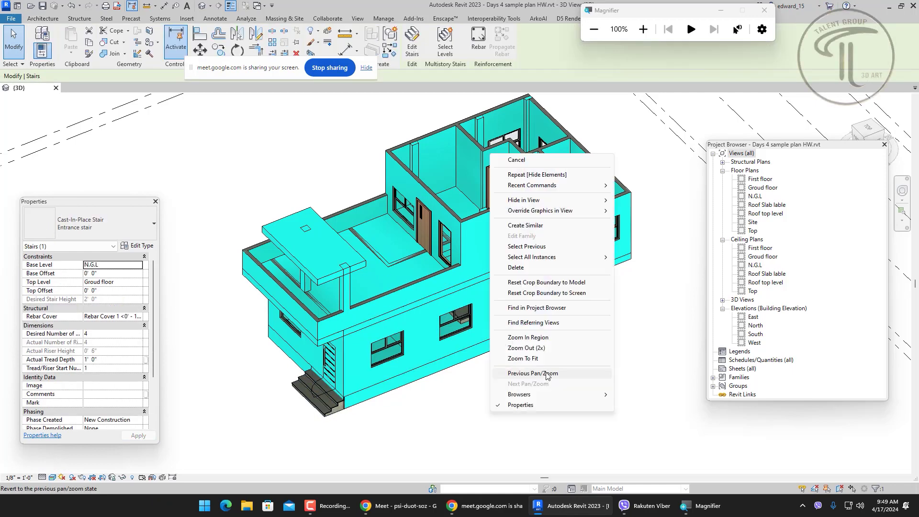
click(244, 442)
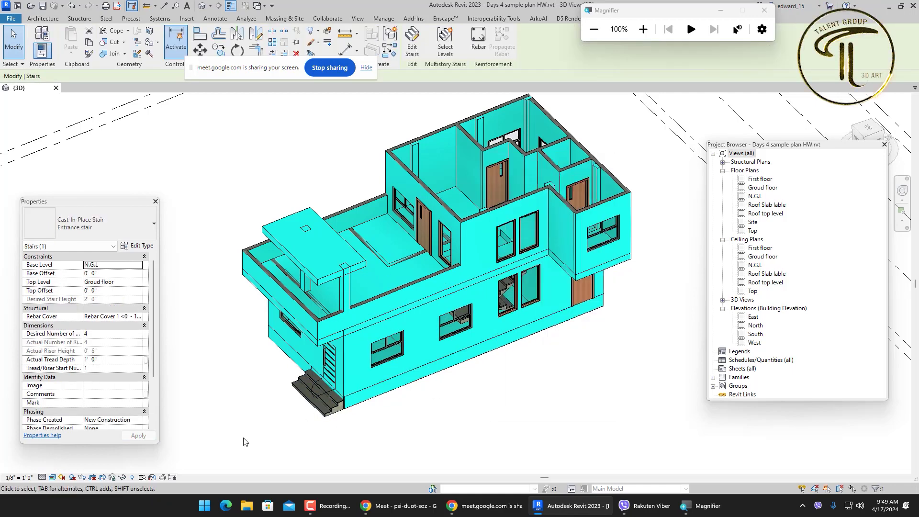
Step: Turn on Reveal Hidden Elements in the 3D view and show the Unhide in View options for the hidden entrance stair
click(132, 478)
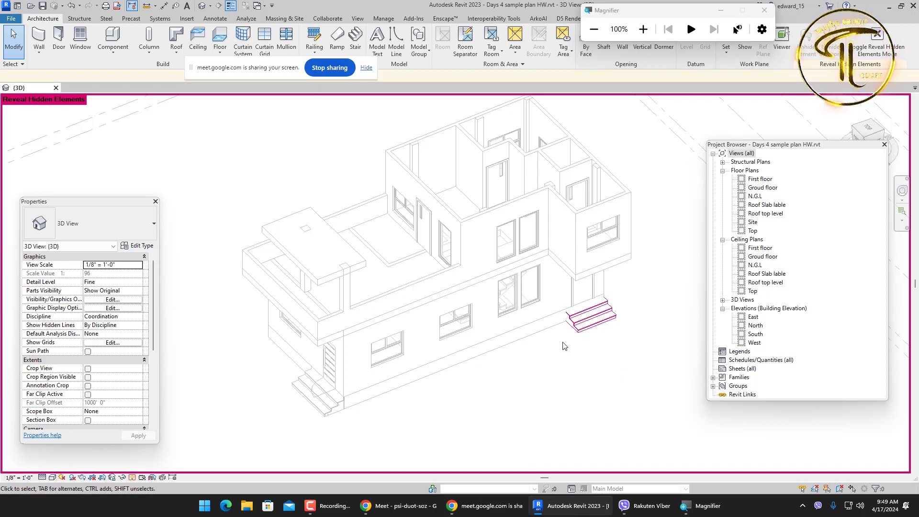
click(609, 319)
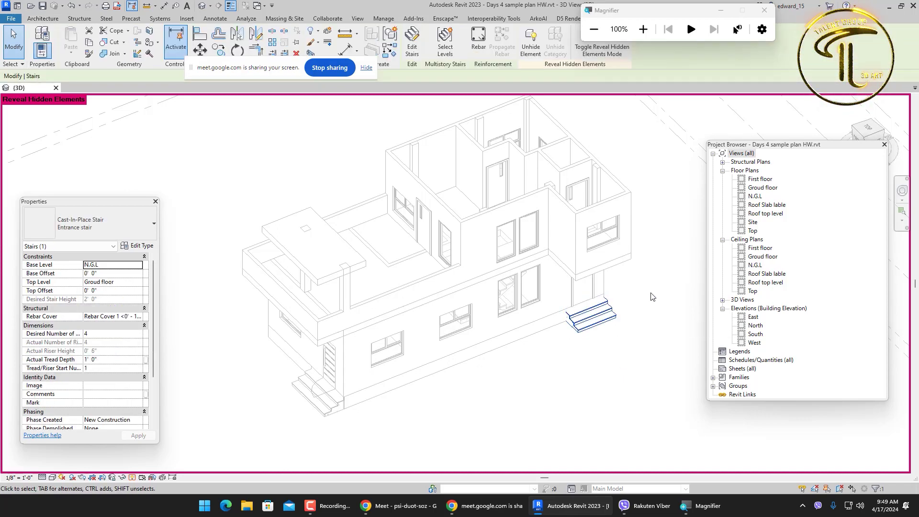
right_click(653, 292)
mouse_move(738, 80)
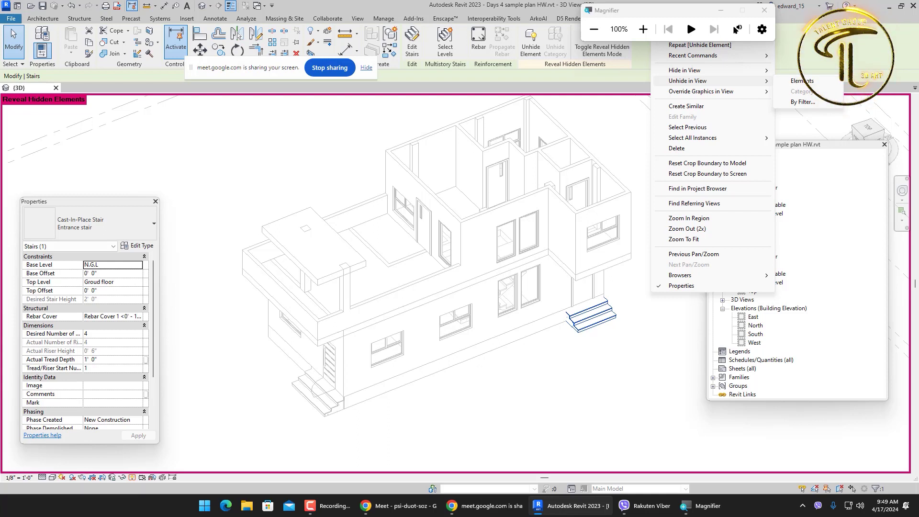
click(647, 262)
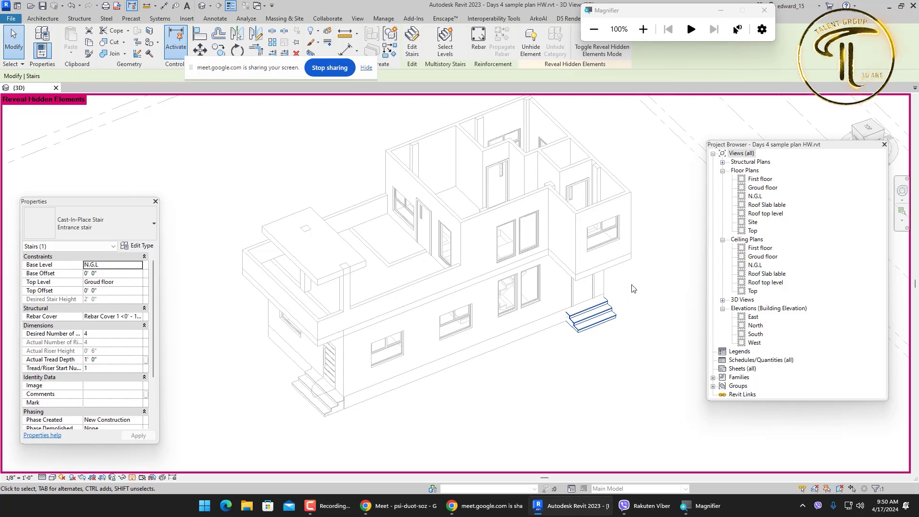
click(632, 288)
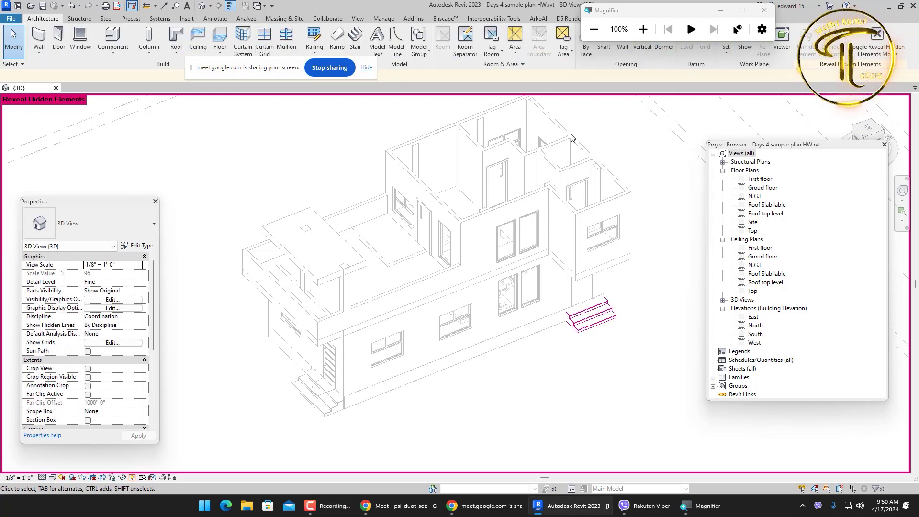
Step: Close the Magnifier window covering the 3D view
click(132, 477)
click(757, 24)
click(764, 10)
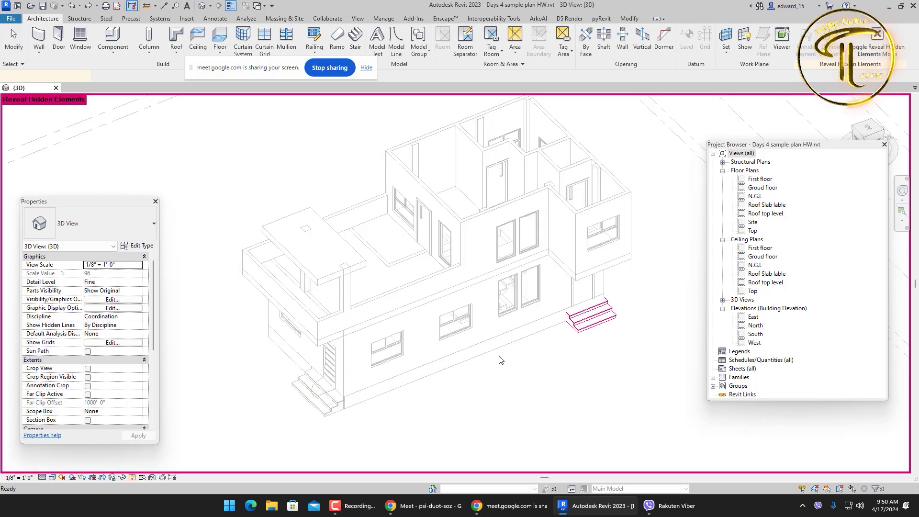
Step: Hide the entrance stair below the house's rear door as an element in the 3D view with Hide in View
scroll(568, 376, up, 3)
click(588, 301)
right_click(587, 289)
mouse_move(655, 78)
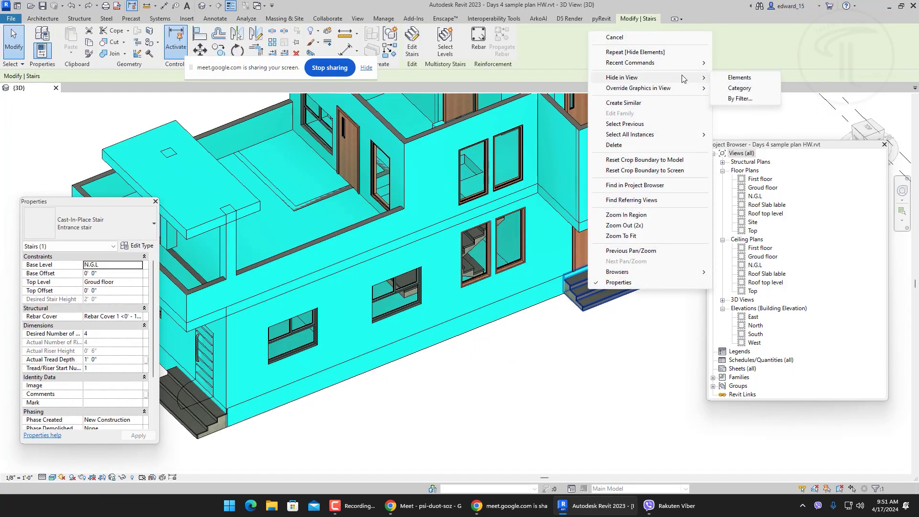
click(738, 78)
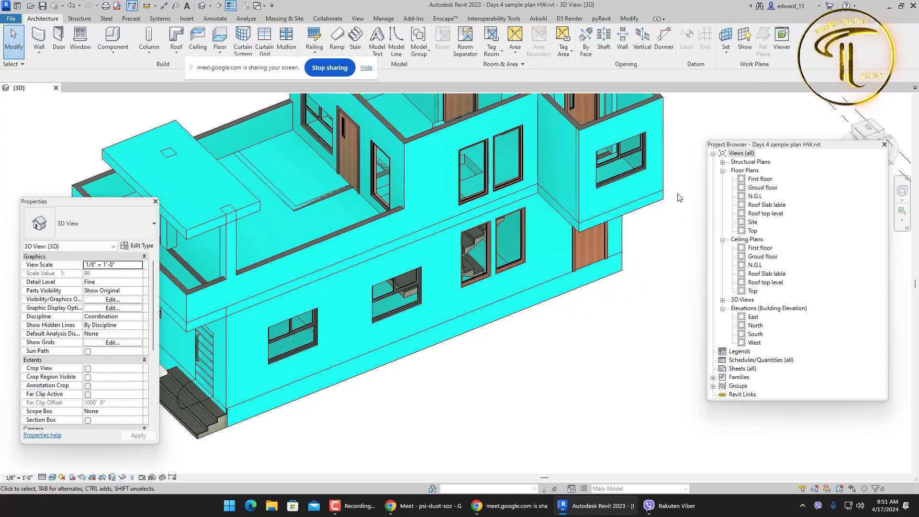
shift+middle_drag(603, 243, 286, 422)
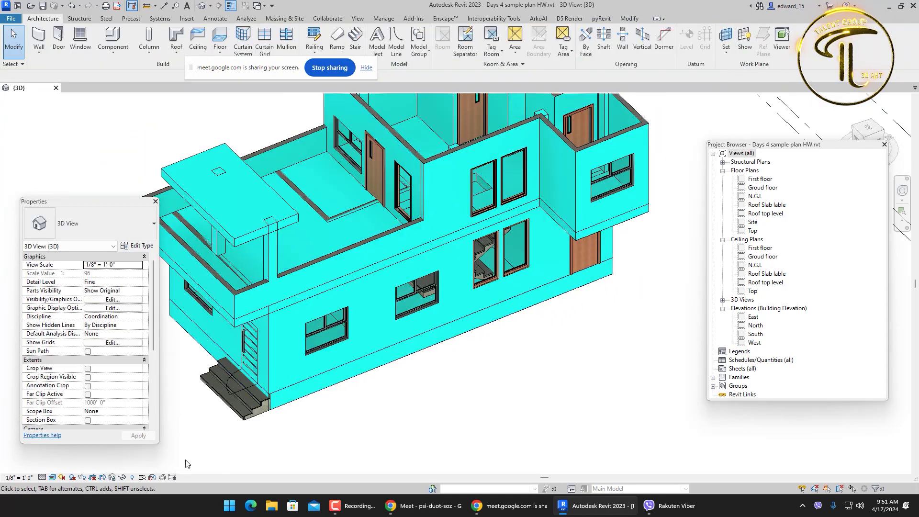
Step: Reveal the hidden elements in the 3D view, unhide the rear entrance stair by element, and leave Reveal Hidden Elements mode
click(134, 477)
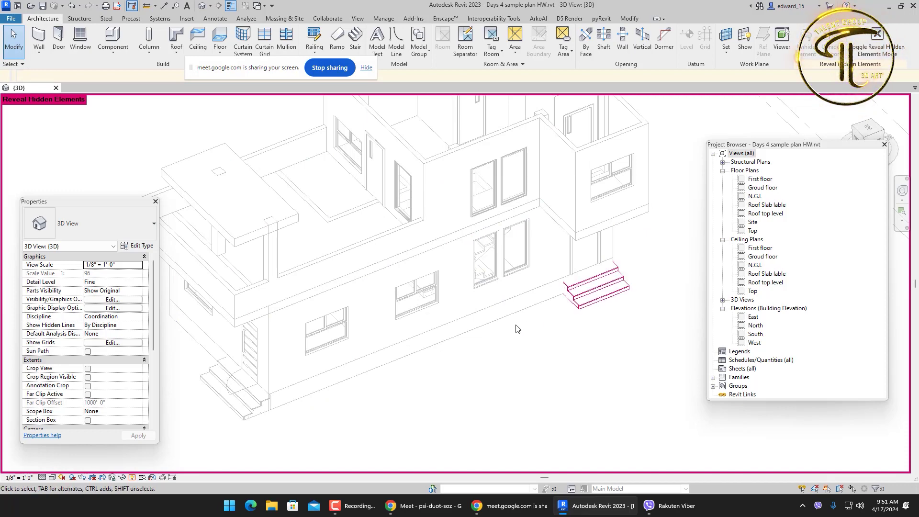
click(595, 286)
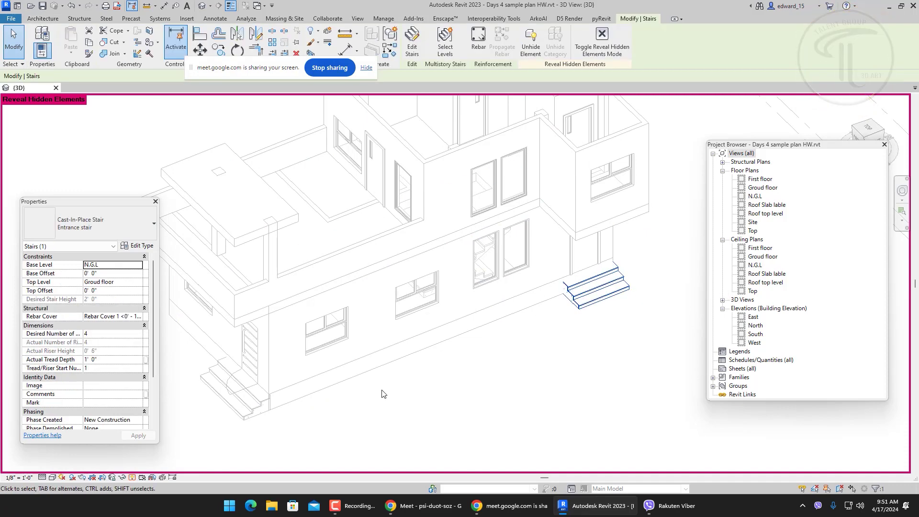
right_click(577, 300)
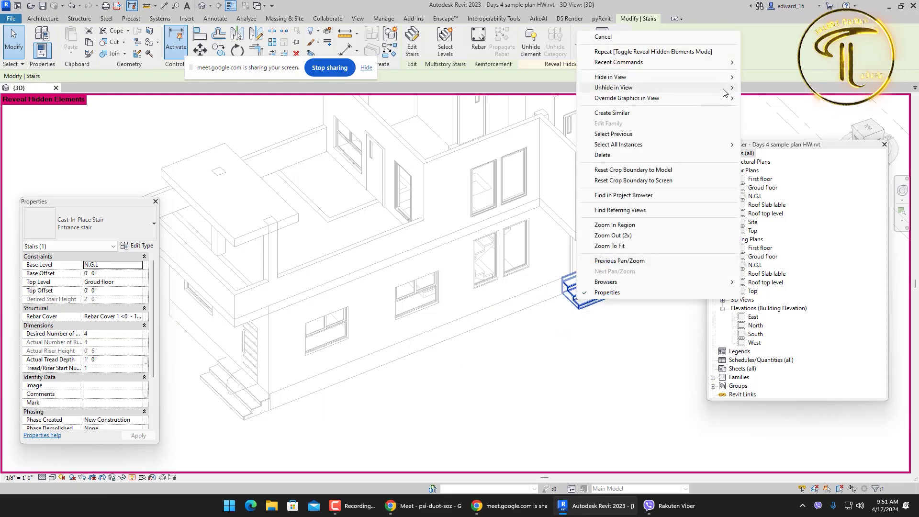
mouse_move(725, 91)
click(754, 87)
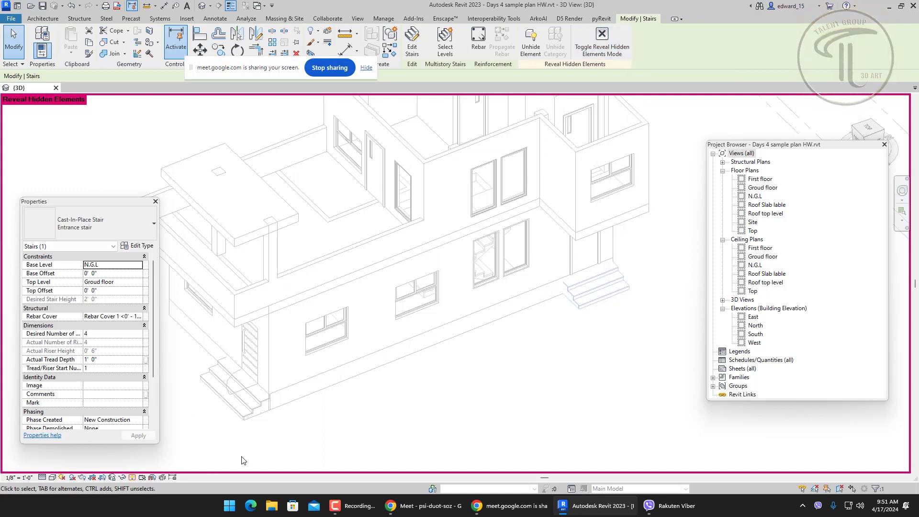
click(602, 38)
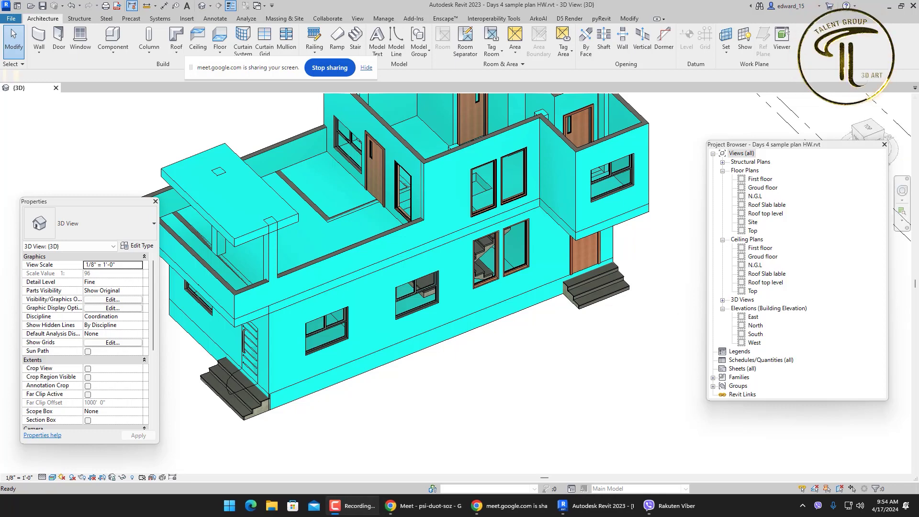
Step: Toggle Reveal Hidden Elements on and off in the 3D view to check the restored rear entrance stair
click(658, 335)
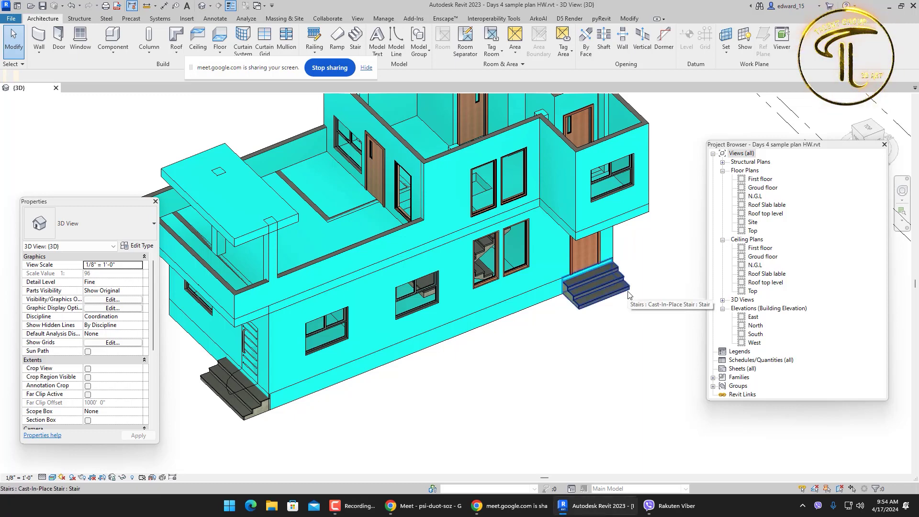
click(629, 294)
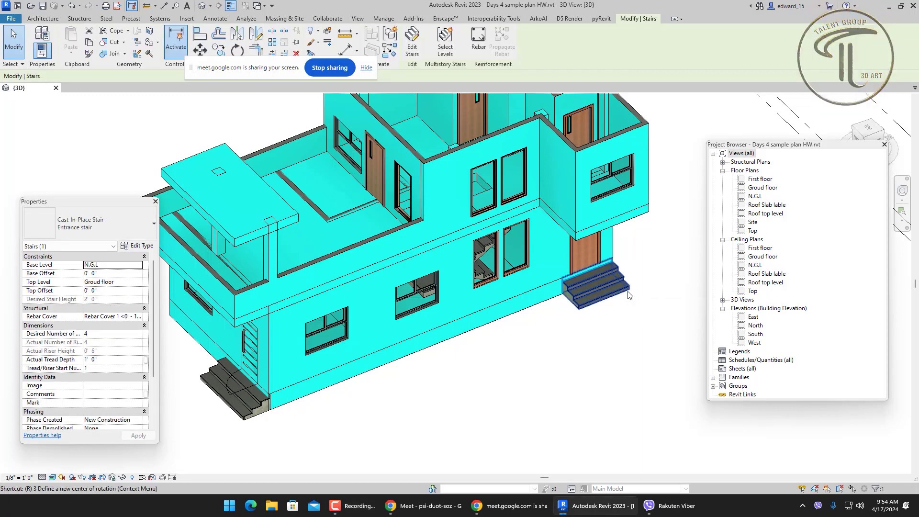
key(Escape)
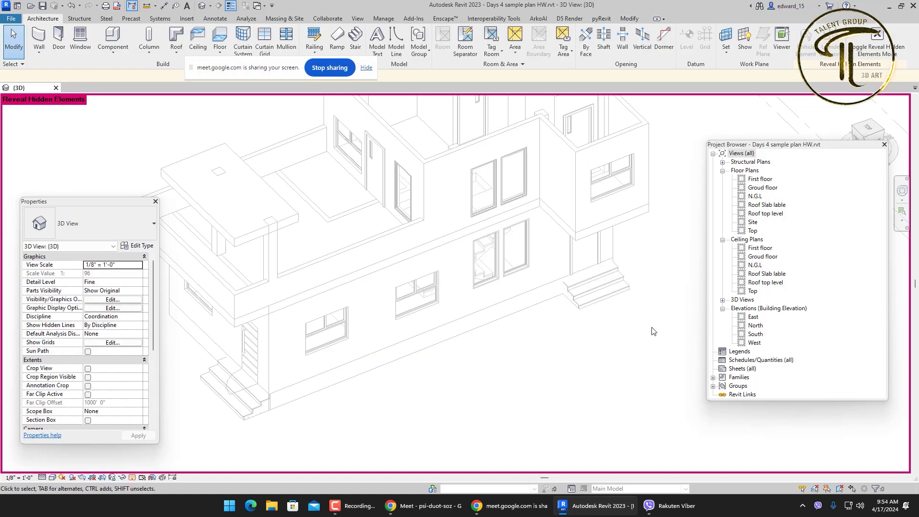
key(r)
key(h)
Step: Hide the entrance stair below the rear door by element in the 3D view
click(602, 275)
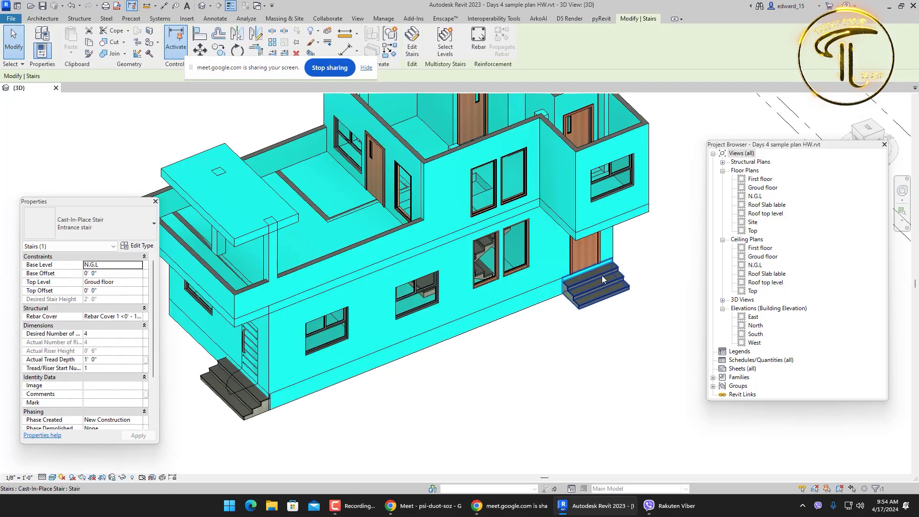
right_click(602, 275)
mouse_move(662, 67)
click(739, 63)
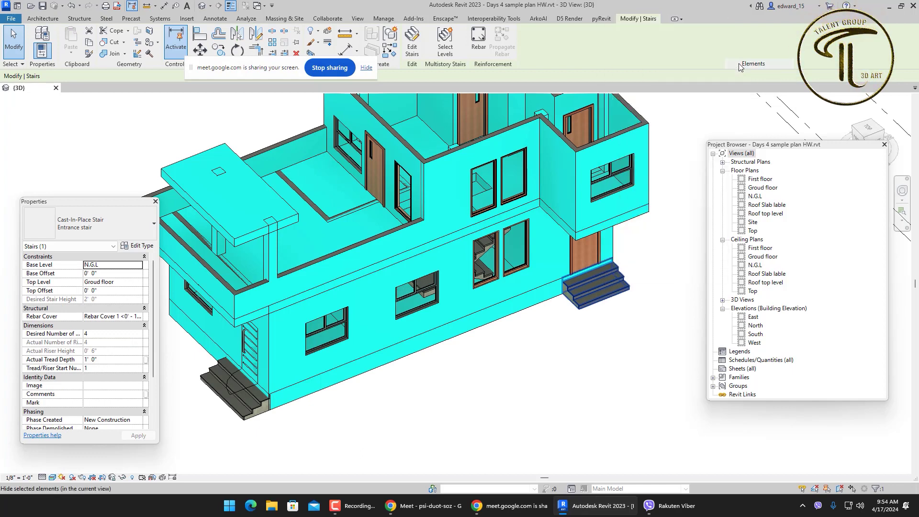
Step: Restore the hidden rear entrance stair using Reveal Hidden Elements and Unhide in View by element, leaving the reveal mode off
key(r)
key(h)
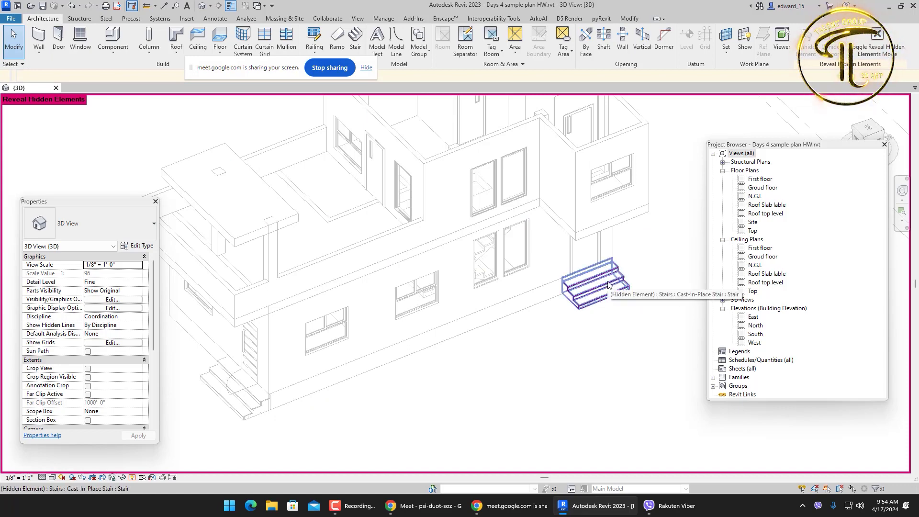
click(608, 285)
right_click(608, 285)
mouse_move(694, 62)
click(800, 70)
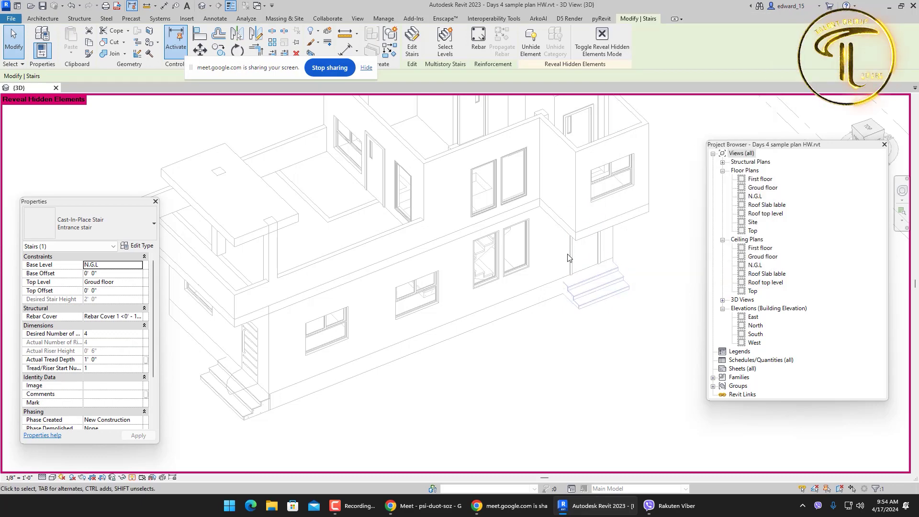
key(Escape)
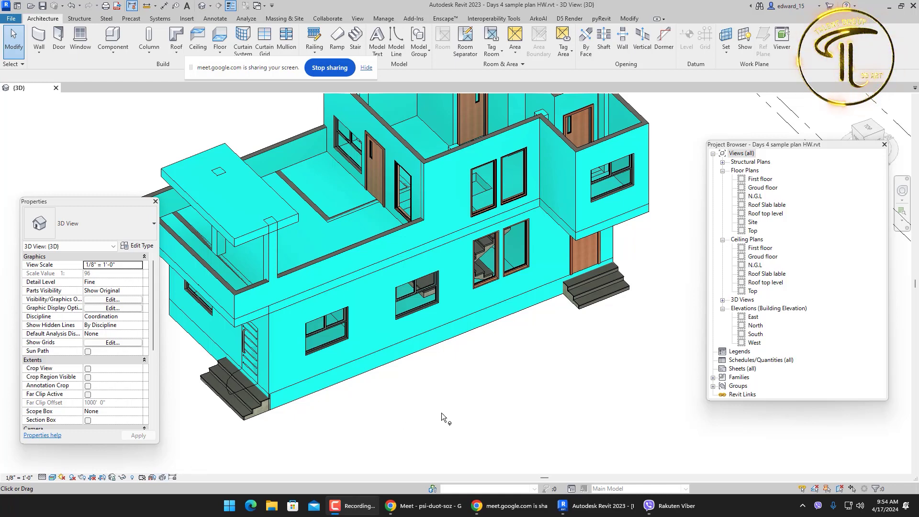
right_click(455, 353)
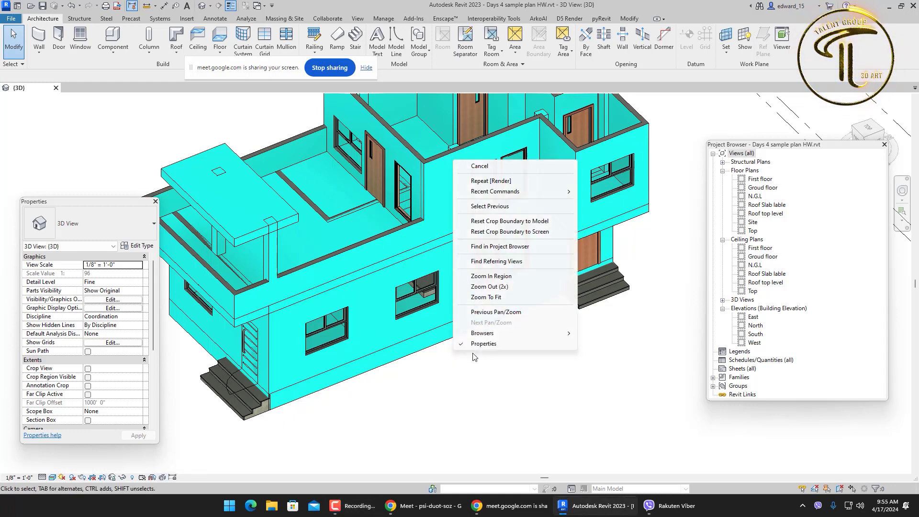
click(508, 167)
scroll(515, 330, down, 5)
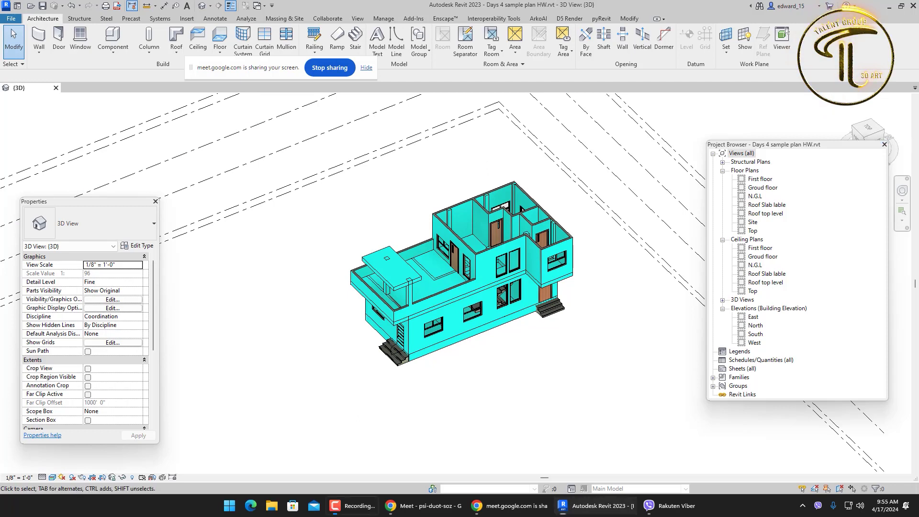
shift+middle_drag(625, 289, 516, 183)
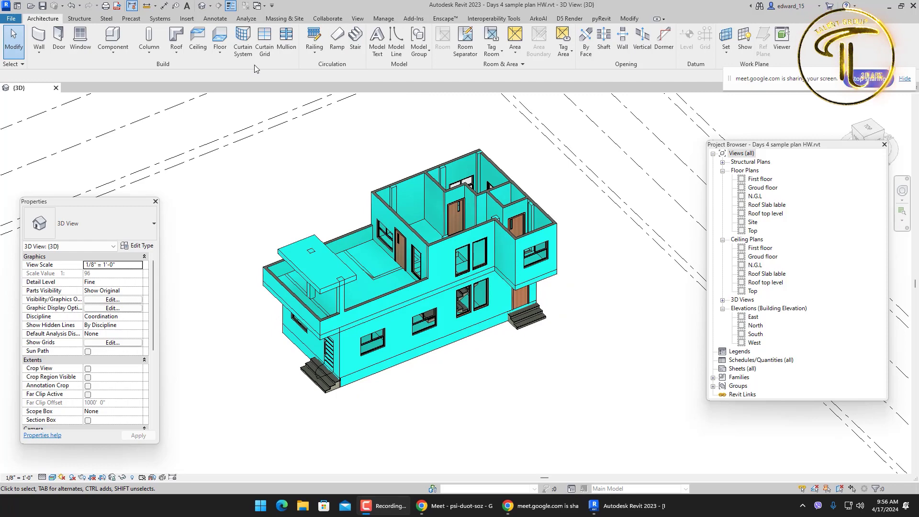
Step: Show the available Roof commands, such as Roof by Footprint, Roof by Extrusion and Roof by Face
click(177, 52)
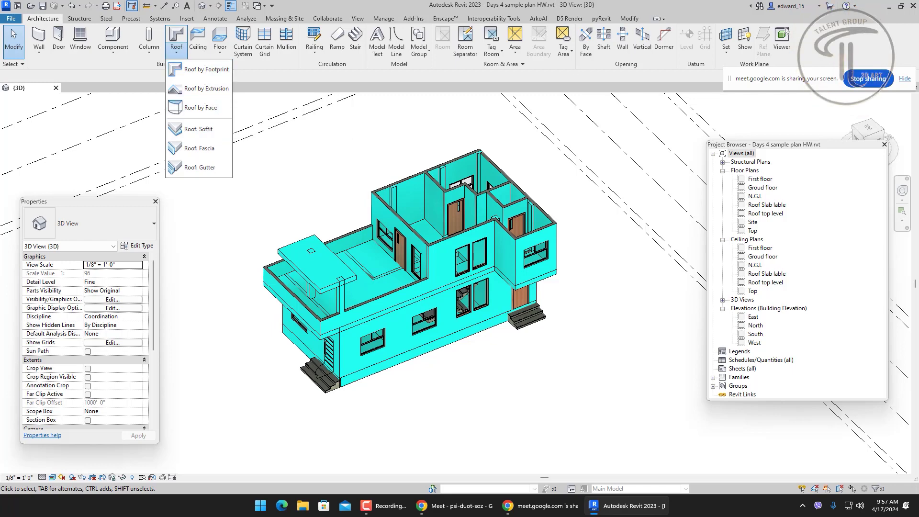
click(367, 117)
click(176, 41)
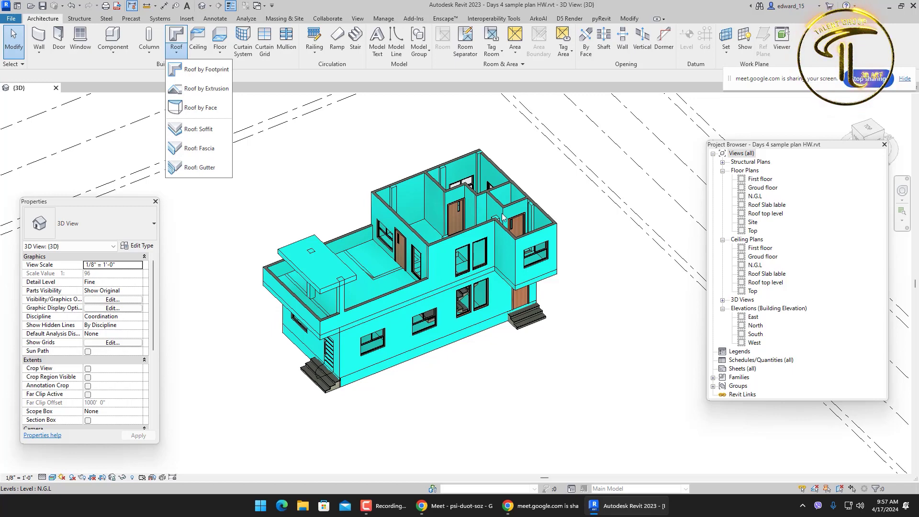
Step: Open the South building elevation of the house to show its level lines
click(754, 334)
click(754, 334)
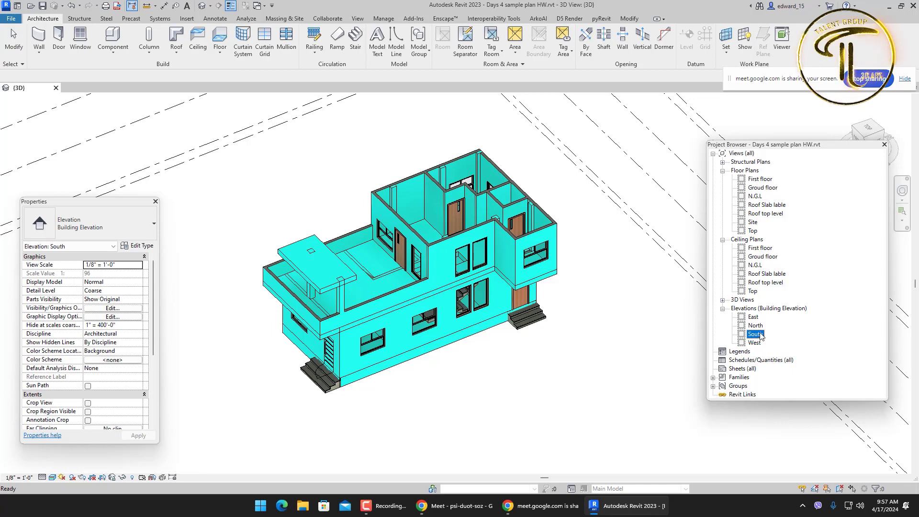
scroll(585, 329, down, 2)
scroll(642, 333, up, 2)
scroll(628, 328, down, 1)
scroll(565, 309, up, 1)
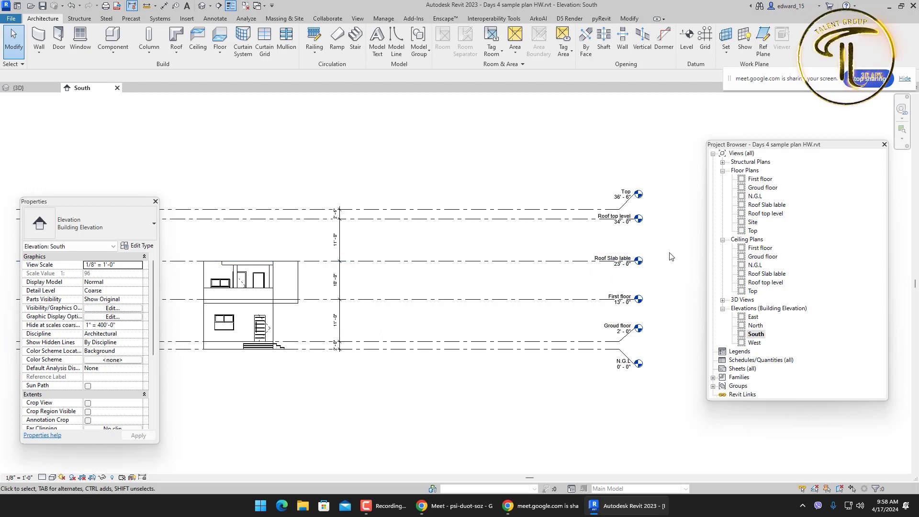
Step: Rename the level at 23' - 0" in the South elevation to Roof Slab
scroll(637, 270, up, 2)
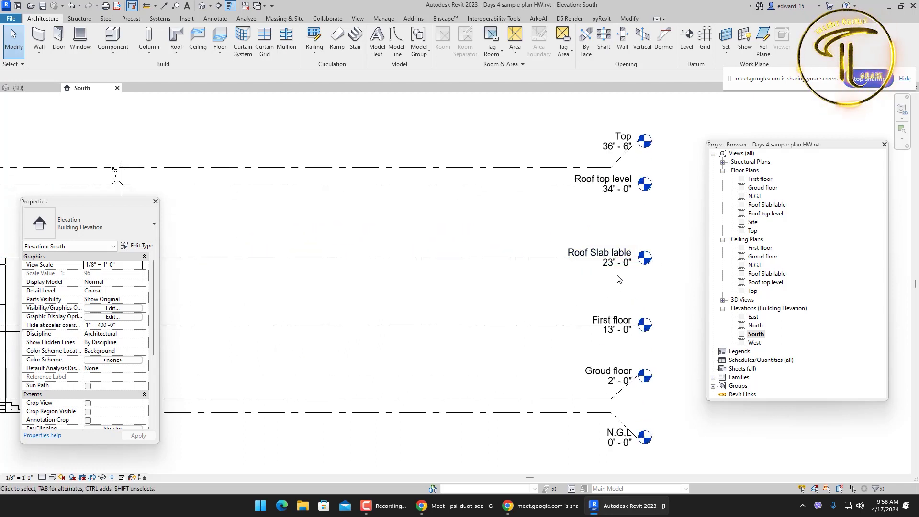
scroll(618, 277, up, 1)
click(606, 249)
click(611, 249)
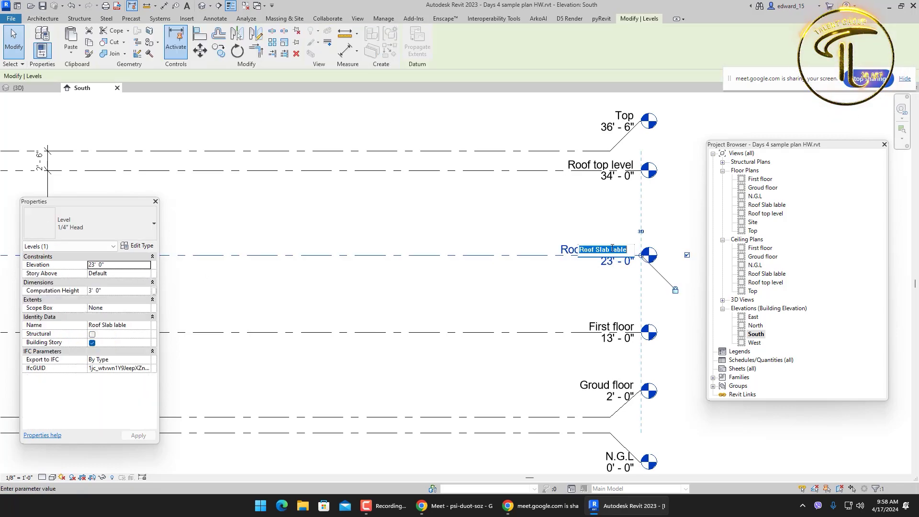
drag(611, 248, 662, 250)
key(BackSpace)
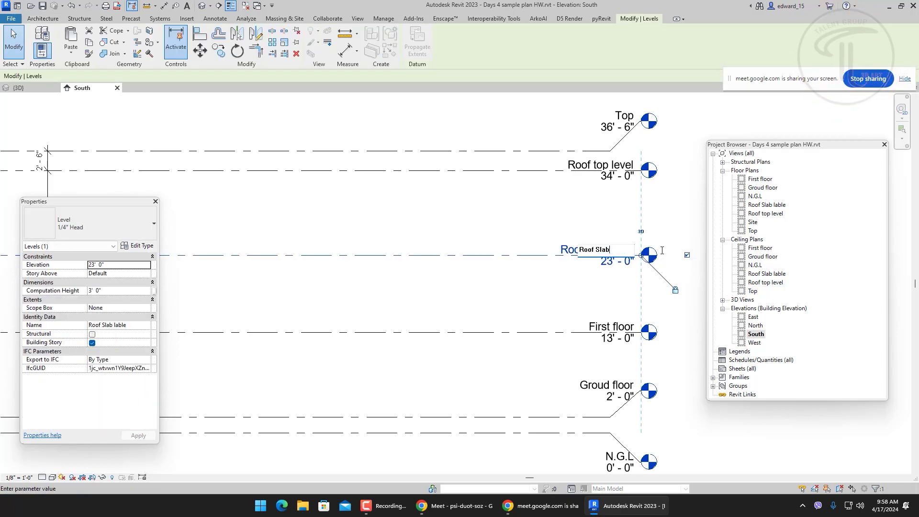
key(Return)
click(504, 251)
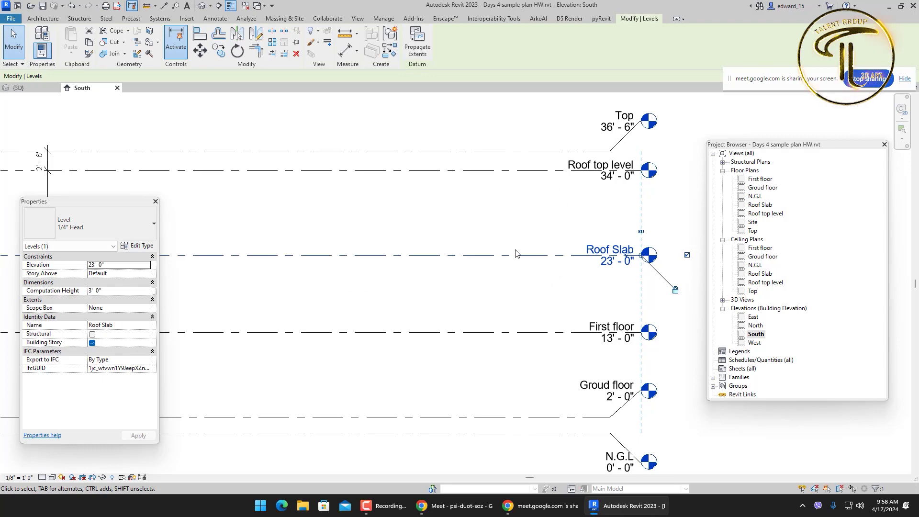
click(525, 234)
scroll(630, 265, down, 1)
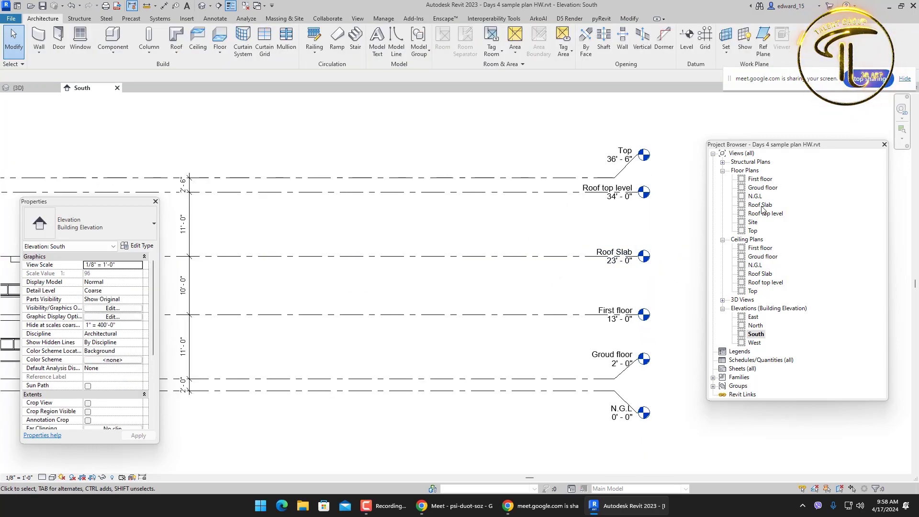
Step: Open the Roof Slab floor plan and bring its rectangular outline into clear view
double_click(761, 204)
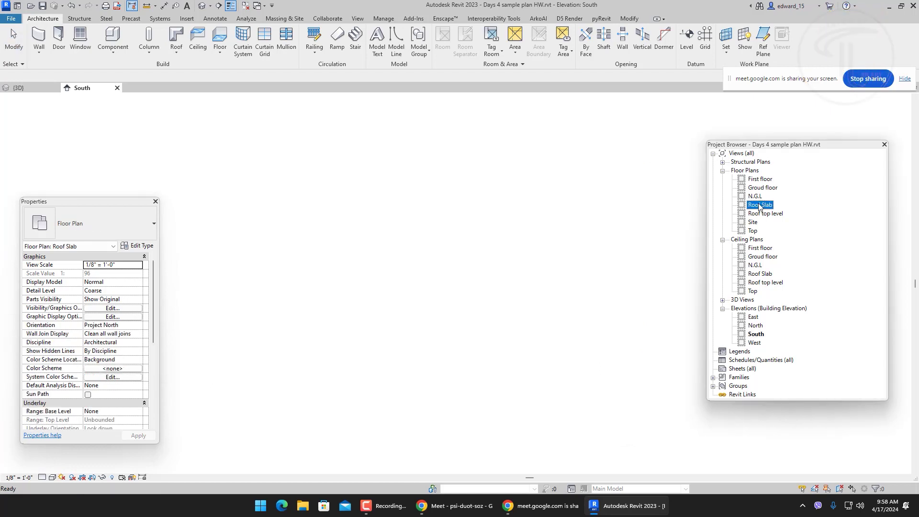
scroll(551, 277, down, 3)
scroll(522, 268, up, 6)
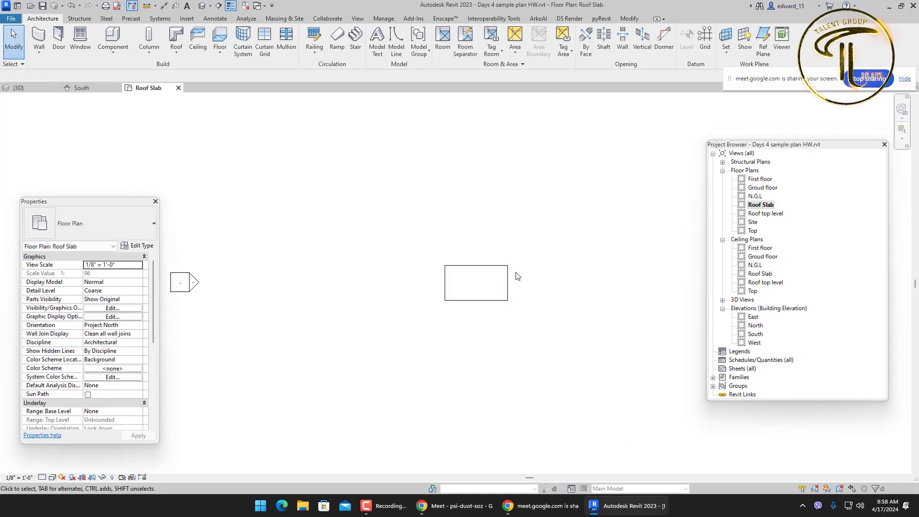
click(385, 506)
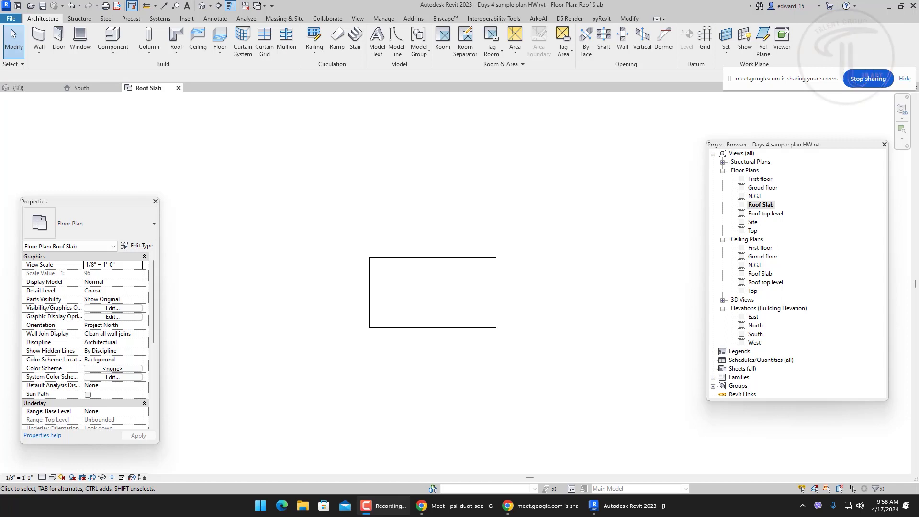
middle_drag(436, 286, 531, 238)
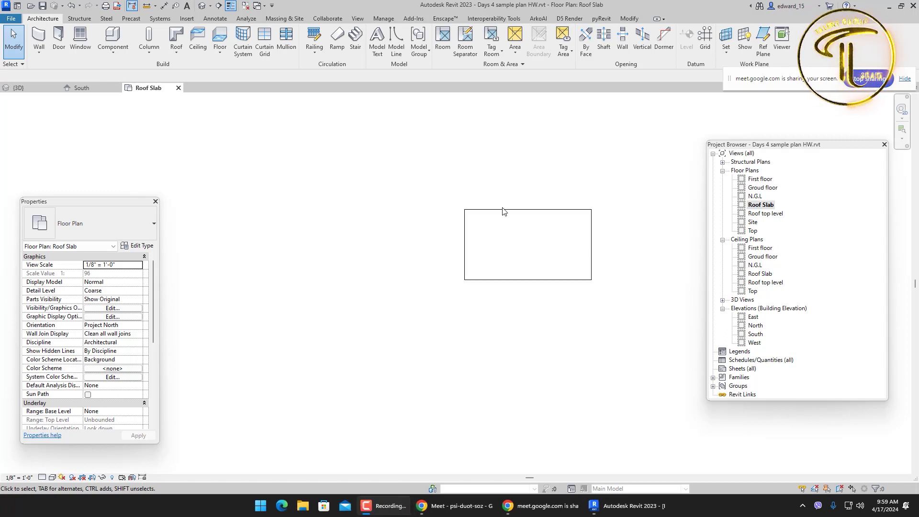
scroll(497, 222, down, 1)
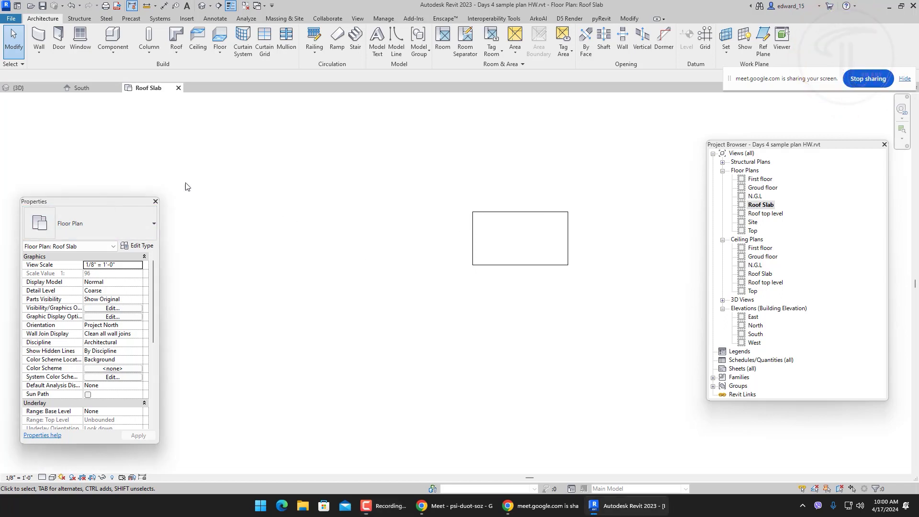
Step: Return to the South elevation and examine where the Roof Slab level sits relative to the house
drag(146, 197, 322, 147)
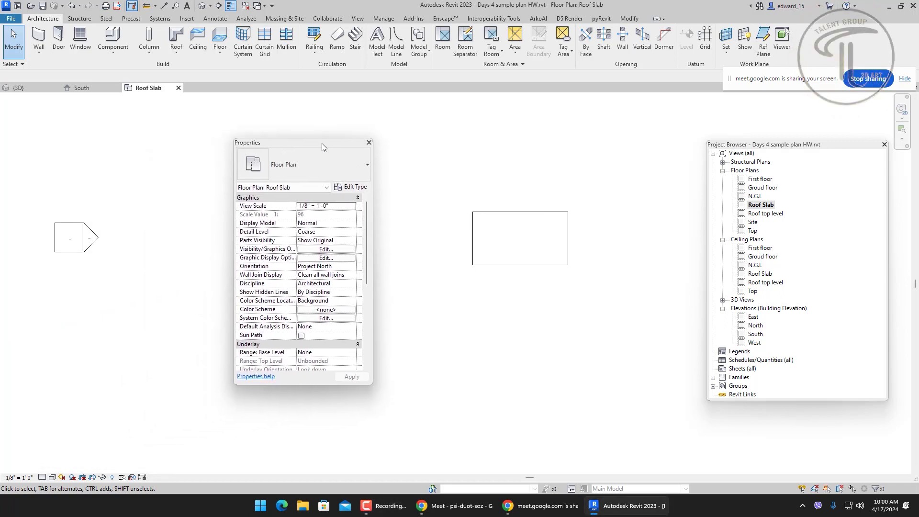
click(755, 206)
double_click(760, 336)
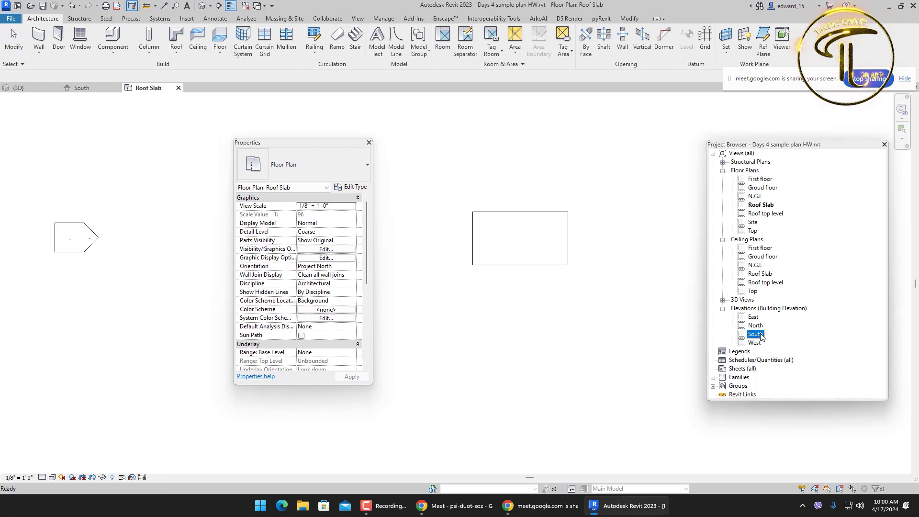
drag(319, 145, 200, 166)
scroll(577, 310, down, 3)
scroll(622, 302, up, 3)
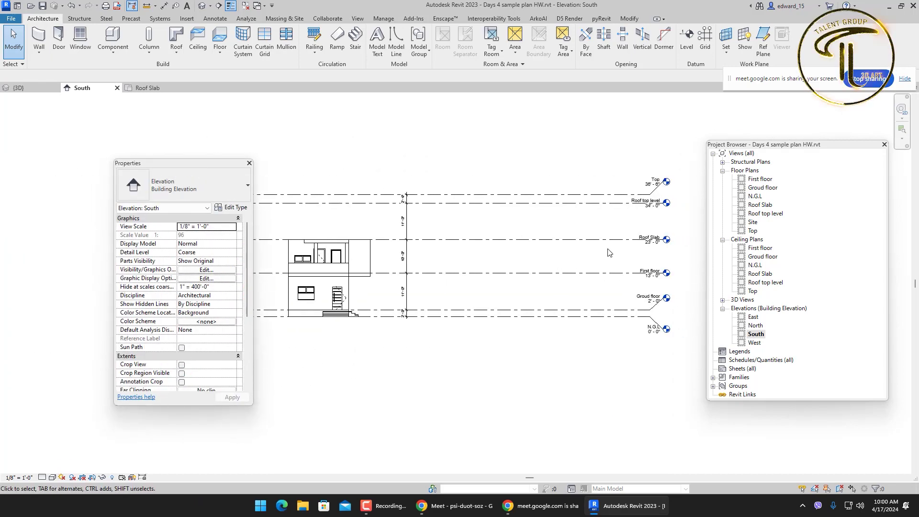
Step: Switch back to the Roof Slab floor plan and move the Properties palette beside the Project Browser
click(154, 91)
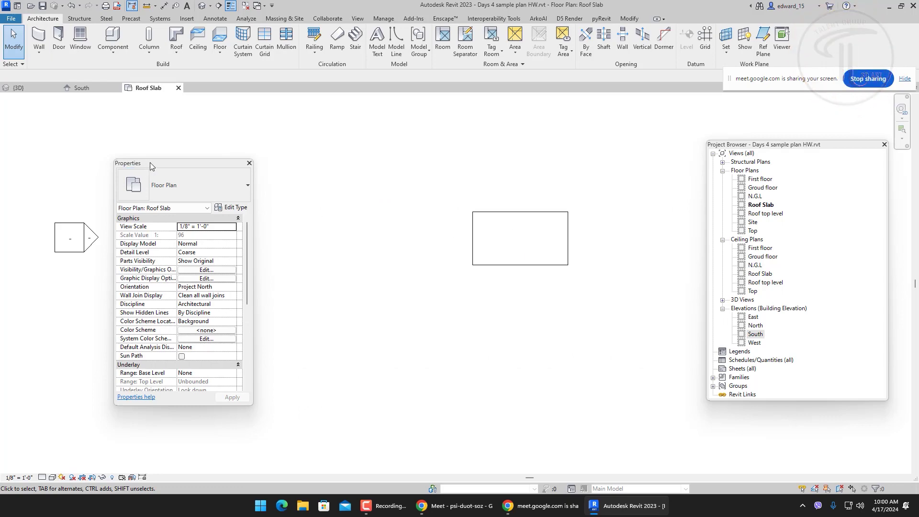
drag(154, 162, 537, 124)
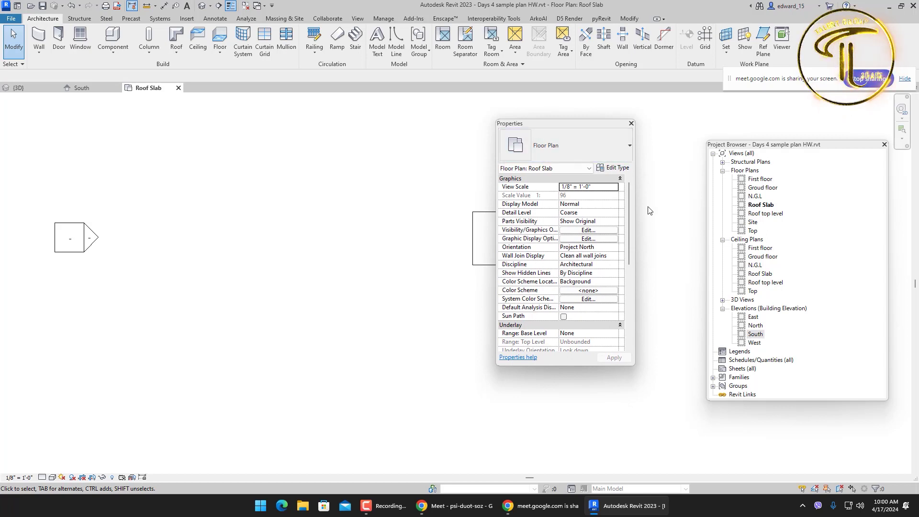
Step: Set the underlay's base level range to First floor for the Roof Slab floor plan
drag(526, 127, 515, 124)
drag(619, 188, 617, 223)
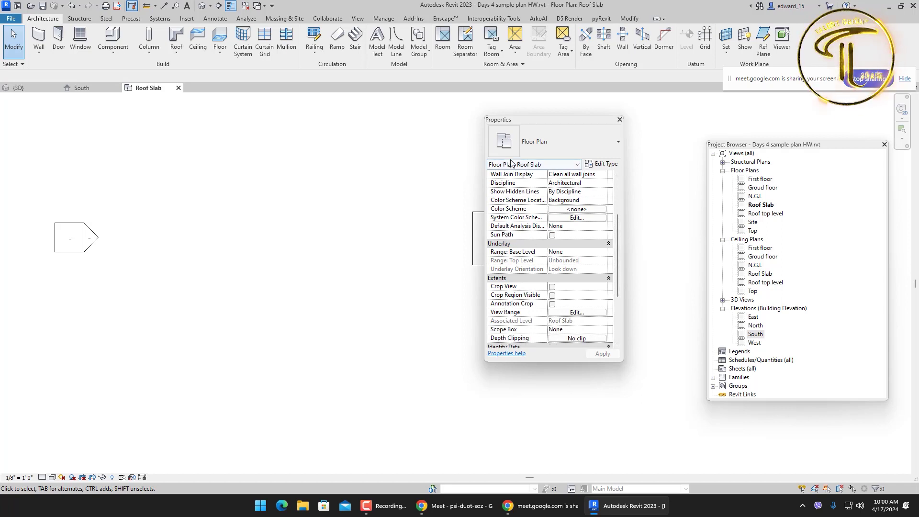
click(603, 255)
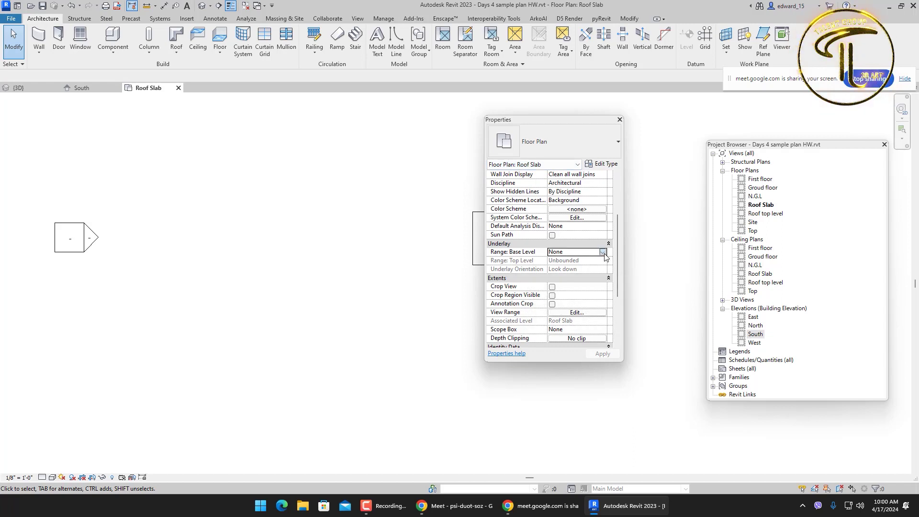
click(603, 253)
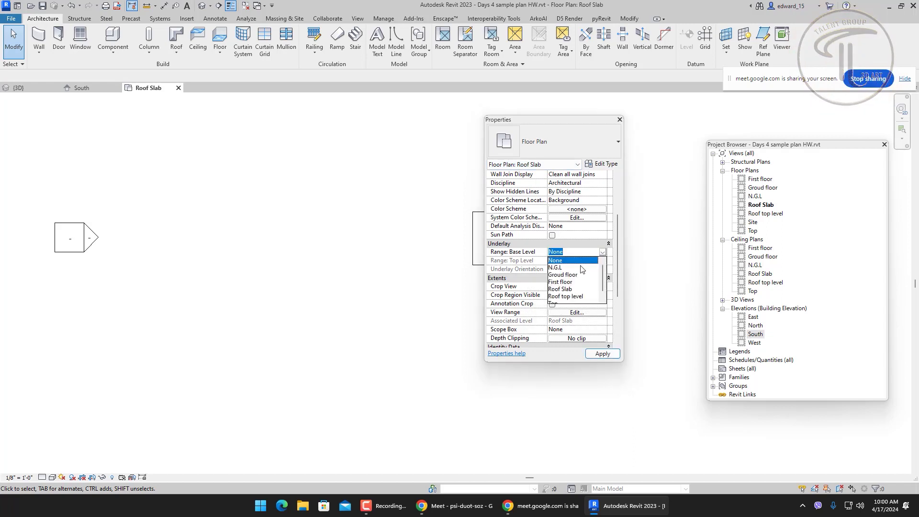
click(561, 282)
Step: Move the Properties palette clear of the plan and bring the whole underlaid First floor outline into view
drag(579, 122, 344, 187)
scroll(621, 317, down, 3)
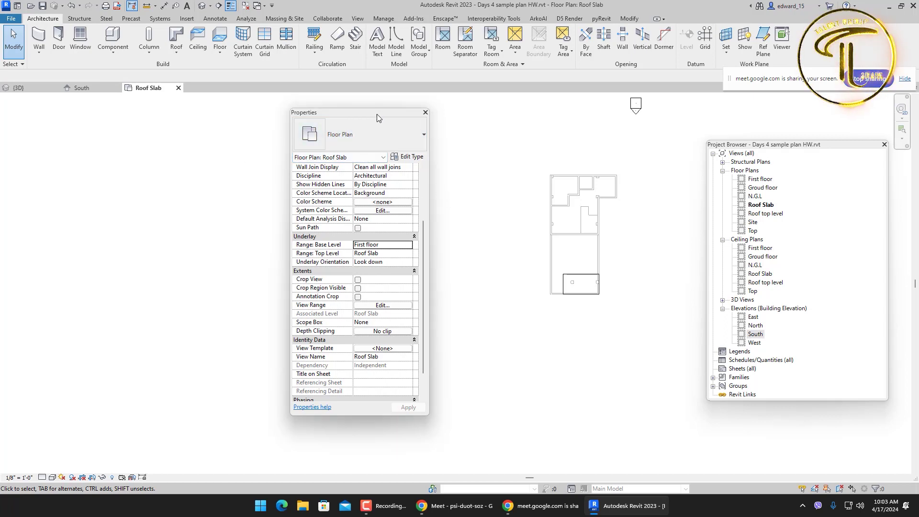
drag(379, 114, 277, 127)
scroll(631, 183, up, 2)
scroll(622, 192, up, 2)
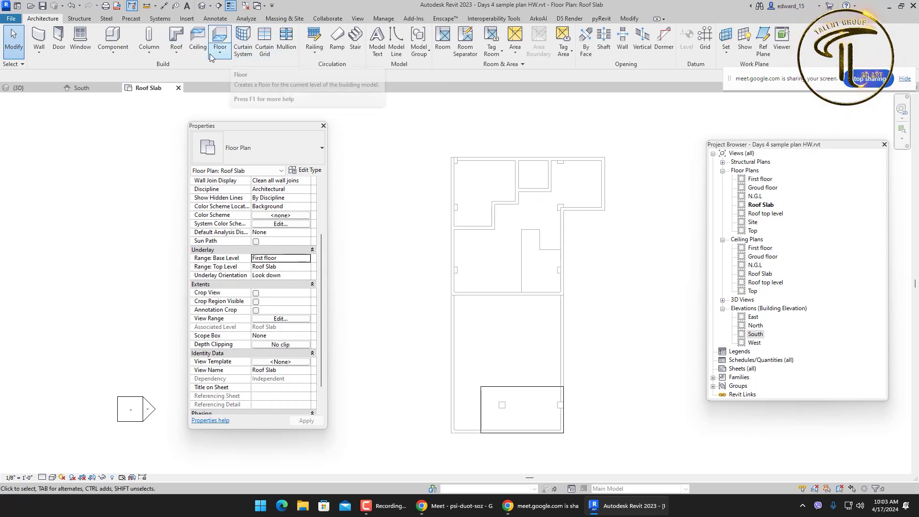
Step: Start a Roof by Footprint on the Roof Slab plan and choose straight lines for drawing its boundary
click(176, 53)
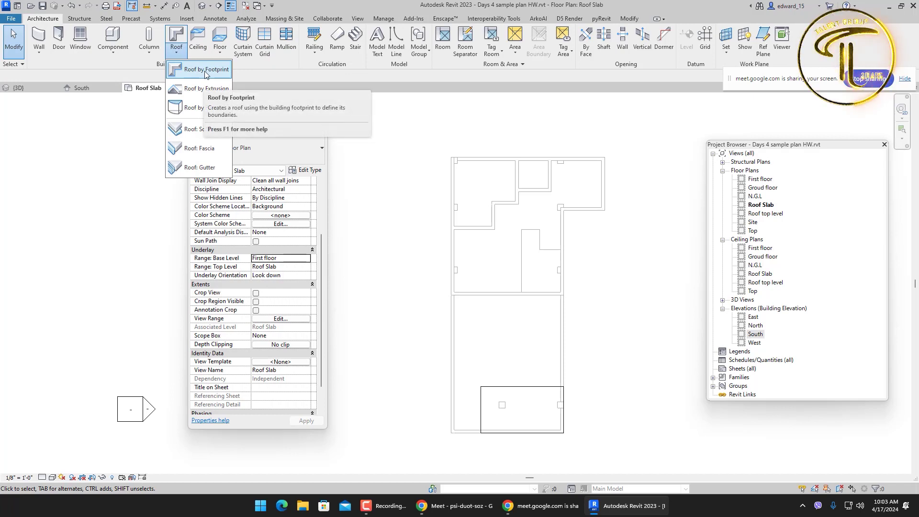
click(177, 53)
click(176, 53)
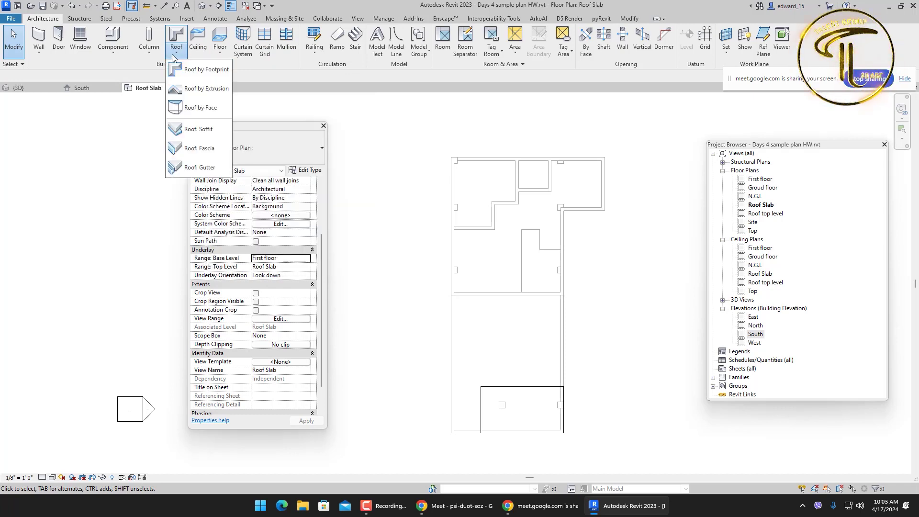
click(202, 77)
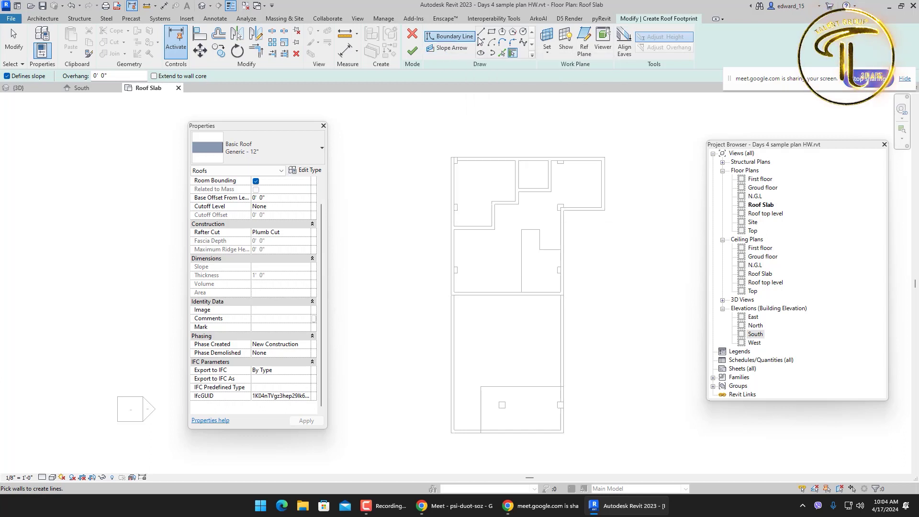
click(481, 31)
click(492, 32)
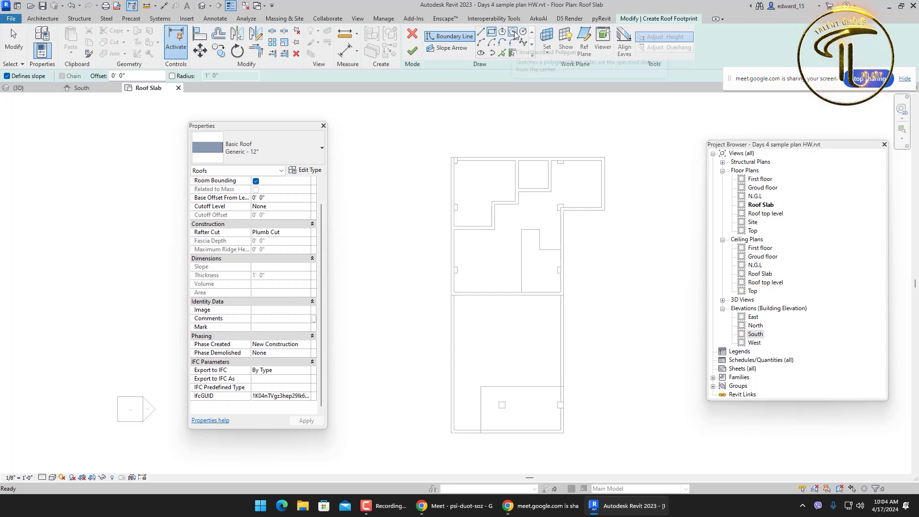
click(502, 55)
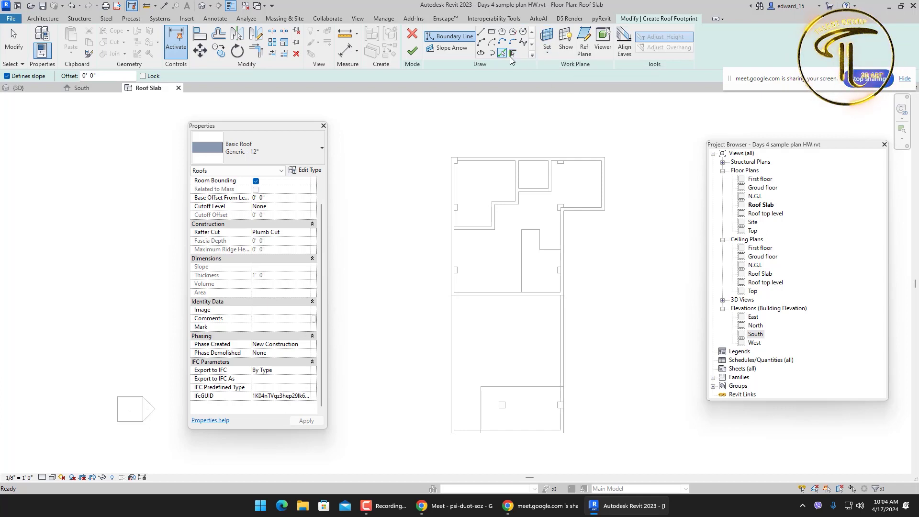
click(490, 34)
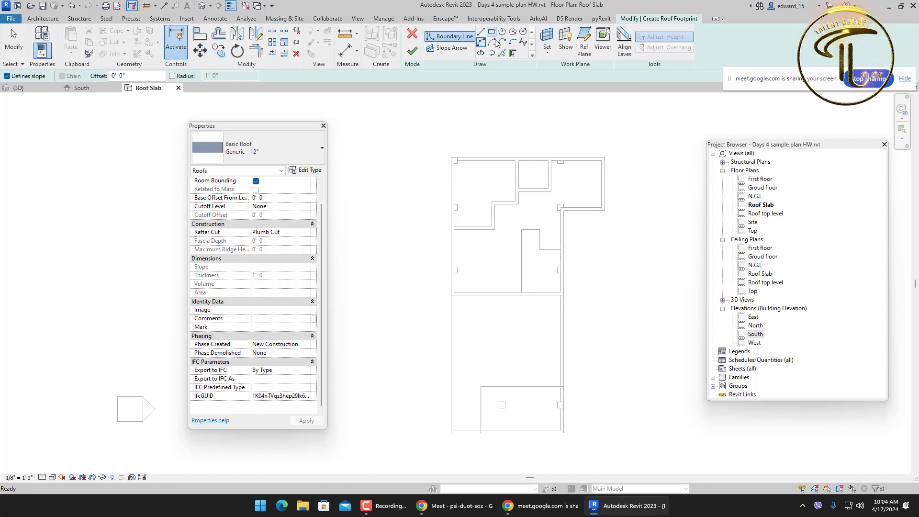
click(481, 31)
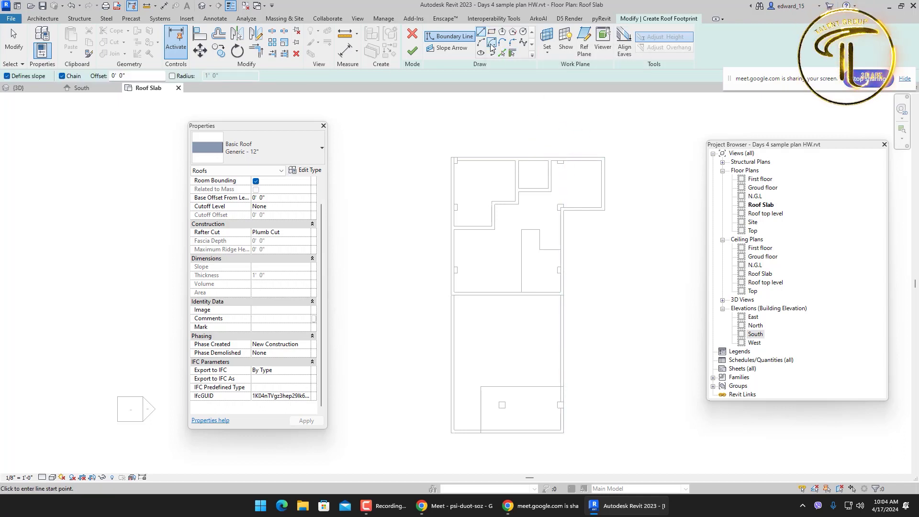
Step: Set the roof boundary line offset to 1' 0"
scroll(550, 158, down, 1)
scroll(559, 162, down, 1)
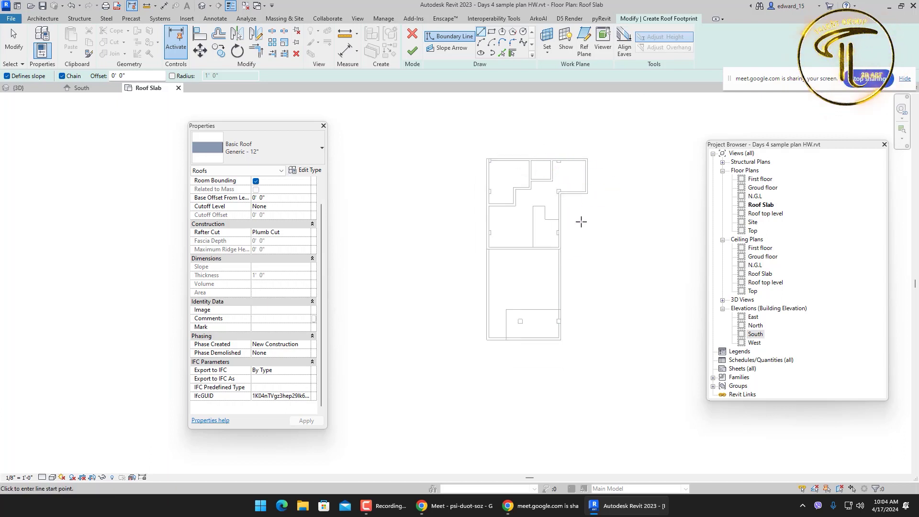
click(140, 75)
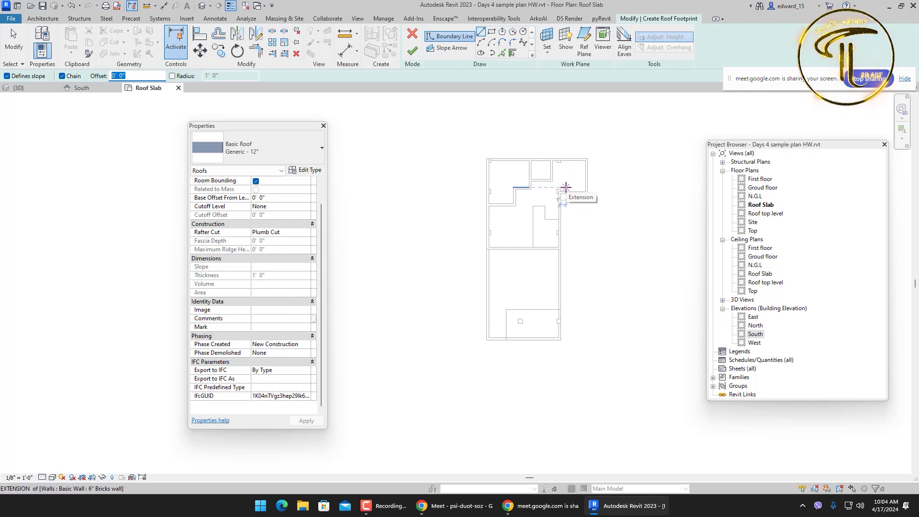
click(124, 75)
text(2' 0")
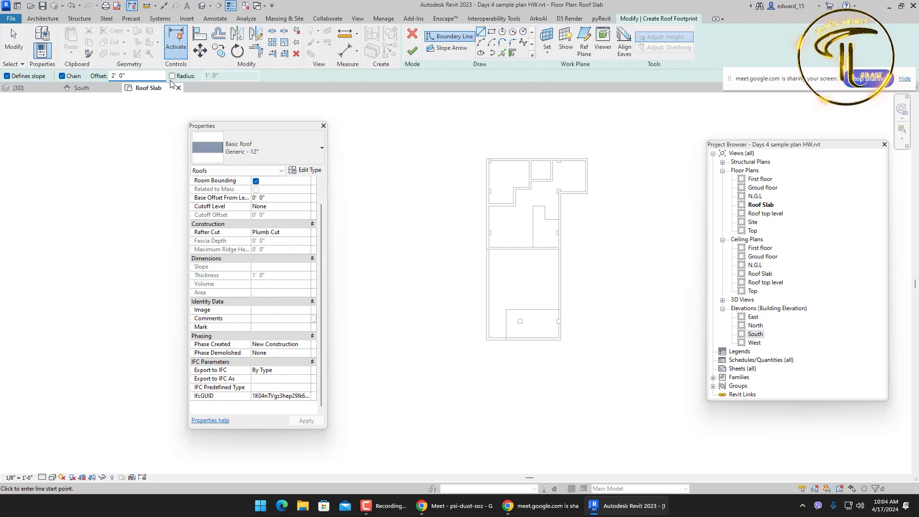
key(ctrl+z)
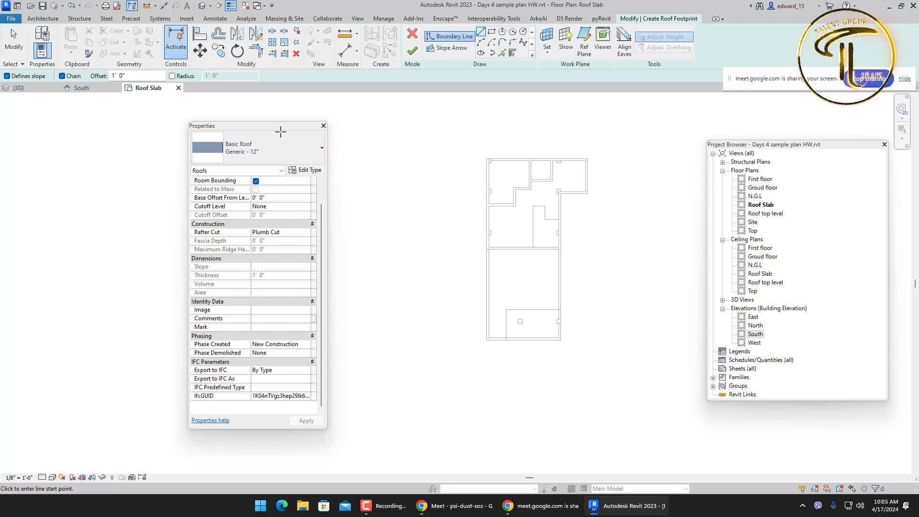
Step: Draw the roof boundary outside the upper exterior wall and around the outer and lower walls of the upper-right wing
scroll(467, 144, up, 2)
scroll(467, 144, up, 1)
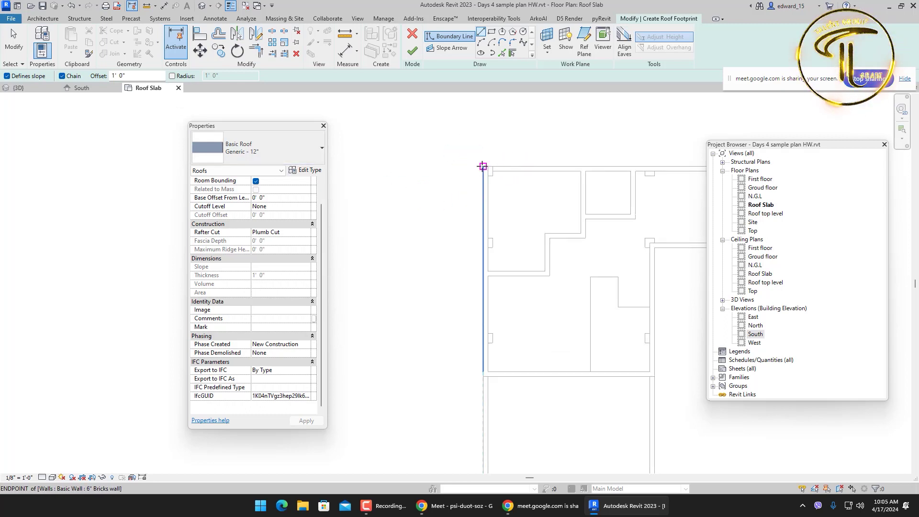
click(482, 167)
middle_drag(548, 130, 443, 144)
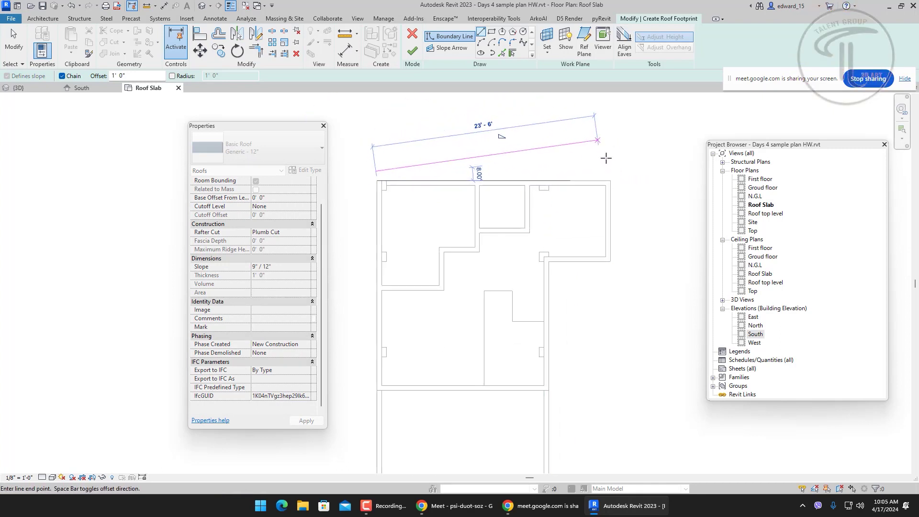
click(610, 181)
click(612, 262)
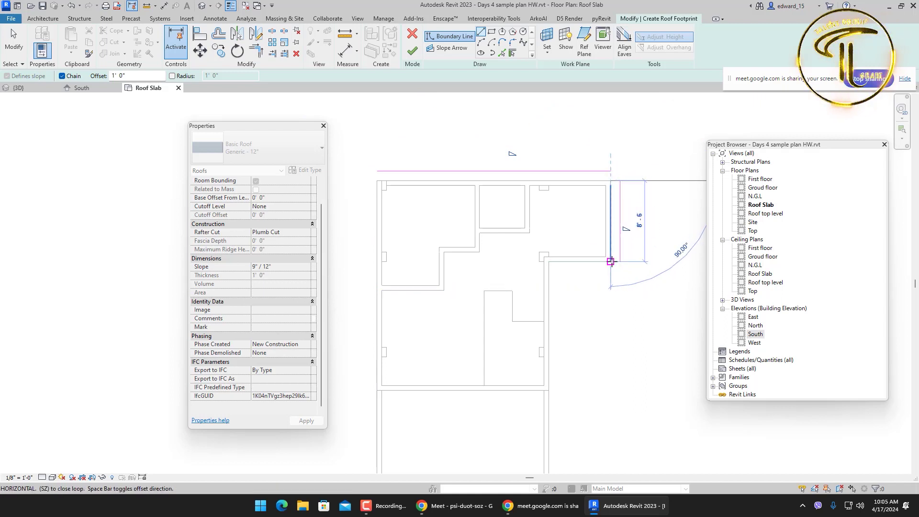
click(548, 262)
Step: Continue the boundary along the long right wall, verandah wall and left wall, close the loop, and leave the line command
scroll(559, 277, down, 3)
scroll(579, 273, up, 5)
scroll(579, 274, up, 2)
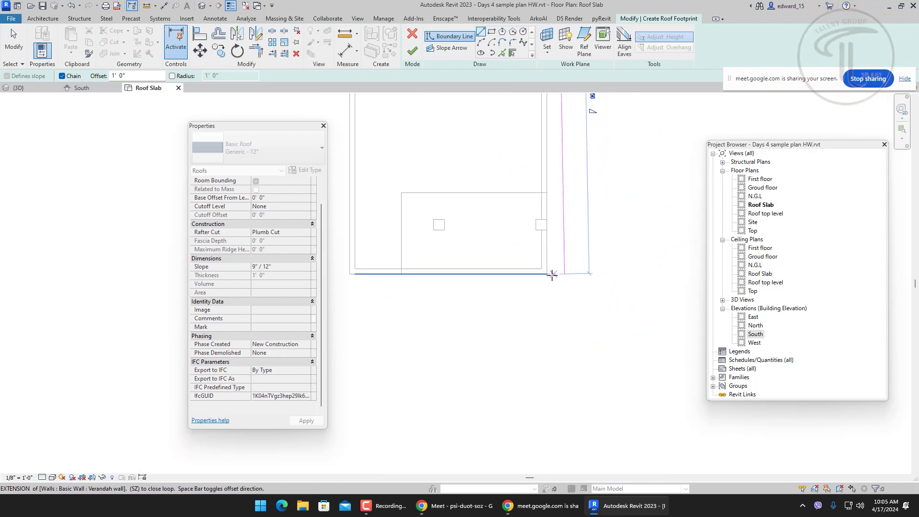
click(547, 273)
click(353, 274)
scroll(502, 318, down, 3)
scroll(448, 158, up, 2)
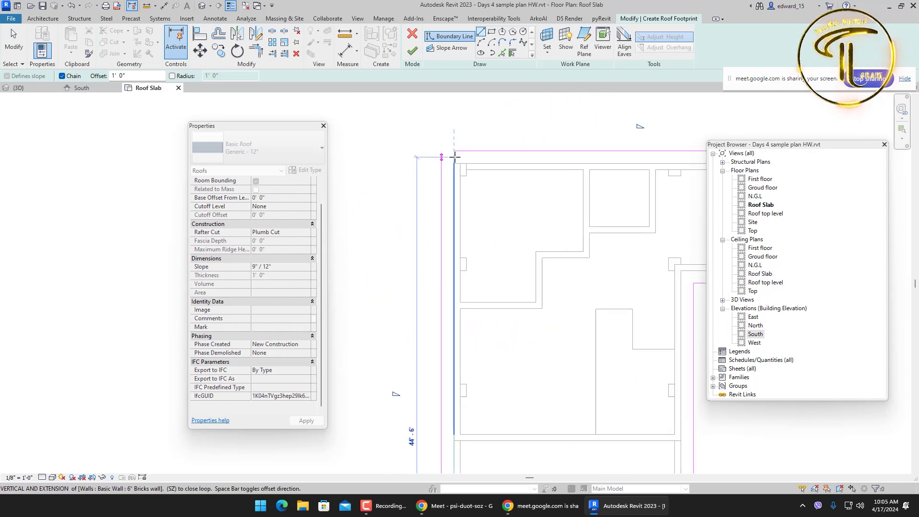
click(452, 163)
scroll(467, 202, down, 2)
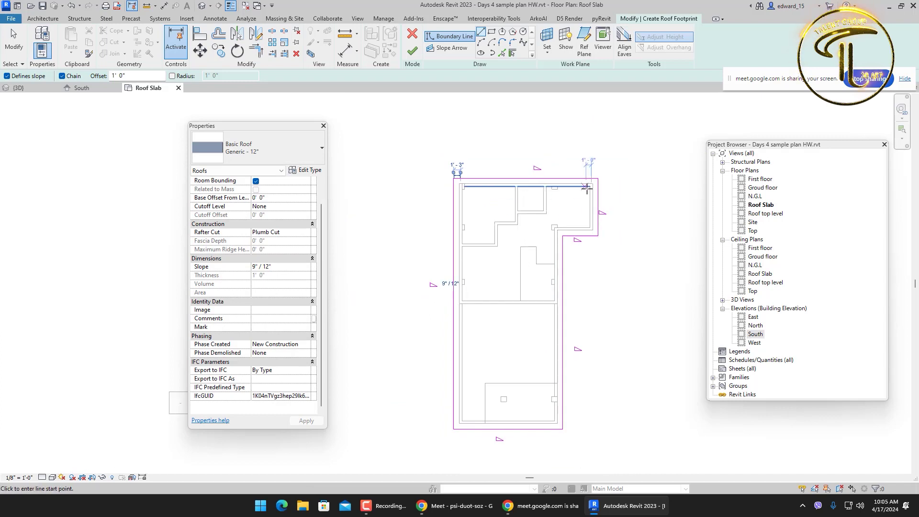
right_click(609, 138)
click(619, 142)
right_click(595, 133)
click(607, 142)
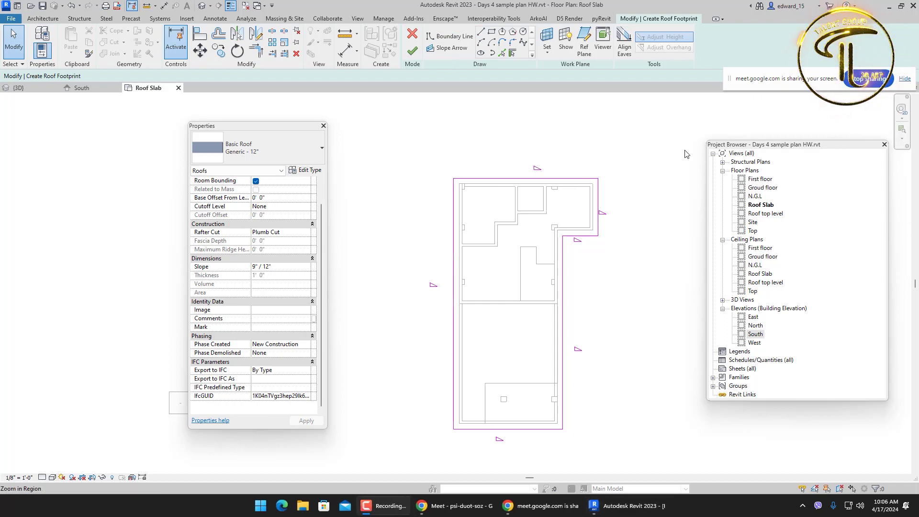
Step: Examine the slope symbols beside the boundary lines around the roof footprint
scroll(620, 166, up, 1)
right_click(617, 150)
click(634, 154)
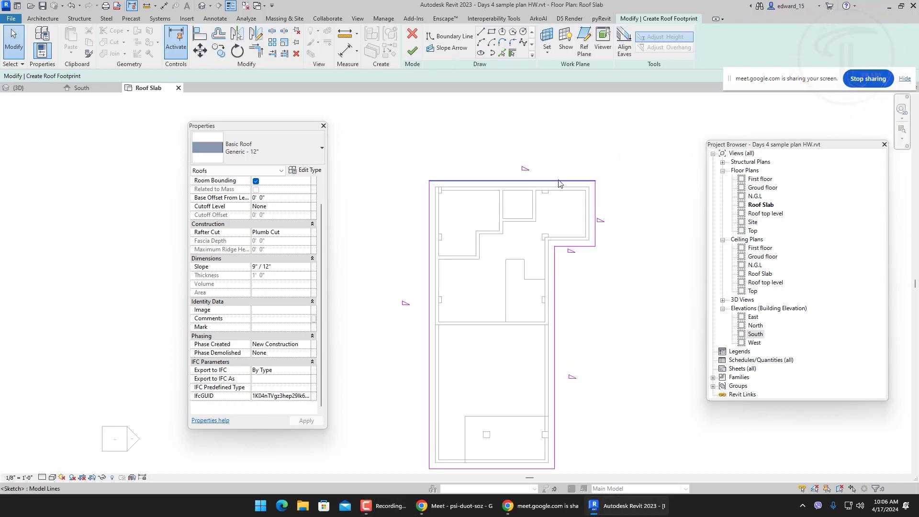
click(569, 173)
click(527, 154)
scroll(525, 161, up, 5)
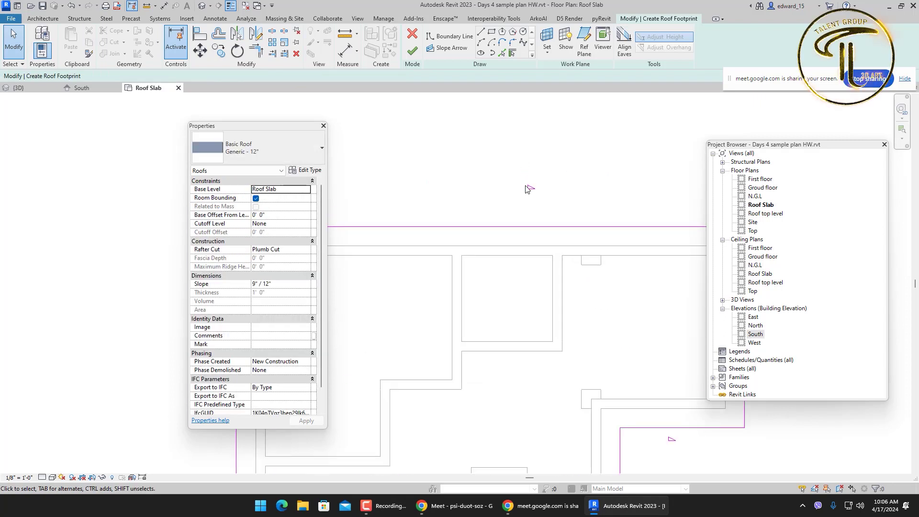
scroll(528, 189, down, 4)
scroll(575, 291, down, 3)
scroll(526, 376, up, 4)
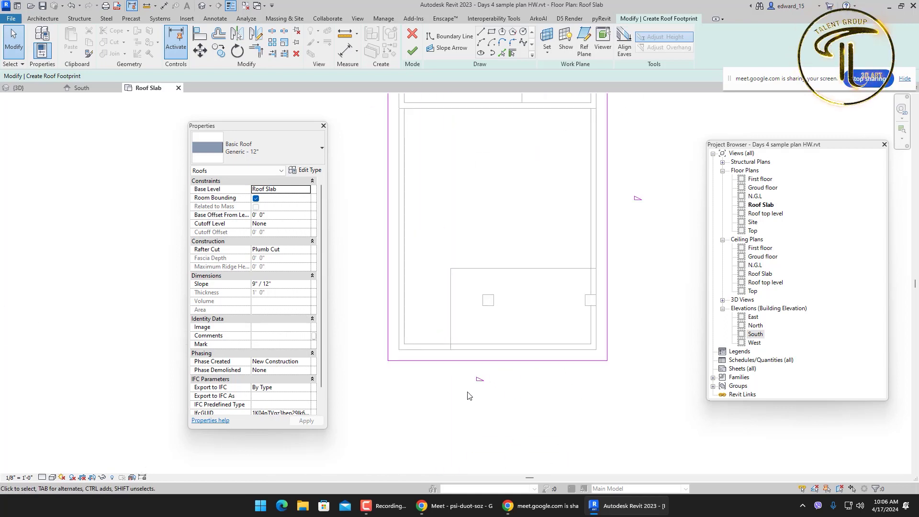
click(515, 366)
click(621, 264)
scroll(607, 246, down, 4)
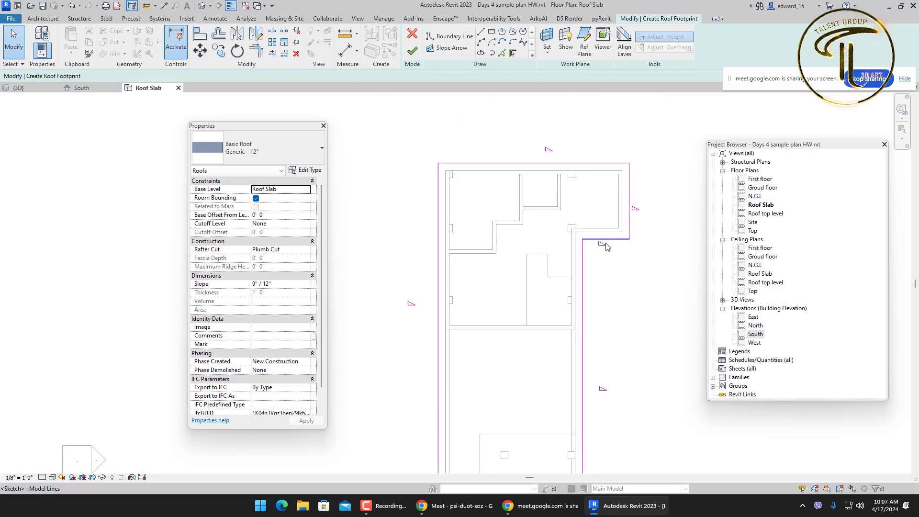
Step: Turn off Defines Slope for the upper boundary line and the outer boundary line of the upper-right wing
click(536, 165)
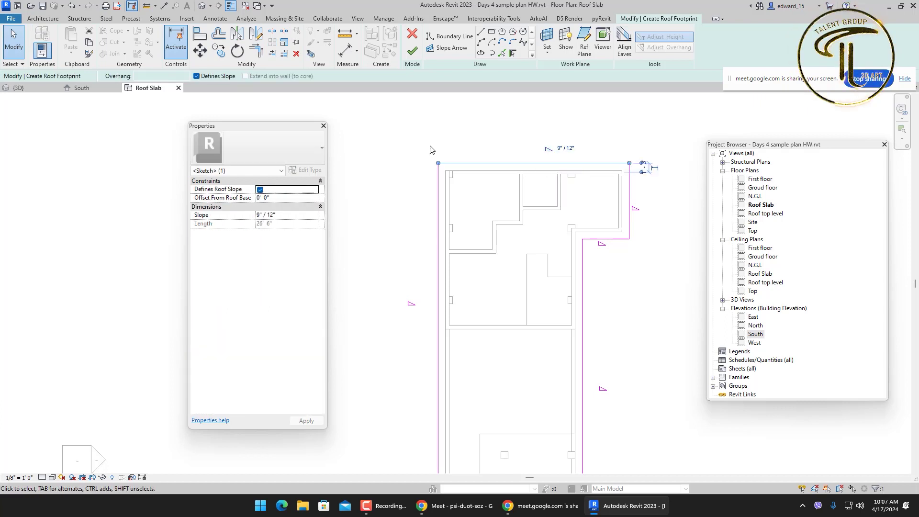
click(197, 77)
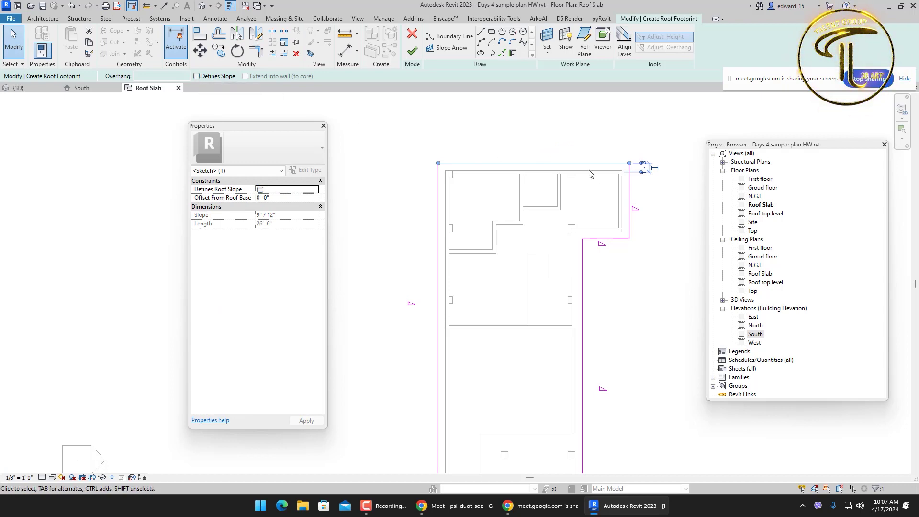
click(628, 182)
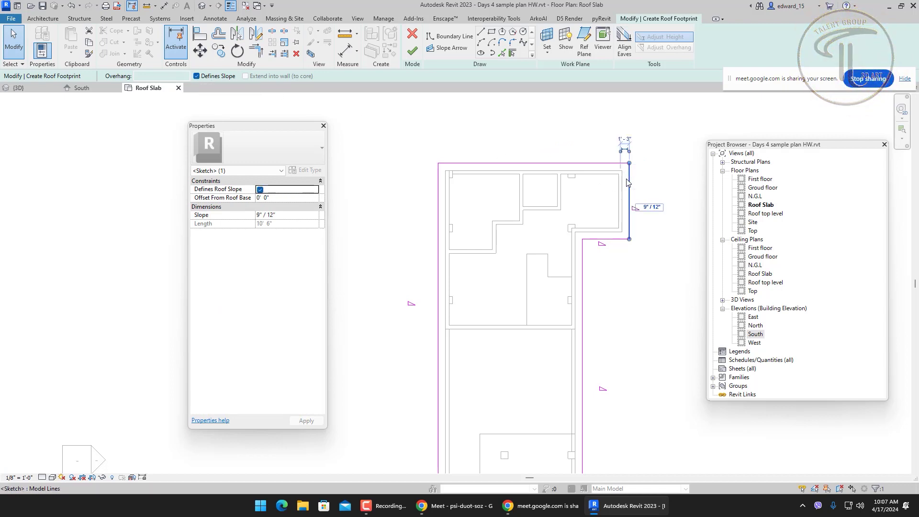
click(206, 78)
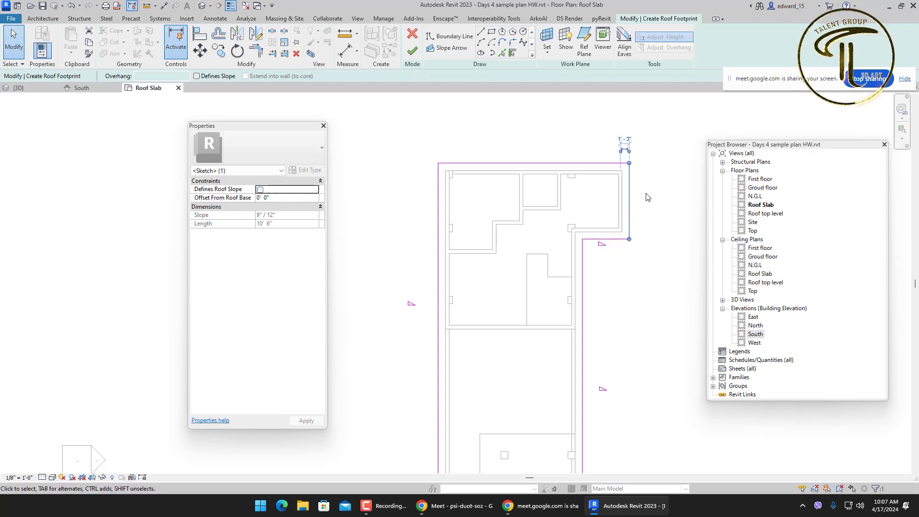
Step: Select the whole roof footprint, turn off Defines Slope for all its boundary lines, and clear the selection
scroll(629, 196, down, 5)
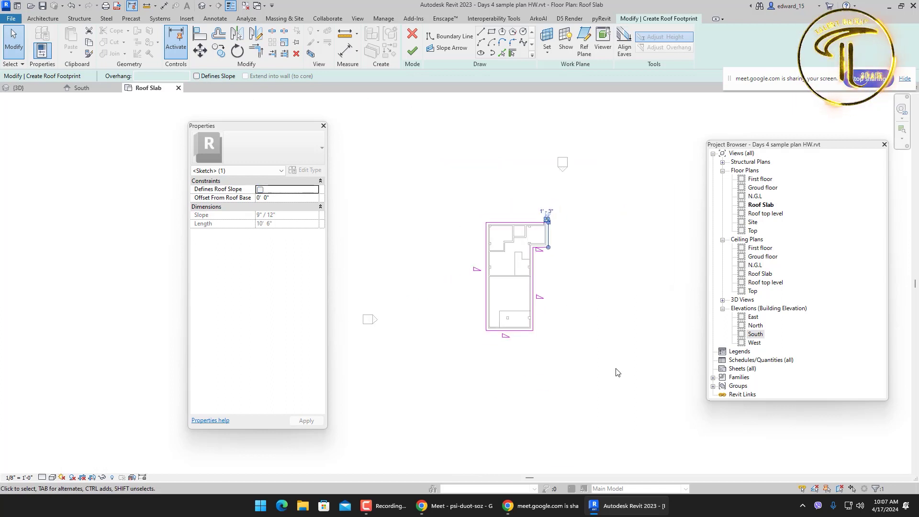
key(Escape)
drag(421, 195, 422, 195)
click(216, 77)
click(218, 77)
key(Escape)
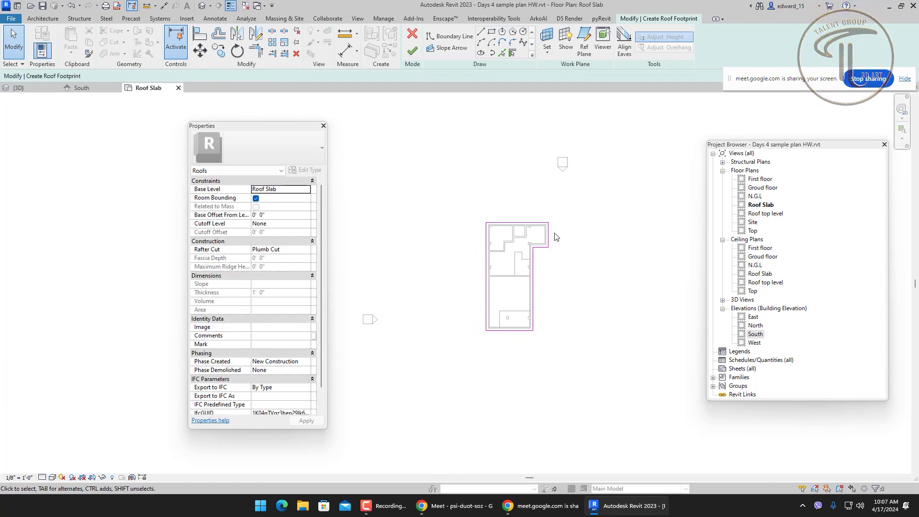
Step: Finish the footprint sketch to create the flat Basic Roof Generic - 12" on the Roof Slab level
scroll(529, 281, up, 2)
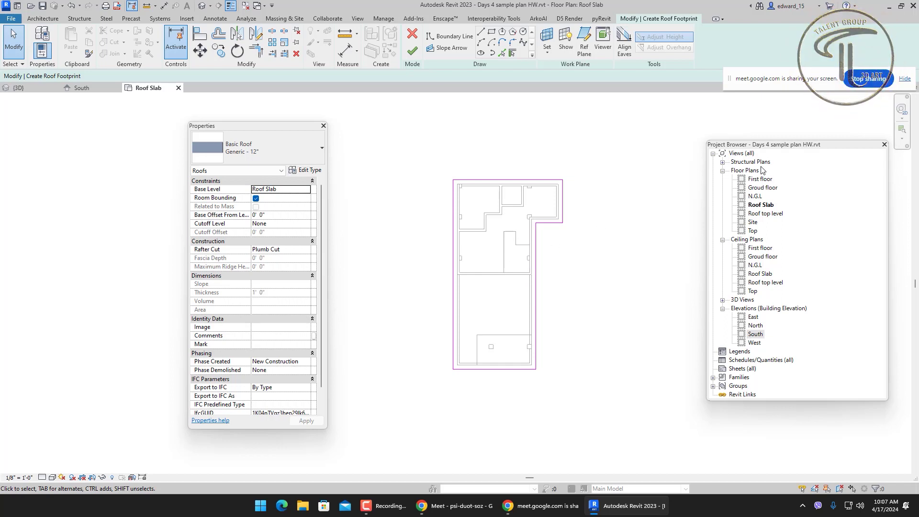
click(412, 50)
click(213, 7)
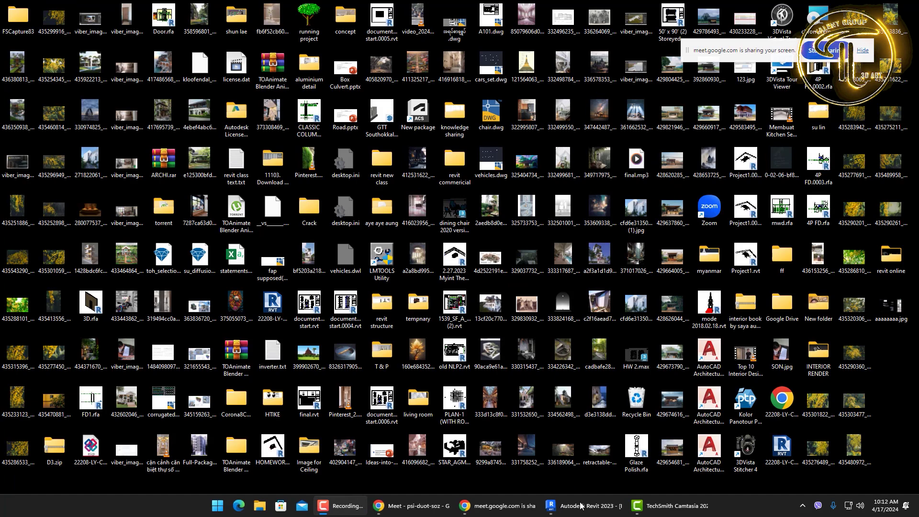
Step: Switch to Revit and move the Properties palette clear of the house in the 3D view
click(550, 505)
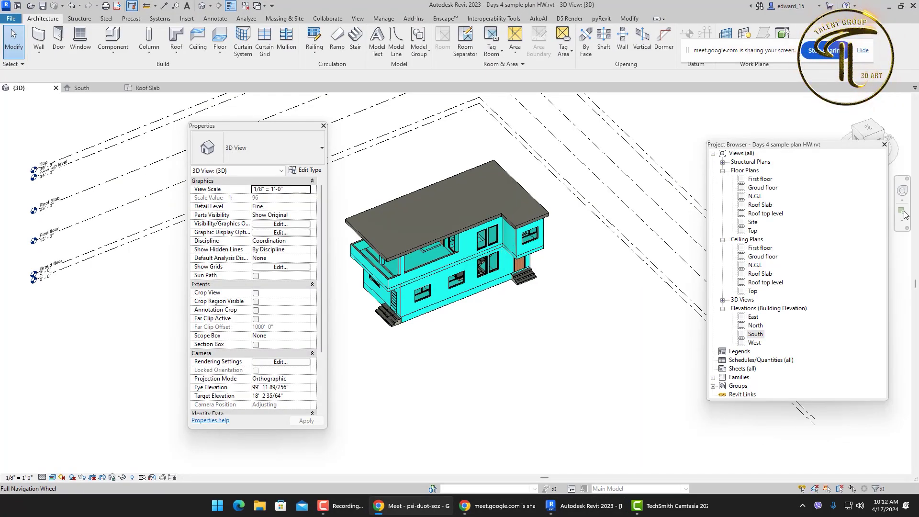
scroll(567, 206, up, 2)
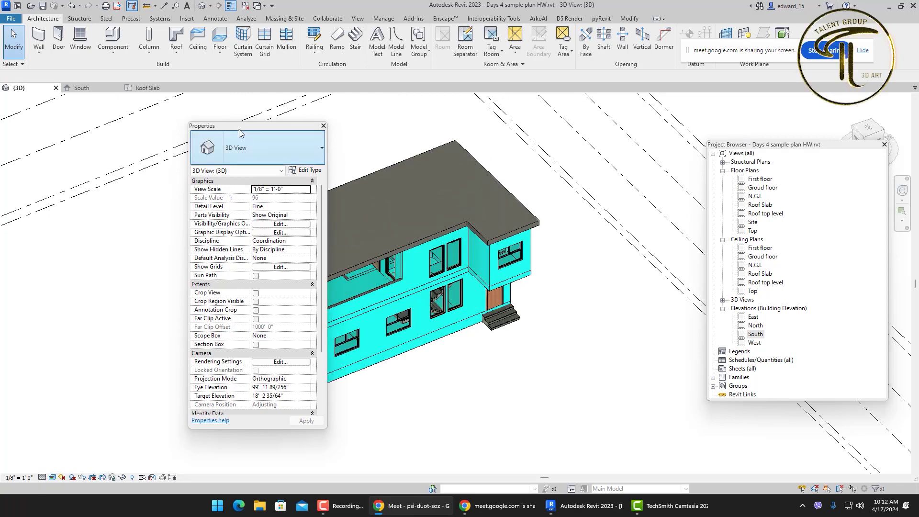
drag(247, 125, 89, 149)
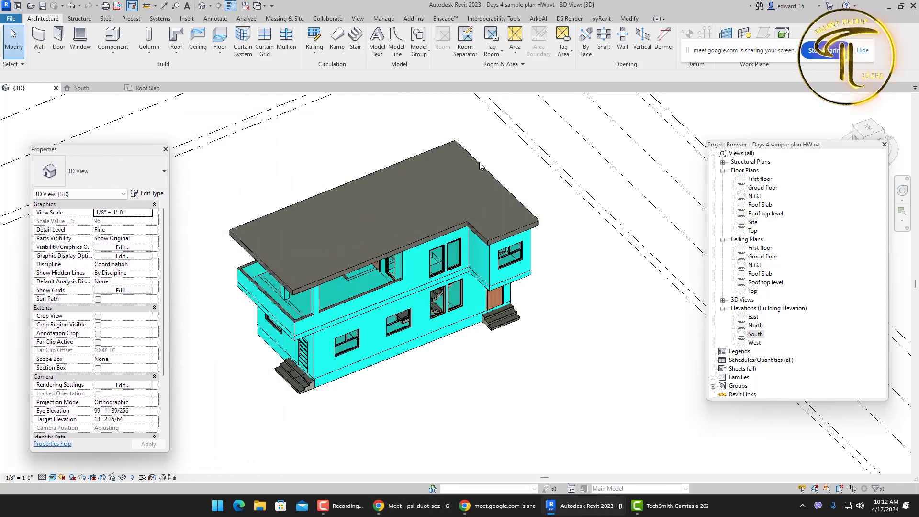
Step: Edit the flat roof's footprint, turn on Defines Slope for one 46' 0" long boundary line, and finish the sketch
click(480, 165)
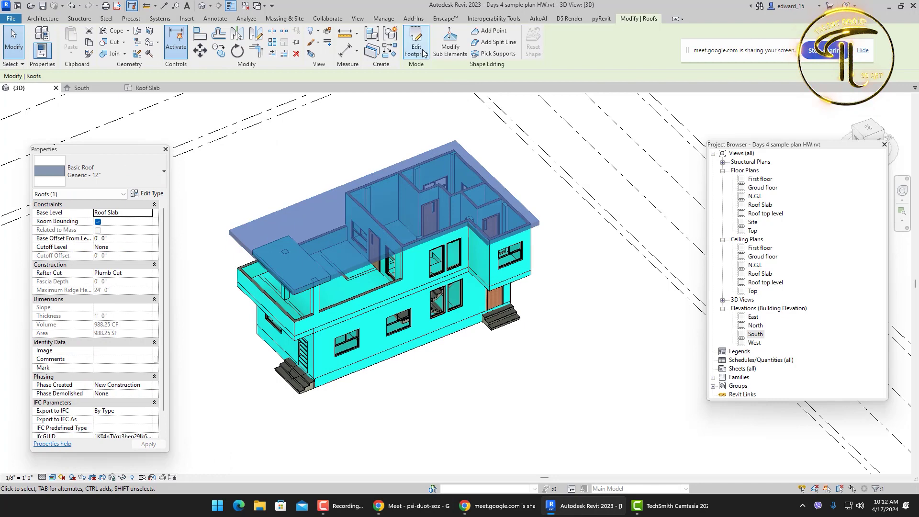
click(571, 246)
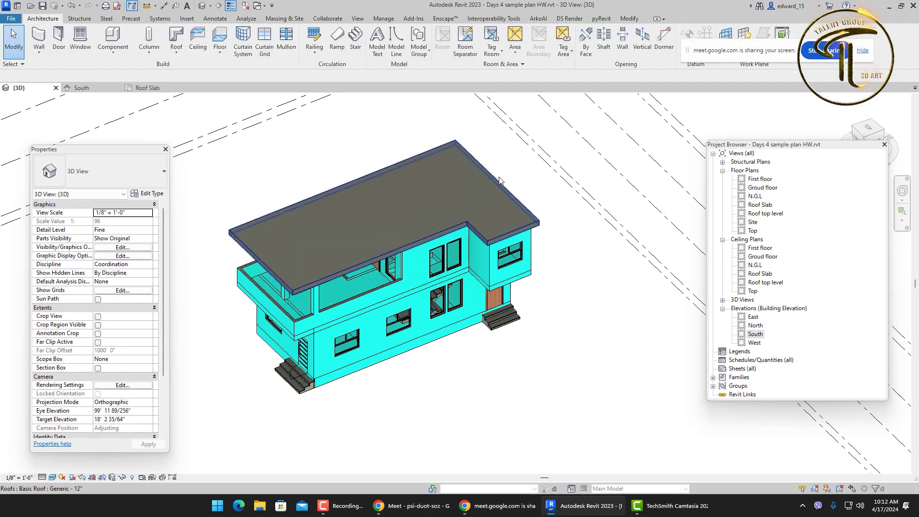
click(517, 211)
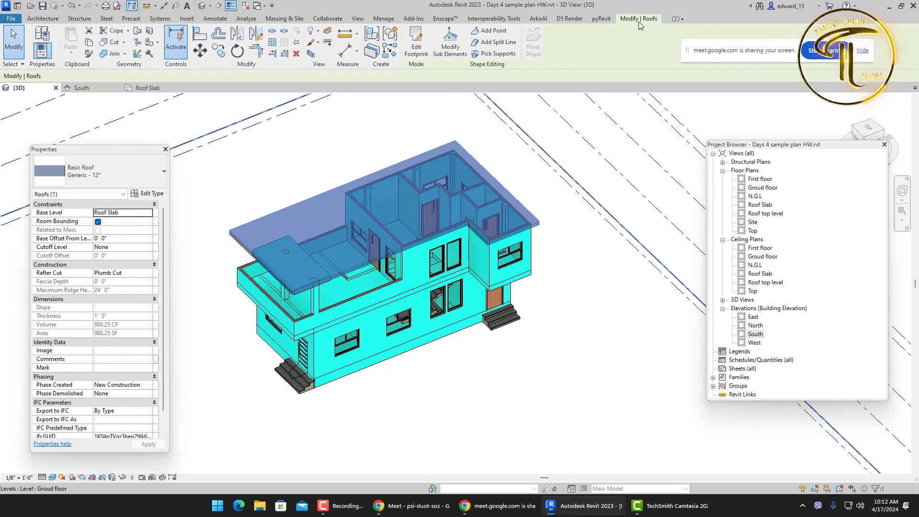
click(567, 297)
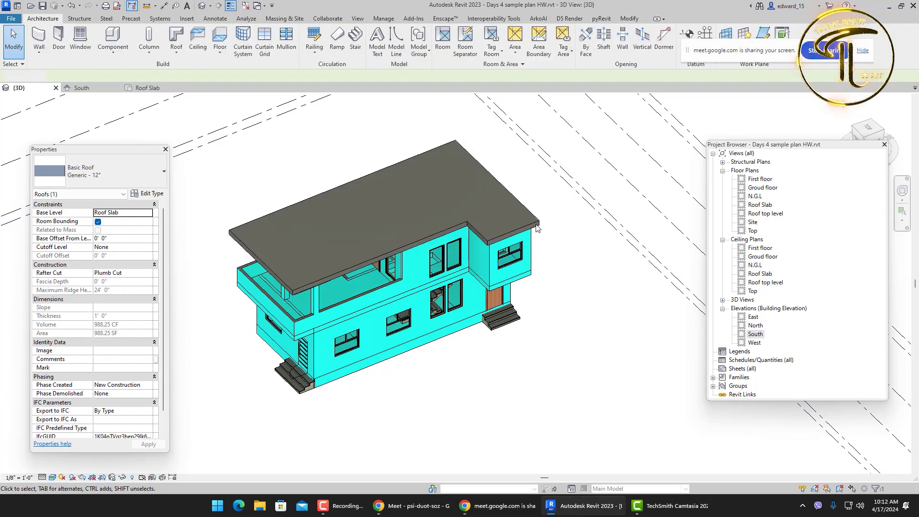
click(533, 221)
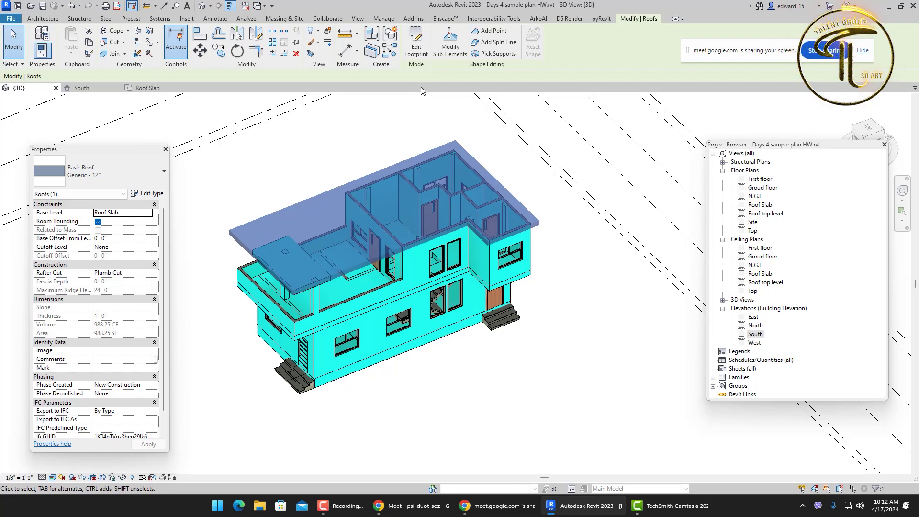
click(416, 43)
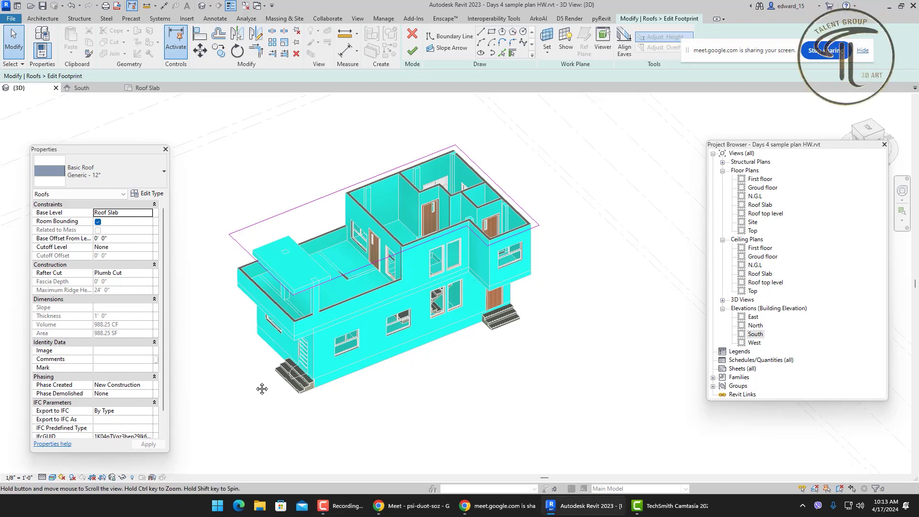
middle_drag(263, 385, 329, 402)
click(404, 210)
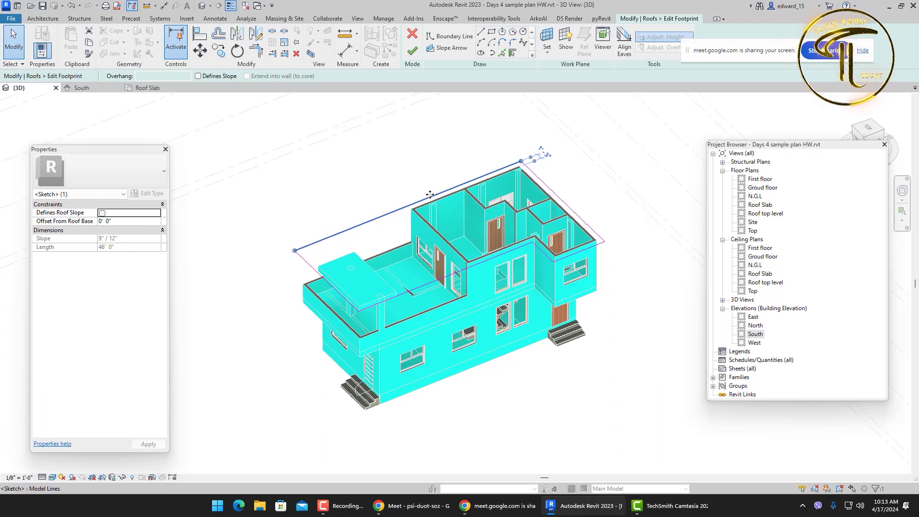
click(217, 77)
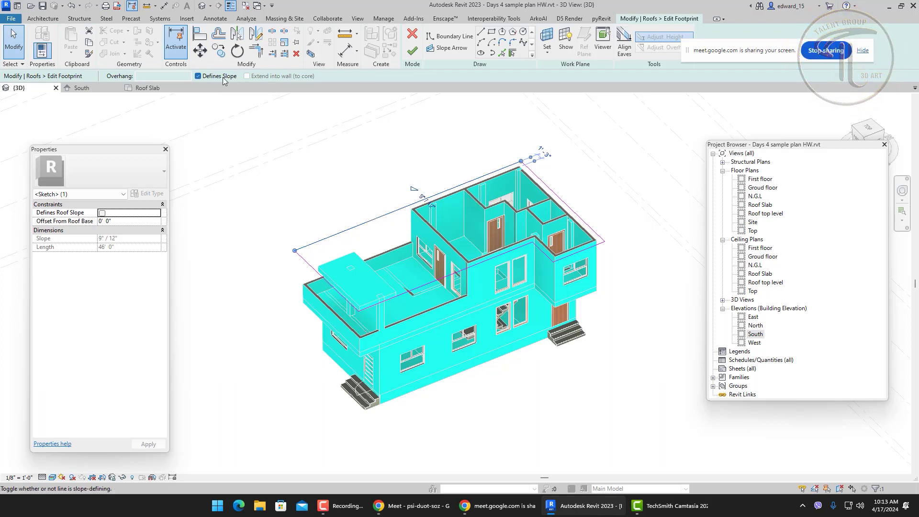
click(412, 51)
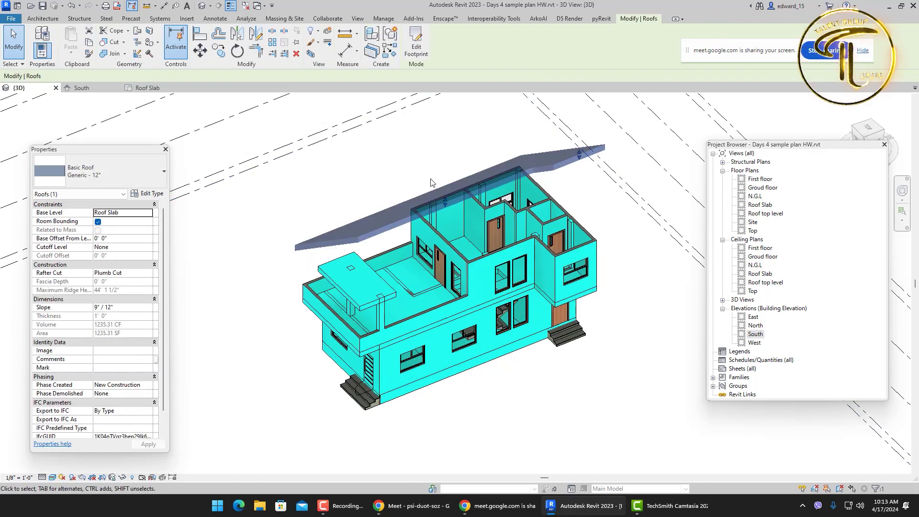
Step: Reopen the roof footprint, make the 46' 0" boundary line slope-defining again, finish the sketch, and dismiss the save reminder without saving
shift+middle_drag(431, 182, 527, 137)
double_click(526, 136)
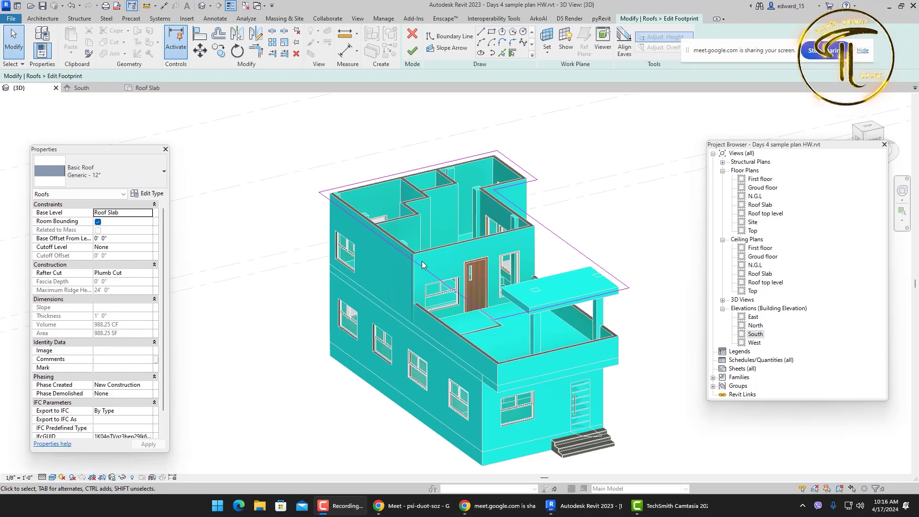
click(418, 266)
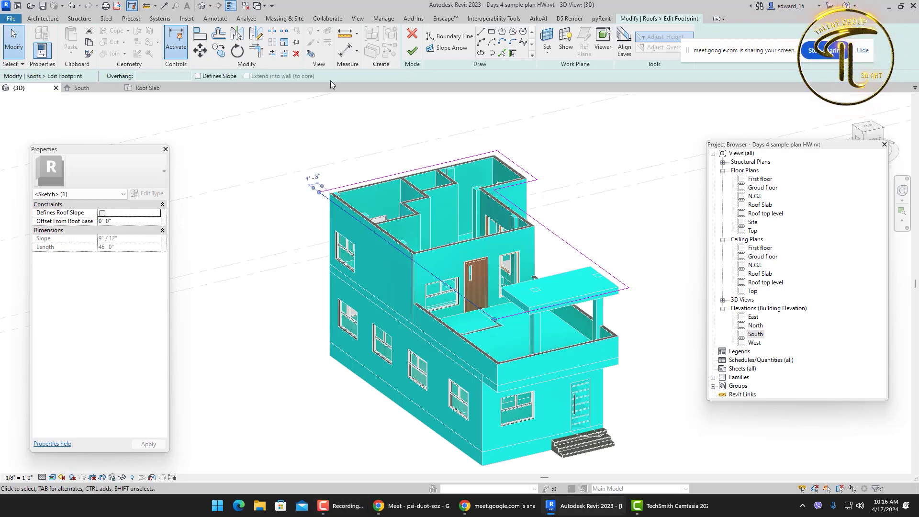
click(228, 76)
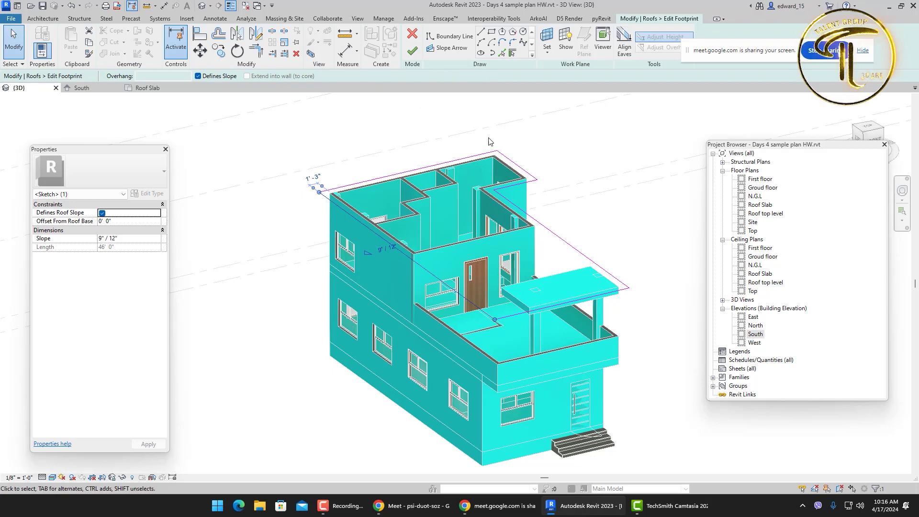
click(412, 50)
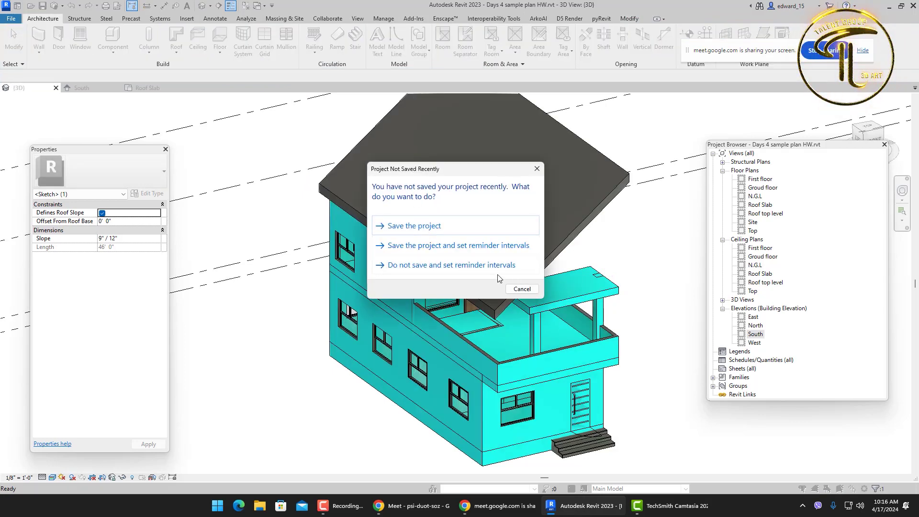
click(521, 289)
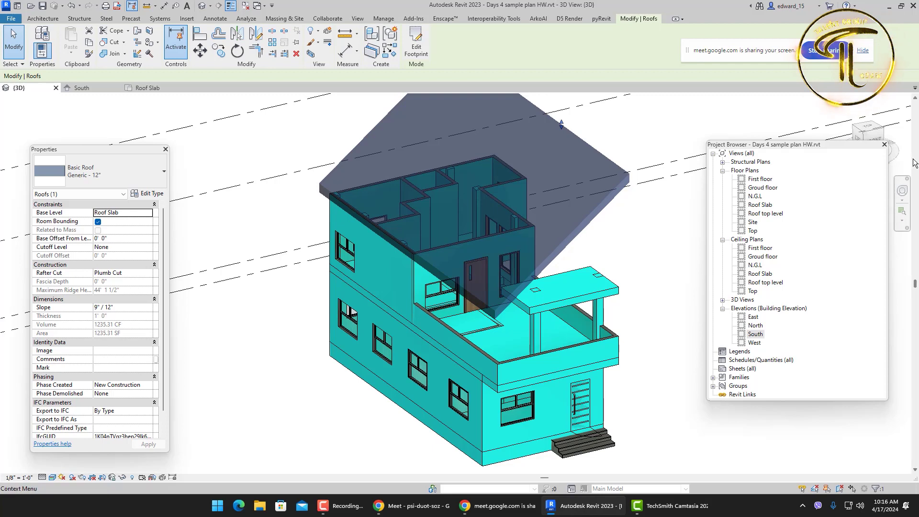
Step: Edit the roof footprint to turn on Defines Slope for the opposite long boundary line and the wing's outer line, and finish
click(413, 61)
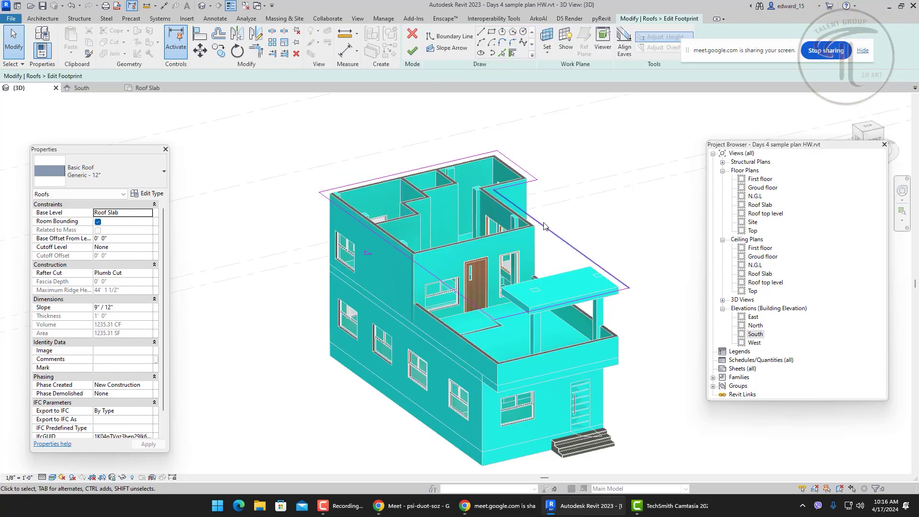
click(548, 228)
ctrl+click(515, 163)
click(213, 77)
click(412, 51)
click(601, 155)
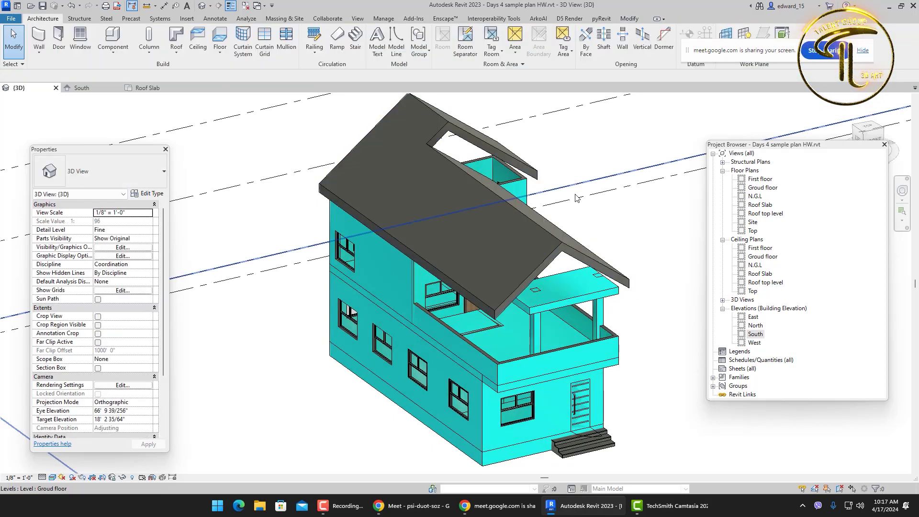
Step: Edit the roof footprint to turn on Defines Slope for the two end boundary lines, and finish the sketch
shift+middle_drag(572, 211, 527, 242)
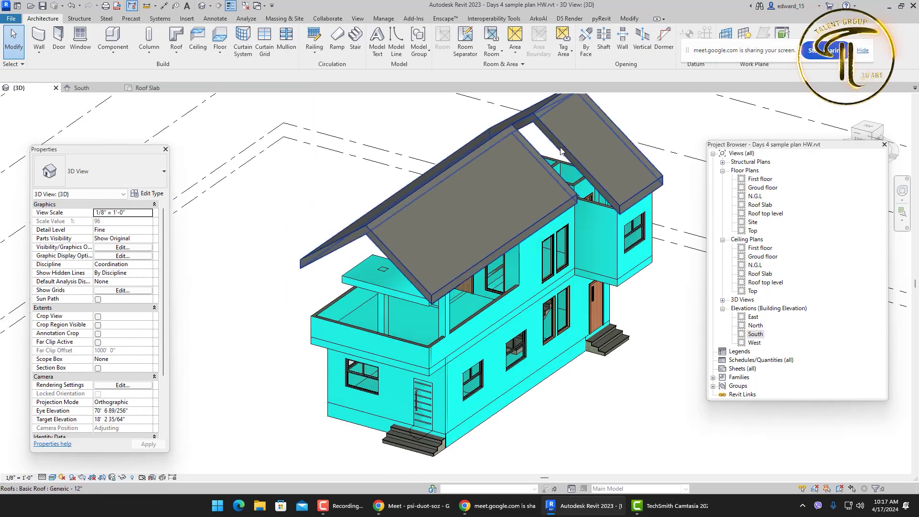
click(479, 158)
click(415, 46)
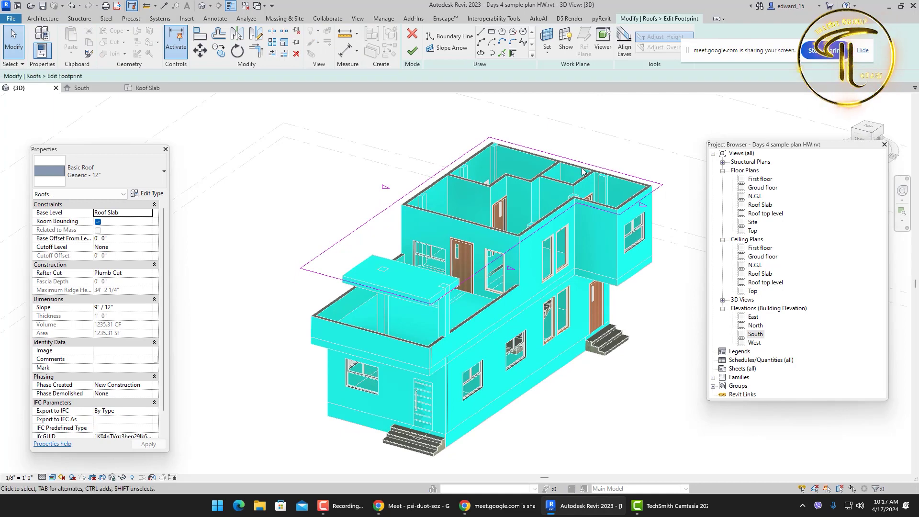
click(583, 165)
ctrl+click(394, 292)
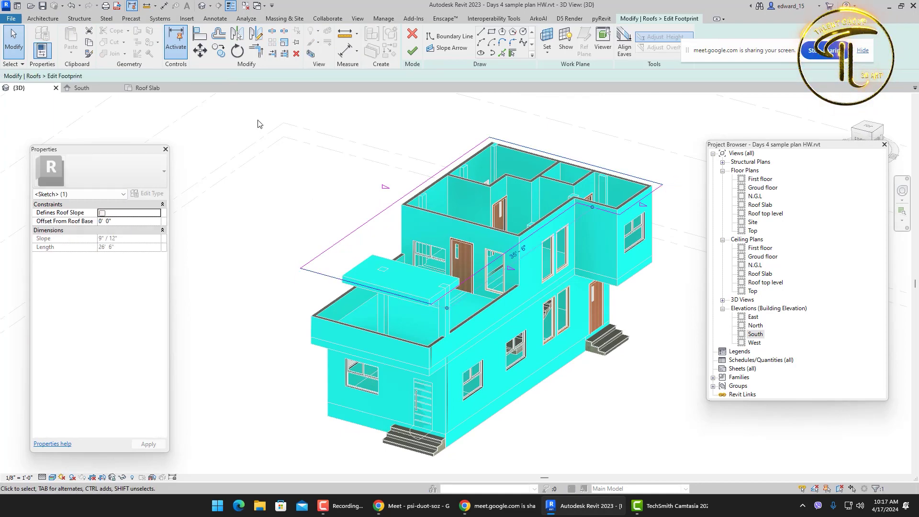
click(236, 77)
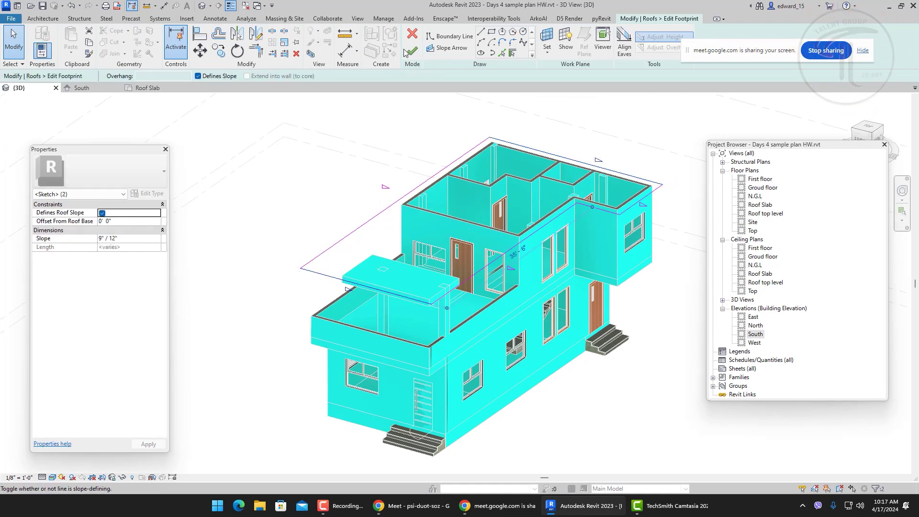
click(410, 52)
click(621, 344)
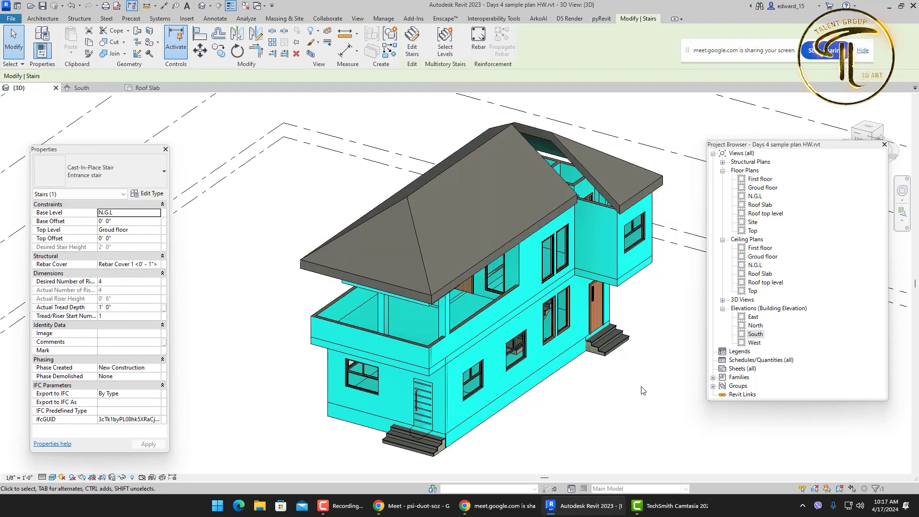
Step: Turn on Defines Slope for the short 6' 6" boundary line where the wing projects, finish the footprint, and clear the selection
shift+middle_drag(589, 333, 551, 239)
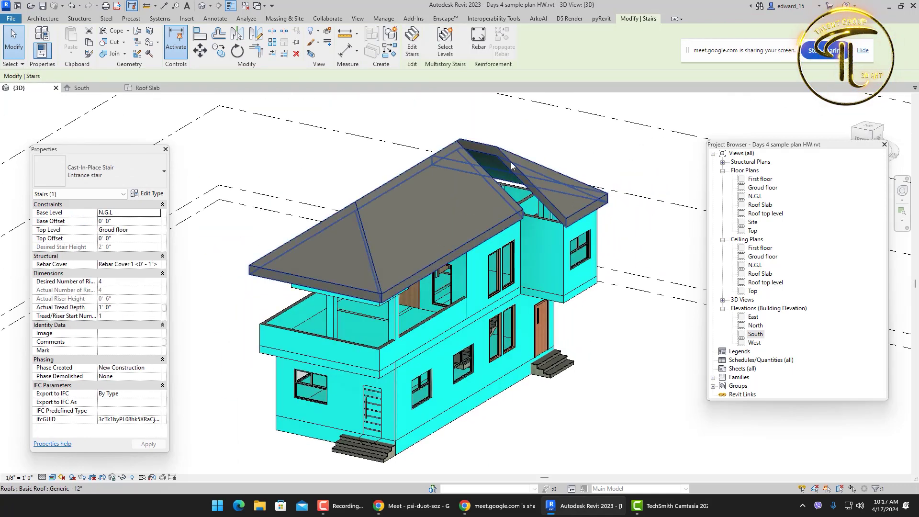
double_click(510, 162)
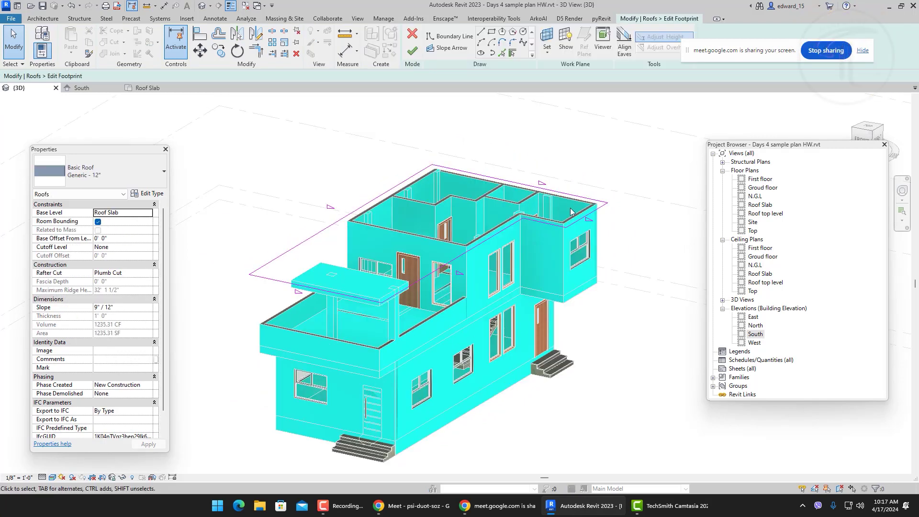
click(551, 224)
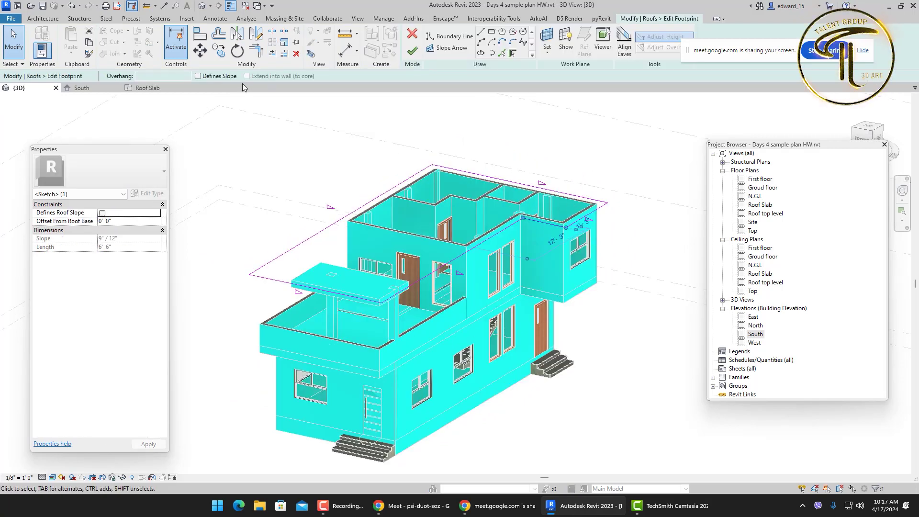
click(229, 77)
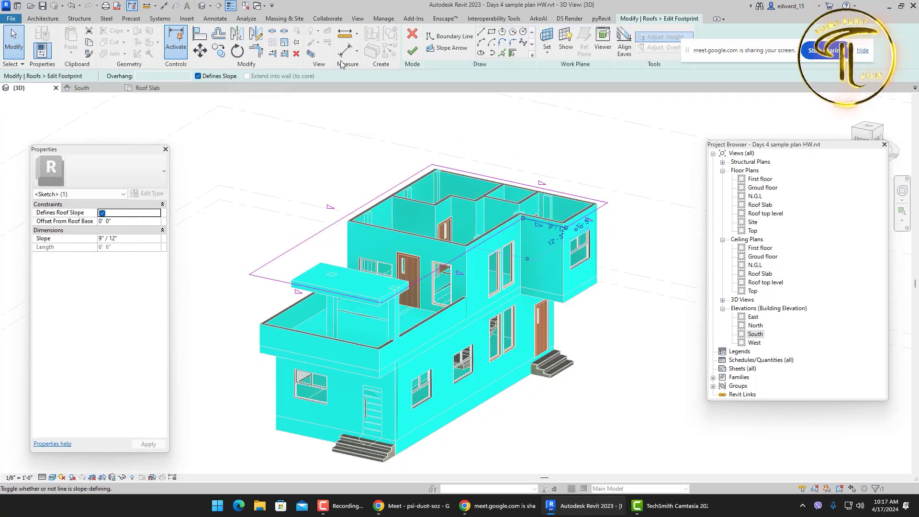
click(412, 51)
click(486, 116)
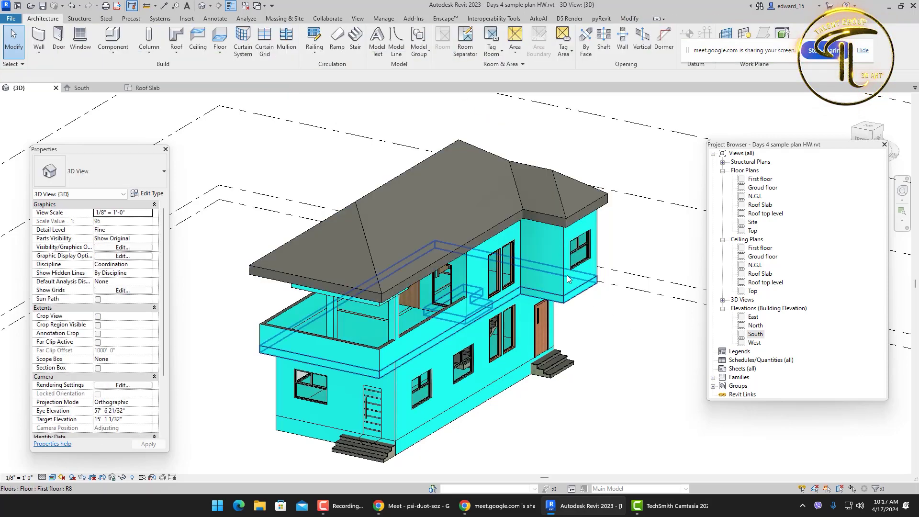
Step: Inspect the hip roof from the side and move the Project Browser clear of the house model
shift+middle_drag(572, 266, 528, 176)
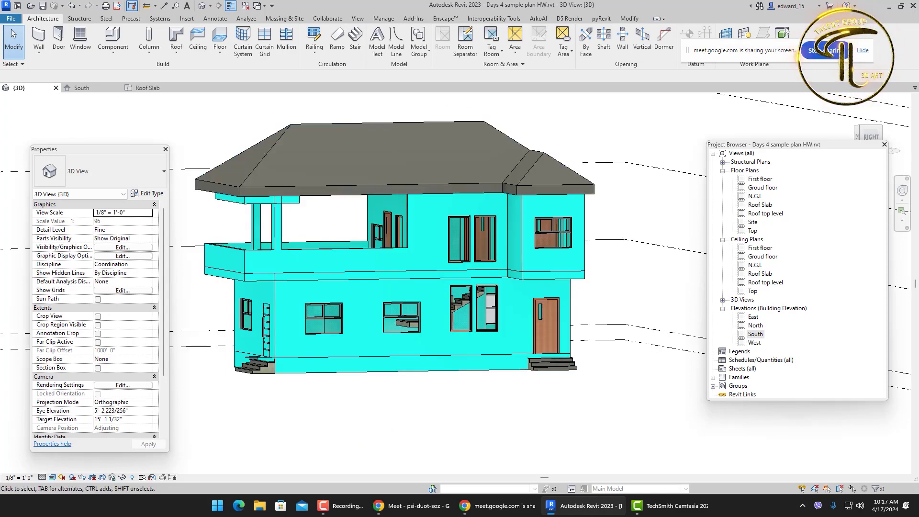
middle_drag(395, 249, 464, 286)
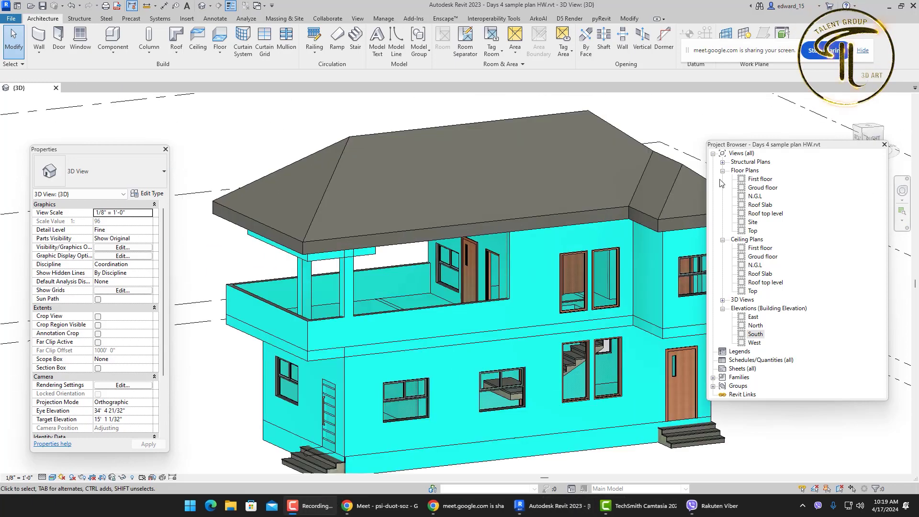
drag(780, 147, 840, 154)
shift+middle_drag(623, 230, 518, 183)
Step: Open and finish the hip roof's footprint sketch without edits, and delete the roof from the model
click(509, 161)
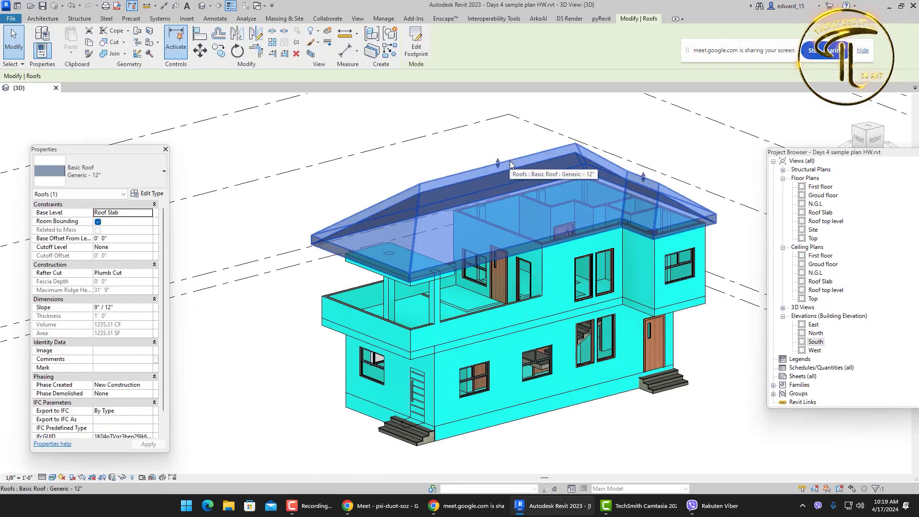
click(416, 43)
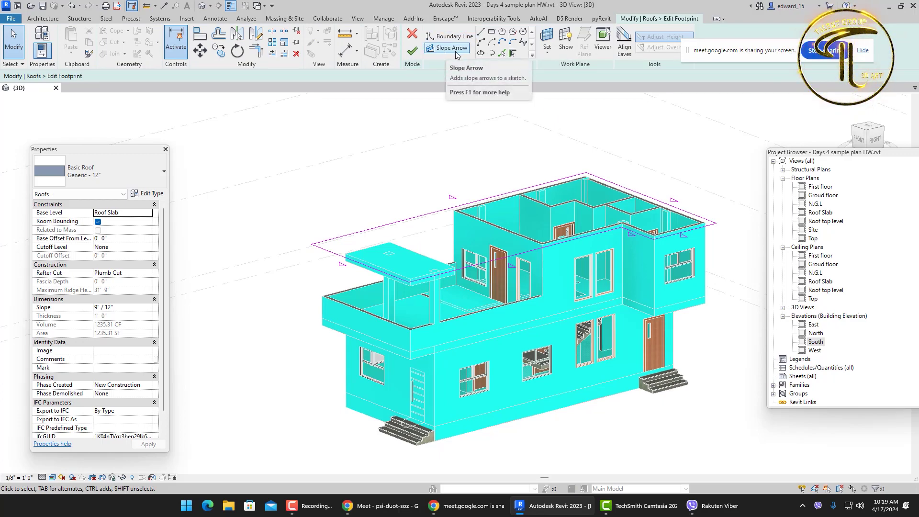
click(412, 51)
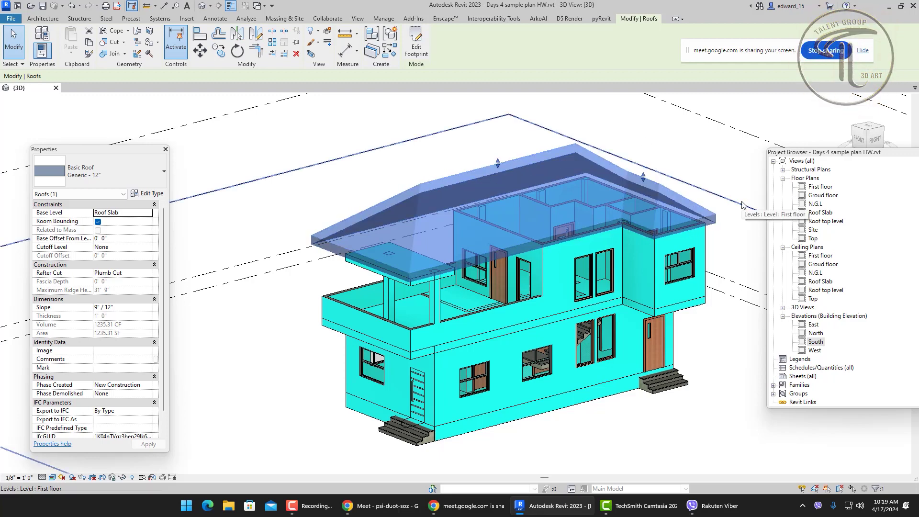
key(Delete)
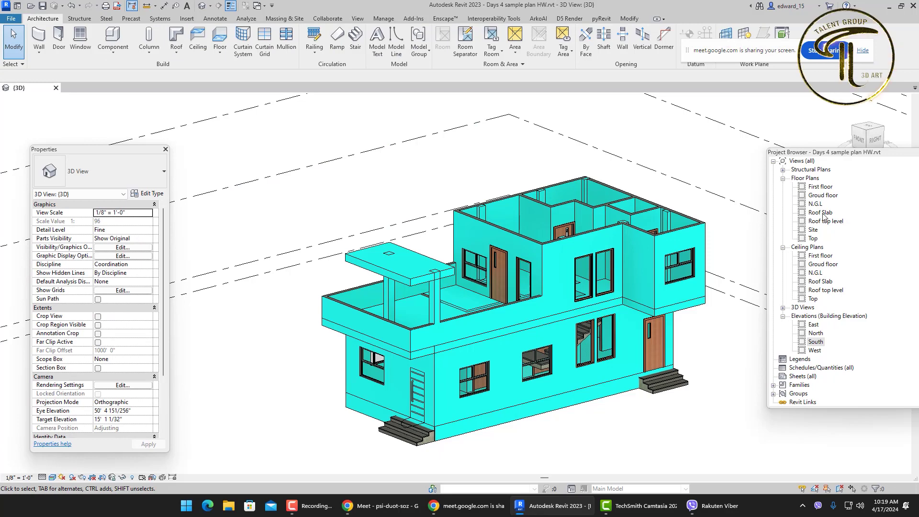
Step: Start a Roof by Footprint on the Roof Slab plan and draw slope-defining boundary lines, offset 1' 0", around the projecting wing
double_click(820, 212)
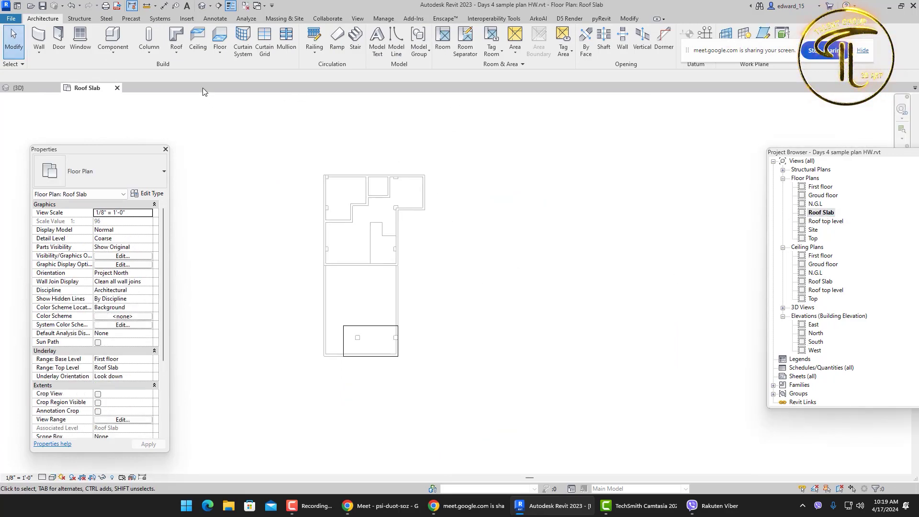
click(176, 49)
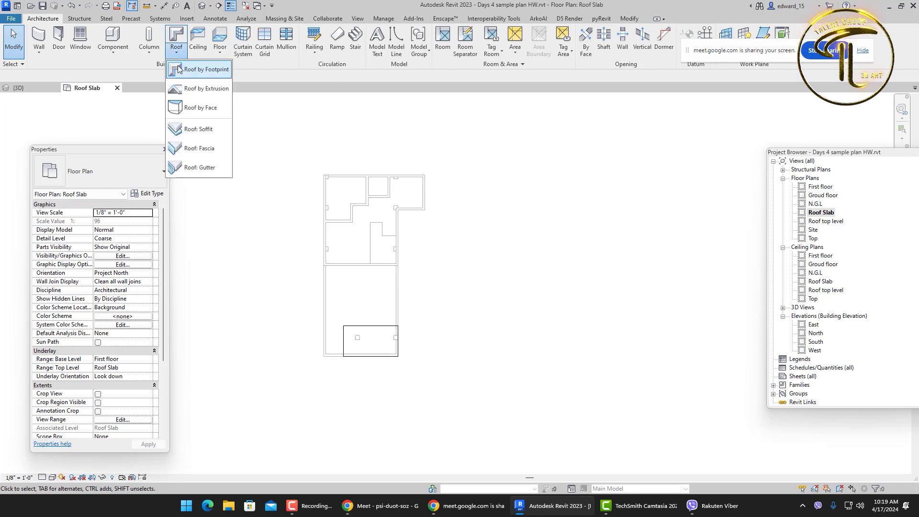
click(205, 70)
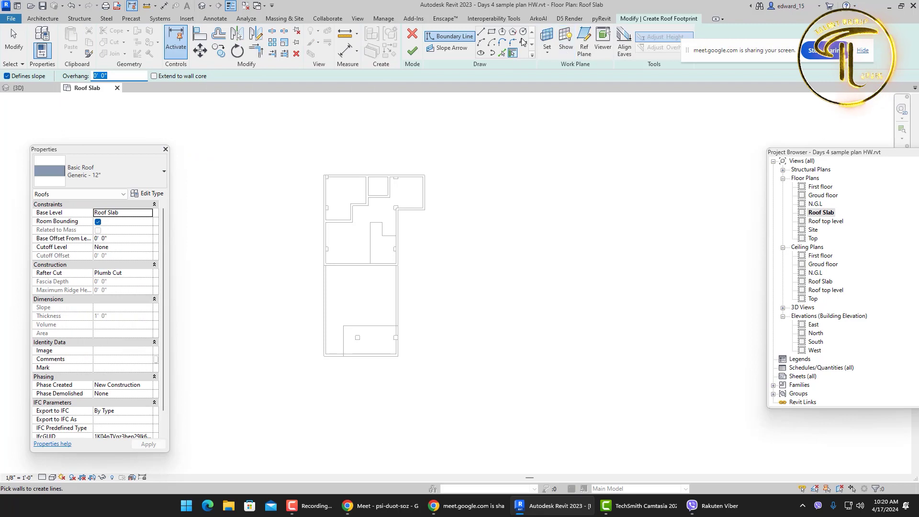
click(480, 33)
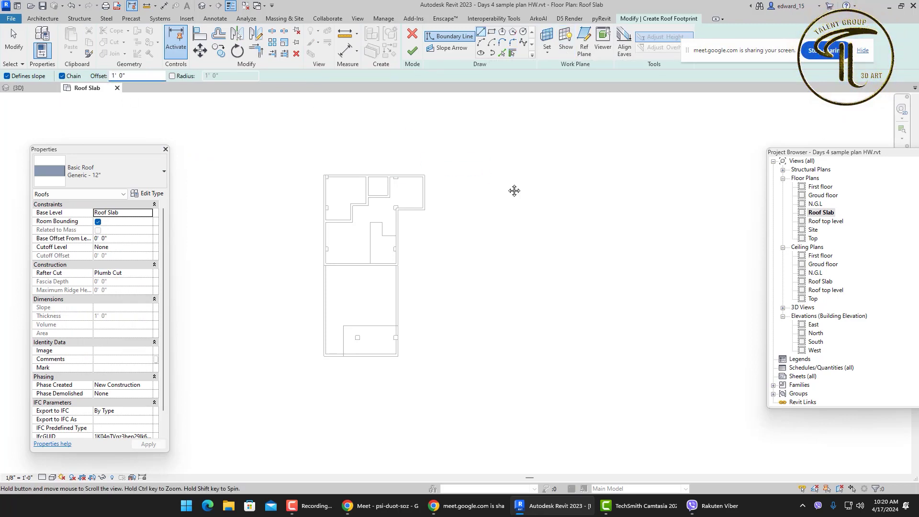
scroll(373, 177, up, 3)
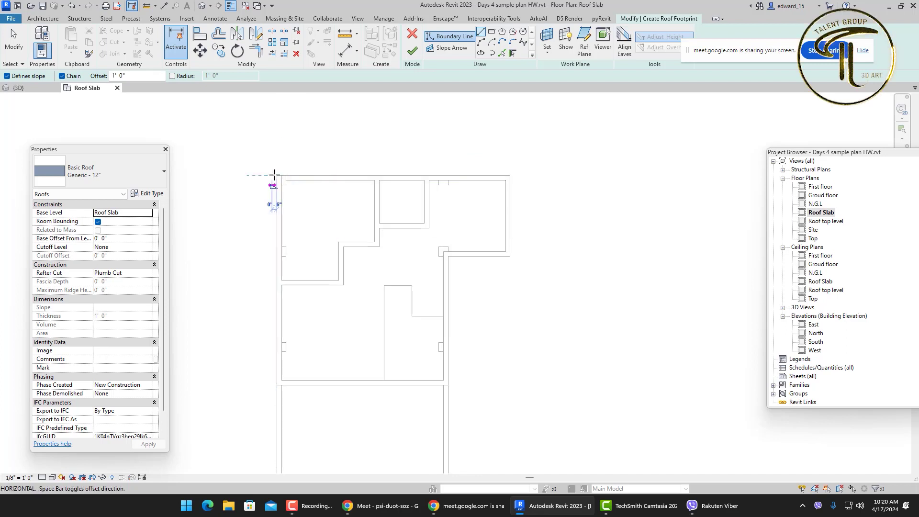
click(274, 175)
click(509, 176)
click(510, 254)
click(448, 255)
Step: Continue the offset roof boundary around the house's long walls and balcony end, close it at the starting corner, and leave the line command
scroll(478, 287, down, 2)
scroll(487, 313, up, 2)
click(492, 314)
scroll(492, 314, up, 1)
click(234, 320)
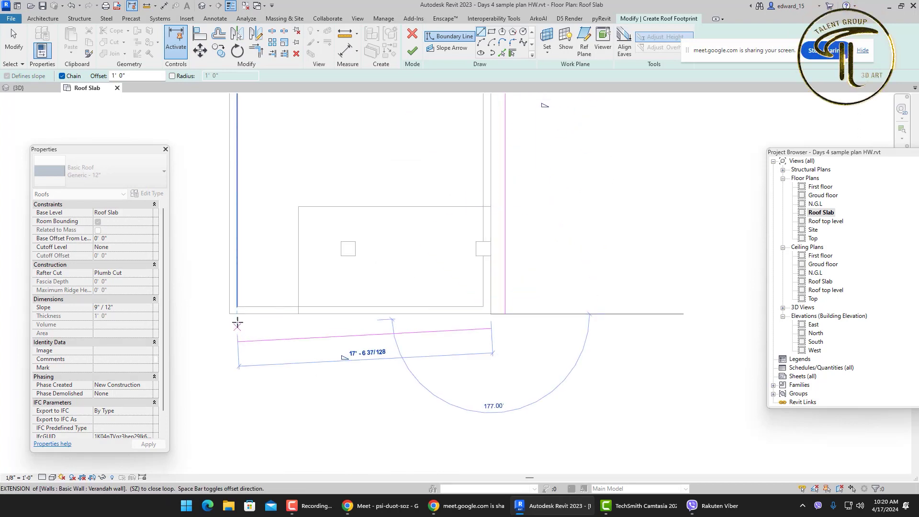
scroll(437, 369, down, 3)
scroll(374, 115, up, 1)
scroll(374, 116, up, 3)
click(381, 156)
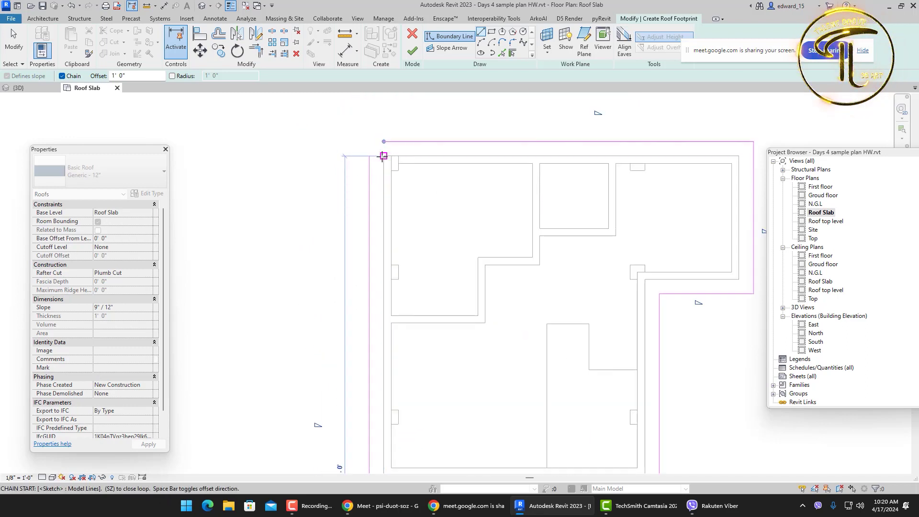
scroll(409, 166, down, 4)
right_click(564, 158)
click(584, 165)
right_click(596, 168)
click(623, 175)
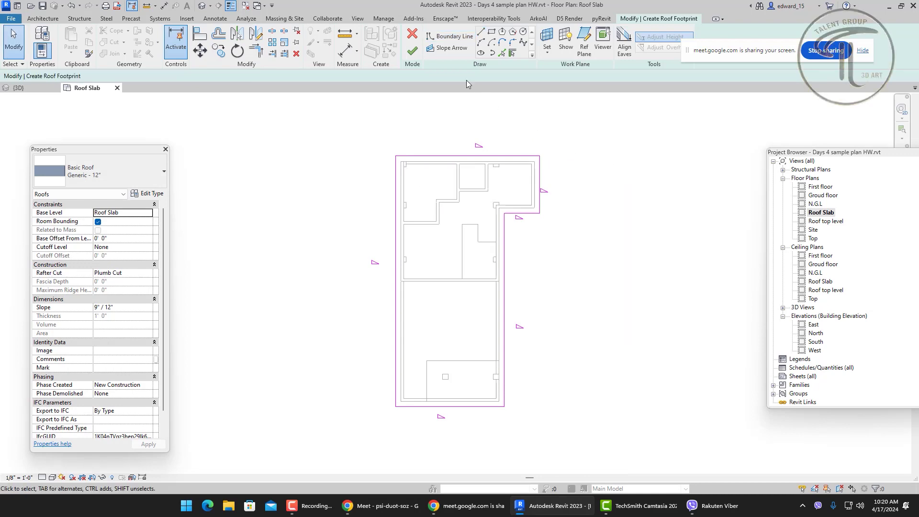
Step: Finish the roof footprint and check the new roof in the 3D view
click(412, 50)
click(201, 7)
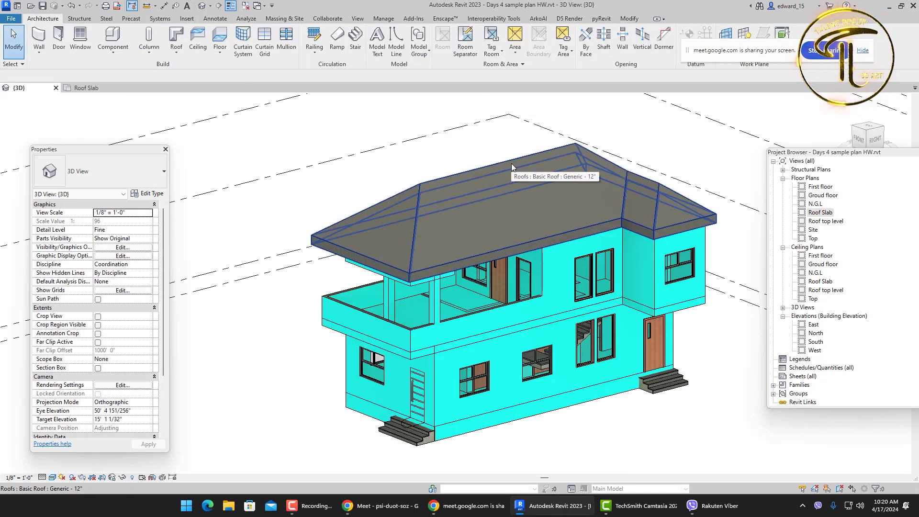
click(512, 164)
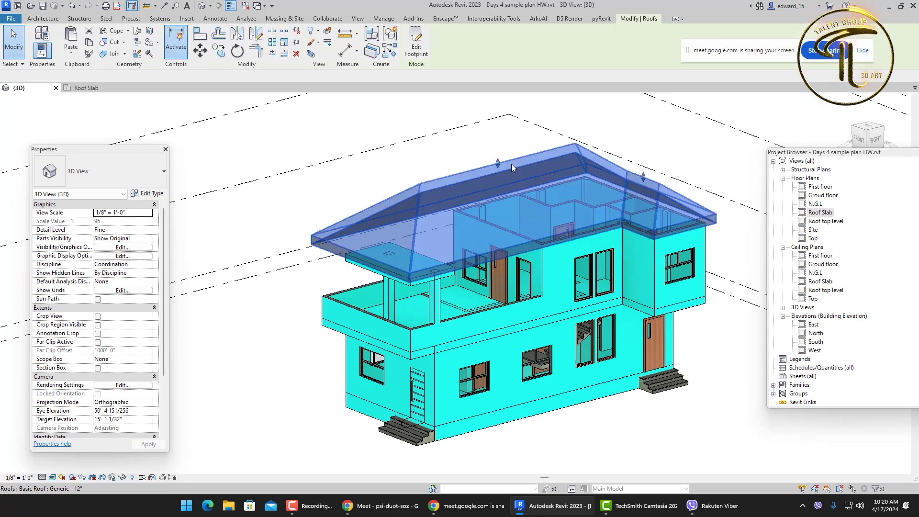
key(Escape)
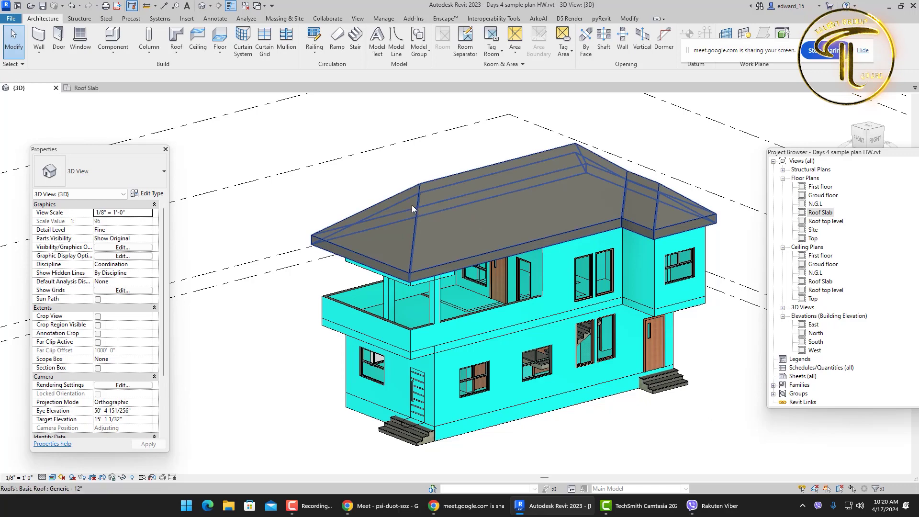
Step: Edit the roof footprint to turn off Defines Slope for the 20' 0" boundary line at the balcony end, finish, and clear the selection
click(423, 188)
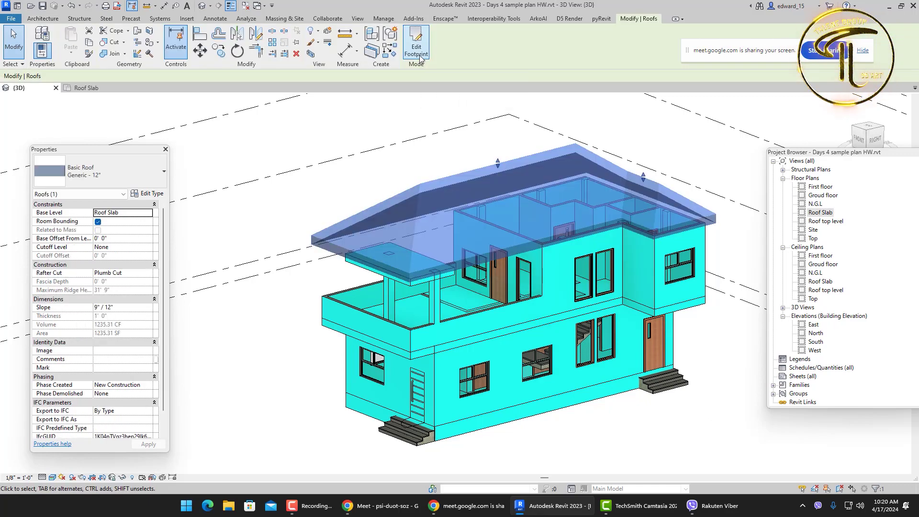
click(413, 45)
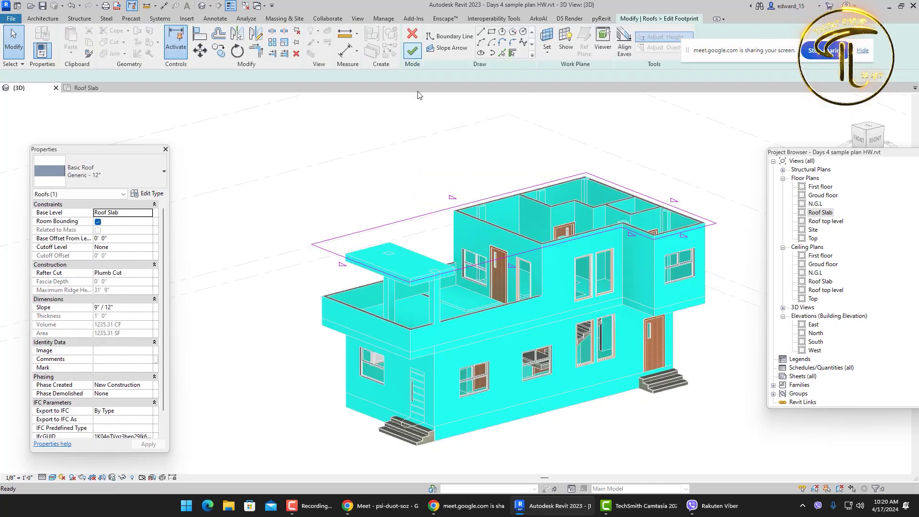
click(345, 264)
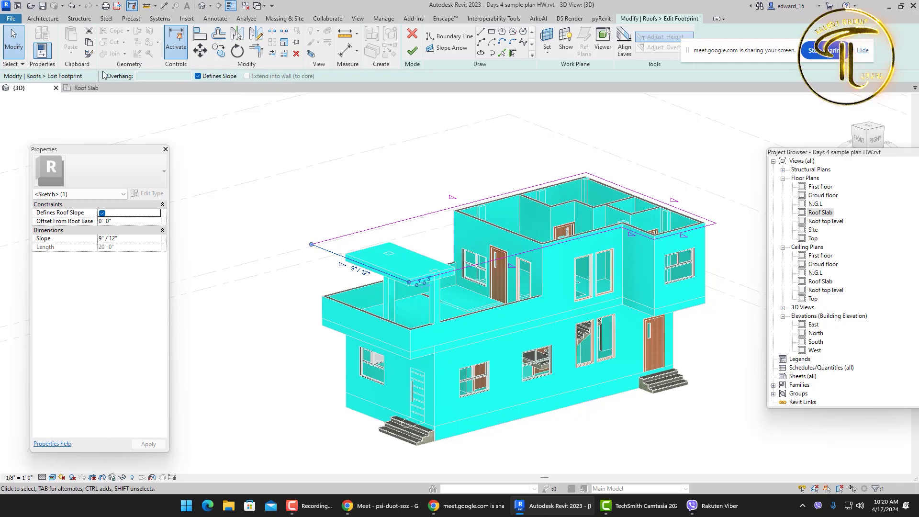
click(206, 78)
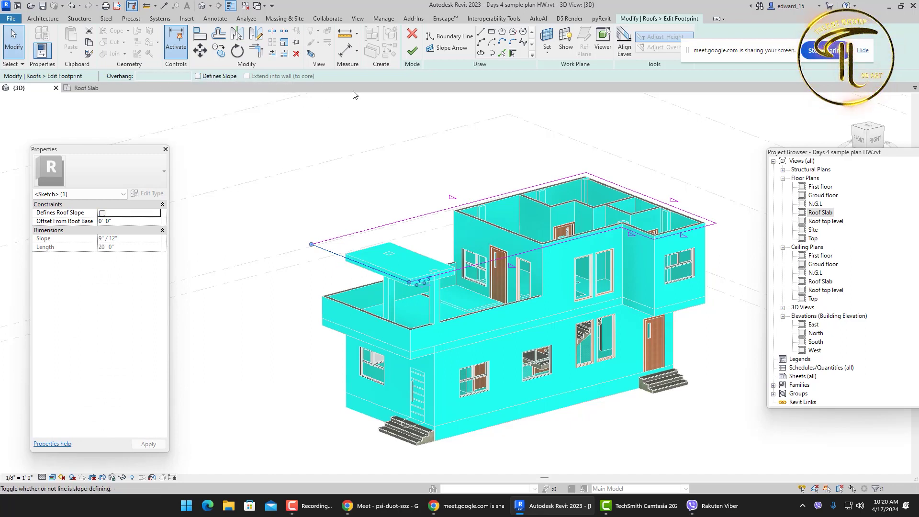
click(412, 50)
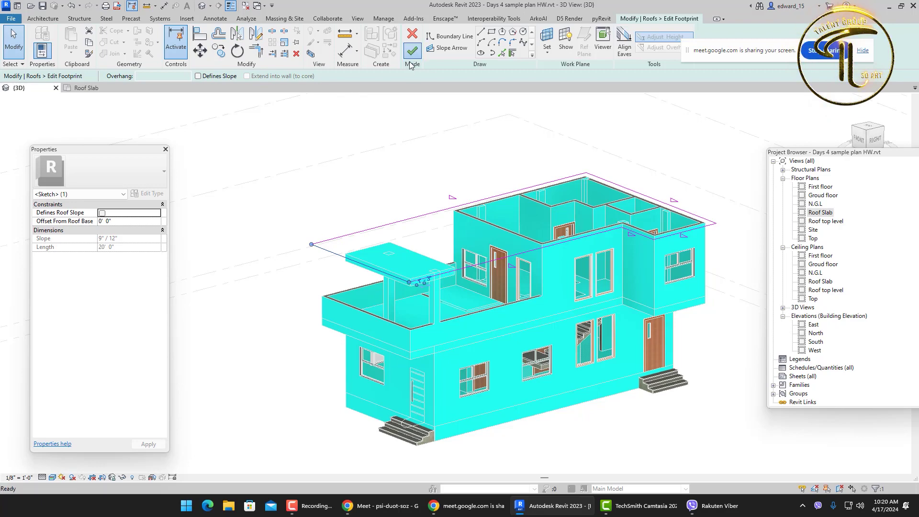
key(Escape)
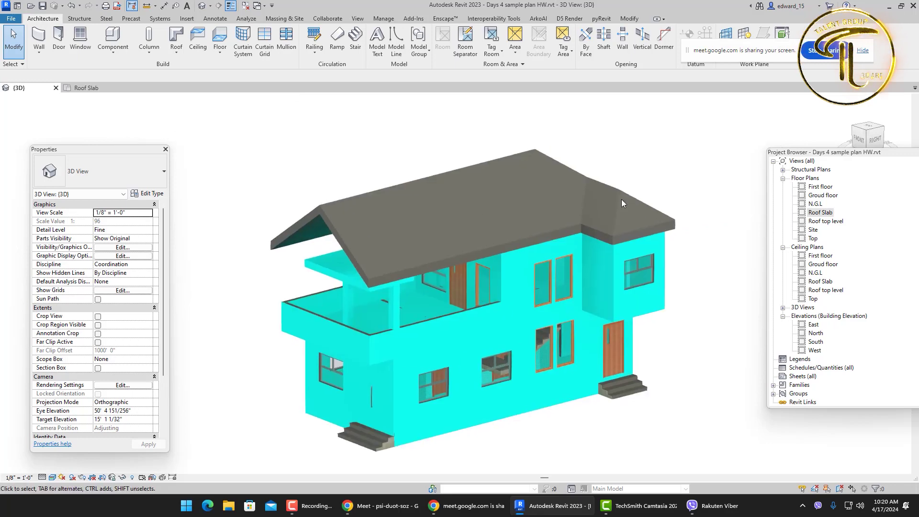
Step: Edit the roof footprint to turn off Defines Slope for the 10' 6" boundary line at the projecting wing's end, and finish the sketch
middle_drag(476, 208, 429, 216)
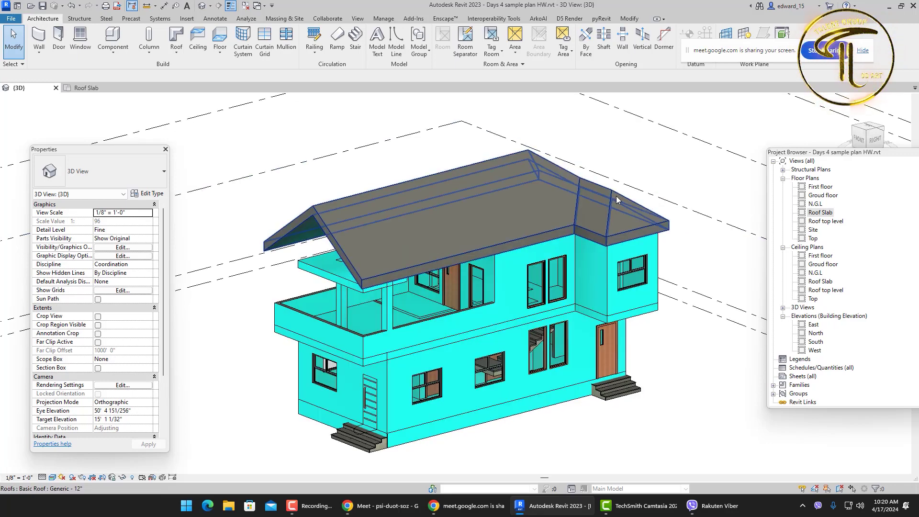
double_click(616, 200)
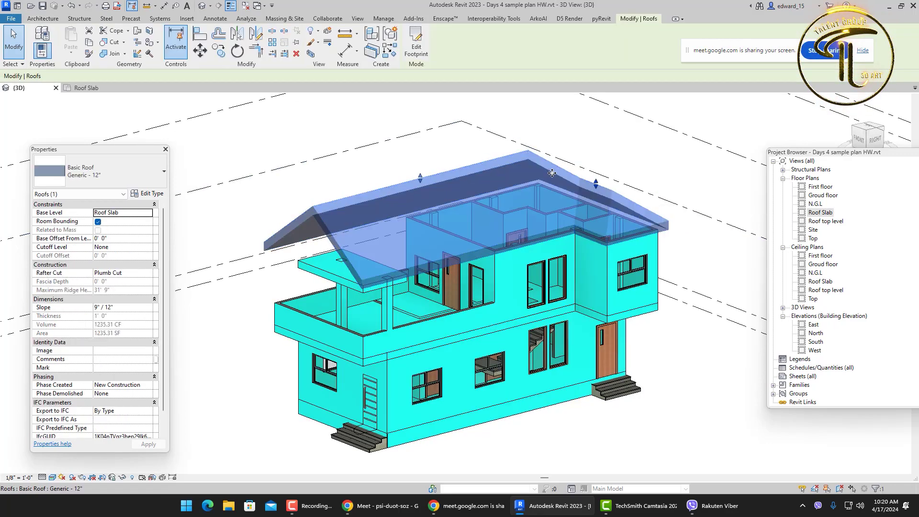
click(637, 239)
click(221, 77)
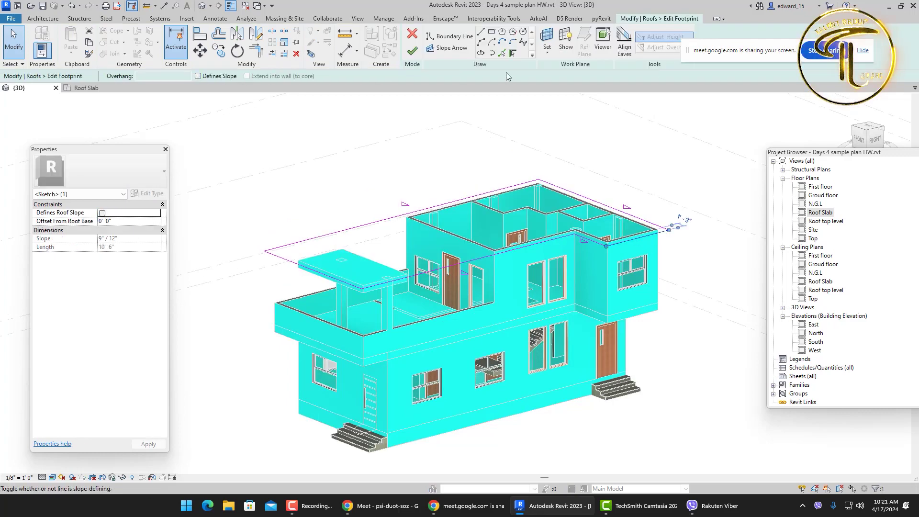
click(412, 51)
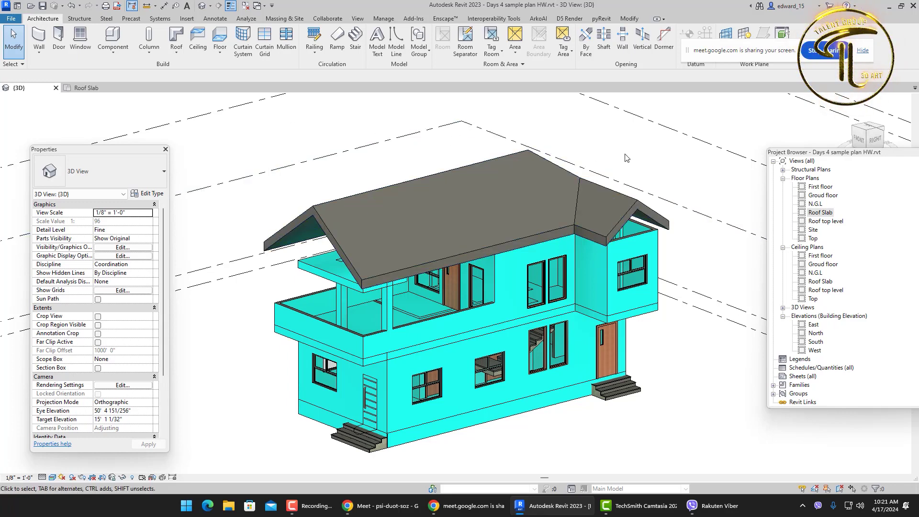
Step: Inspect the gabled roof up close and move the screen-sharing bar clear of the modelling tools
scroll(483, 161, up, 2)
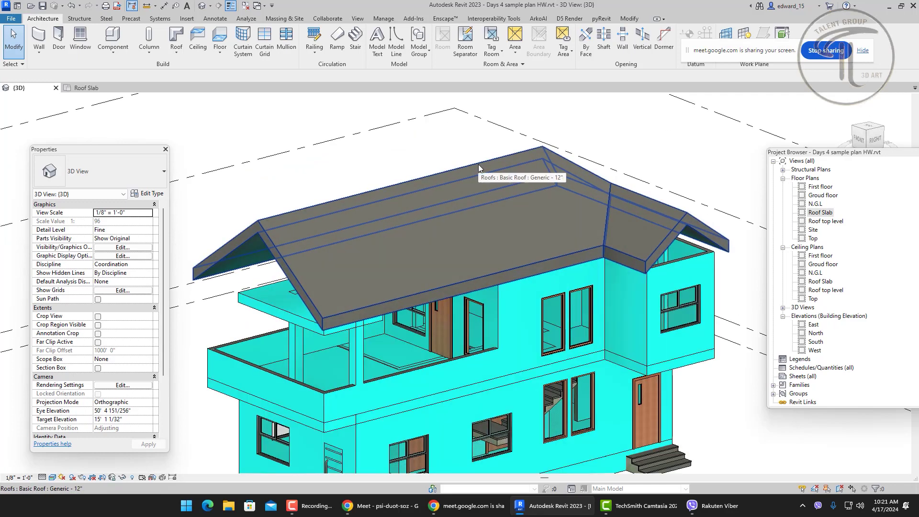
click(480, 169)
click(639, 150)
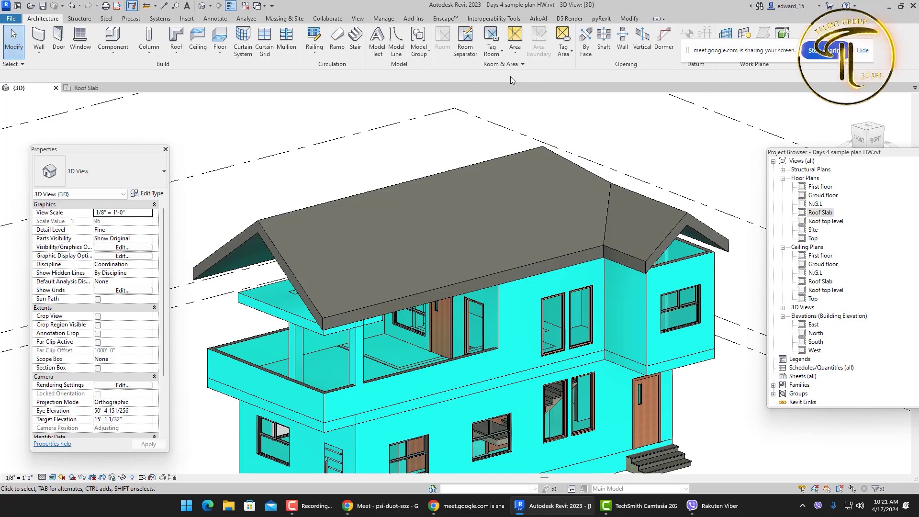
drag(695, 57, 720, 101)
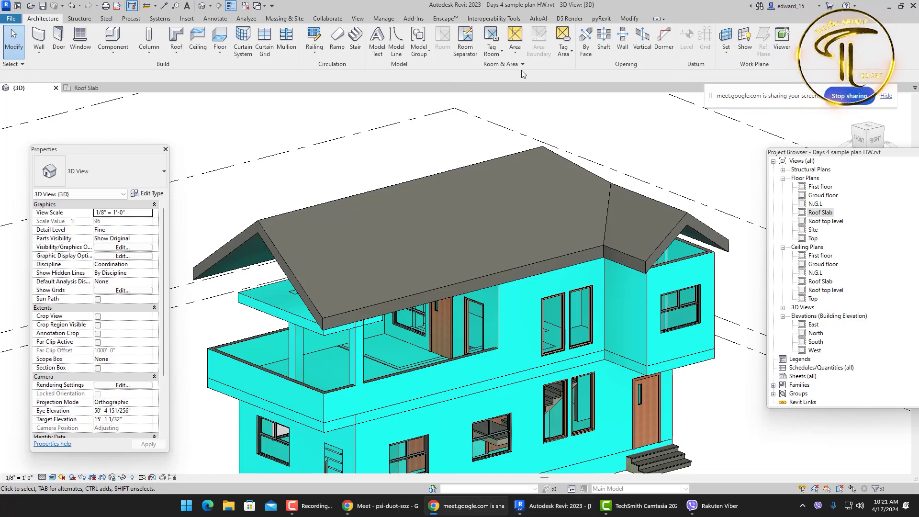
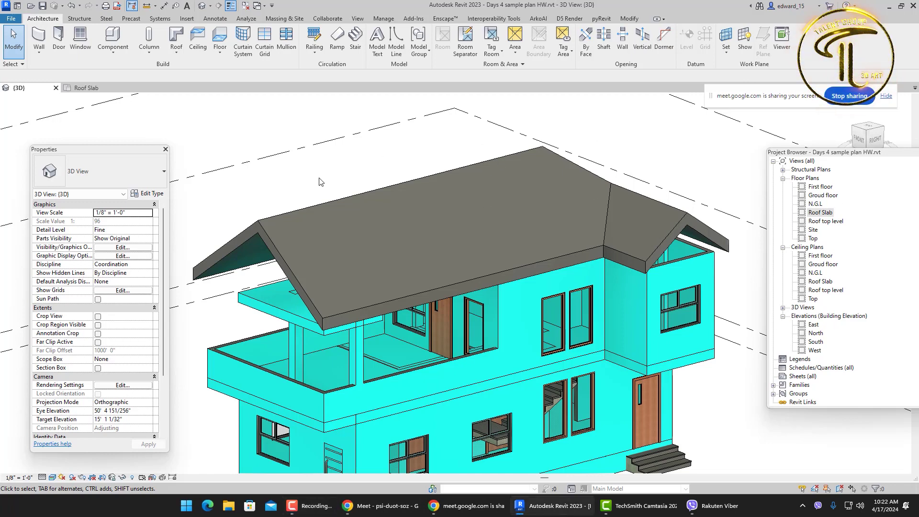
Step: Switch to the Roof Slab plan and open the roof's footprint sketch for editing
click(87, 89)
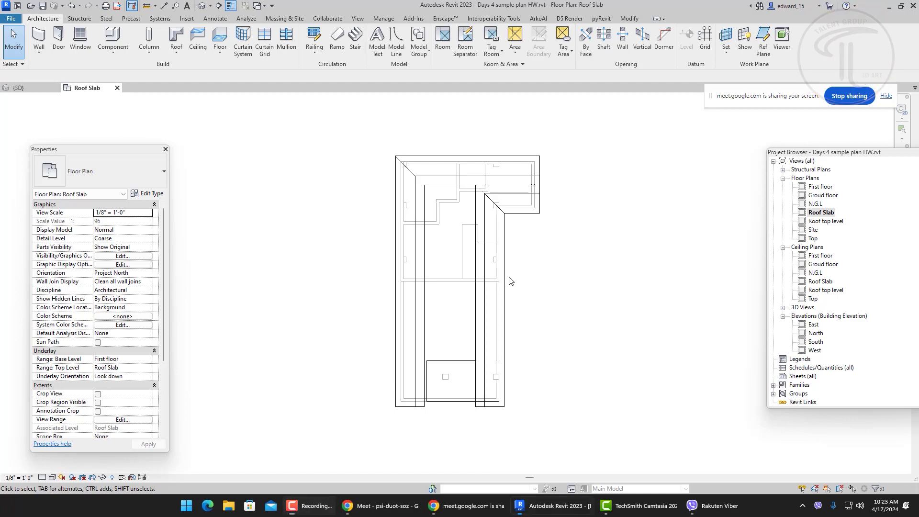
click(826, 216)
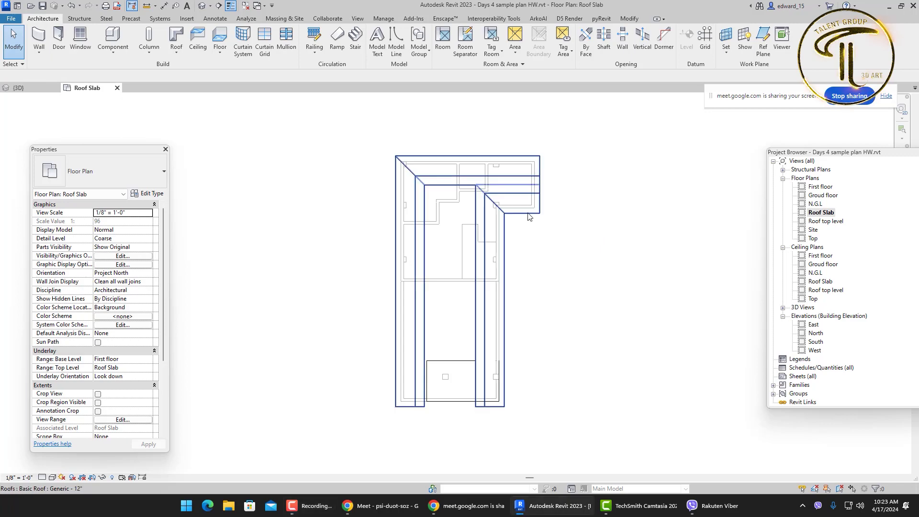
click(519, 163)
click(415, 45)
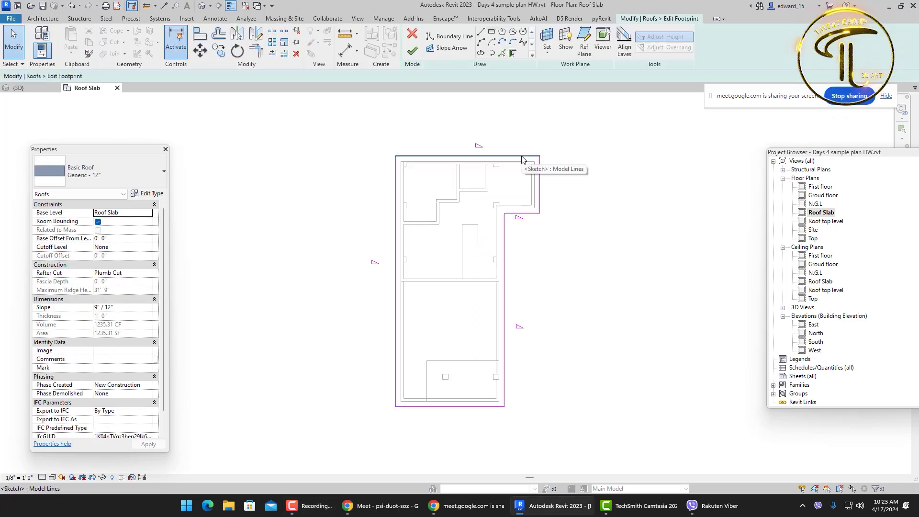
Step: Annotate the screen beside the roof footprint with a green freehand cross and a row of peaked roof profiles above it
key(alt)
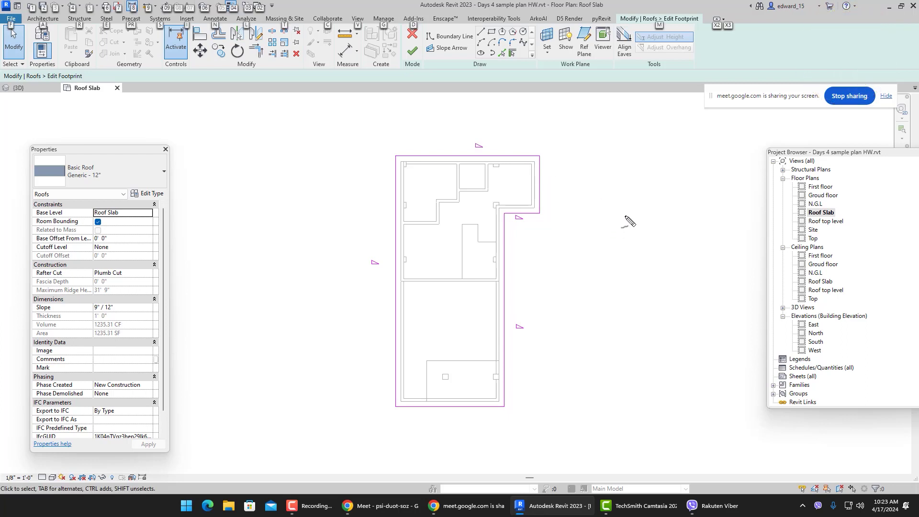
drag(620, 192, 617, 286)
drag(593, 243, 644, 244)
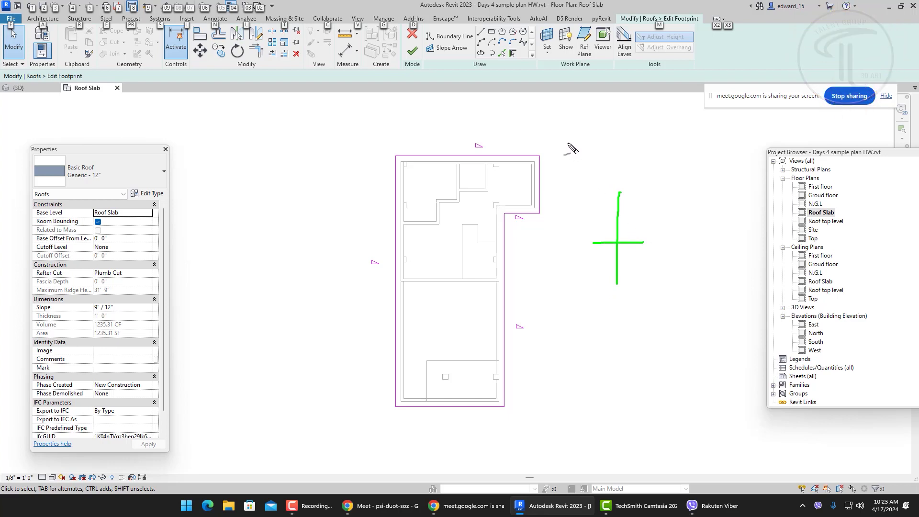
mouse_move(560, 128)
mouse_down()
mouse_move(669, 128)
mouse_move(654, 150)
mouse_move(703, 152)
mouse_up()
mouse_move(560, 128)
mouse_down()
mouse_move(593, 161)
mouse_move(632, 157)
mouse_move(593, 146)
mouse_move(604, 139)
mouse_move(618, 156)
mouse_move(623, 146)
mouse_move(644, 153)
mouse_up()
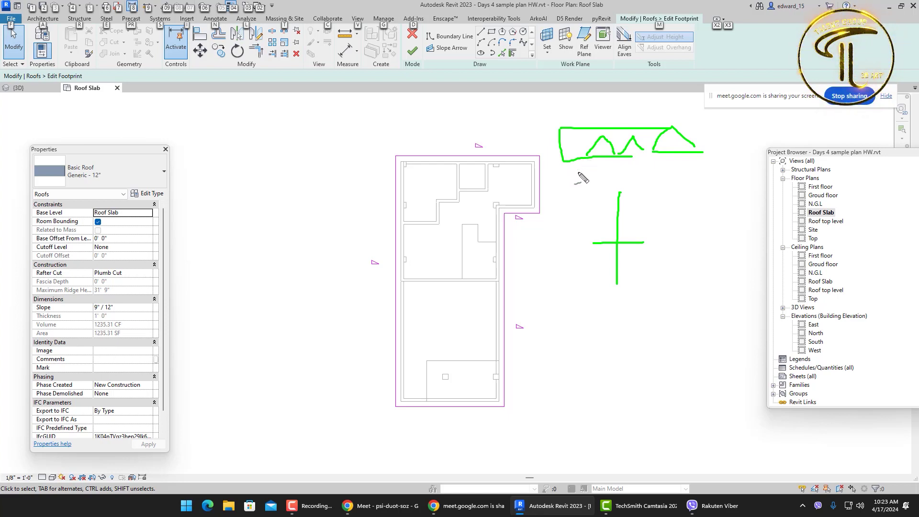
mouse_move(602, 154)
mouse_down()
mouse_move(602, 171)
mouse_move(607, 139)
mouse_up()
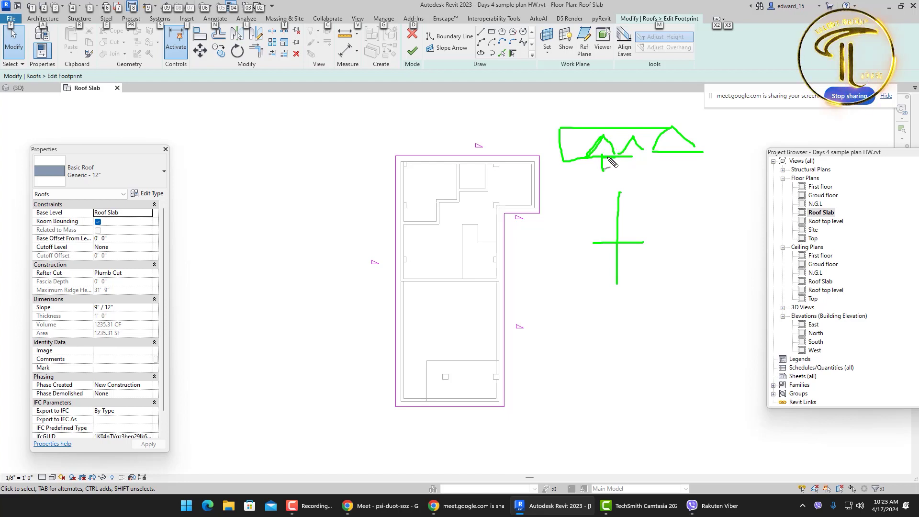
Step: Trace the small roof peaks in red and sketch a large red gable profile on a baseline below the green cross
mouse_move(615, 156)
mouse_down()
mouse_move(602, 140)
mouse_move(589, 157)
mouse_move(604, 159)
mouse_move(585, 157)
mouse_move(602, 140)
mouse_move(631, 157)
mouse_move(633, 139)
mouse_up()
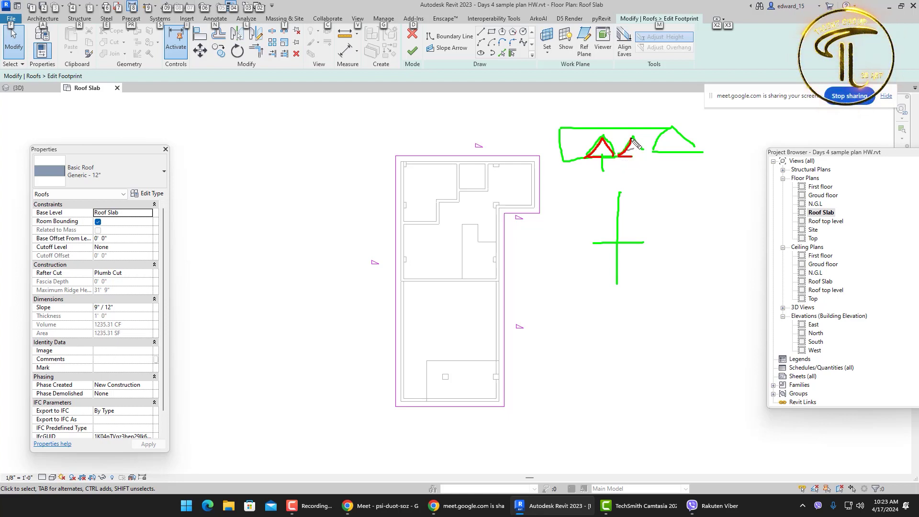
mouse_move(576, 309)
mouse_down()
mouse_move(691, 304)
mouse_move(649, 328)
mouse_up()
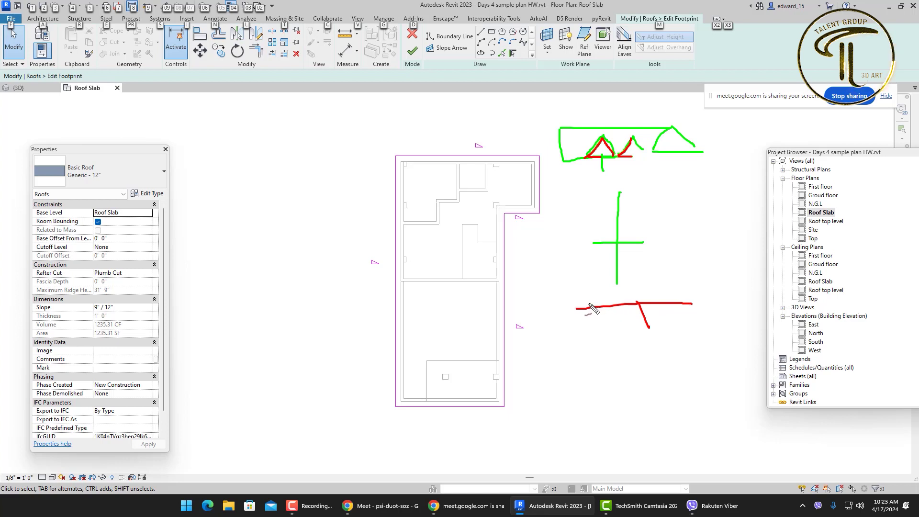
mouse_move(602, 301)
mouse_down()
mouse_move(583, 294)
mouse_move(630, 251)
mouse_move(692, 291)
mouse_up()
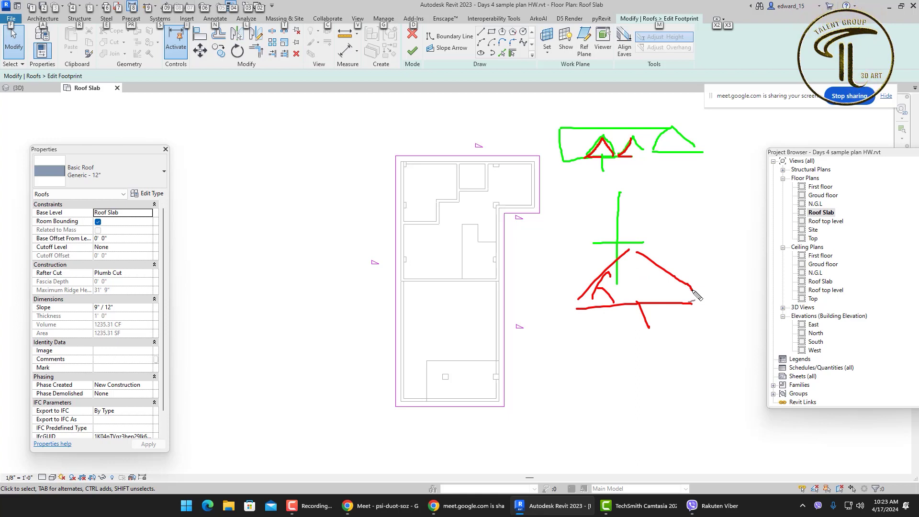
Step: Annotate the roof footprint in red with a long horizontal line, a gable peak above it and an X mark under each half
drag(317, 230, 601, 230)
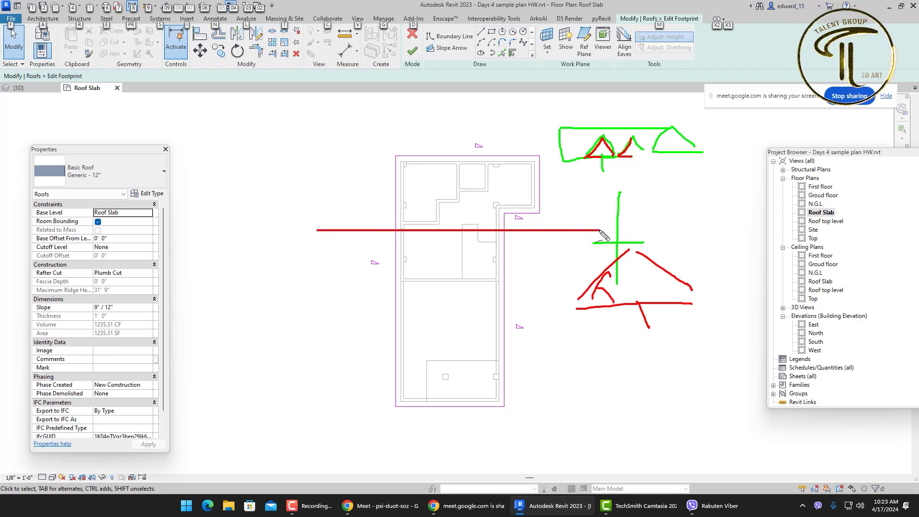
mouse_move(415, 228)
mouse_down()
mouse_move(461, 177)
mouse_move(509, 233)
mouse_move(438, 239)
mouse_up()
drag(431, 242, 476, 254)
drag(474, 244, 499, 249)
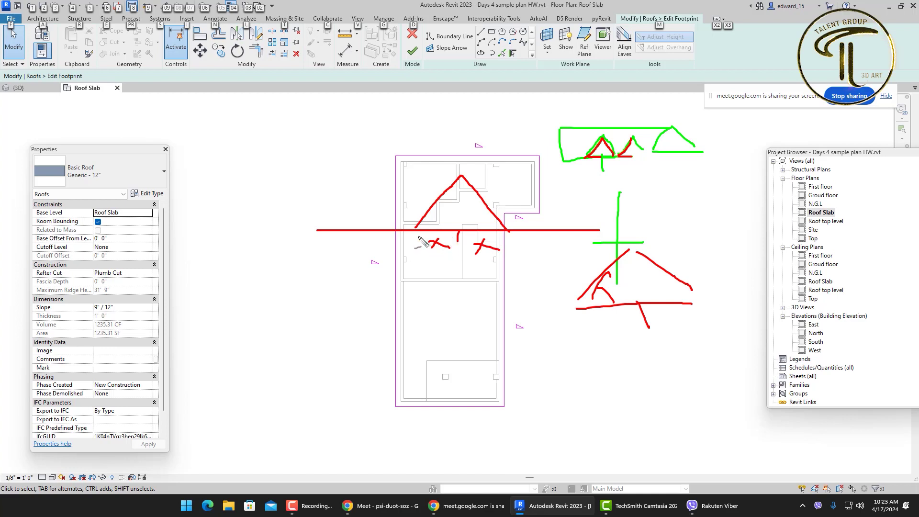
mouse_move(415, 229)
mouse_down()
mouse_move(471, 182)
mouse_move(509, 231)
mouse_up()
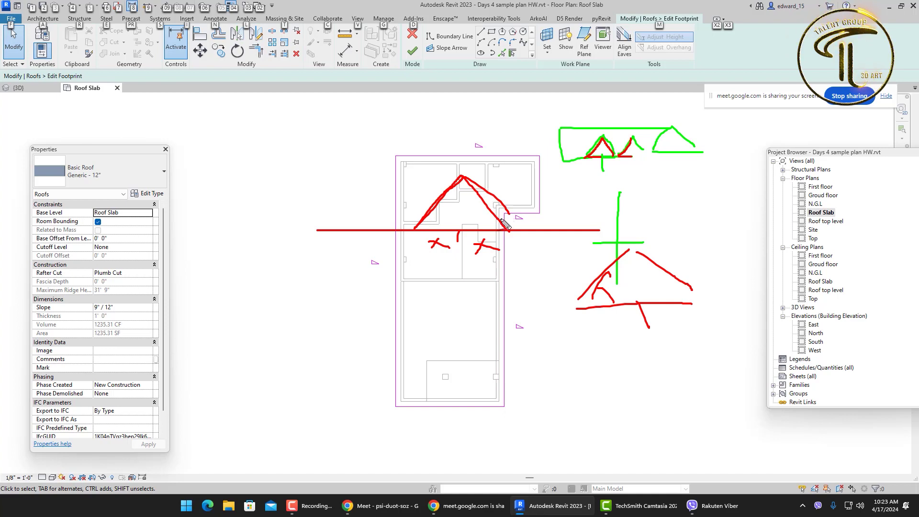
Step: Retrace the gable over the footprint in green, mark its half spans and slope direction, and circle the Slope Arrow tool
mouse_move(415, 232)
mouse_down()
mouse_move(458, 233)
mouse_move(420, 230)
mouse_move(419, 245)
mouse_move(459, 238)
mouse_move(433, 251)
mouse_move(462, 177)
mouse_up()
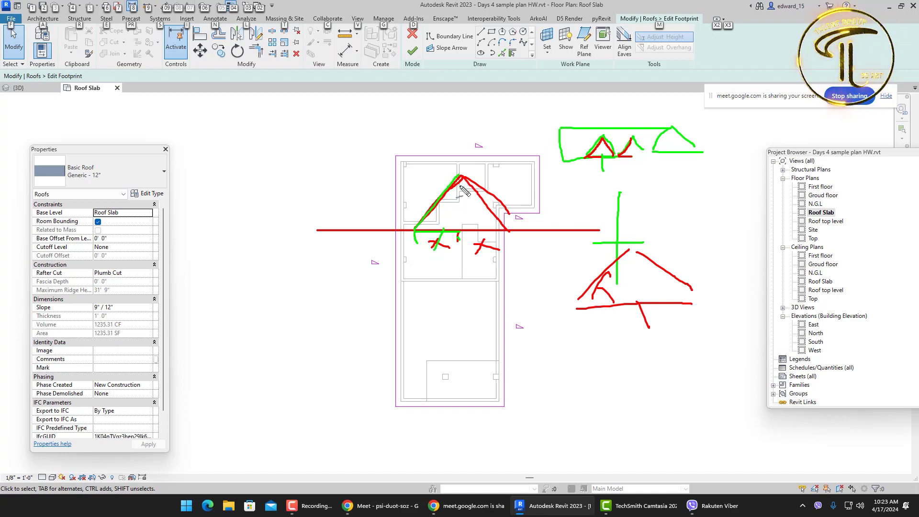
mouse_move(463, 221)
mouse_down()
mouse_move(487, 233)
mouse_move(465, 224)
mouse_move(495, 227)
mouse_move(473, 187)
mouse_up()
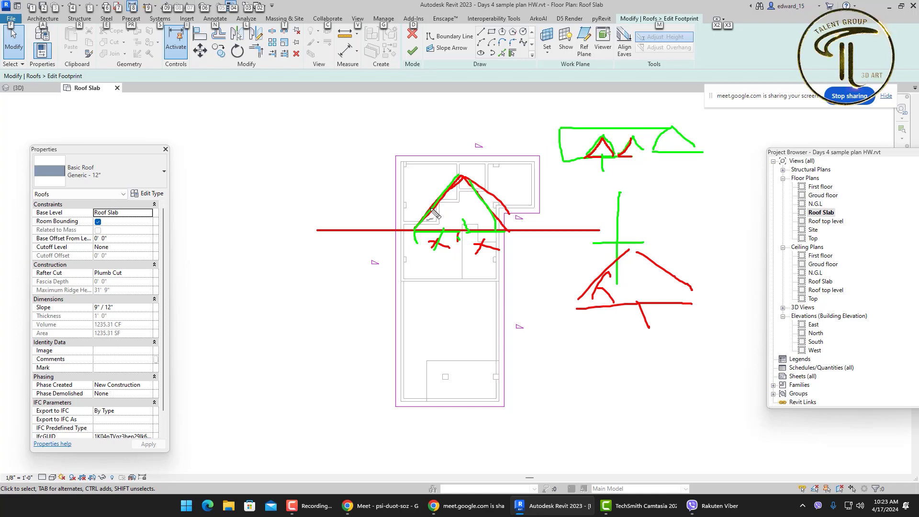
mouse_move(421, 231)
mouse_down()
mouse_move(457, 192)
mouse_move(450, 181)
mouse_move(474, 176)
mouse_up()
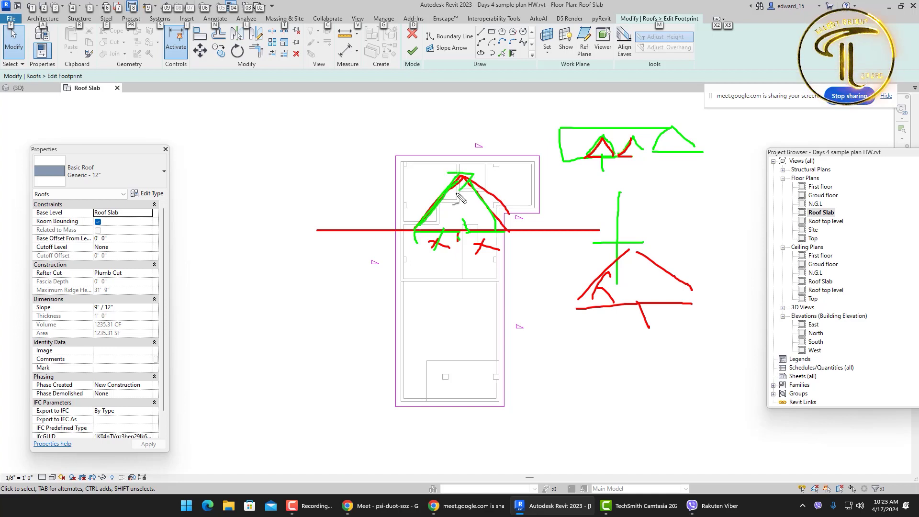
mouse_move(437, 62)
mouse_down()
mouse_move(465, 59)
mouse_move(476, 45)
mouse_move(434, 41)
mouse_move(426, 51)
mouse_move(446, 61)
mouse_up()
drag(406, 237, 465, 182)
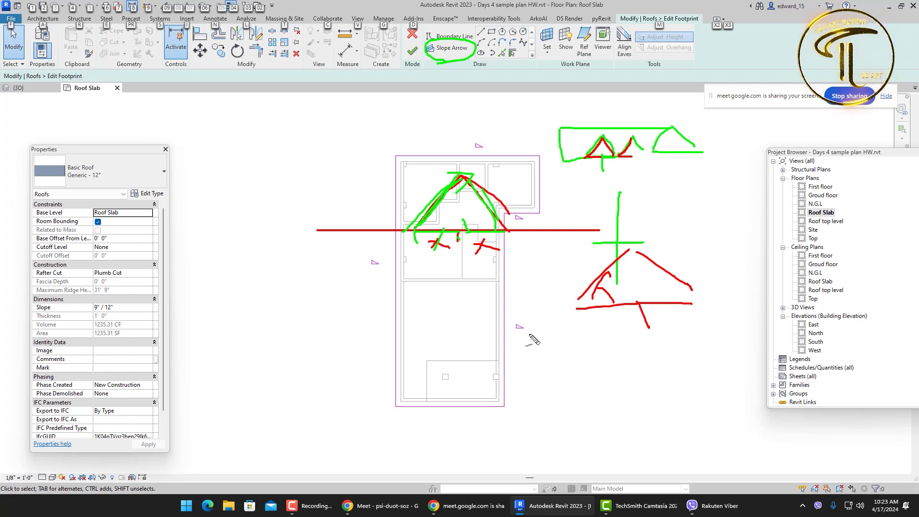
Step: Sketch two green gable peaks on a baseline below the red profile, mark the first one's centre and slope angles, and re-circle Slope Arrow
drag(456, 364, 690, 364)
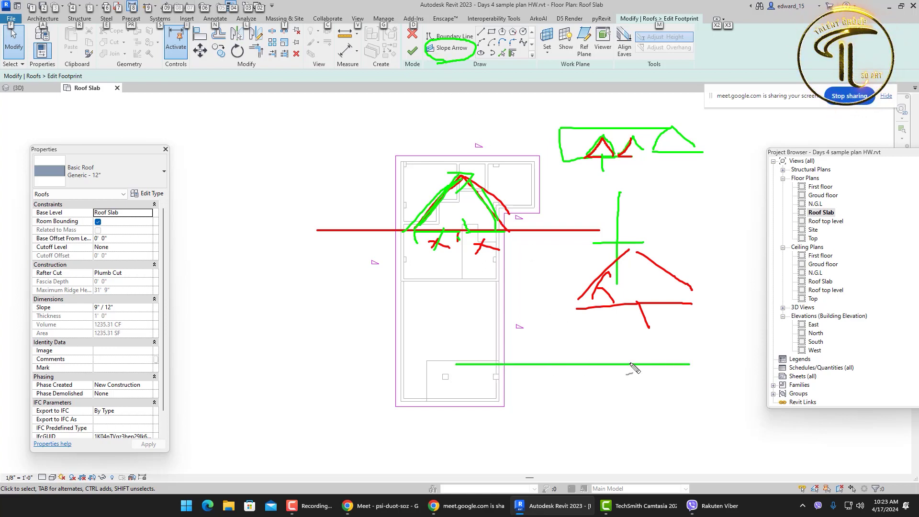
mouse_move(531, 364)
mouse_down()
mouse_move(556, 329)
mouse_move(576, 364)
mouse_move(615, 355)
mouse_move(633, 324)
mouse_move(657, 362)
mouse_up()
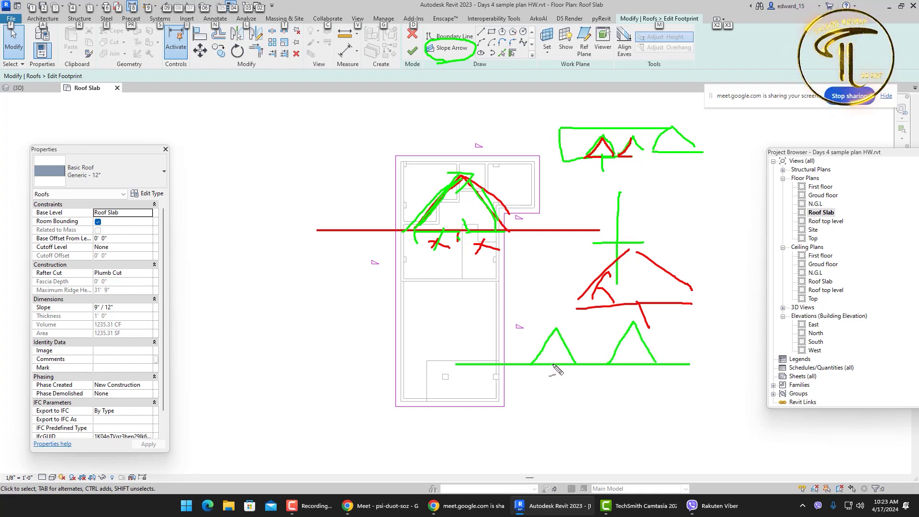
drag(555, 365, 554, 378)
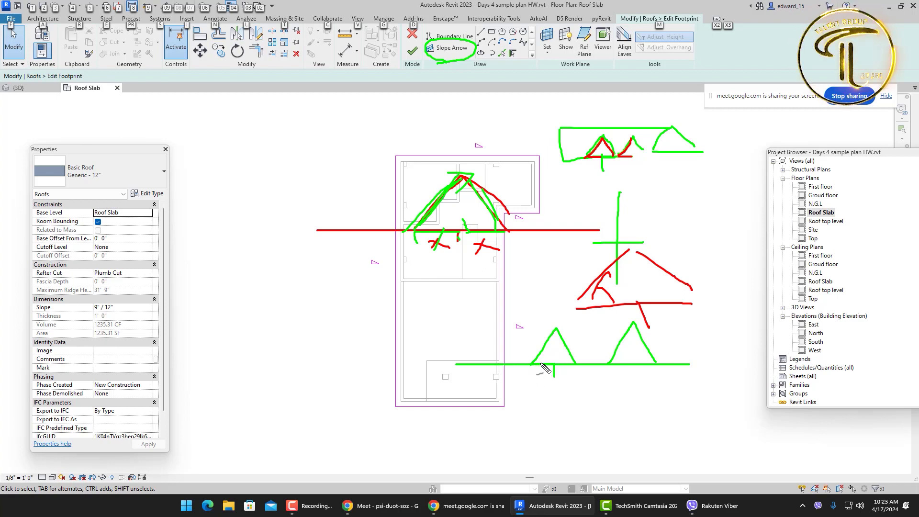
mouse_move(537, 364)
mouse_down()
mouse_move(550, 354)
mouse_move(565, 361)
mouse_up()
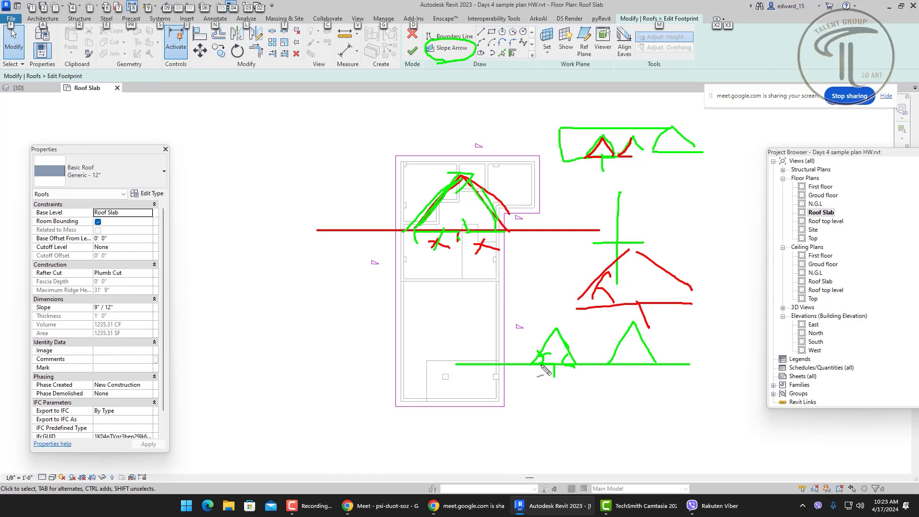
drag(538, 362, 568, 331)
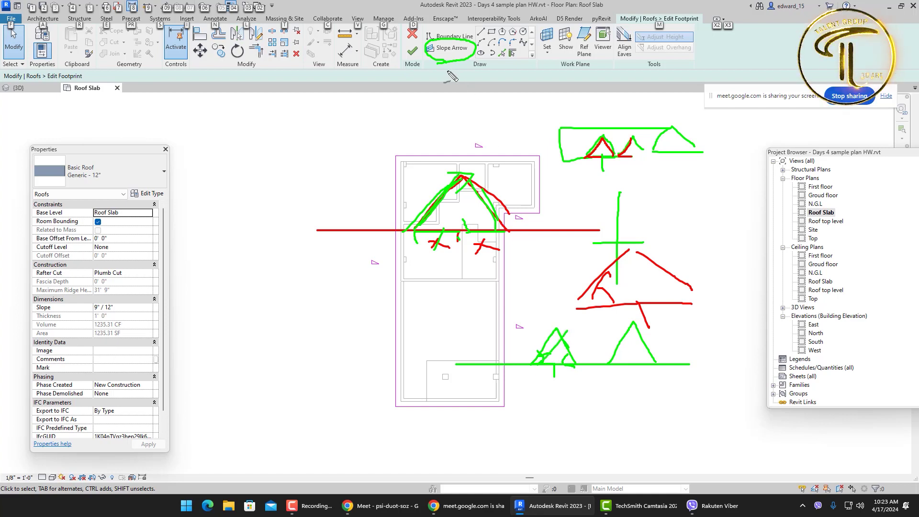
mouse_move(452, 72)
mouse_down()
mouse_move(438, 38)
mouse_move(457, 68)
mouse_up()
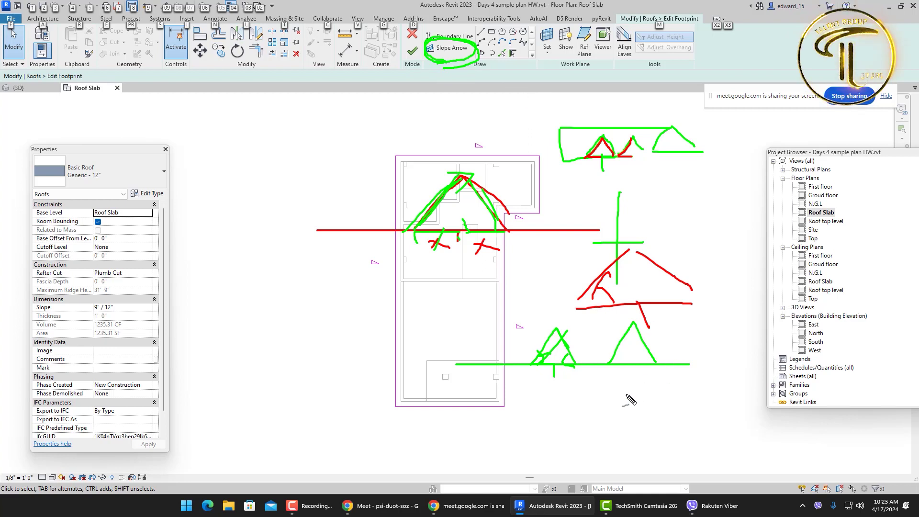
Step: Sketch a red baseline below the green peaks with three tick marks and two slopes rising from the outer ticks
drag(507, 433, 728, 435)
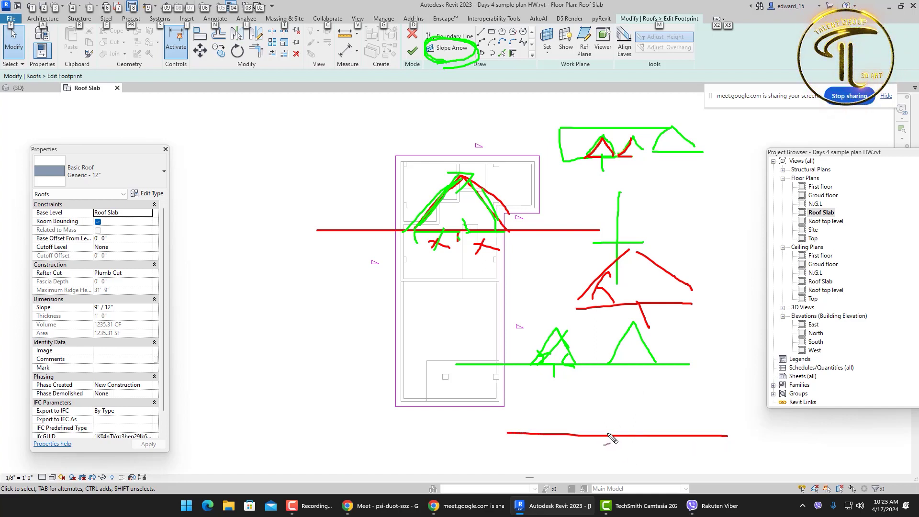
mouse_move(592, 436)
mouse_down()
mouse_move(624, 451)
mouse_move(658, 449)
mouse_up()
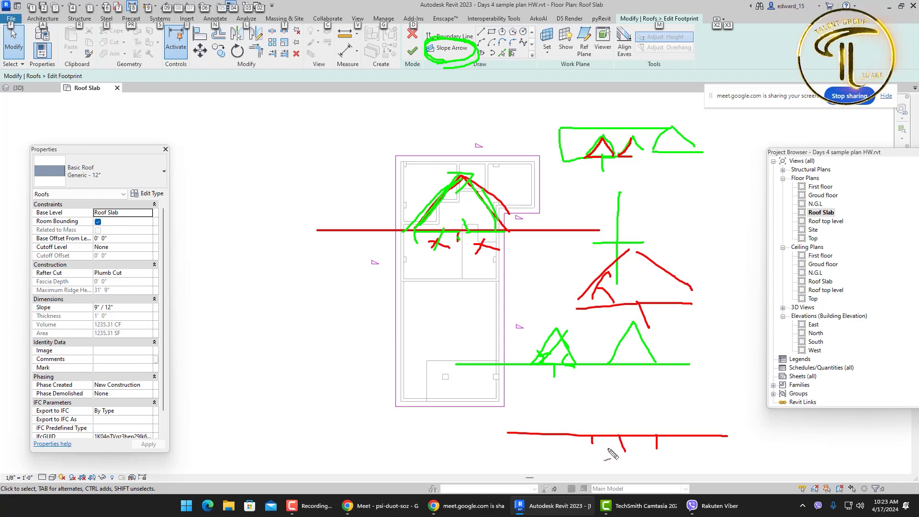
drag(592, 433, 611, 402)
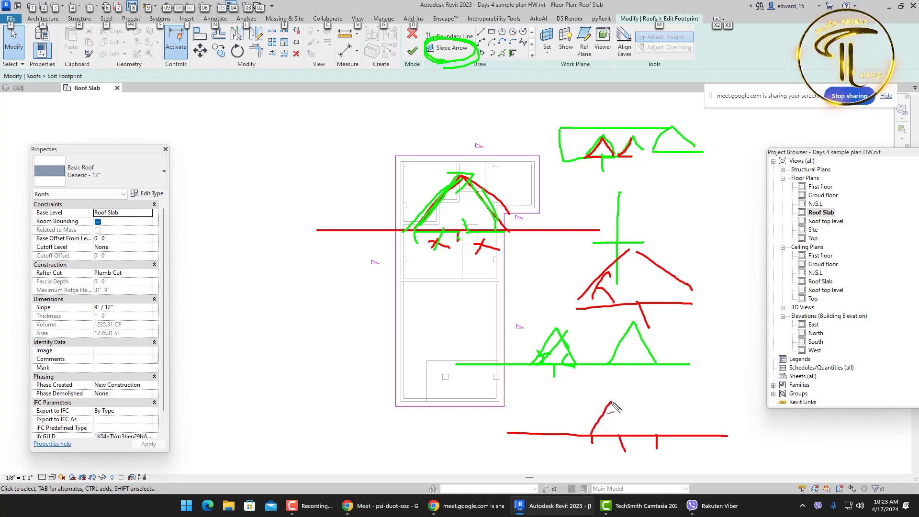
mouse_move(655, 434)
mouse_down()
mouse_move(626, 404)
mouse_move(611, 408)
mouse_move(632, 397)
mouse_up()
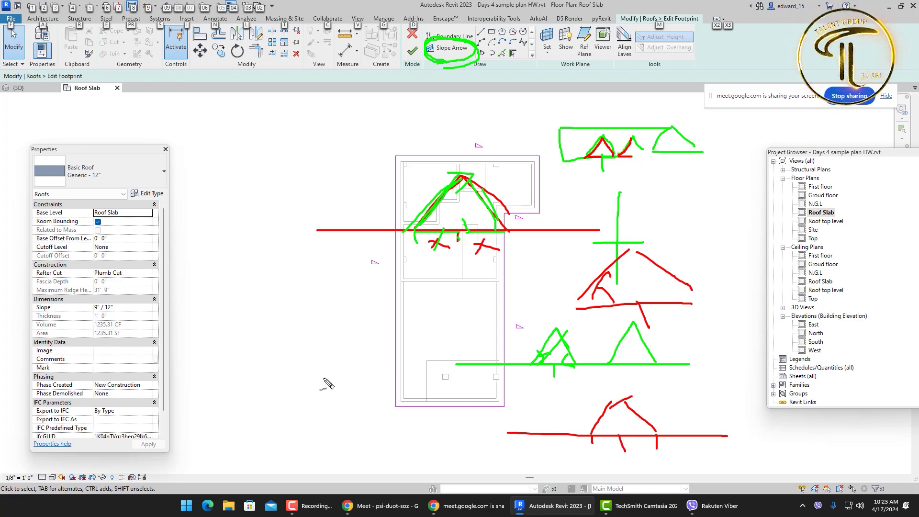
Step: Sketch a red eave line with a single raised peak across the footprint's lower left side and point an arrow at its slope
mouse_move(267, 374)
mouse_down()
mouse_move(325, 375)
mouse_move(362, 330)
mouse_move(388, 372)
mouse_move(451, 371)
mouse_up()
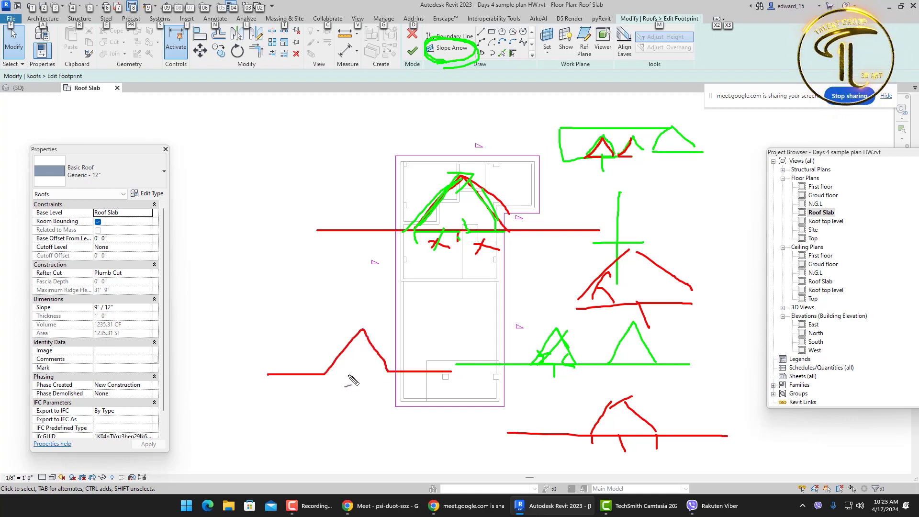
click(376, 330)
drag(398, 331, 374, 340)
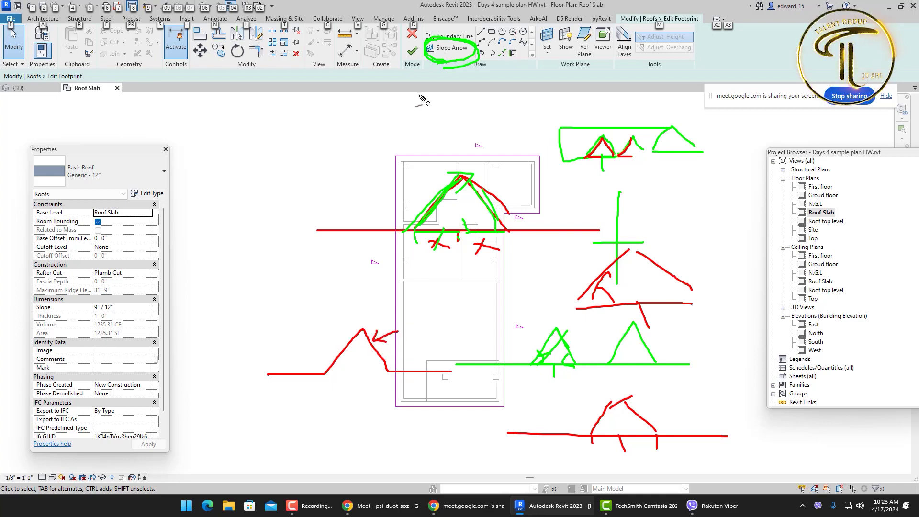
mouse_move(415, 317)
mouse_down()
mouse_move(408, 329)
mouse_move(446, 327)
mouse_move(460, 312)
mouse_move(472, 327)
mouse_up()
drag(448, 348, 459, 341)
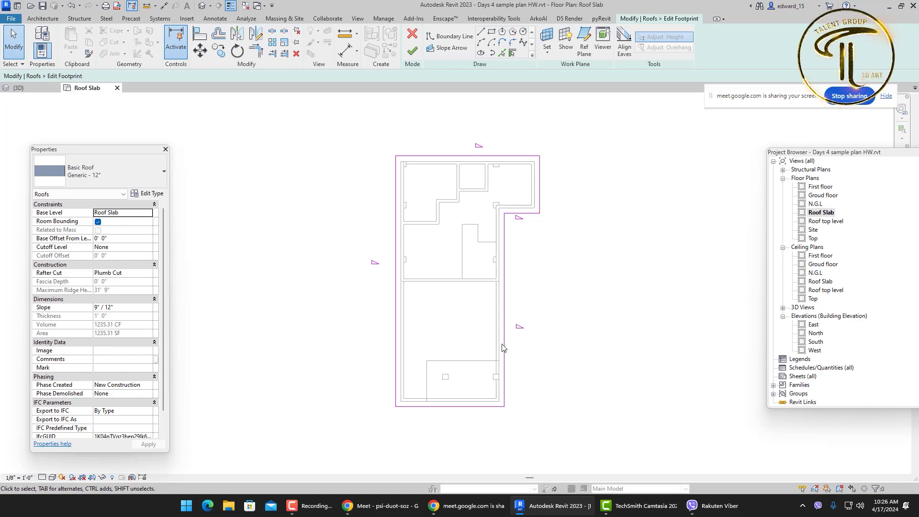
Step: Mark three red division lines across the footprint's long right edge and label the span between the outer ones 10 with a double arrow
drag(487, 347, 466, 342)
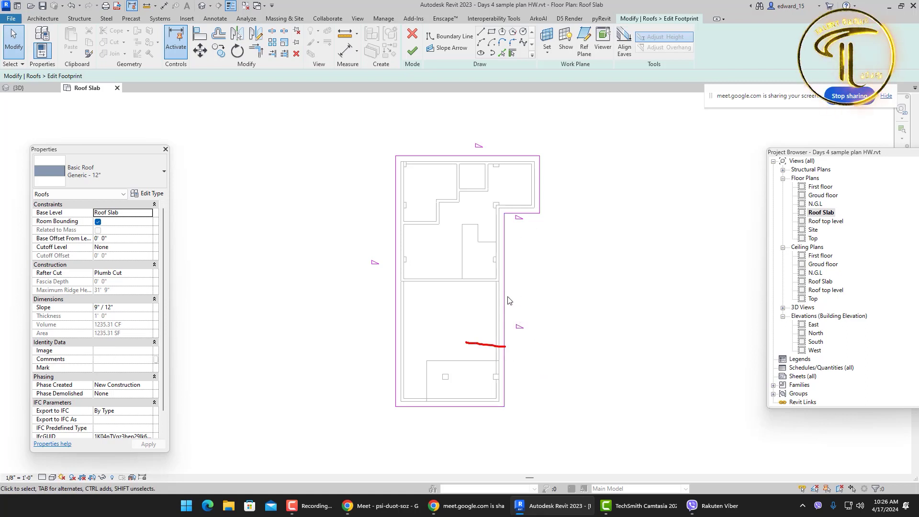
drag(506, 297, 471, 296)
drag(541, 301, 543, 342)
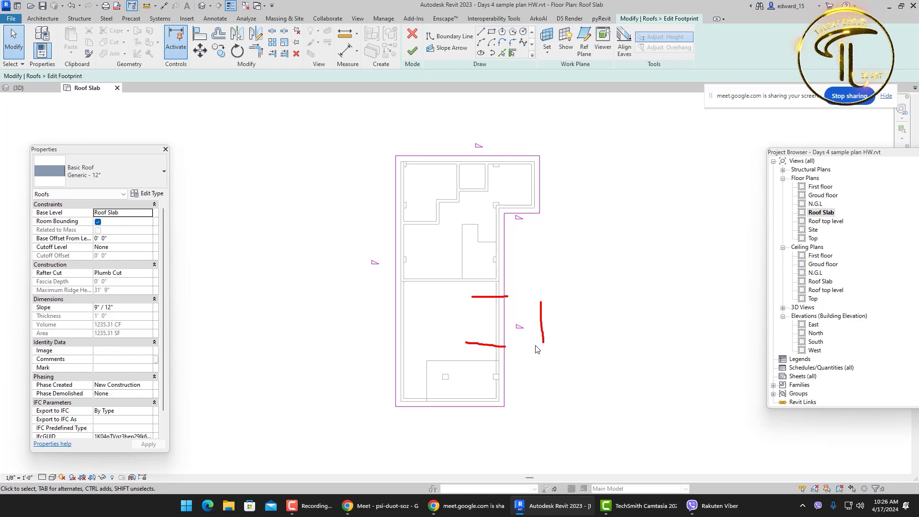
mouse_move(532, 303)
mouse_down()
mouse_move(580, 323)
mouse_move(593, 308)
mouse_up()
drag(506, 324, 478, 325)
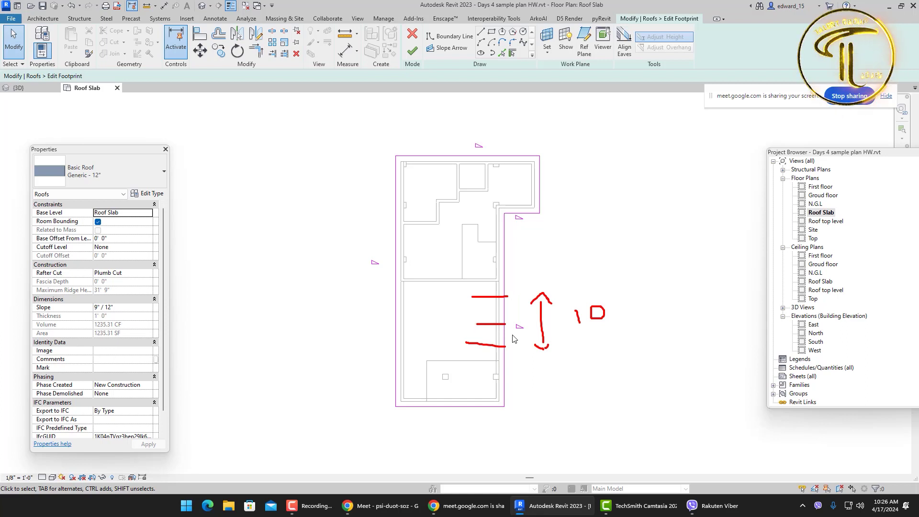
Step: Number the divided edge segments 1 to 4 in red and extend the division lines past the footprint edge
drag(520, 376, 519, 397)
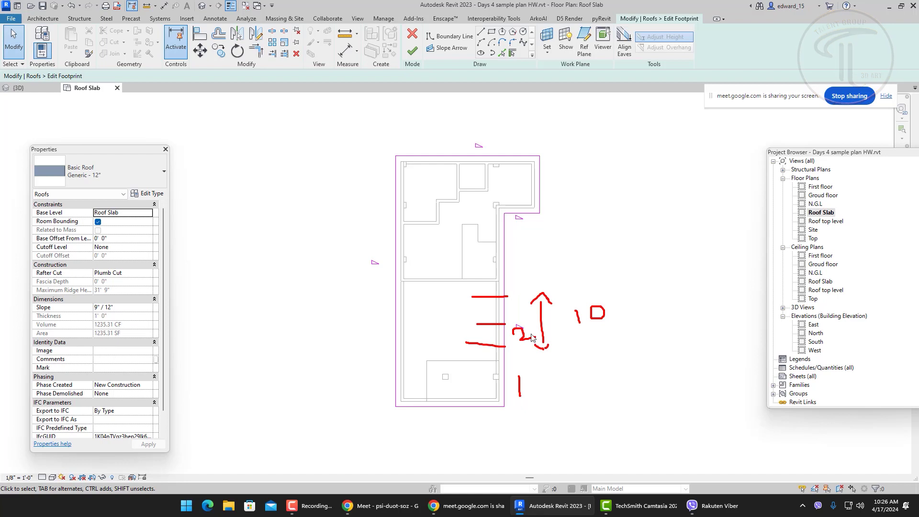
drag(524, 311, 514, 302)
drag(515, 265, 534, 277)
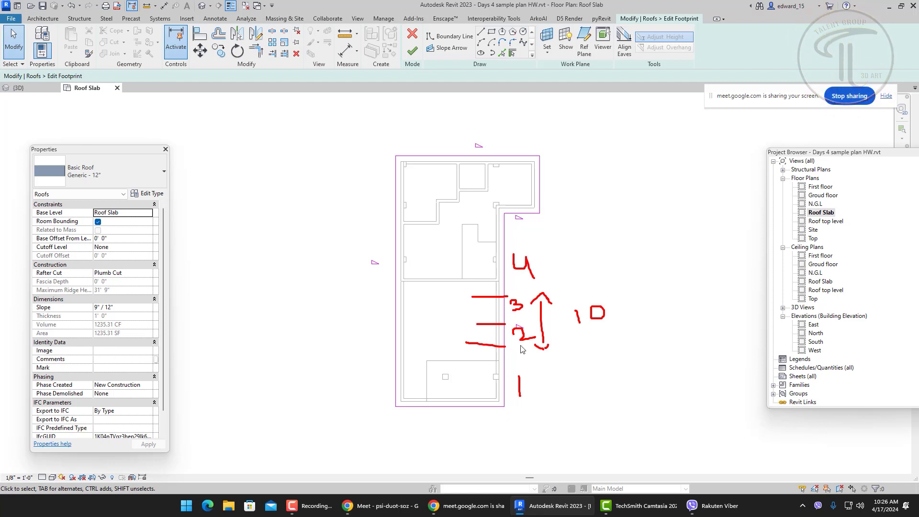
mouse_move(503, 349)
mouse_down()
mouse_move(522, 346)
mouse_move(524, 325)
mouse_up()
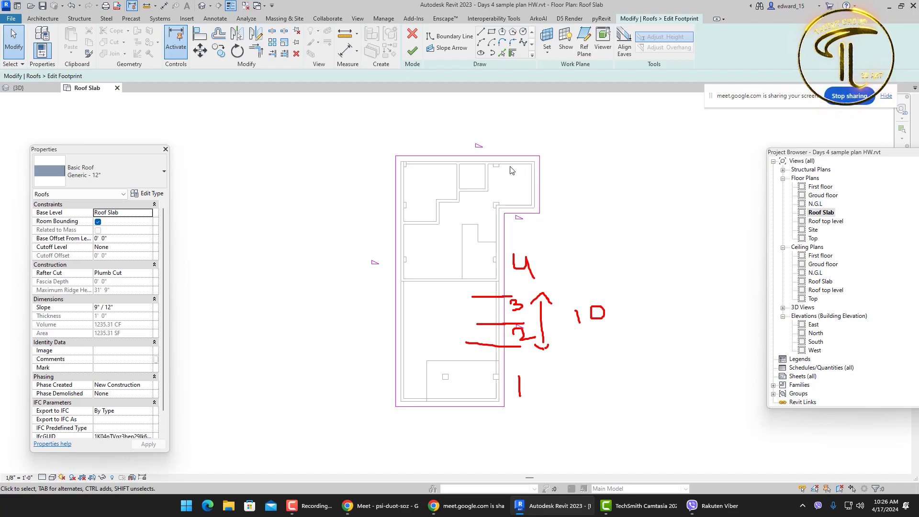
Step: Sketch a red line extending from the footprint's top edge, divide it with three ticks and label the span 10'
drag(483, 161, 675, 155)
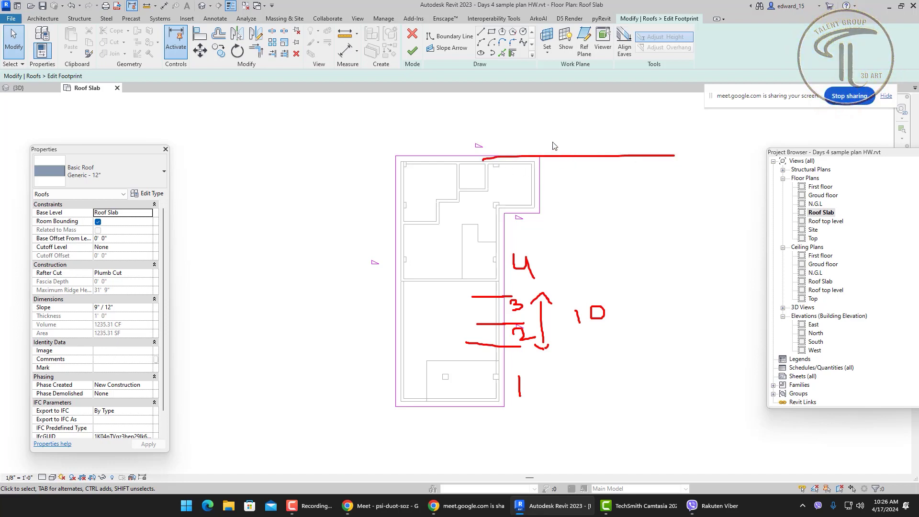
drag(581, 136, 581, 167)
drag(613, 136, 614, 165)
drag(550, 196, 618, 200)
drag(583, 232, 582, 234)
mouse_move(602, 221)
mouse_down()
mouse_move(607, 238)
mouse_move(604, 219)
mouse_up()
drag(617, 209, 618, 220)
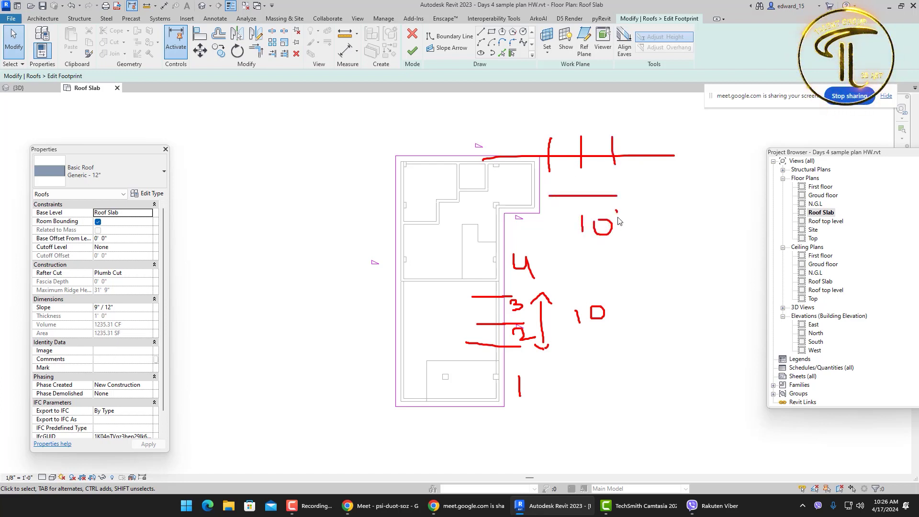
Step: Label both half spans 5, trace a green gable peak over them and add another baseline beside the footprint
mouse_move(563, 137)
mouse_down()
mouse_move(562, 149)
mouse_move(605, 135)
mouse_move(598, 151)
mouse_move(569, 137)
mouse_move(588, 118)
mouse_up()
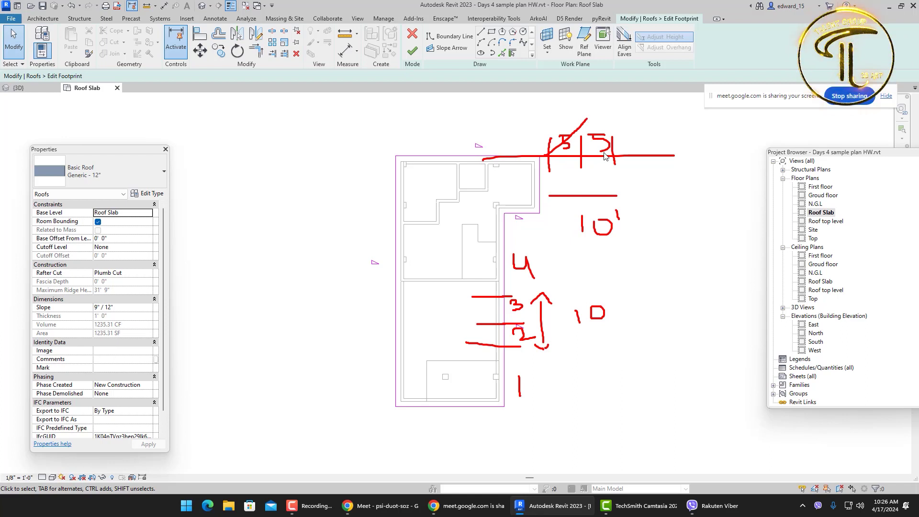
drag(547, 156, 586, 118)
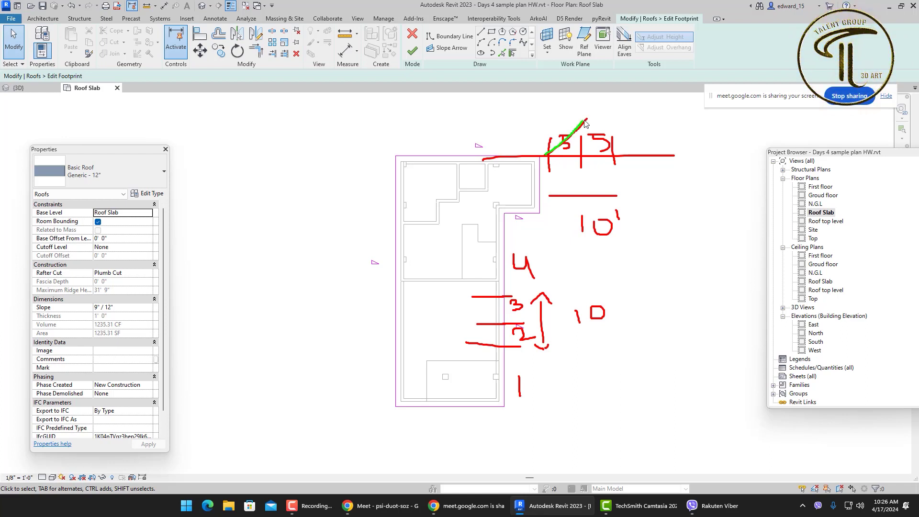
drag(613, 154, 588, 119)
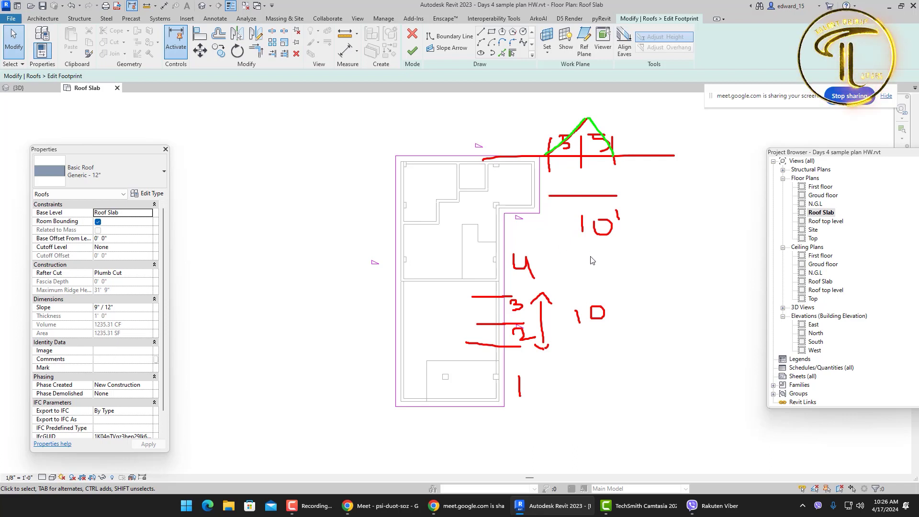
mouse_move(567, 266)
mouse_down()
mouse_move(635, 266)
mouse_move(670, 225)
mouse_move(693, 264)
mouse_move(745, 263)
mouse_up()
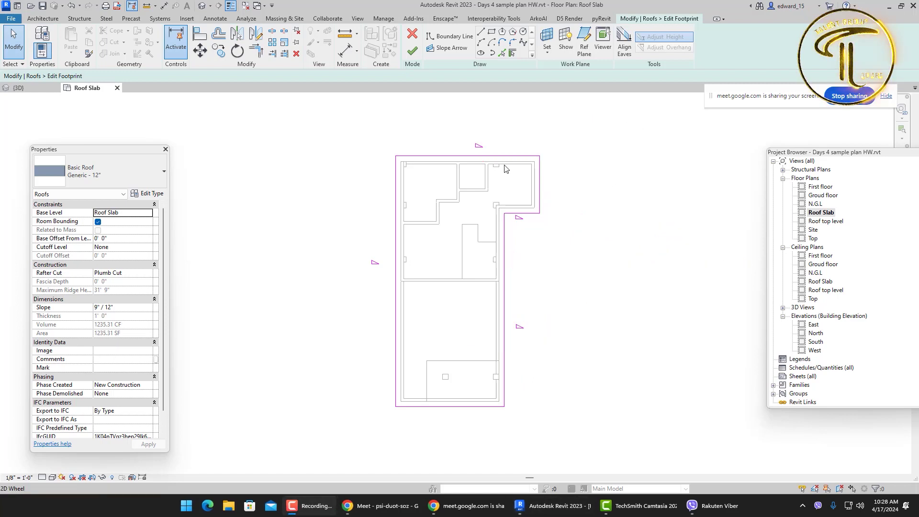
Step: Draw a short horizontal boundary line with Defines slope on, from the footprint's long right edge inward across the house
click(547, 287)
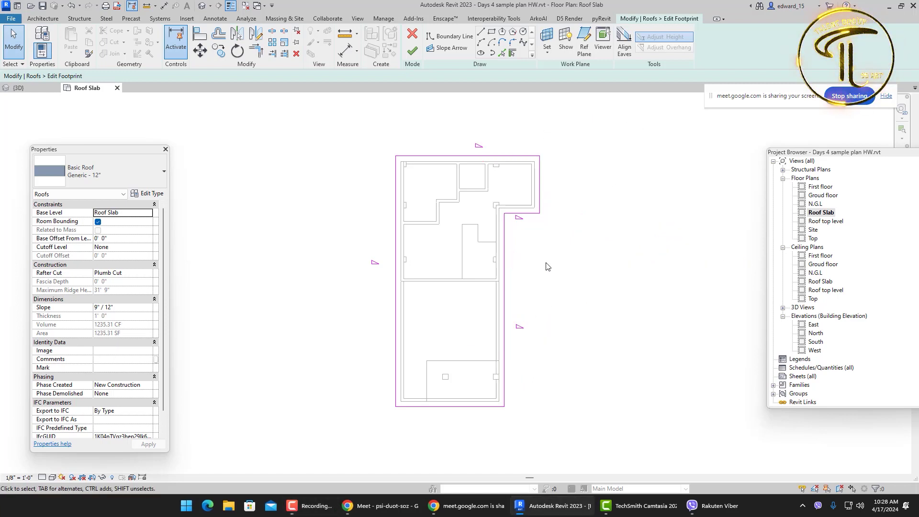
click(481, 33)
click(505, 310)
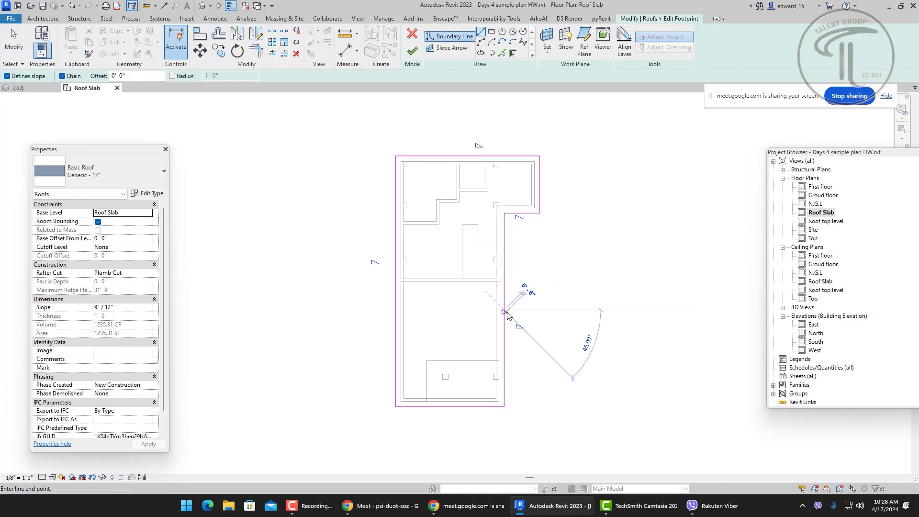
click(458, 310)
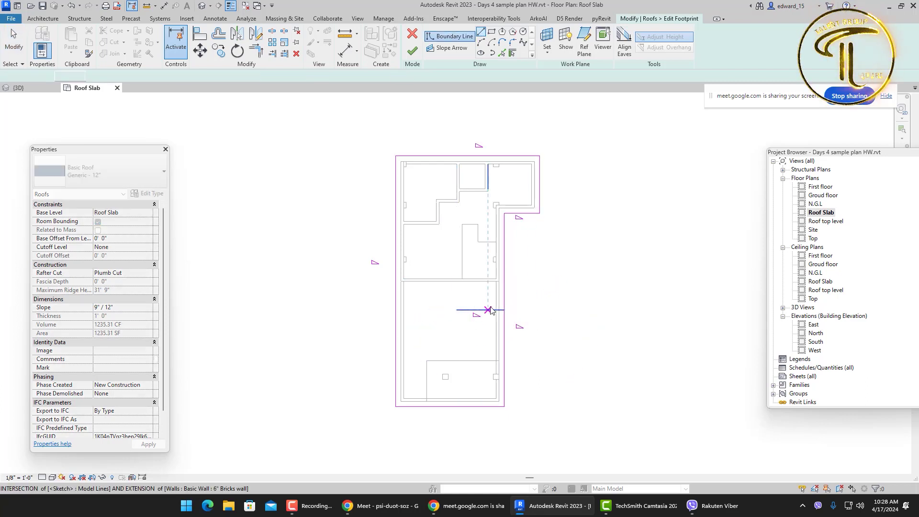
Step: Offset the short horizontal boundary line 5' 0" to both sides, keeping the original line
key(Escape)
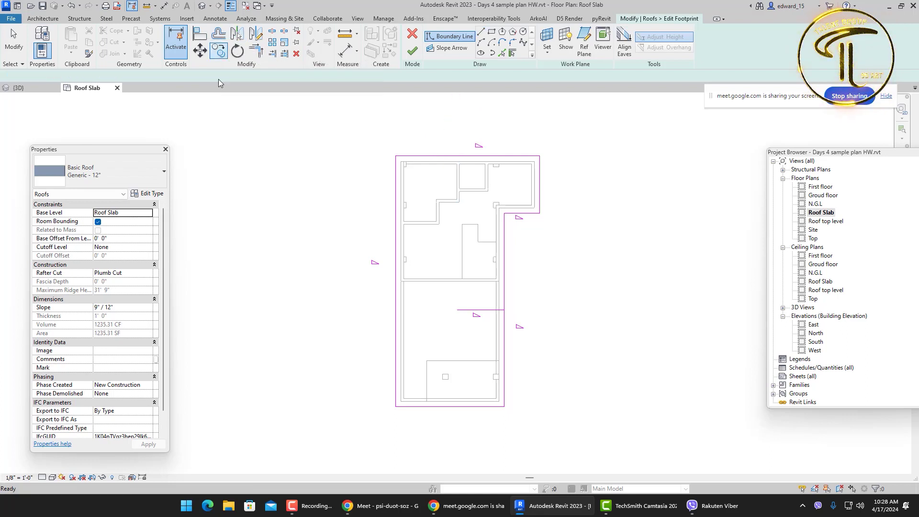
text(of5' 0")
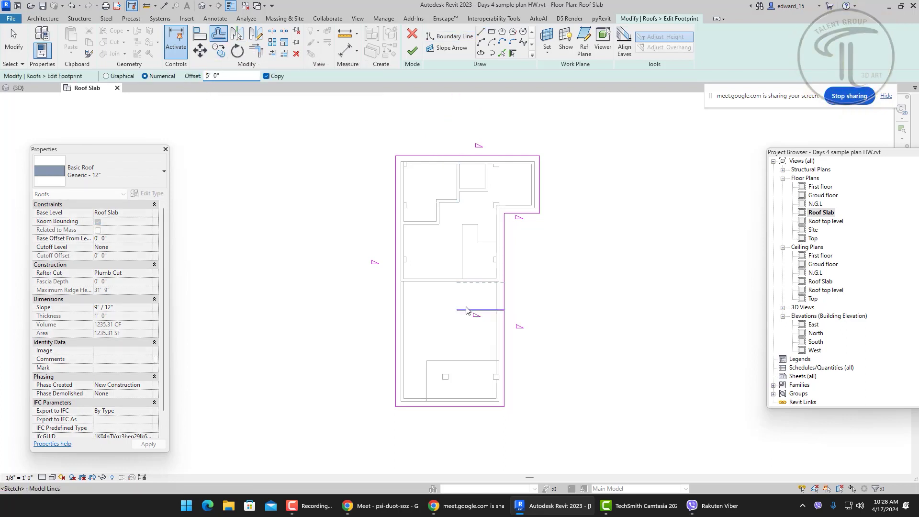
click(466, 308)
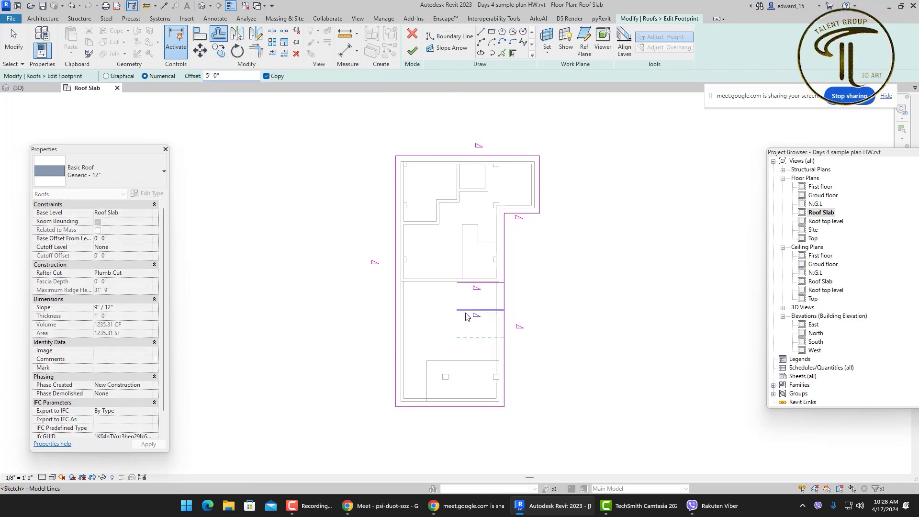
click(484, 317)
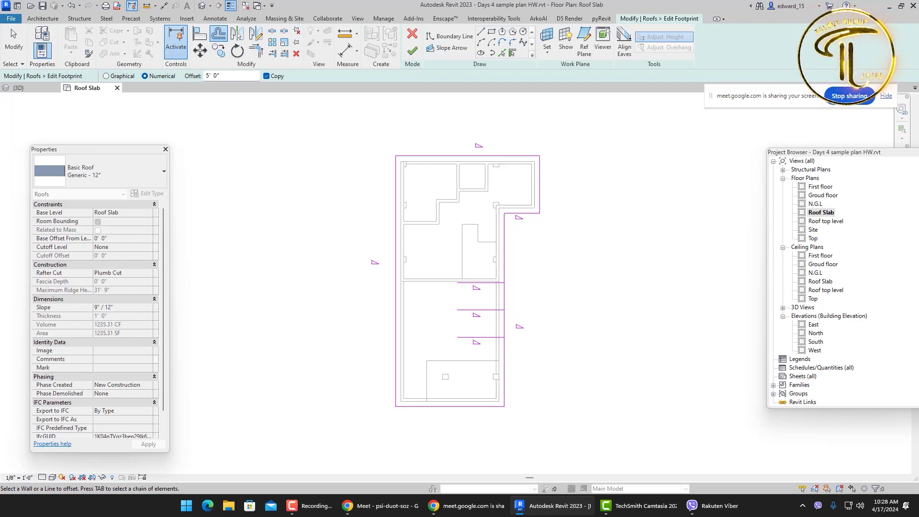
Step: Discard the roof sketch edits, reselect the roof in the Roof Slab plan and reopen its footprint for editing
click(412, 33)
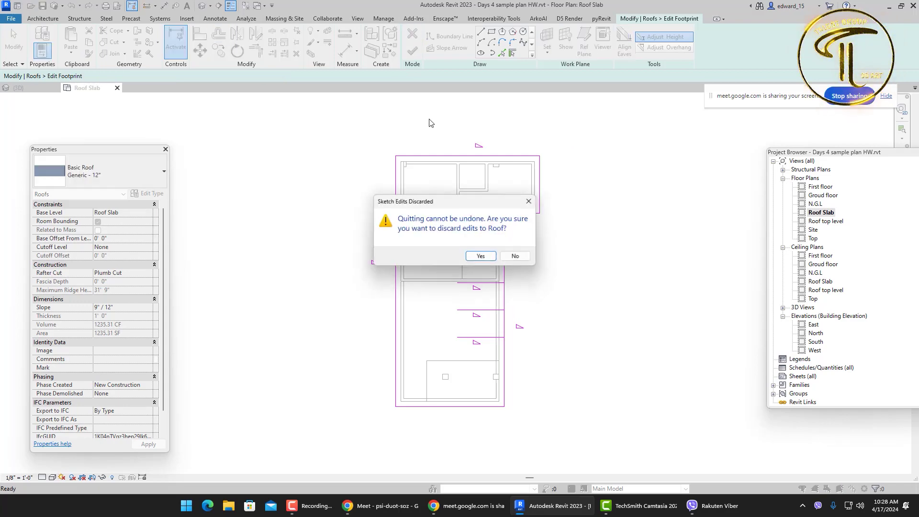
click(476, 259)
click(545, 213)
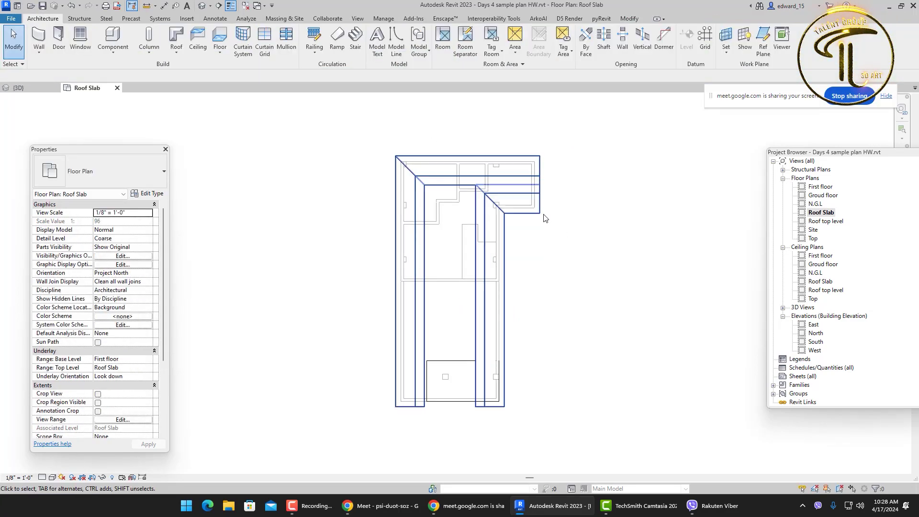
click(821, 213)
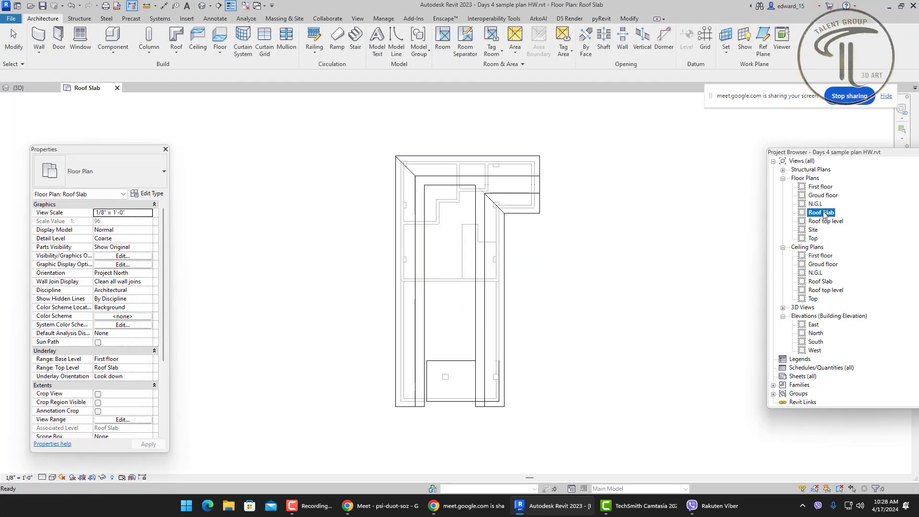
click(536, 212)
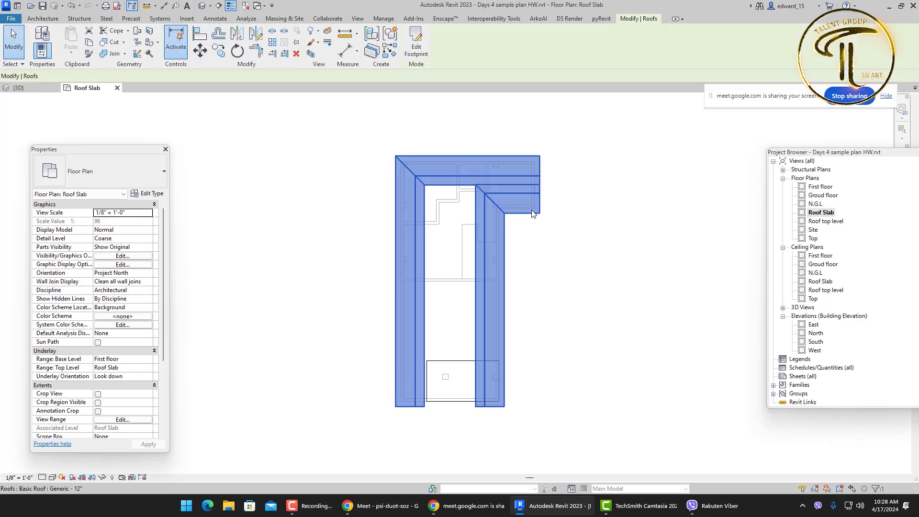
click(424, 54)
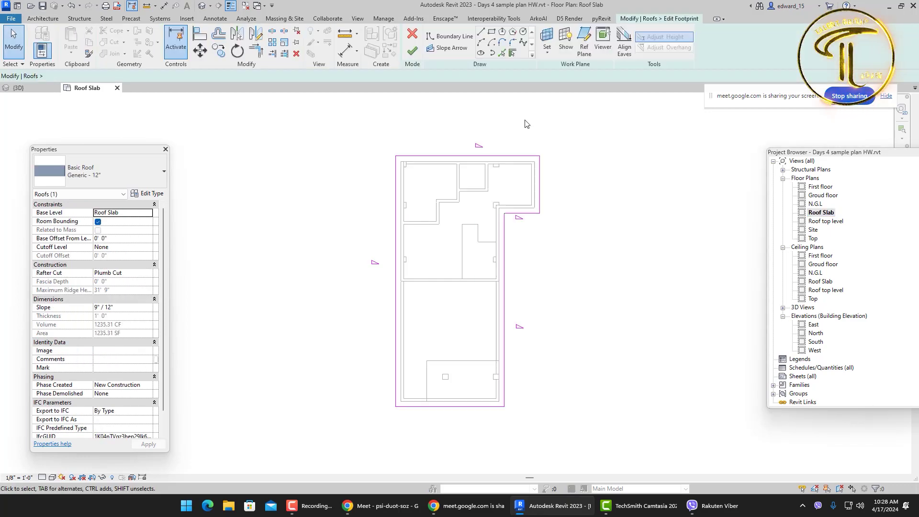
Step: Draw a horizontal boundary line about 8' 3" long from the footprint's long right edge inward, with Defines slope on
click(481, 32)
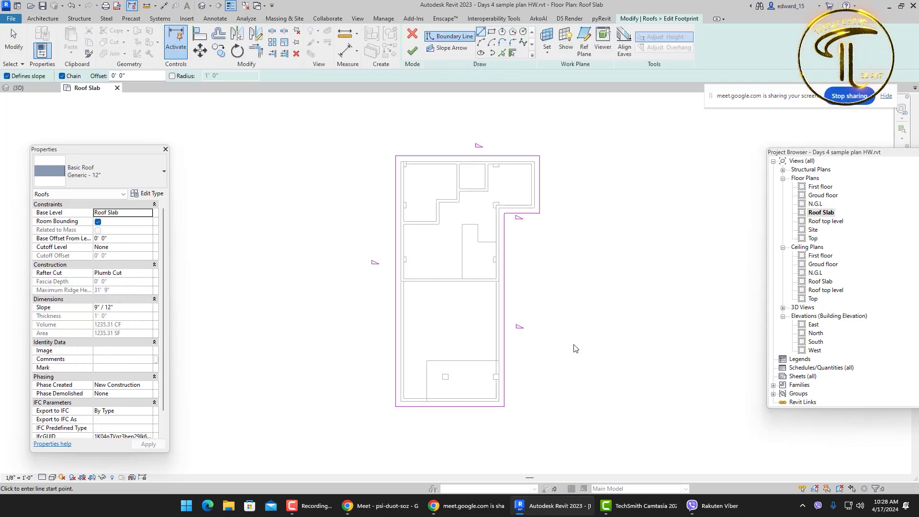
click(504, 311)
click(460, 310)
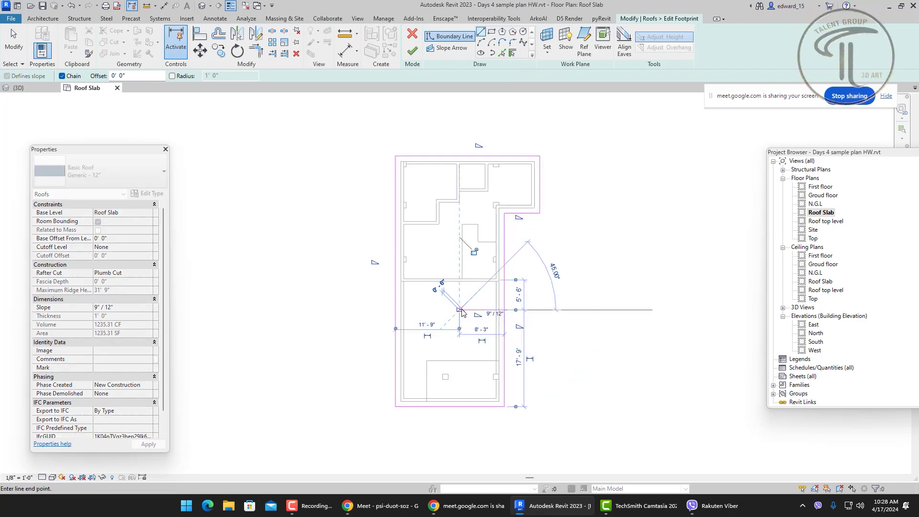
key(Escape)
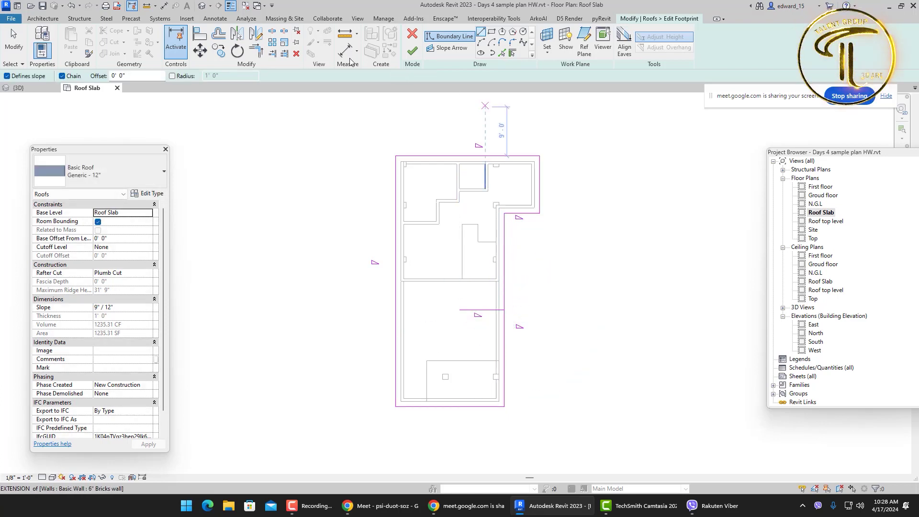
Step: Offset copies of the short boundary line 5' 0" above and below it, then leave the Offset command
click(218, 33)
click(480, 309)
click(483, 315)
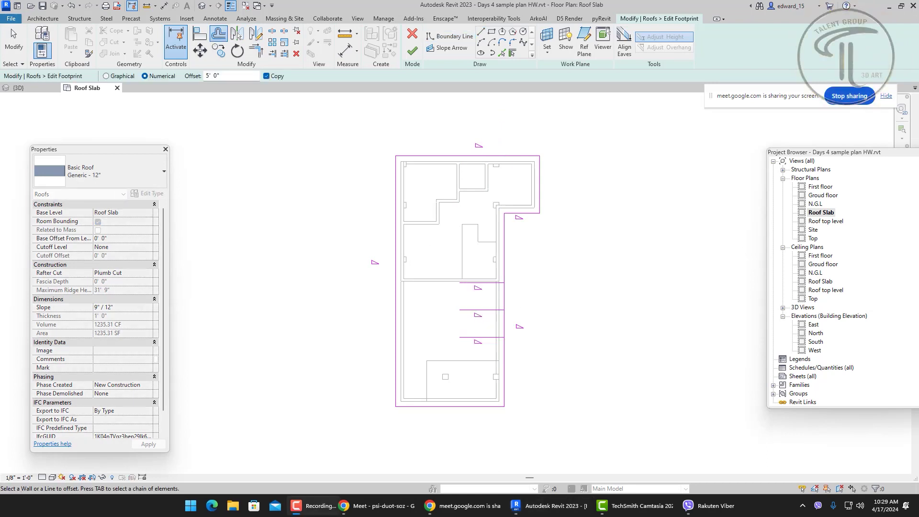
right_click(683, 213)
click(709, 219)
right_click(672, 207)
click(691, 214)
right_click(673, 207)
click(689, 211)
Step: Shrink the program window, find Split Element among the collapsed modify tools, and restore the window to full size
scroll(497, 300, up, 3)
scroll(554, 270, down, 1)
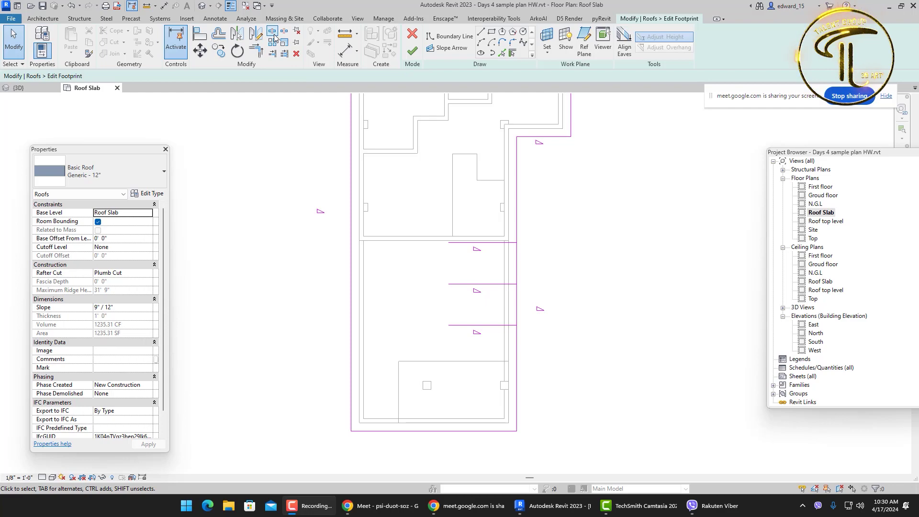
click(901, 6)
drag(510, 80, 472, 35)
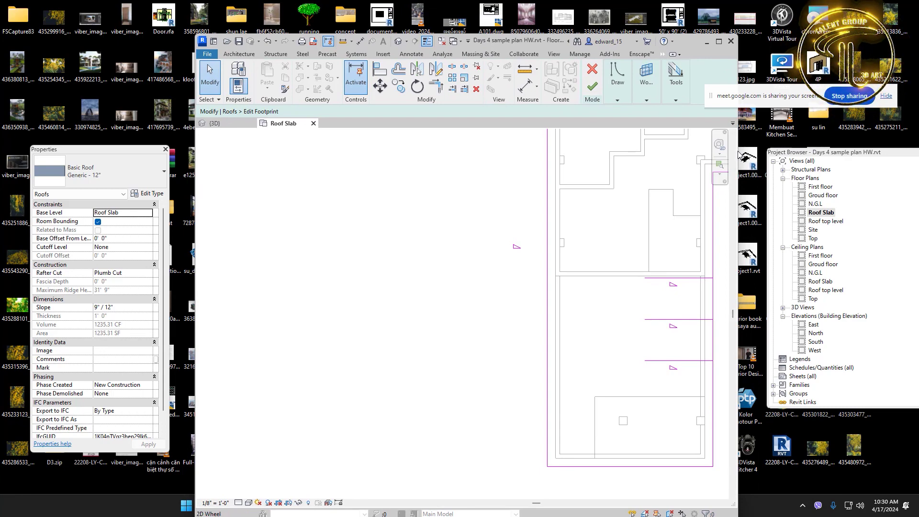
drag(739, 154, 570, 154)
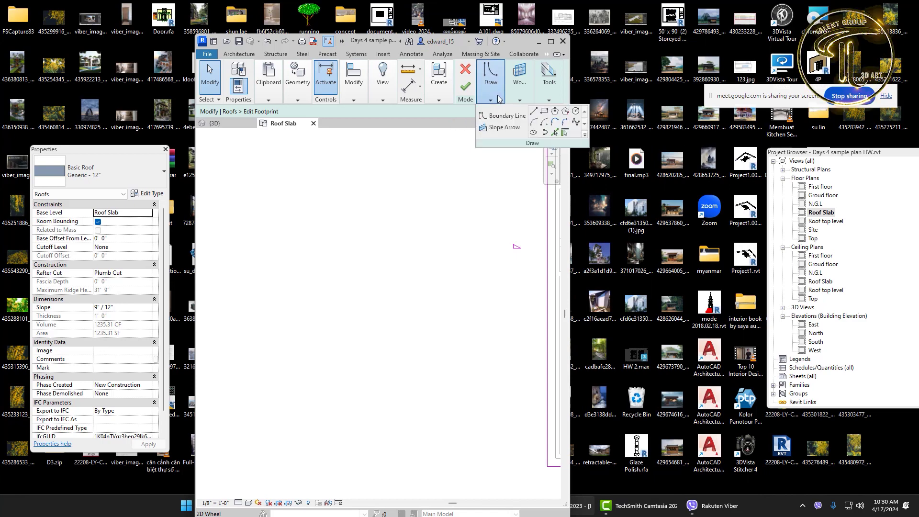
mouse_move(525, 99)
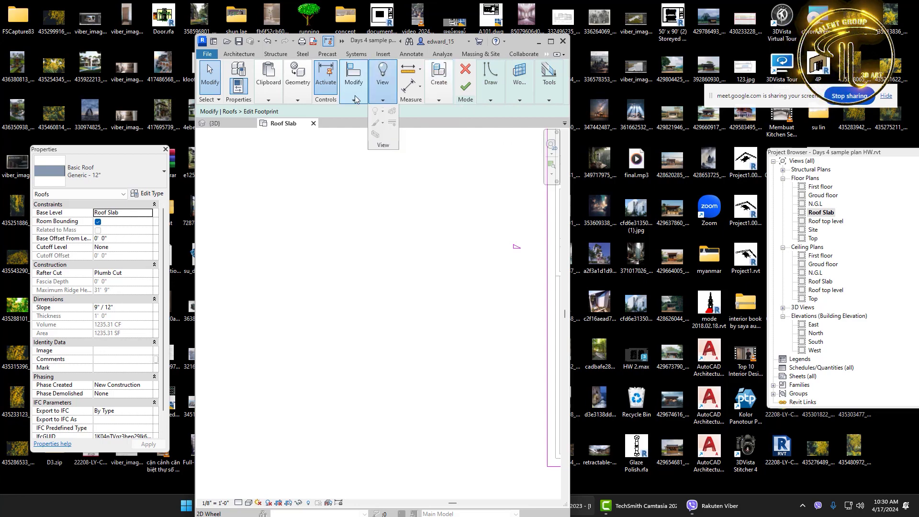
mouse_move(381, 100)
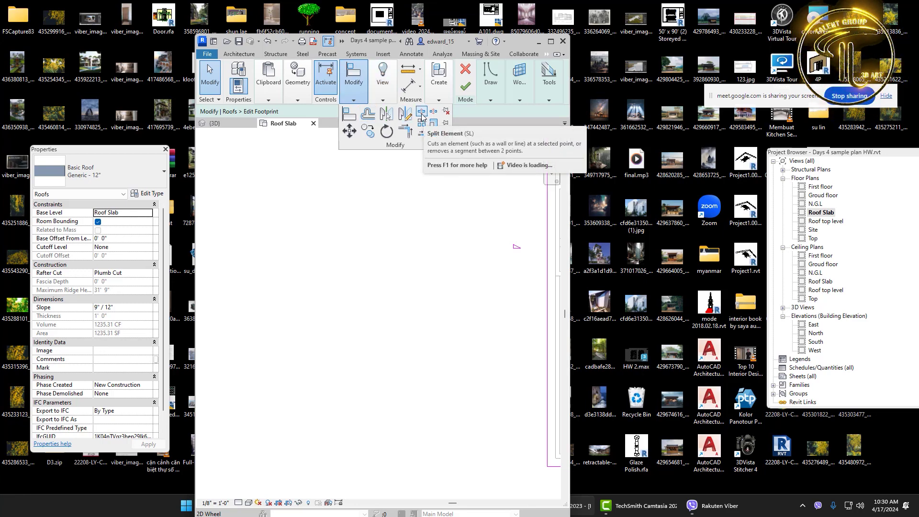
click(551, 41)
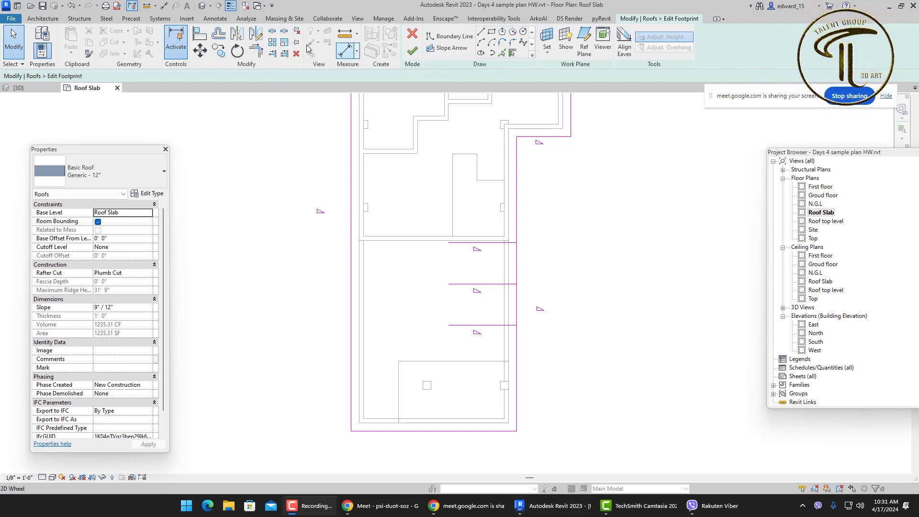
Step: Try Split Element at two points on the footprint's long right edge above the short lines, with Delete Inner Segment off
click(272, 30)
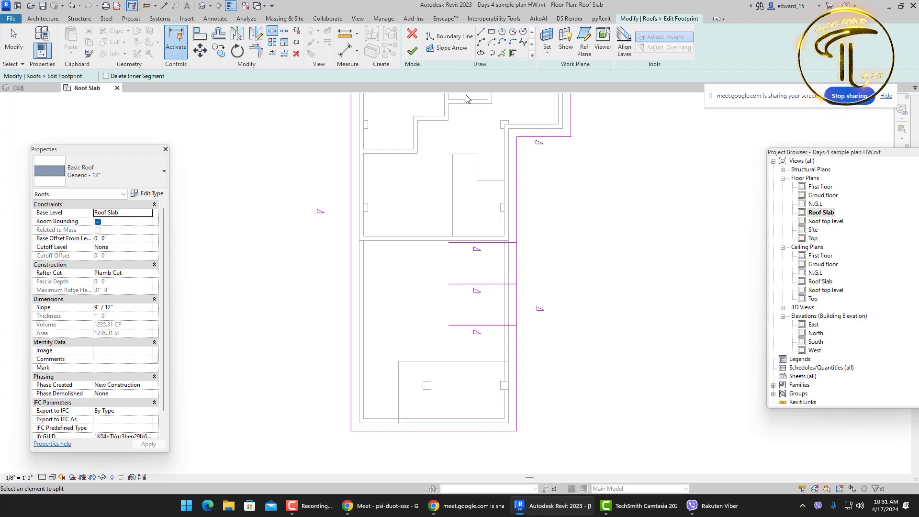
click(517, 169)
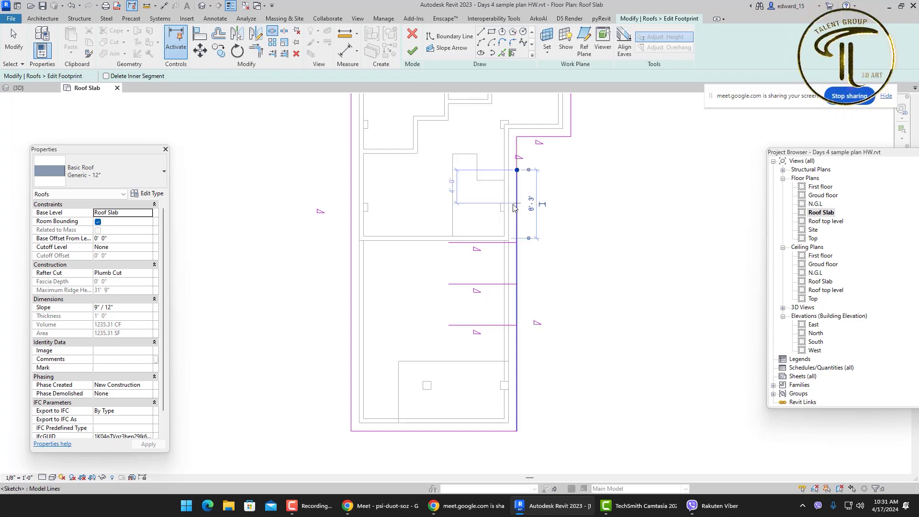
click(516, 204)
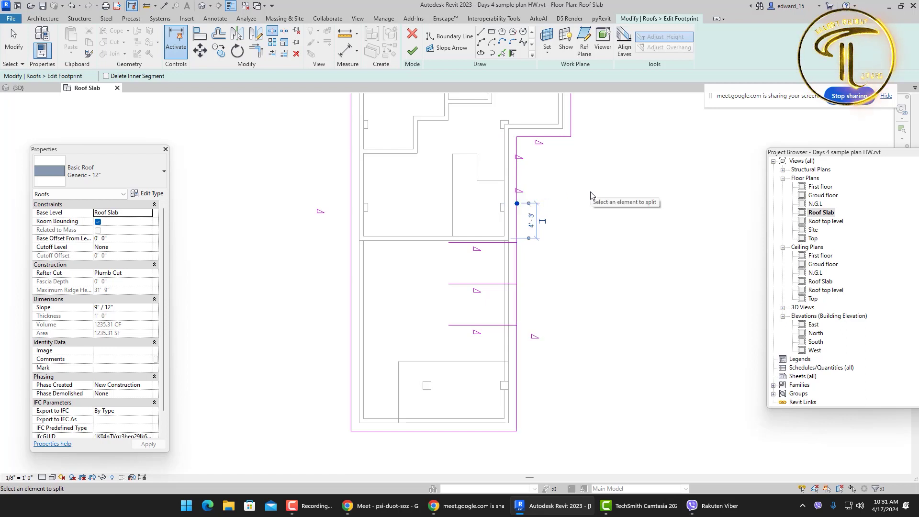
key(Escape)
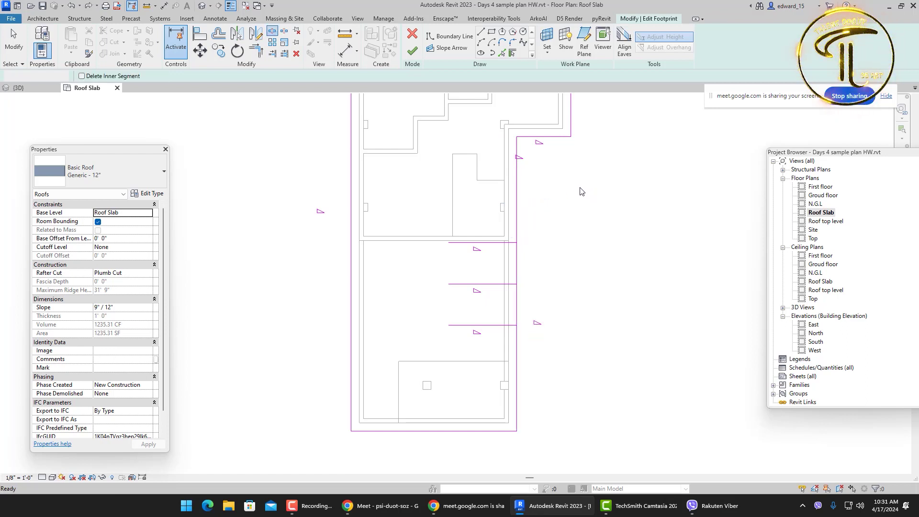
Step: Split the long right edge at two points with Delete Inner Segment on, and undo the split
click(127, 76)
click(517, 181)
click(517, 212)
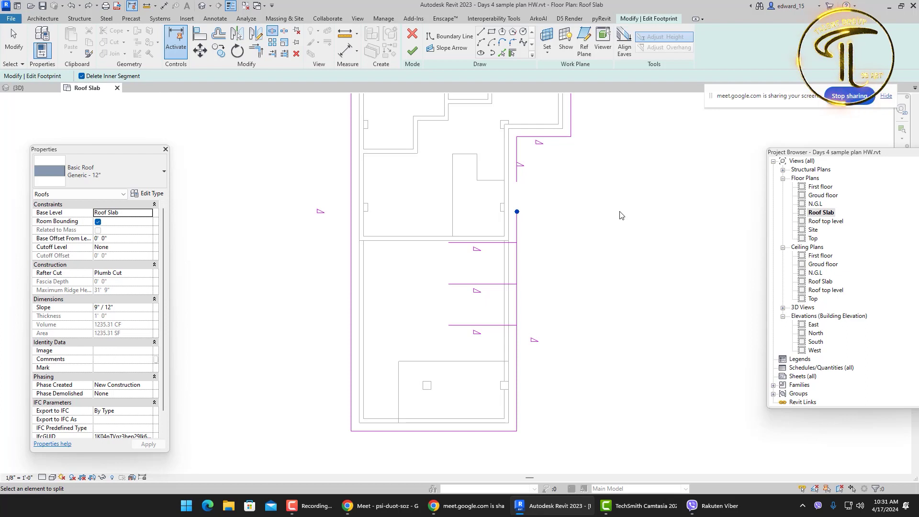
key(ctrl+z)
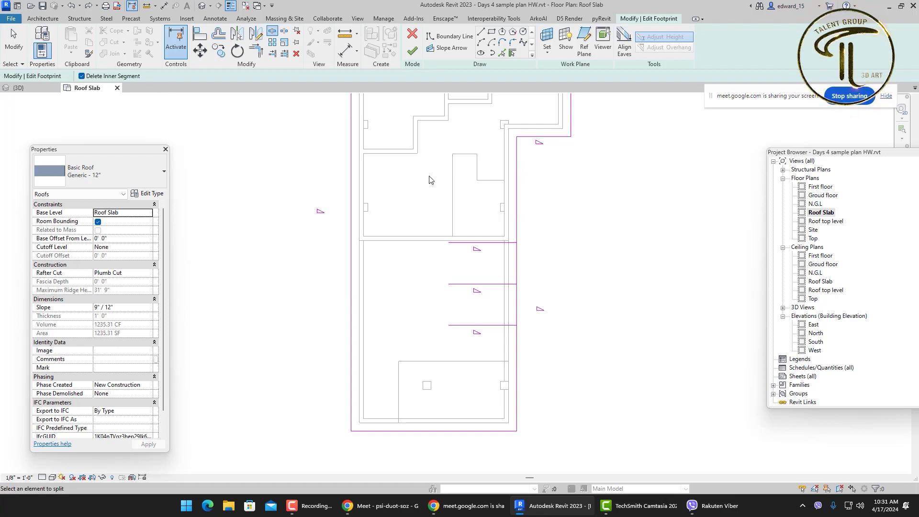
Step: Turn off Delete Inner Segment and split the long right edge where the uppermost short line meets it
click(112, 78)
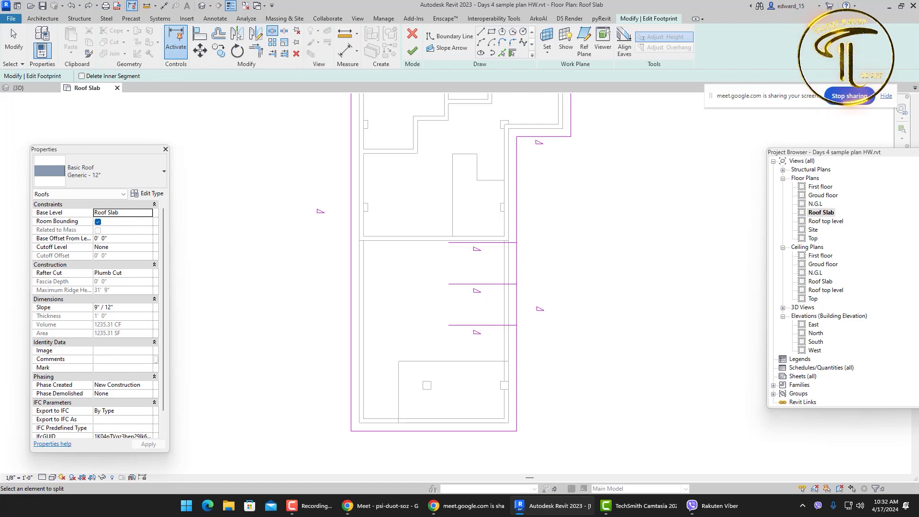
key(F10)
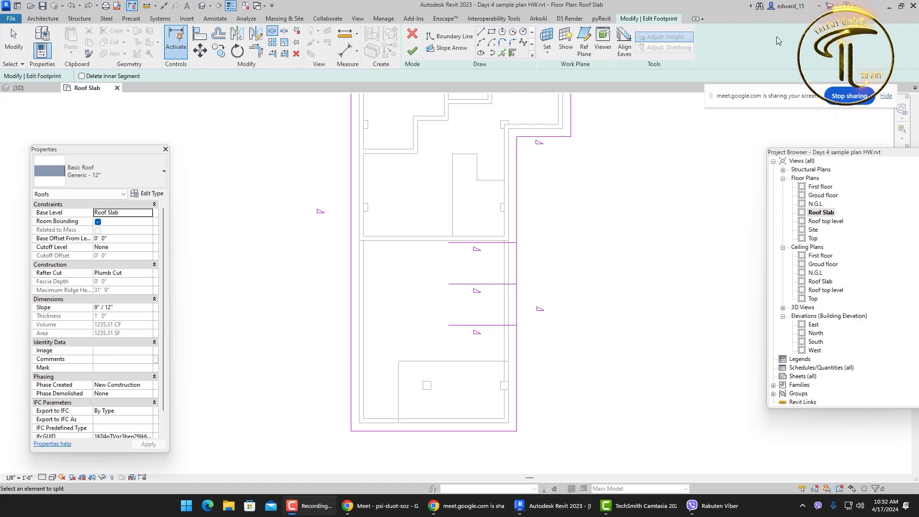
scroll(533, 273, up, 10)
scroll(493, 225, up, 2)
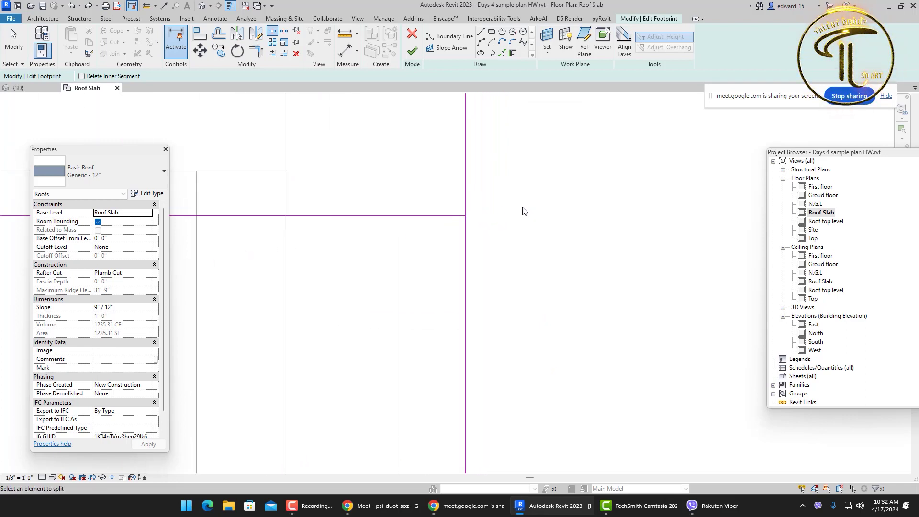
key(s)
key(l)
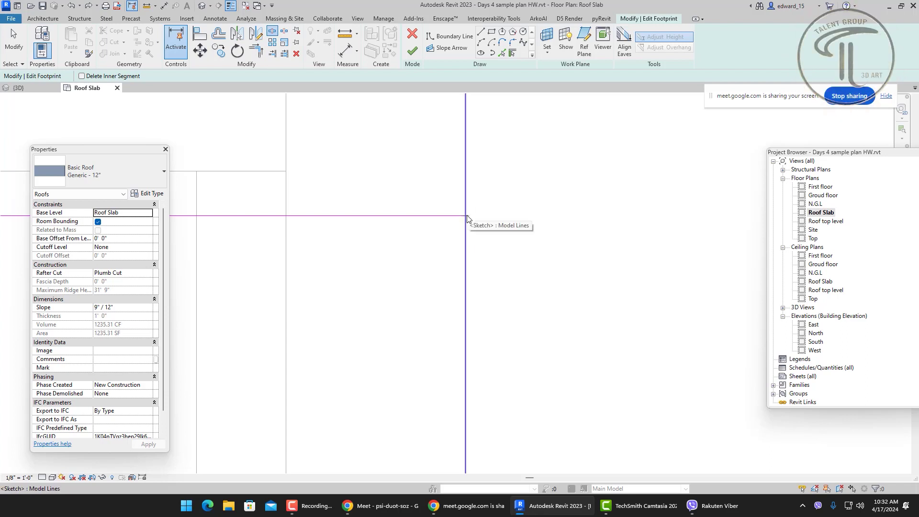
key(s)
key(l)
scroll(519, 236, down, 5)
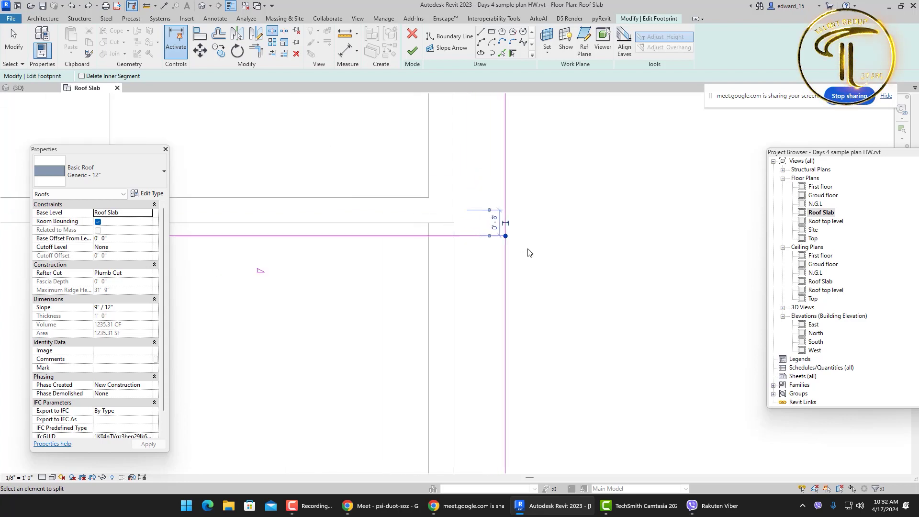
scroll(535, 247, down, 3)
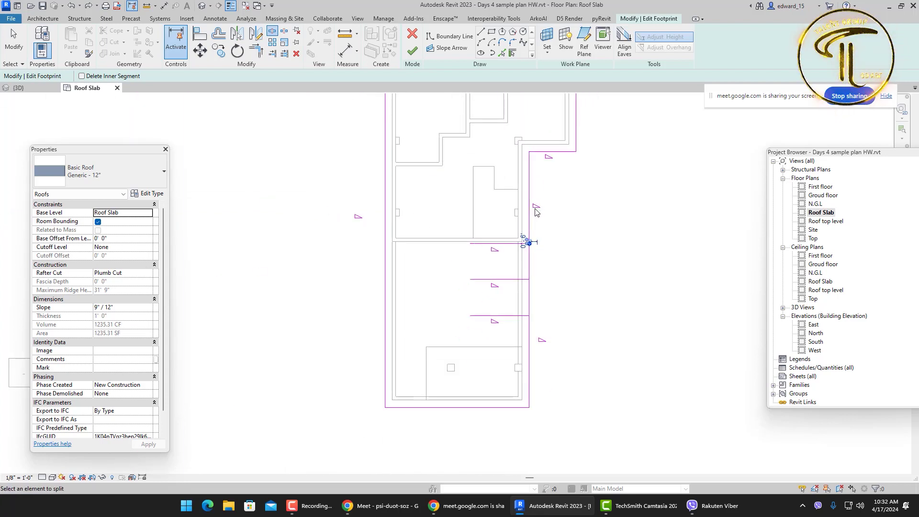
Step: Split the long right edge where the middle and lowest short lines meet it, and end the Split Element command
scroll(531, 278, up, 4)
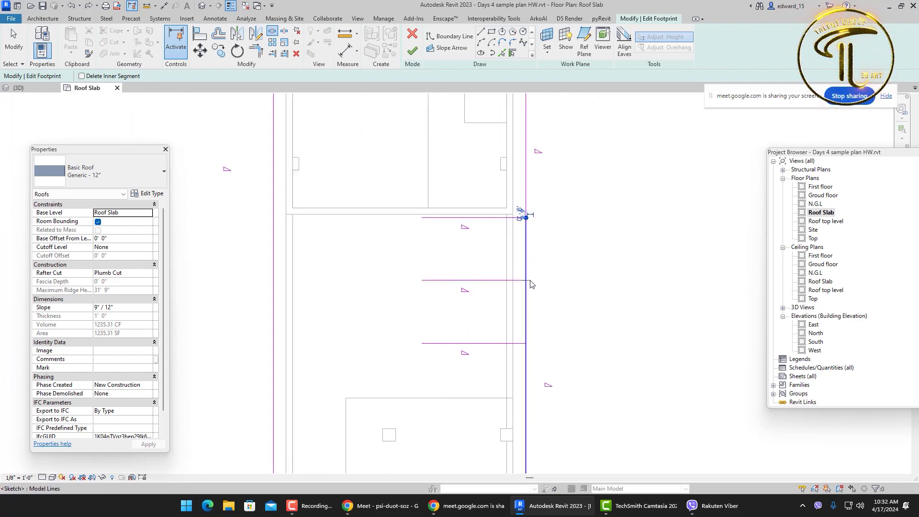
click(523, 280)
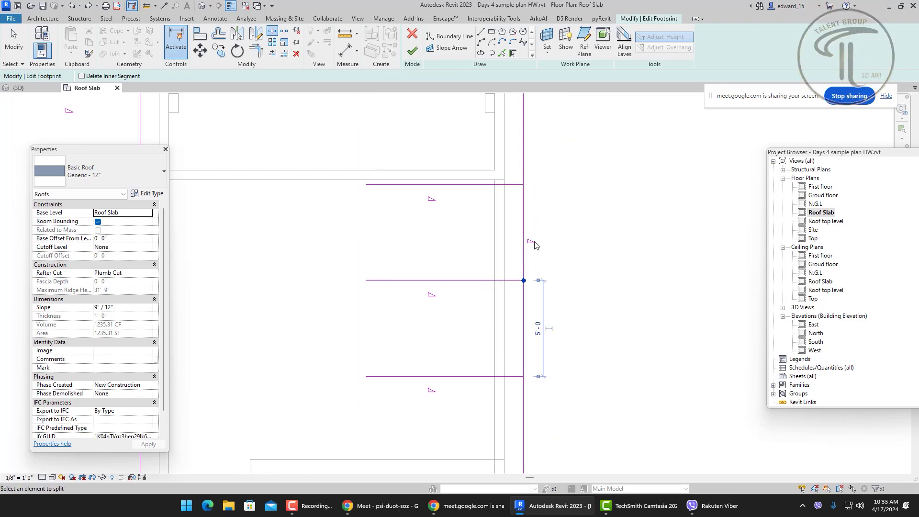
scroll(536, 247, down, 1)
click(527, 345)
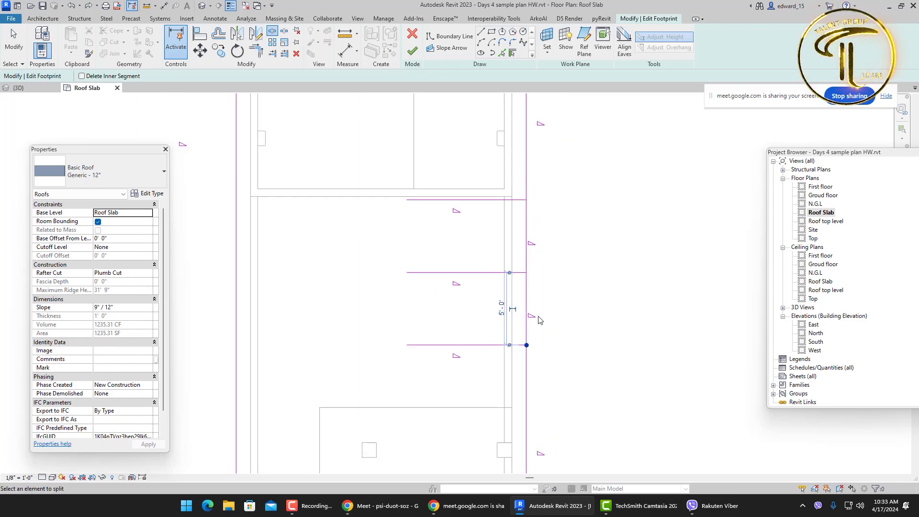
click(591, 267)
right_click(592, 234)
click(604, 239)
right_click(611, 223)
click(618, 227)
right_click(612, 224)
click(622, 227)
scroll(622, 225, down, 2)
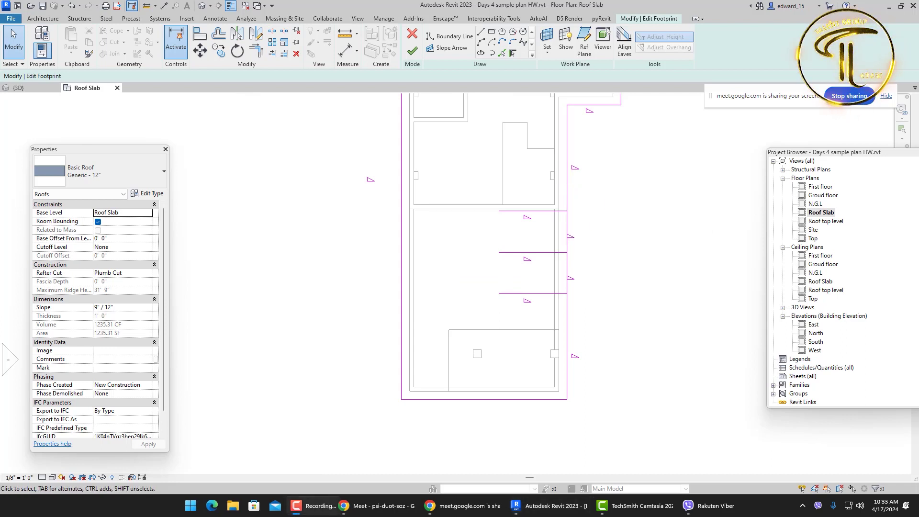
Step: Turn off Defines Slope for the two 5' segments of the long right edge between the three short guide lines
click(567, 234)
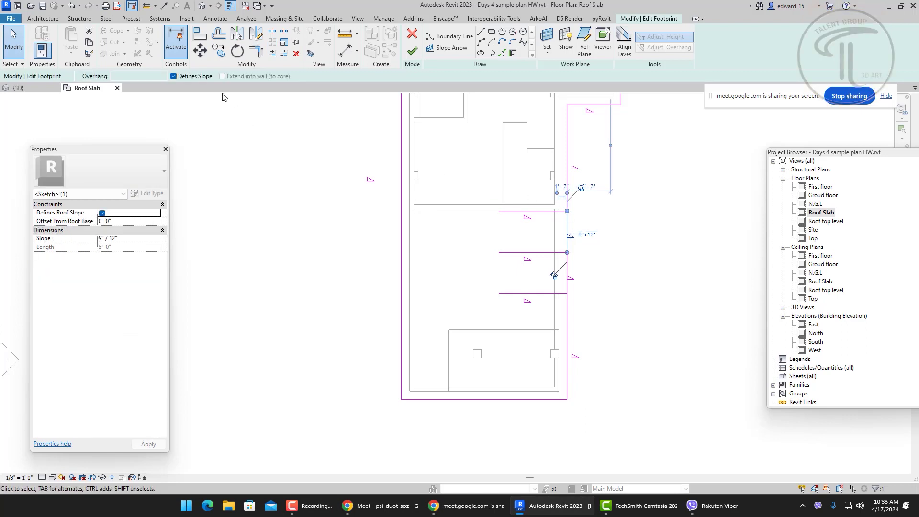
click(626, 264)
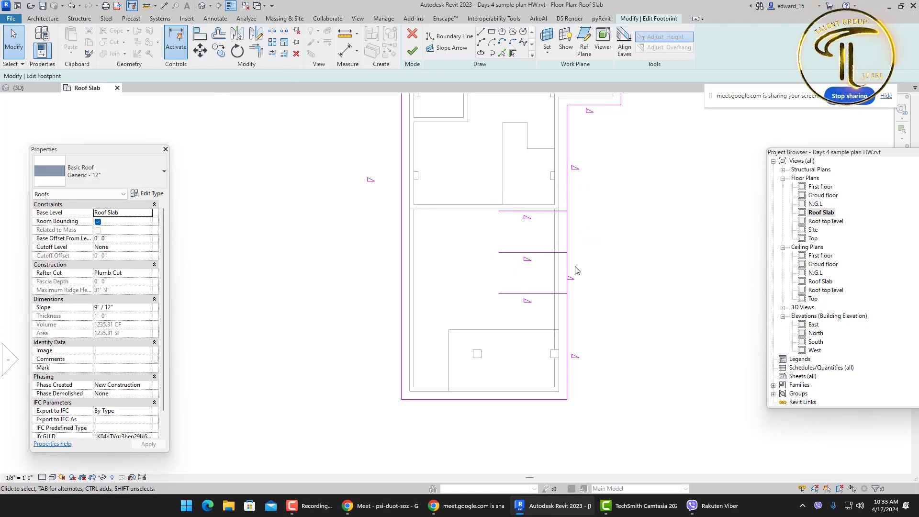
click(568, 272)
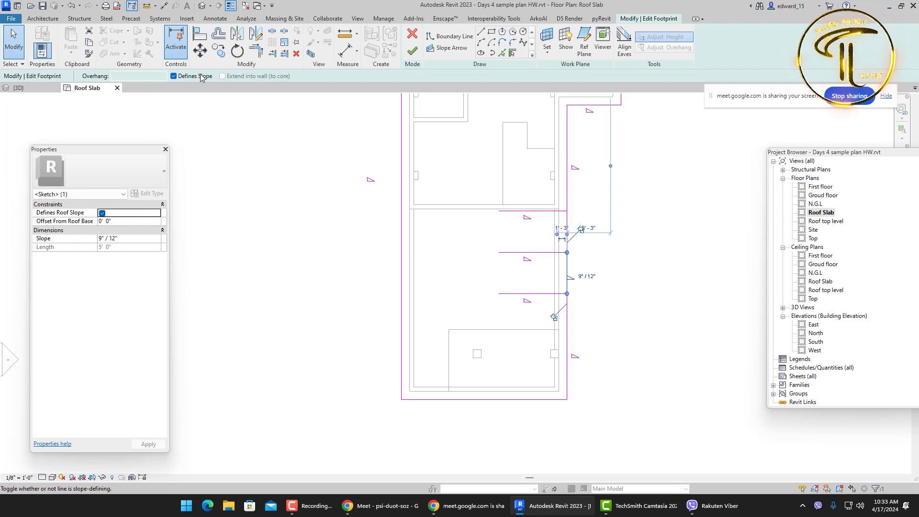
click(641, 240)
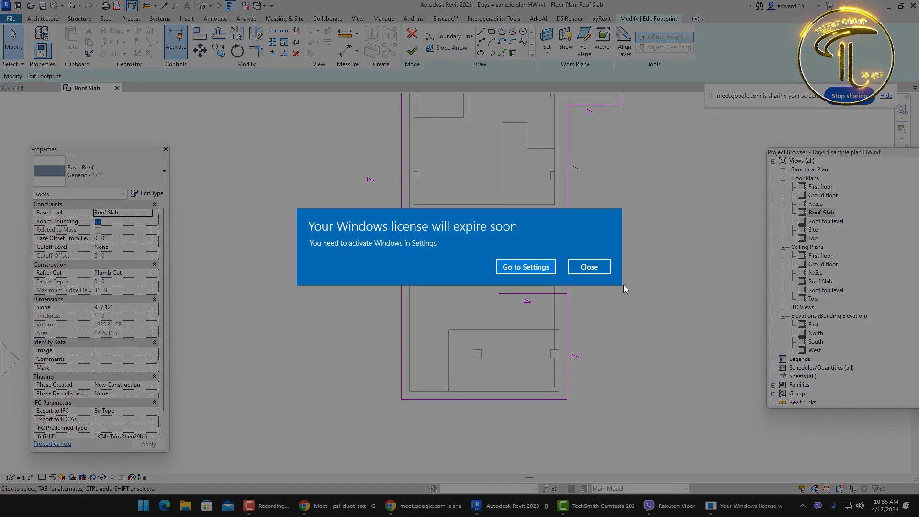
Step: Dismiss the Windows activation notice and draw a 5' slope arrow along the right edge from the uppermost short line to the middle one
click(596, 268)
click(448, 48)
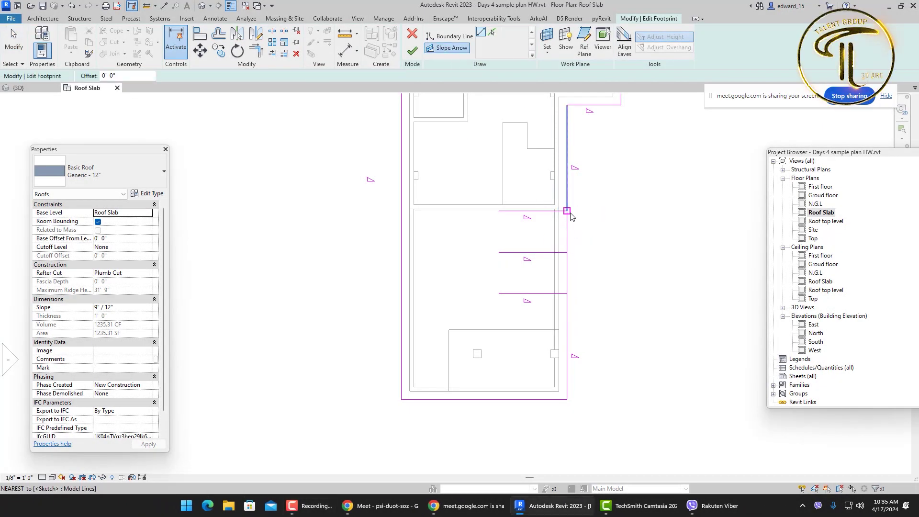
click(567, 210)
click(567, 253)
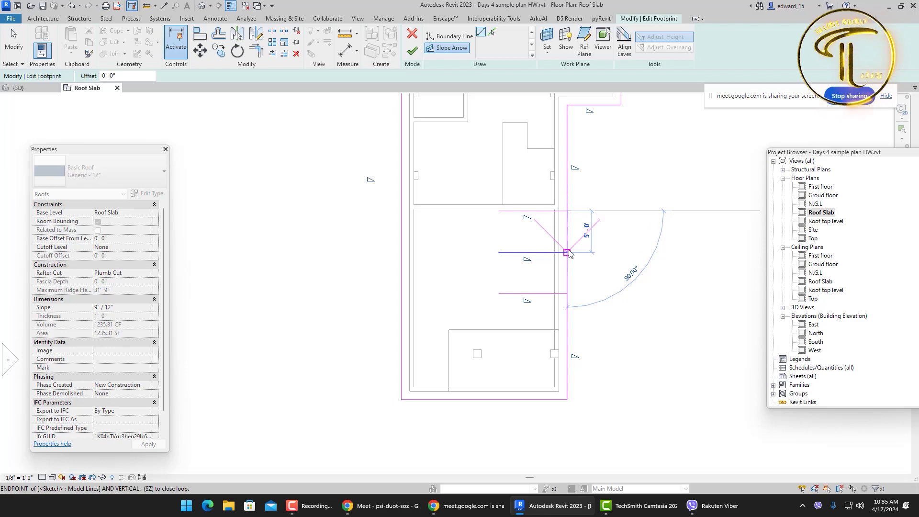
key(Escape)
key(Escape)
key(Escape)
Step: Draw a second 5' slope arrow along the right edge from the lowest short line to the tail-to-head meeting point at the middle line
click(448, 48)
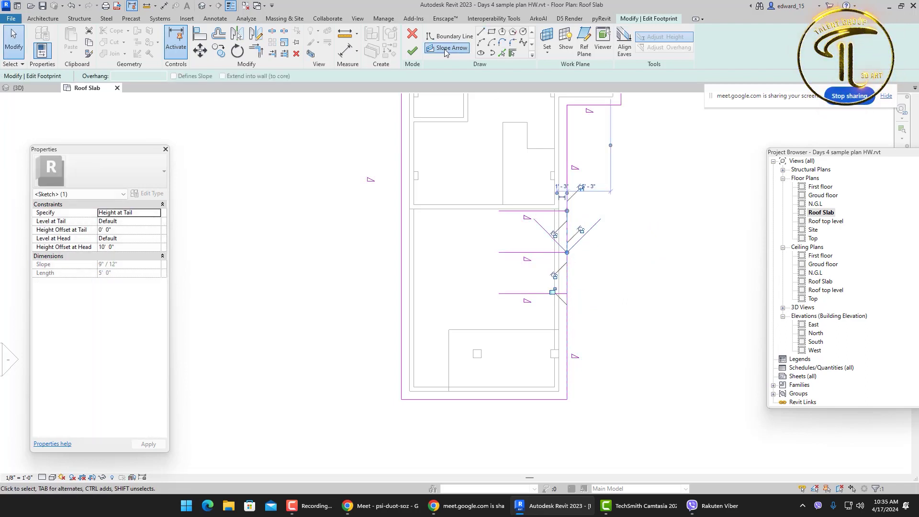
click(567, 293)
click(567, 253)
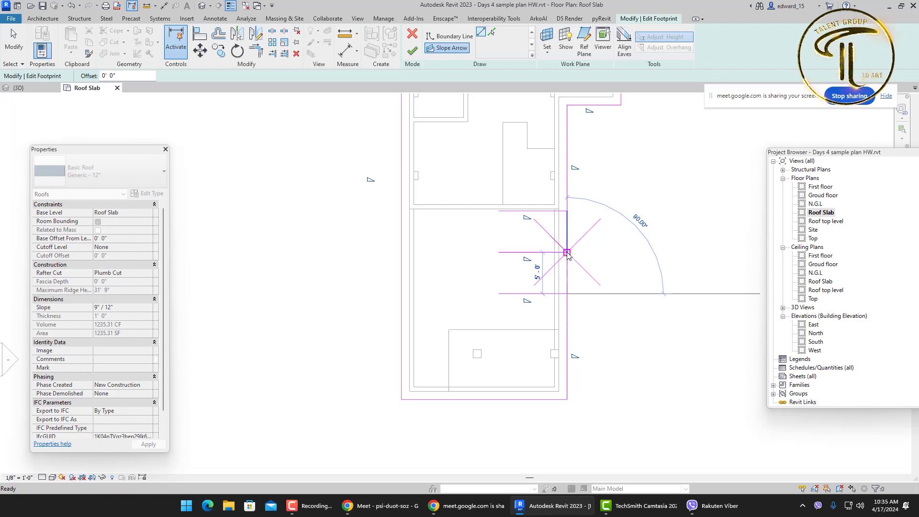
key(Escape)
key(Escape)
right_click(672, 201)
click(695, 206)
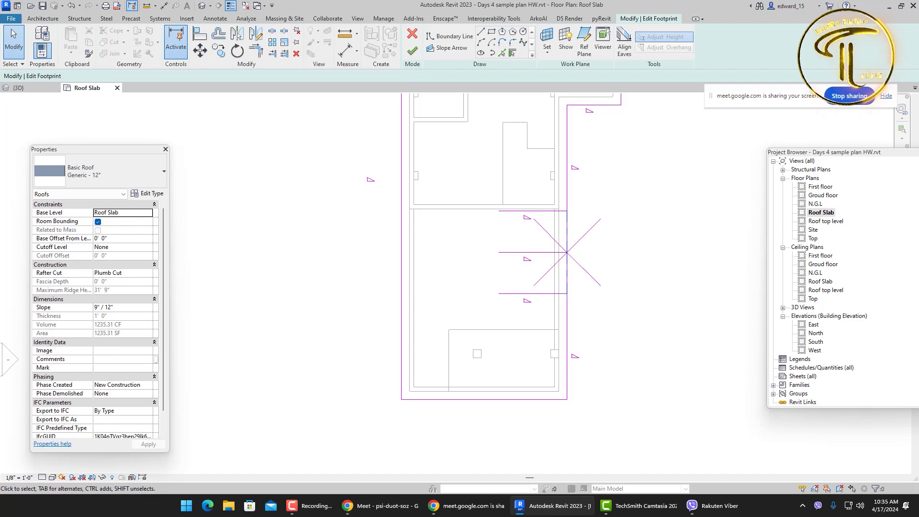
Step: Delete the three short horizontal guide lines from the roof footprint sketch
scroll(572, 244, up, 2)
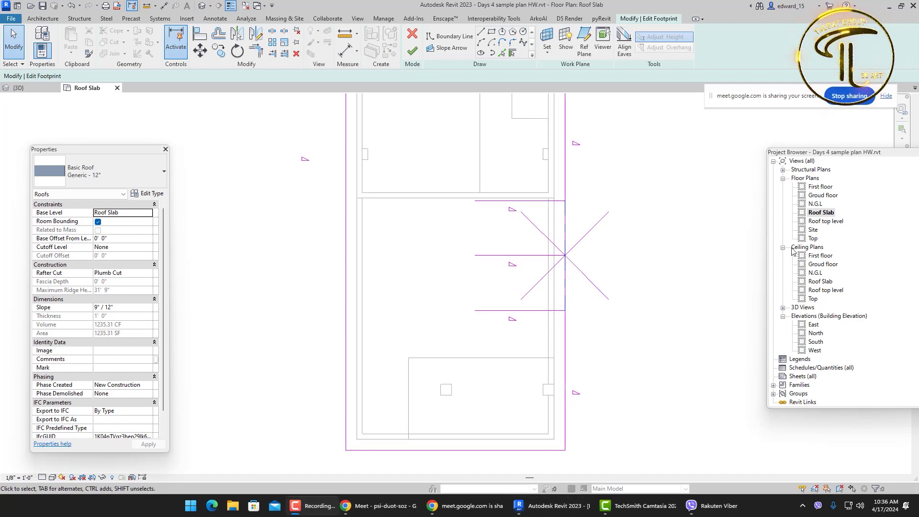
click(485, 201)
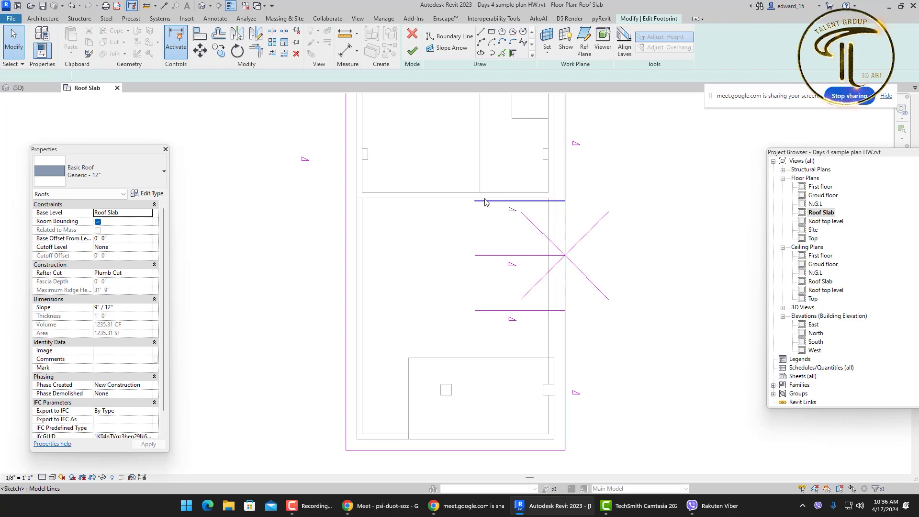
click(298, 55)
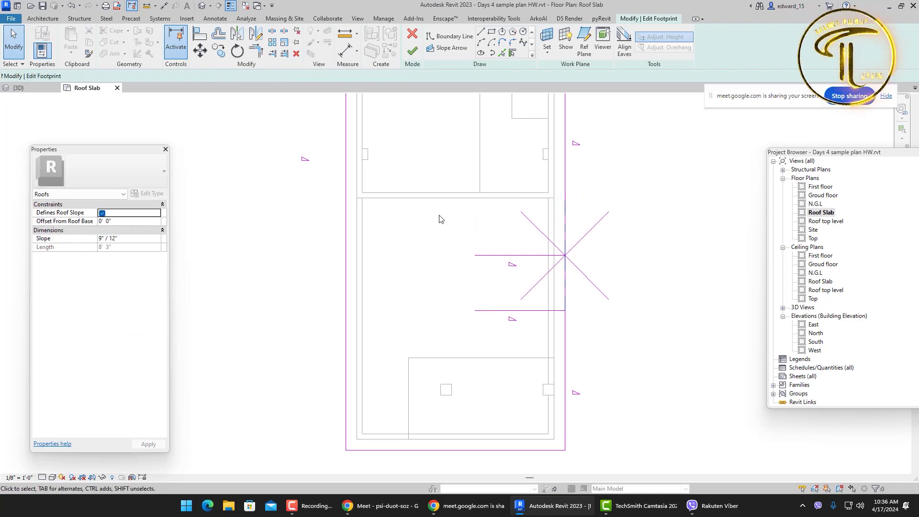
click(481, 257)
click(300, 56)
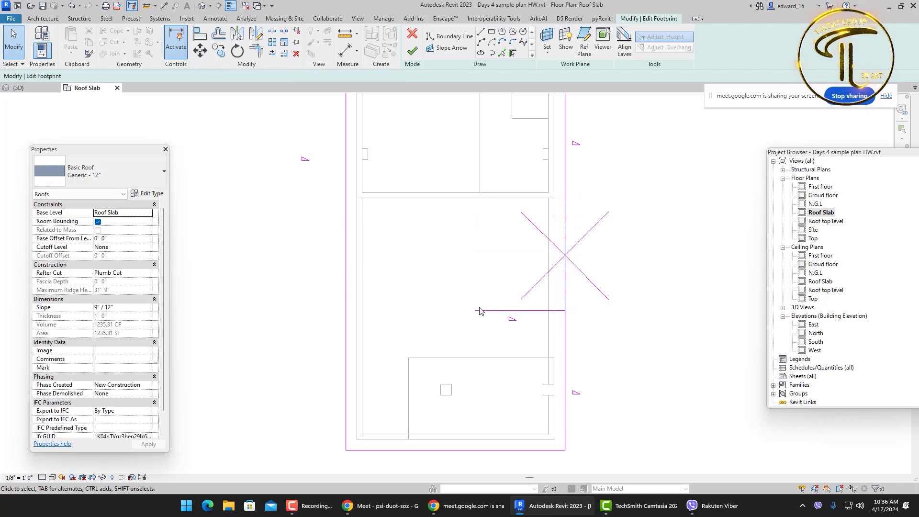
click(484, 311)
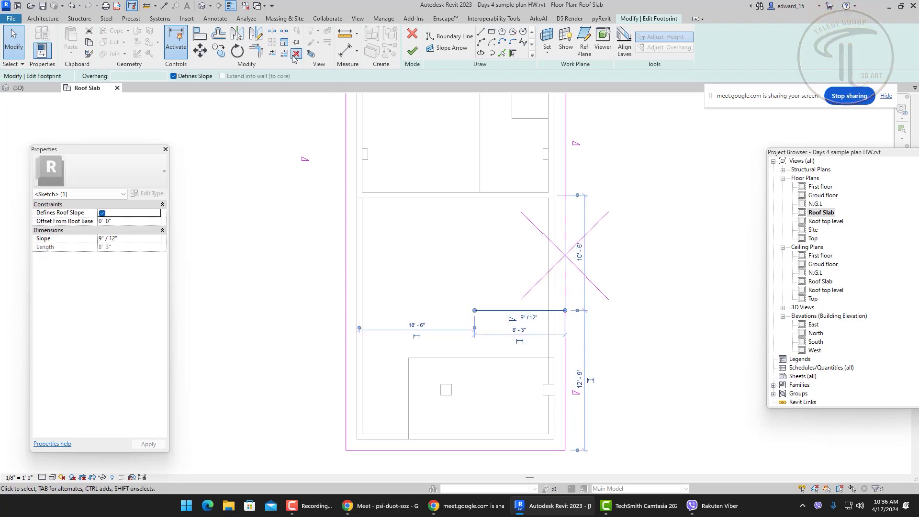
click(295, 55)
Step: Finish the roof footprint edit and show the roof in the default 3D view
click(412, 50)
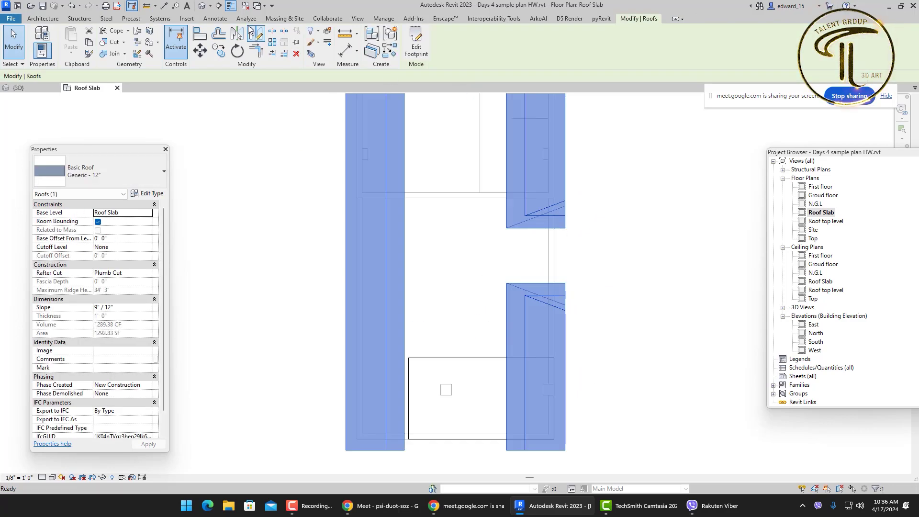
click(202, 6)
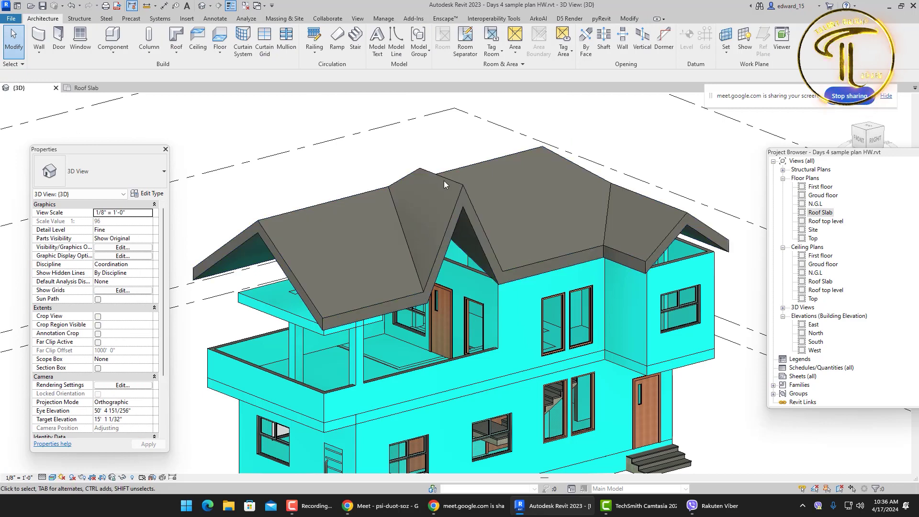
key(Escape)
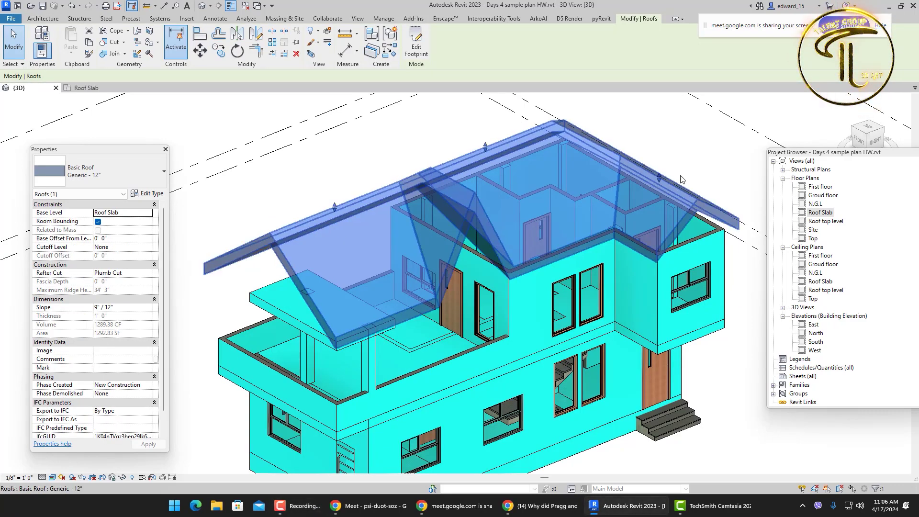
Step: Reopen the roof's footprint sketch in 3D and inspect the properties of the short front edge and of a slope arrow
click(712, 147)
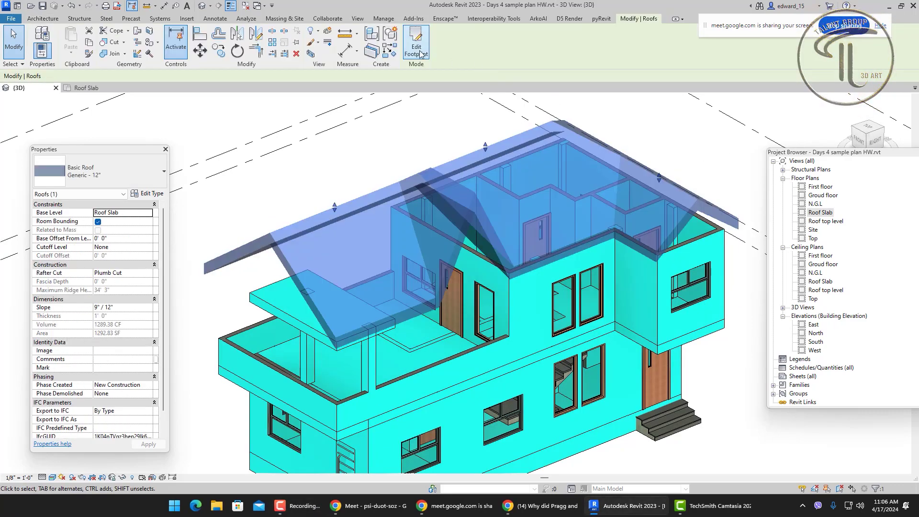
click(416, 43)
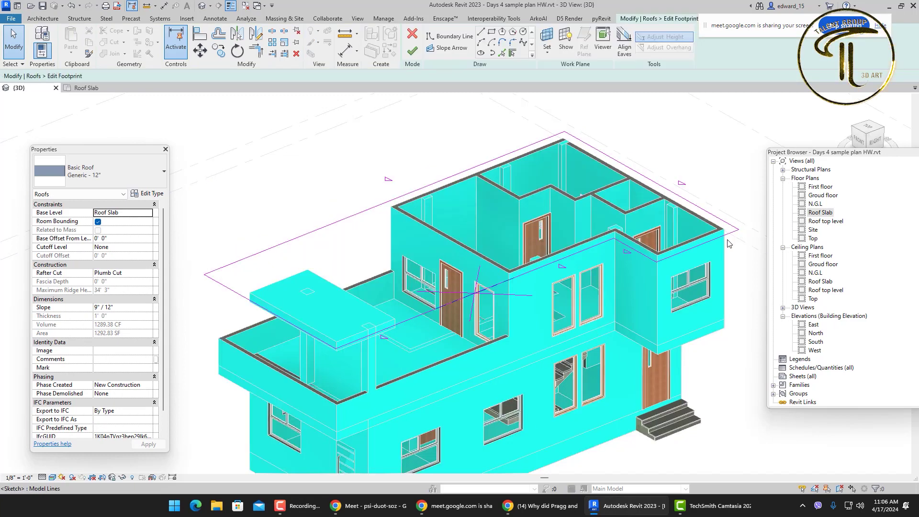
click(635, 250)
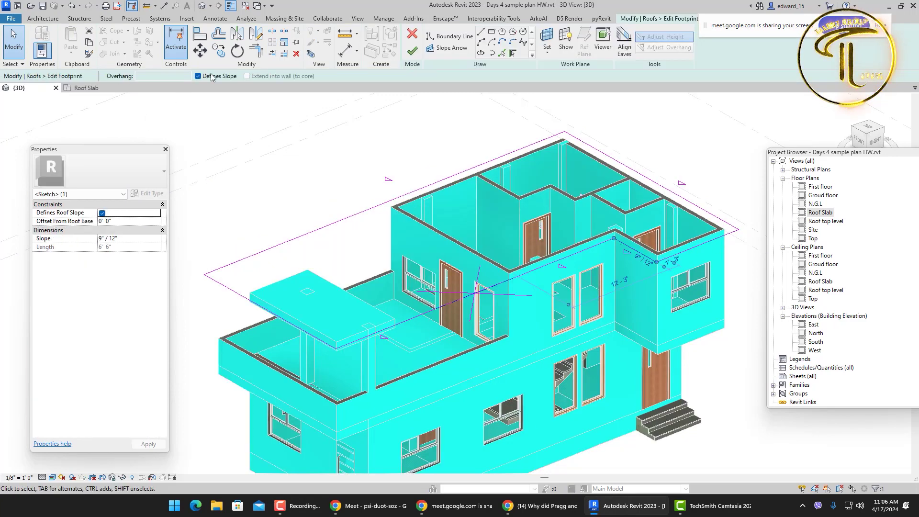
key(Escape)
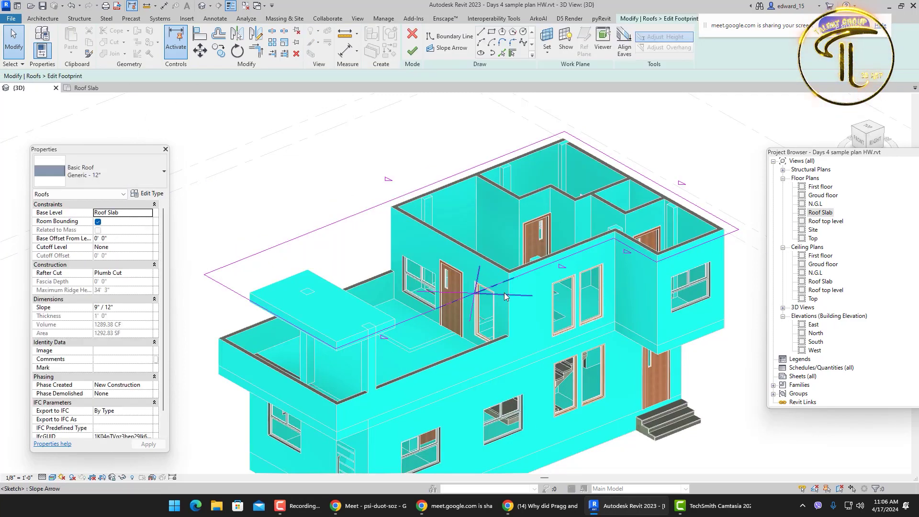
click(505, 296)
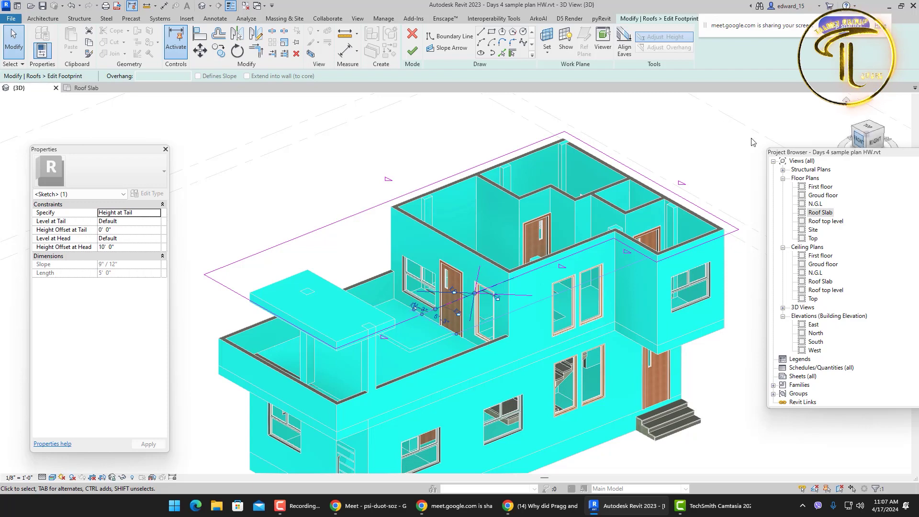
Step: Finish the roof footprint sketch to generate the sloped roof and check it in the 3D view
click(412, 50)
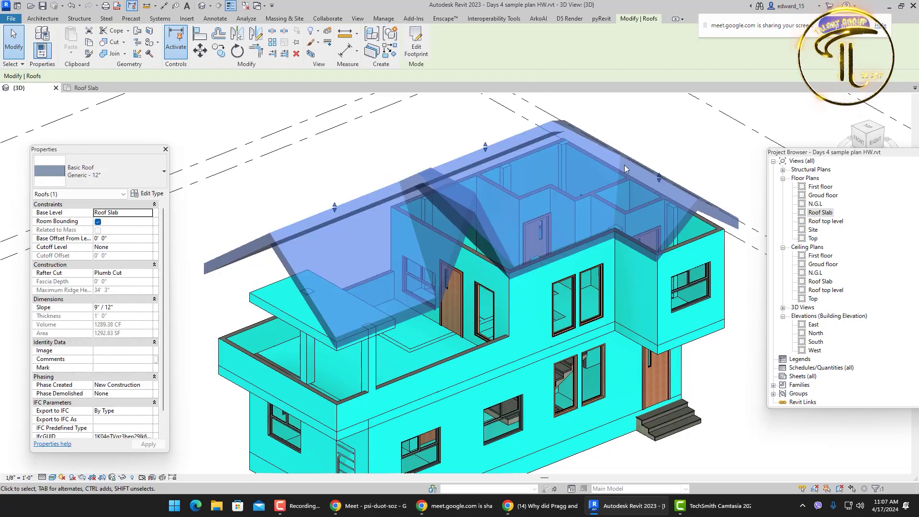
click(682, 152)
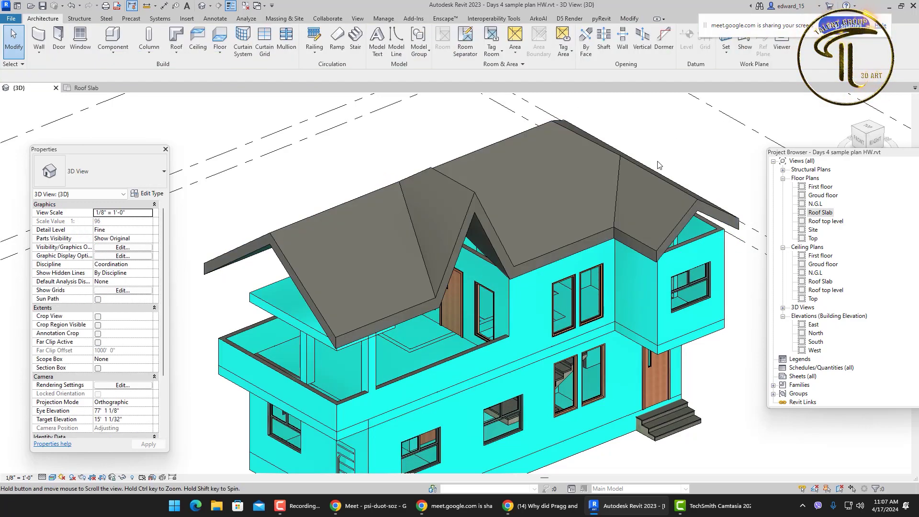
click(444, 194)
shift+middle_drag(450, 195, 612, 201)
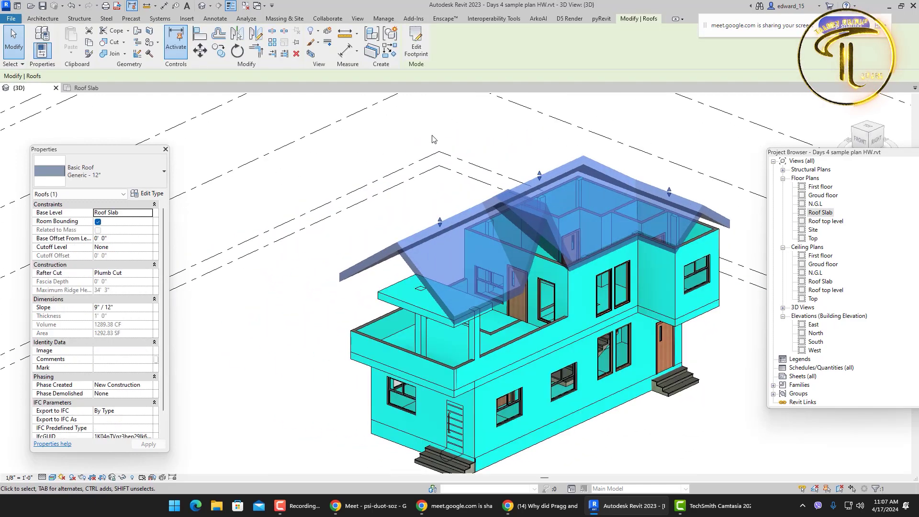
click(401, 140)
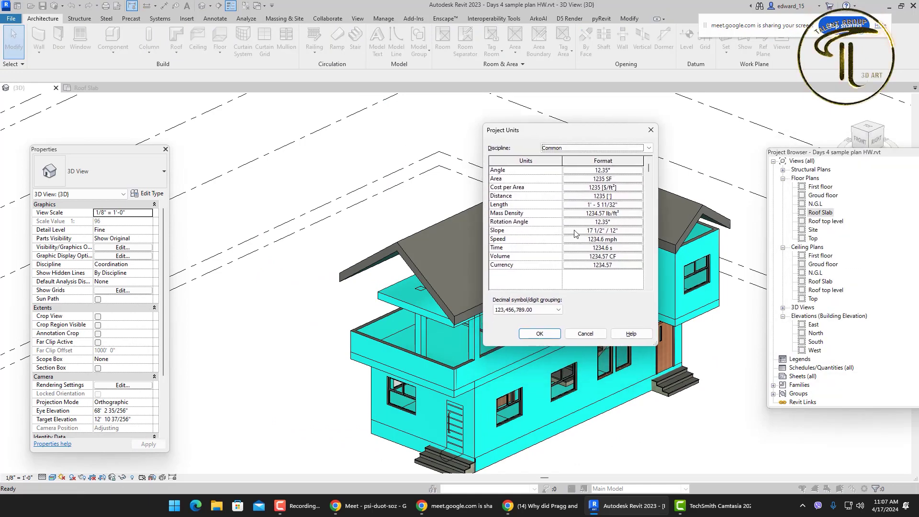
Step: Change the Slope format in the project units from rise per 12 inches to Degrees
click(586, 231)
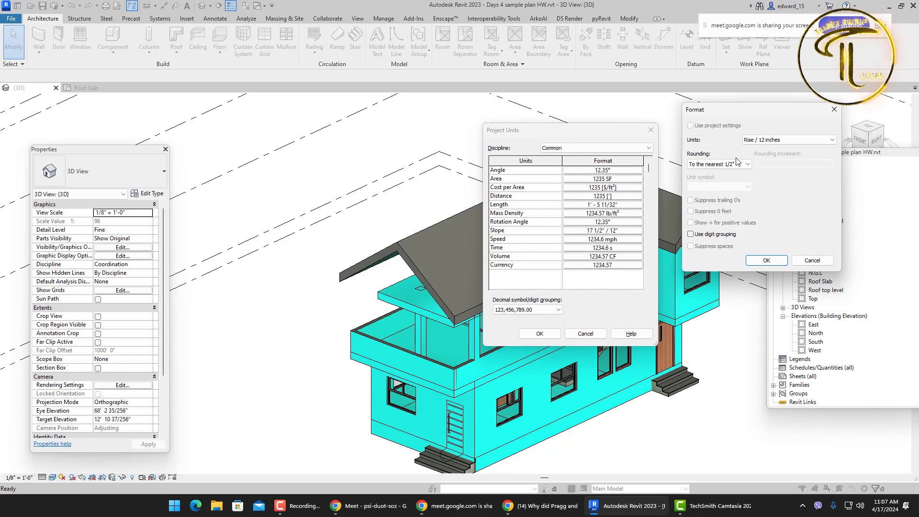
click(788, 140)
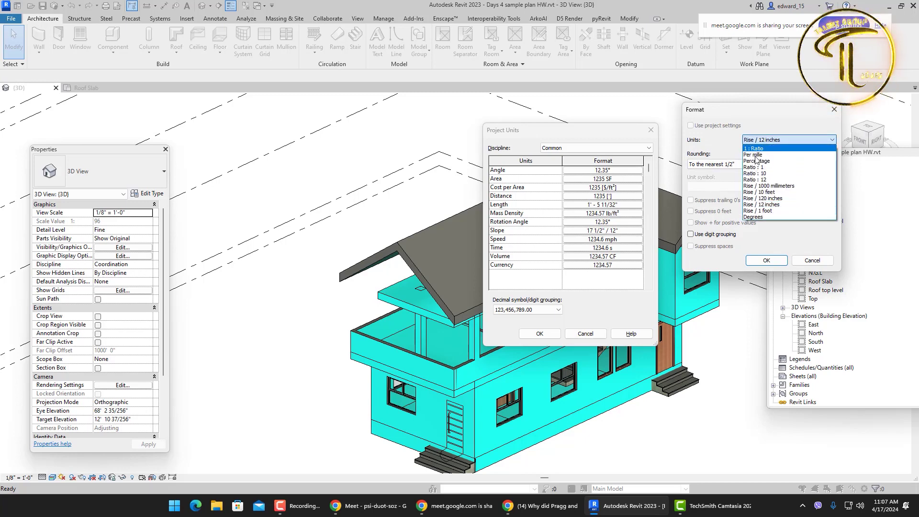
click(761, 217)
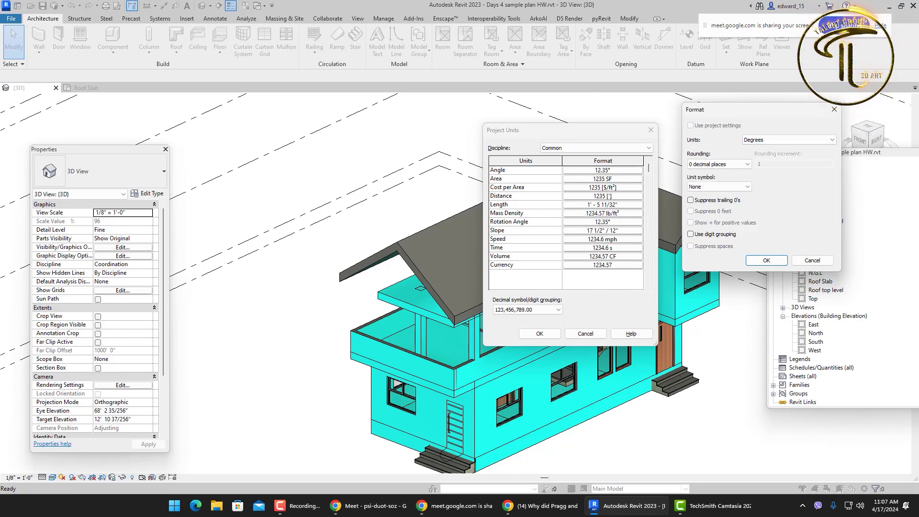
key(F9)
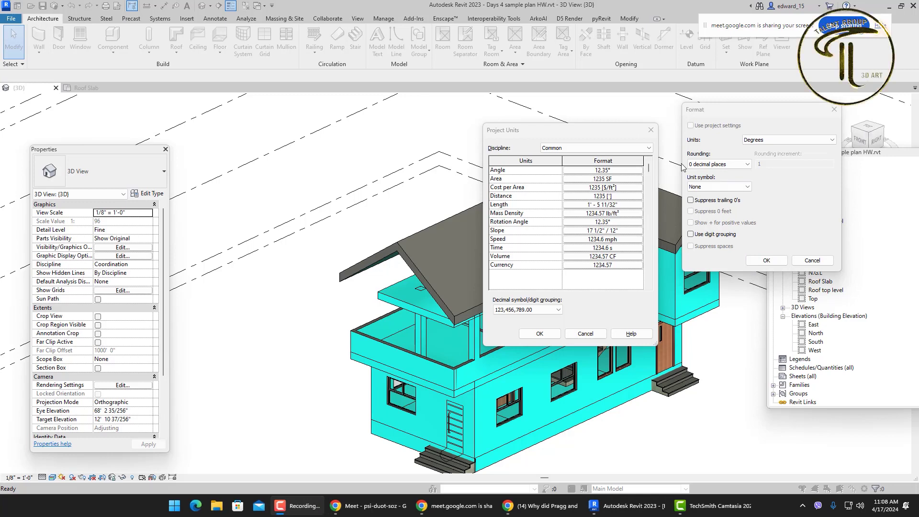
click(767, 260)
click(539, 334)
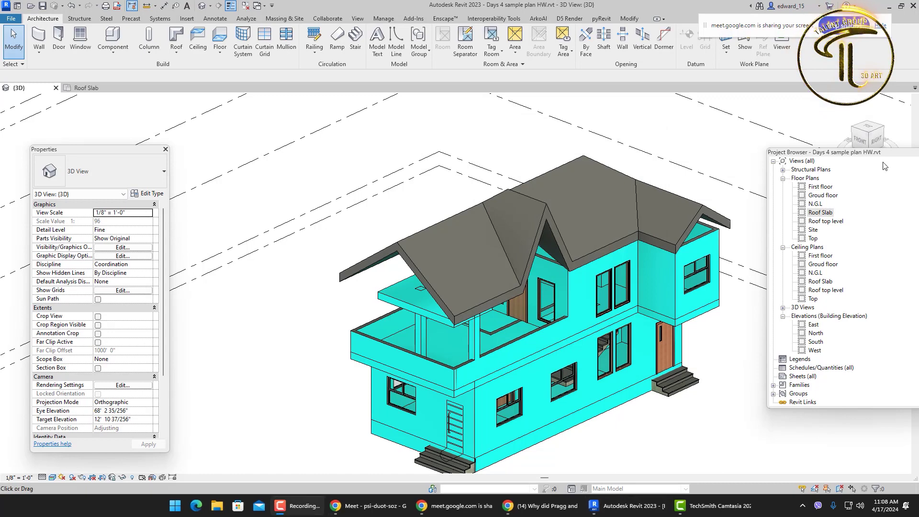
Step: Reopen the project units and reselect Degrees as the Slope format, accepting the settings
key(u)
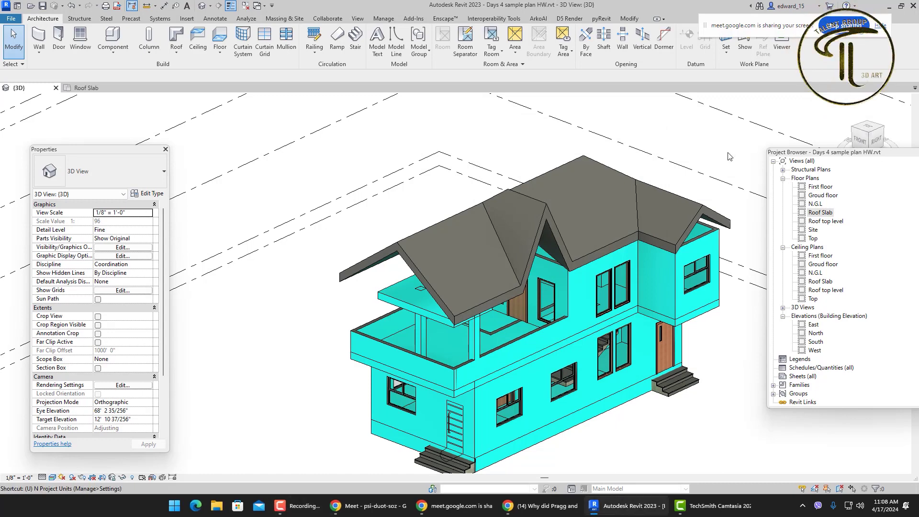
key(n)
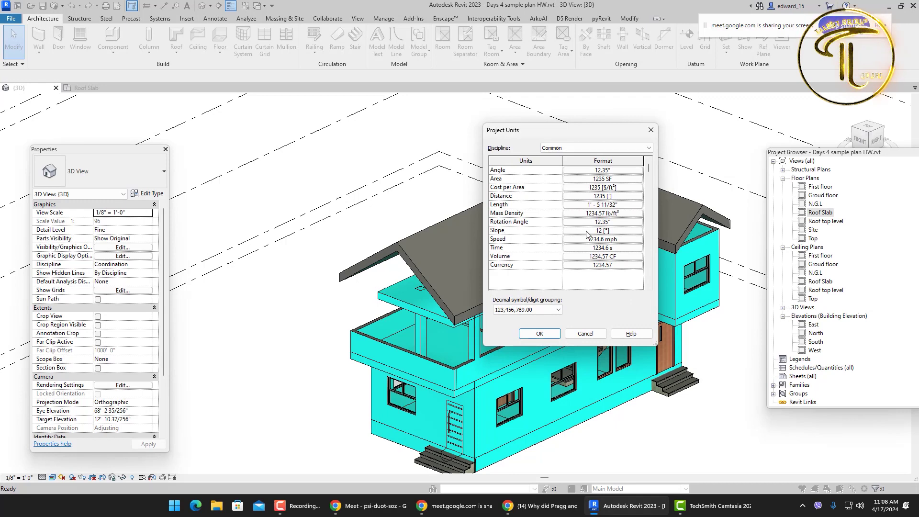
click(601, 231)
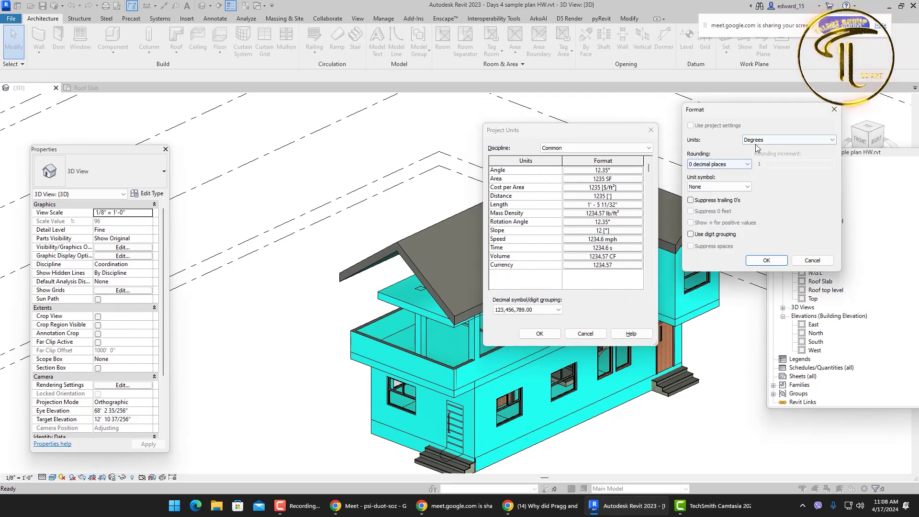
click(756, 141)
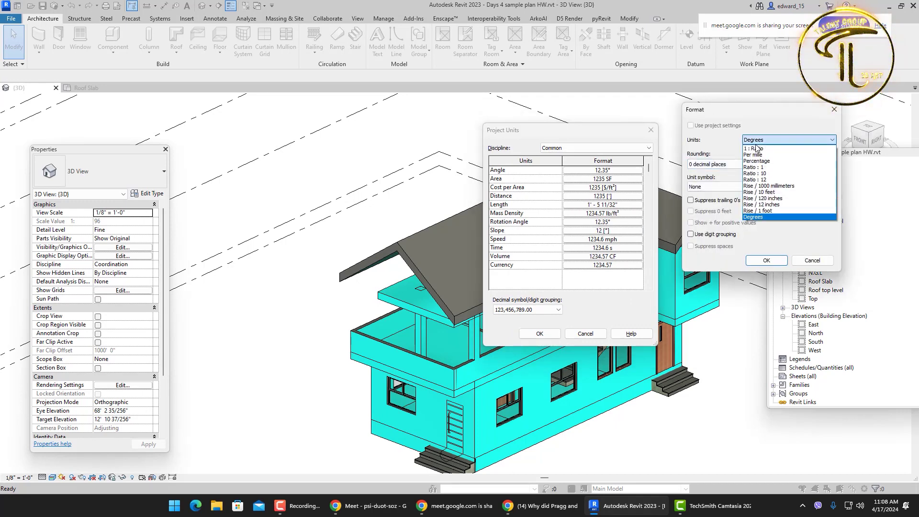
click(768, 217)
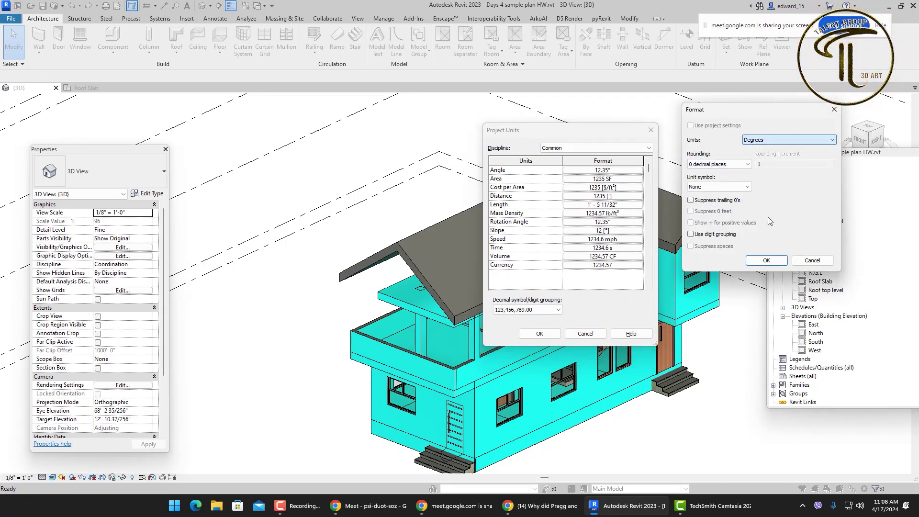
click(766, 260)
click(539, 333)
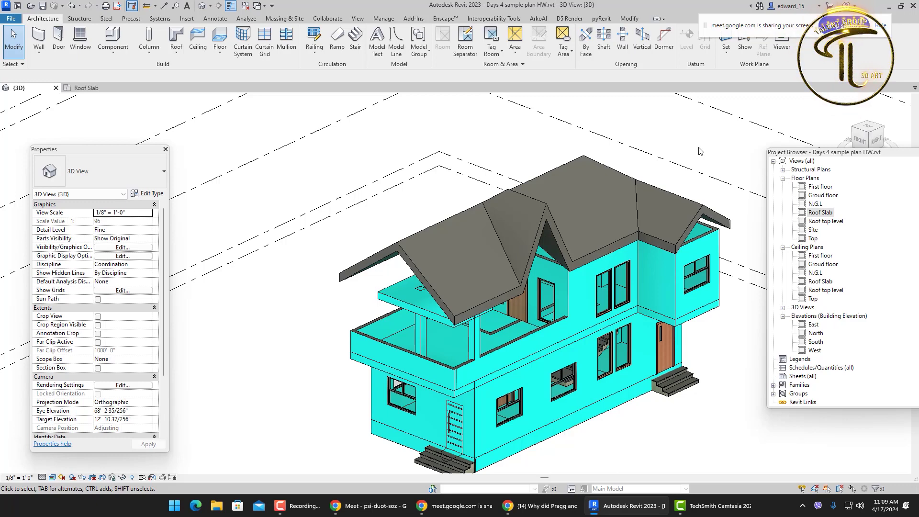
Step: Set the slope of the whole roof to 20 degrees
click(589, 177)
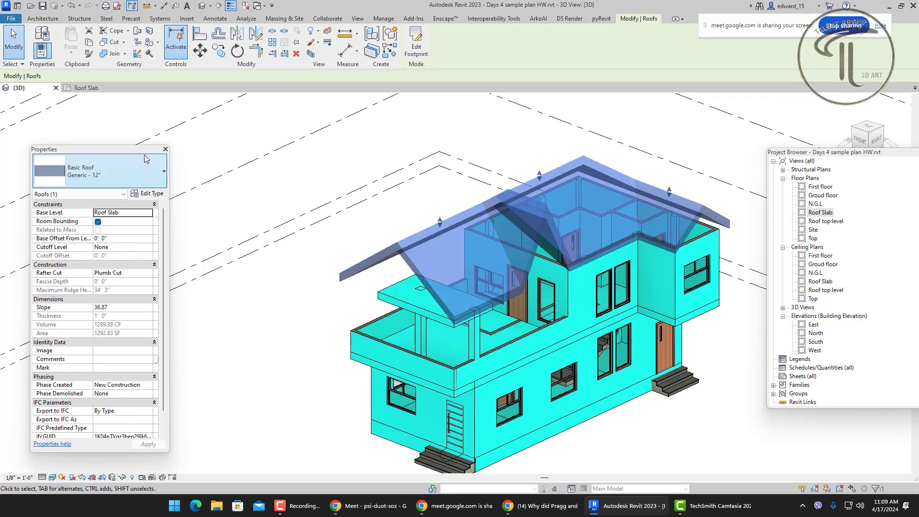
drag(145, 150, 287, 111)
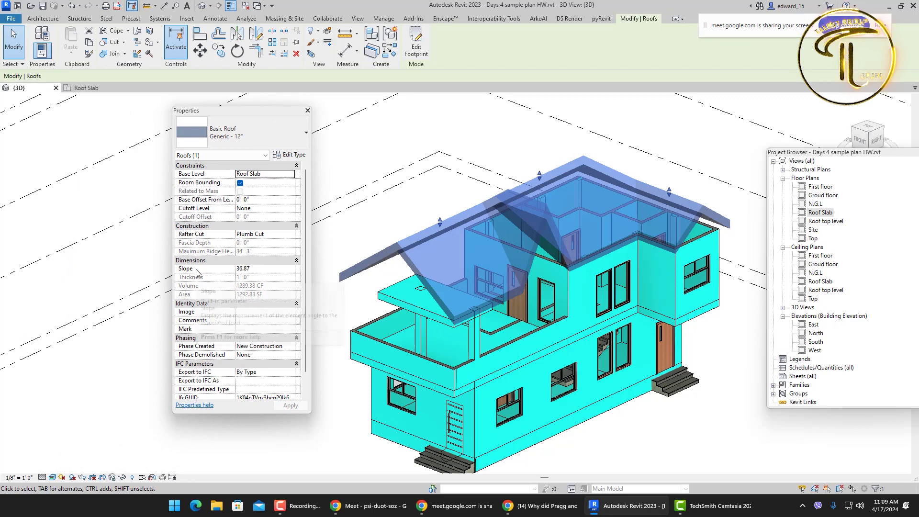
click(261, 269)
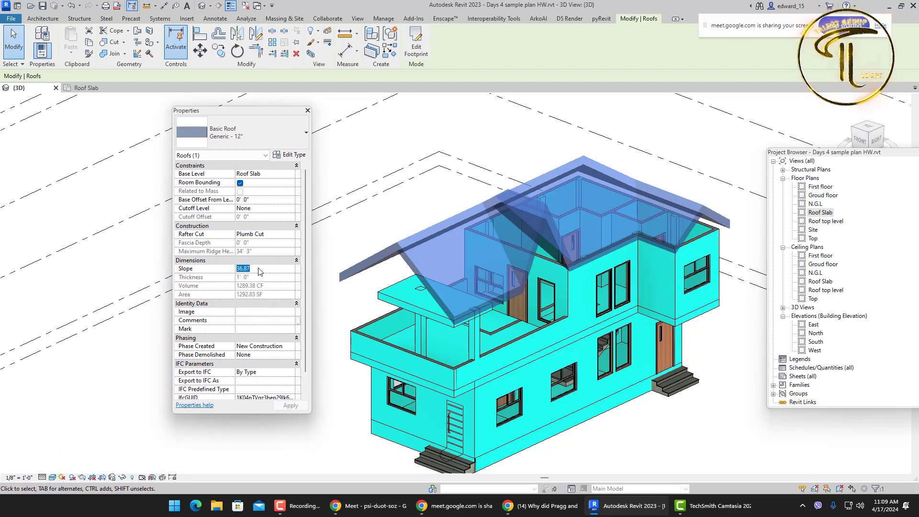
text(2)
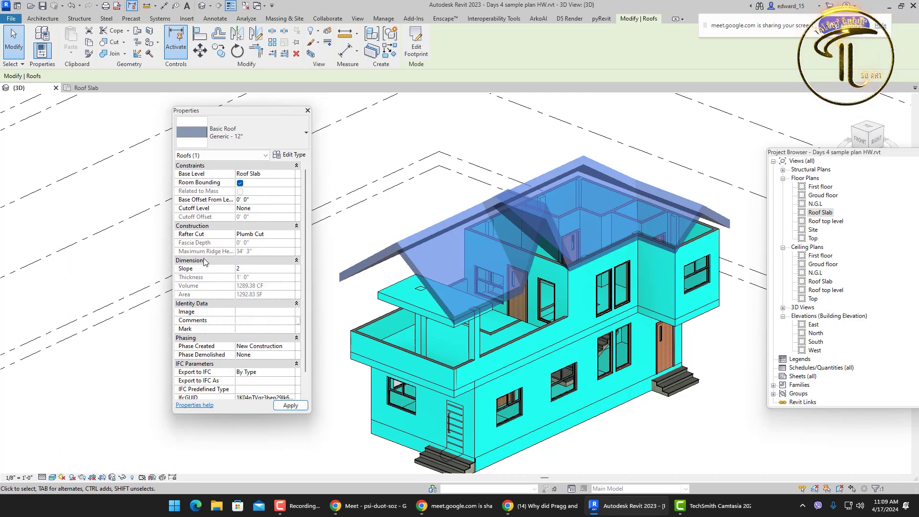
text(0)
key(Return)
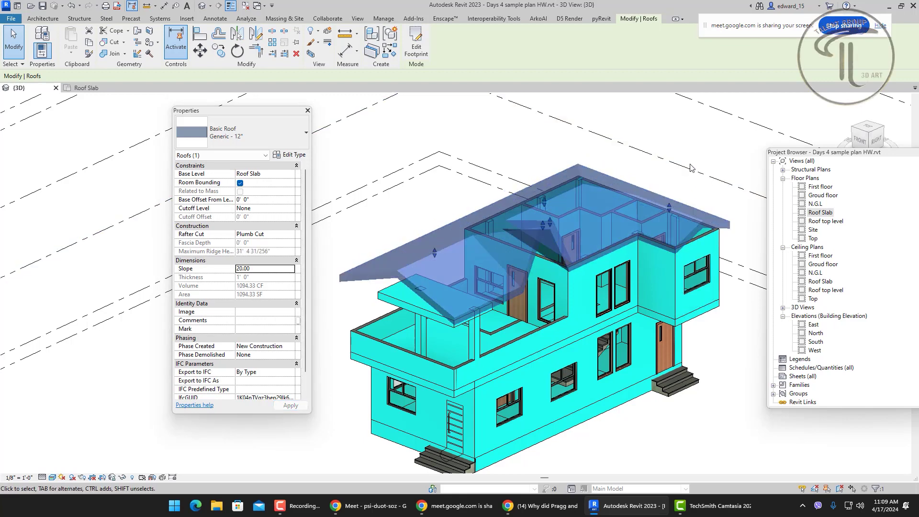
click(690, 184)
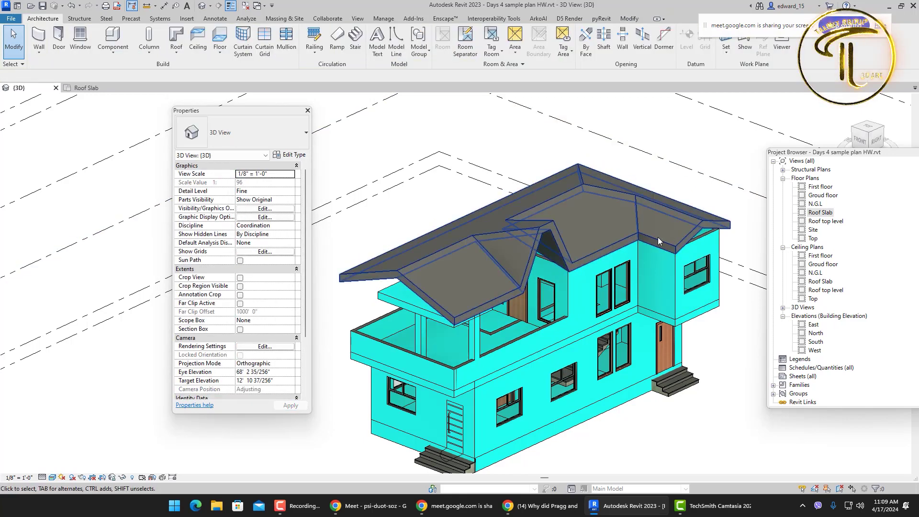
Step: Try a steeper roof by setting its slope to 45 degrees
click(690, 231)
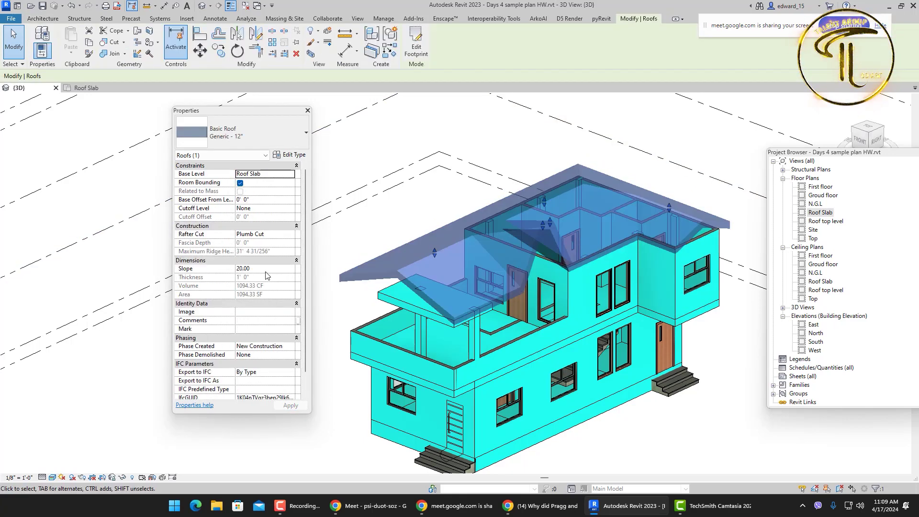
click(266, 270)
text(45)
key(Return)
click(675, 142)
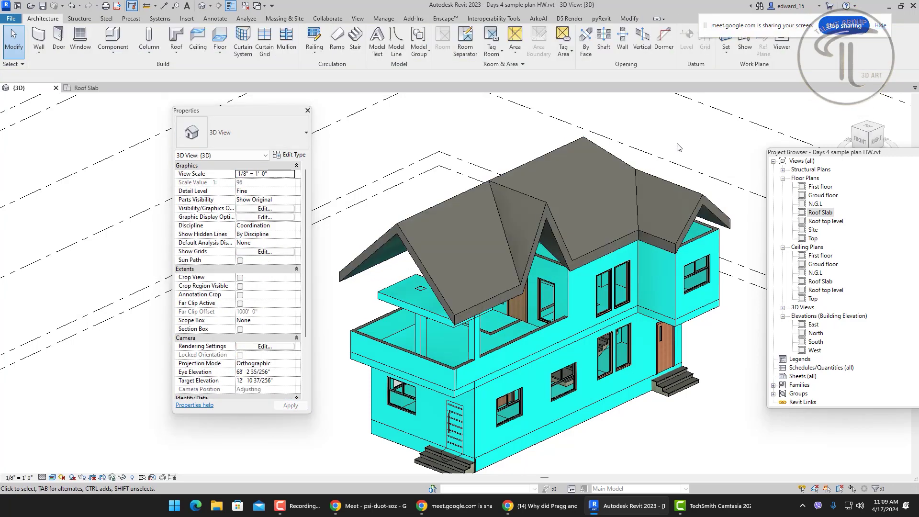
Step: Set the roof's slope back to 20 degrees, then undo the slope changes
click(681, 190)
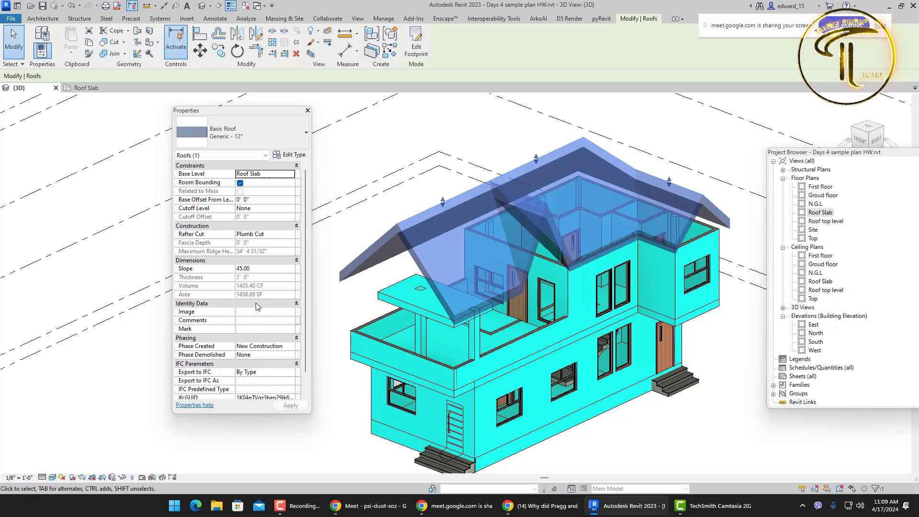
click(279, 271)
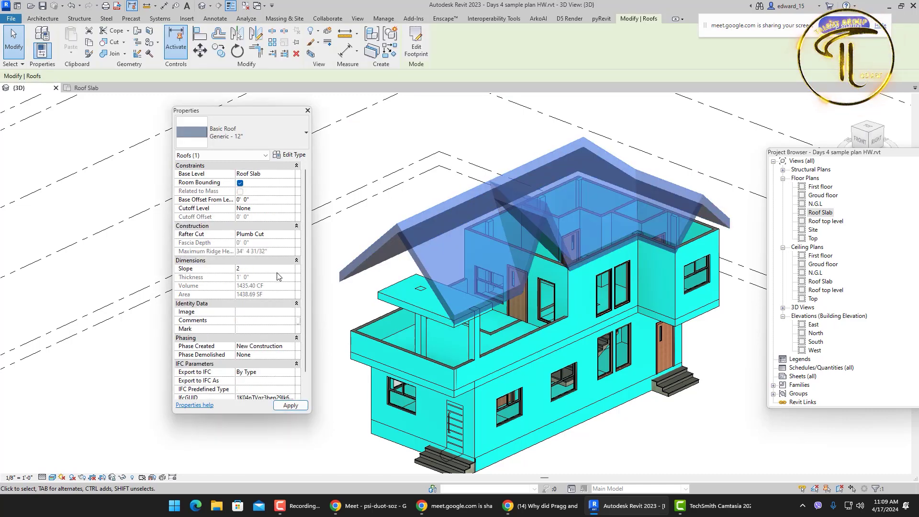
text(20)
key(Return)
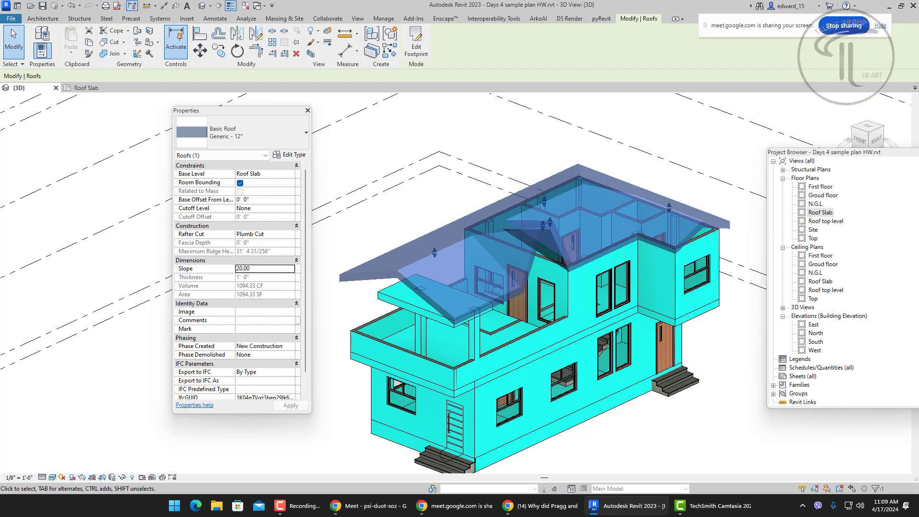
key(ctrl+z)
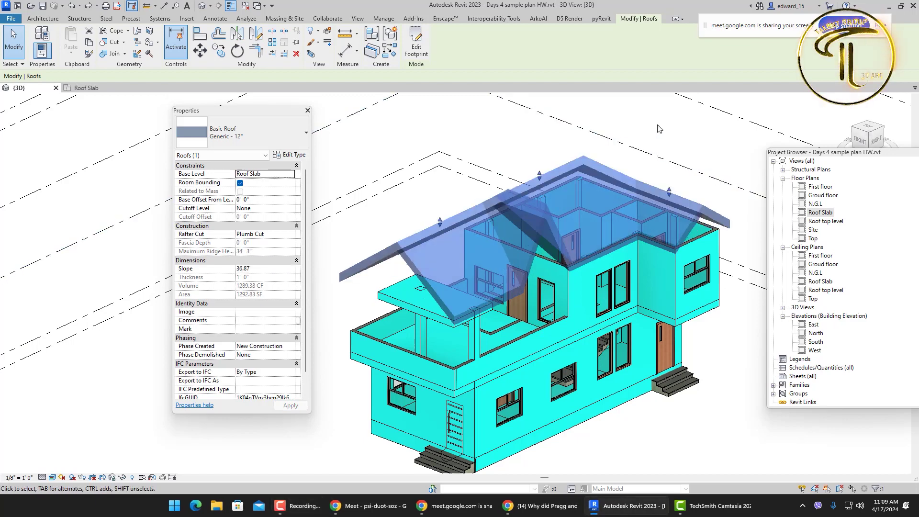
Step: Select the roof again and apply a slope of 20 degrees to it
click(642, 139)
click(595, 159)
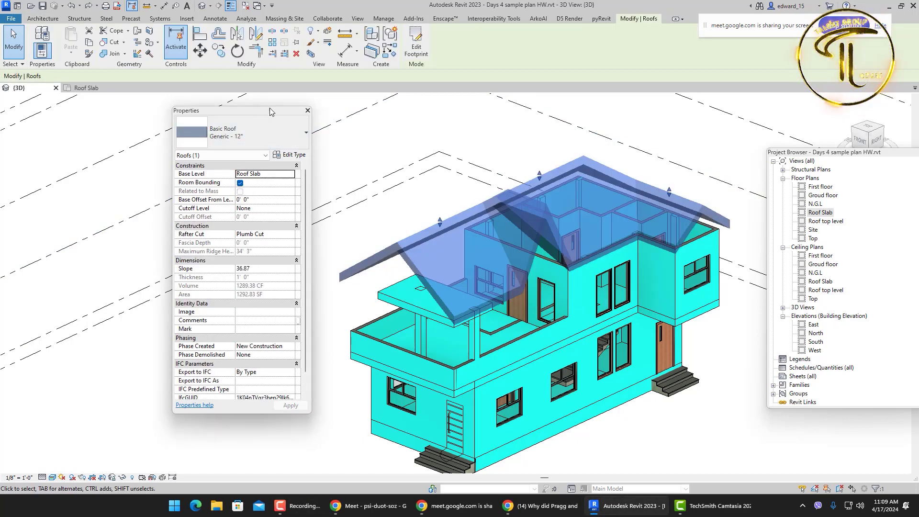
drag(266, 114, 293, 102)
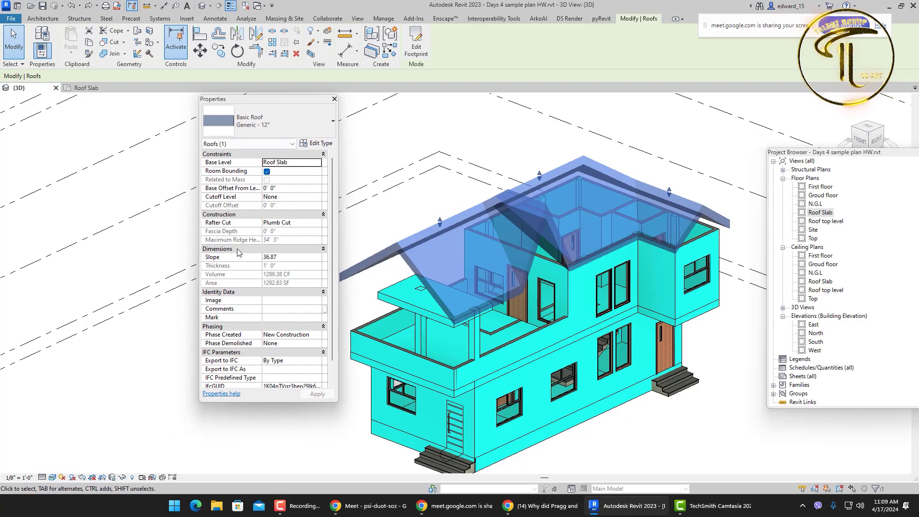
click(284, 259)
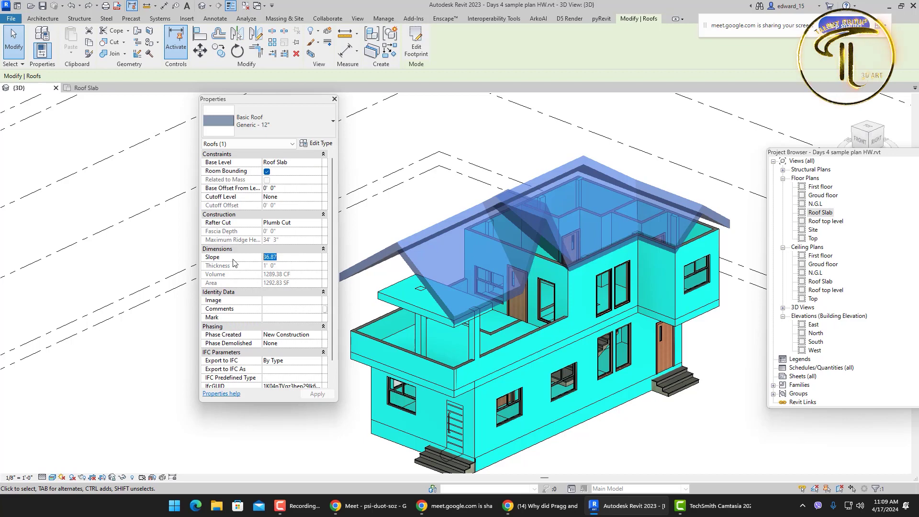
text(20)
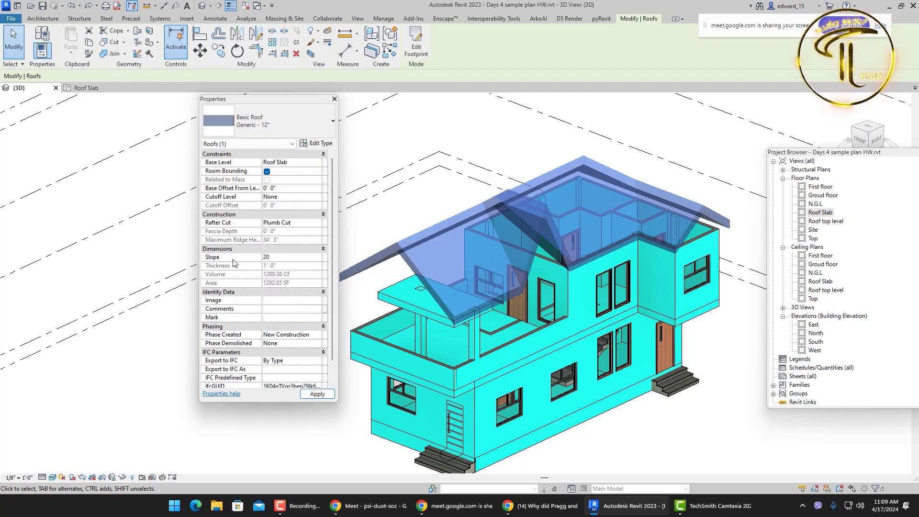
key(Return)
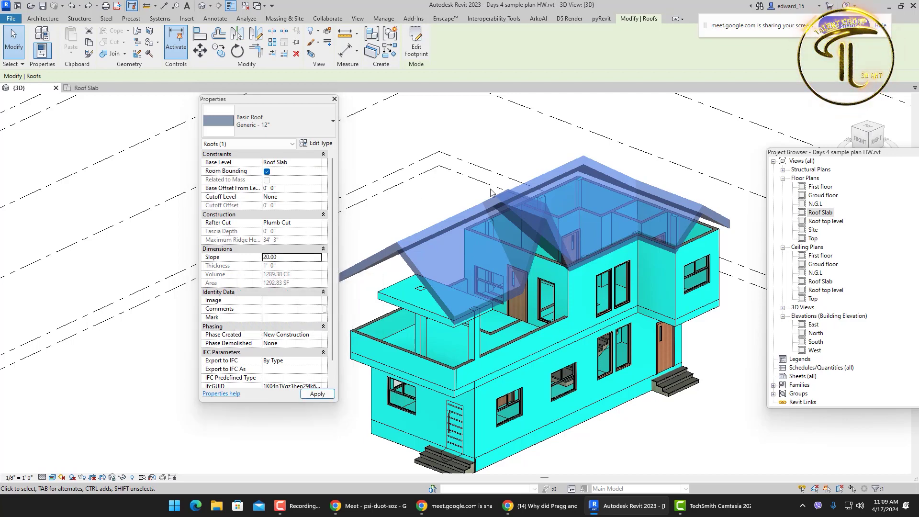
click(651, 135)
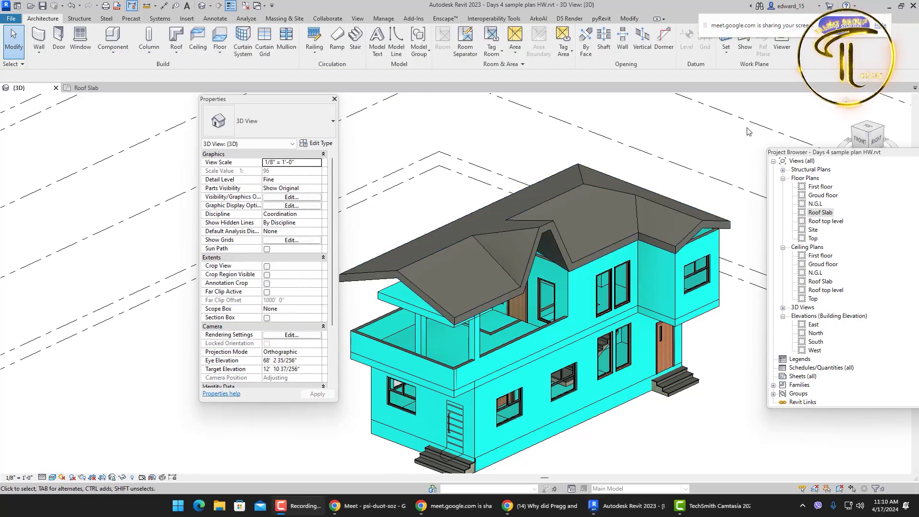
Step: Select the roof over the house and open its footprint sketch for editing
click(628, 198)
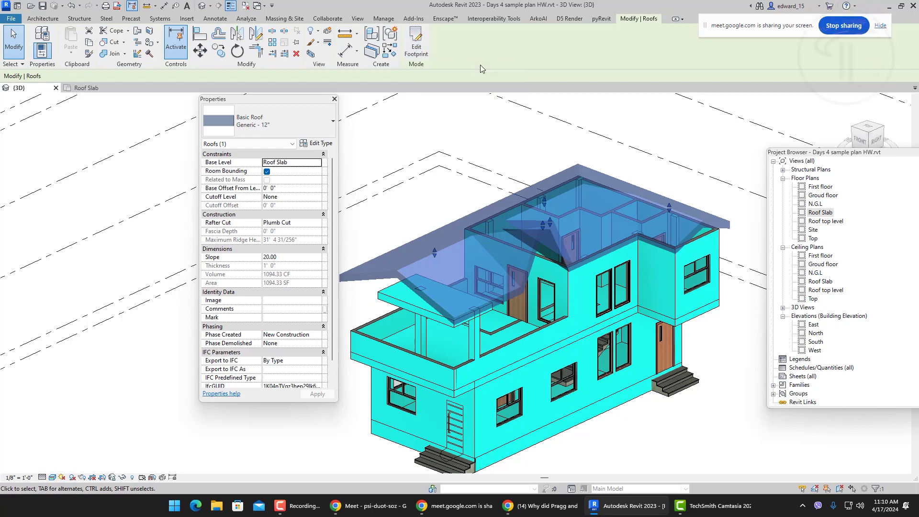
key(Escape)
click(634, 197)
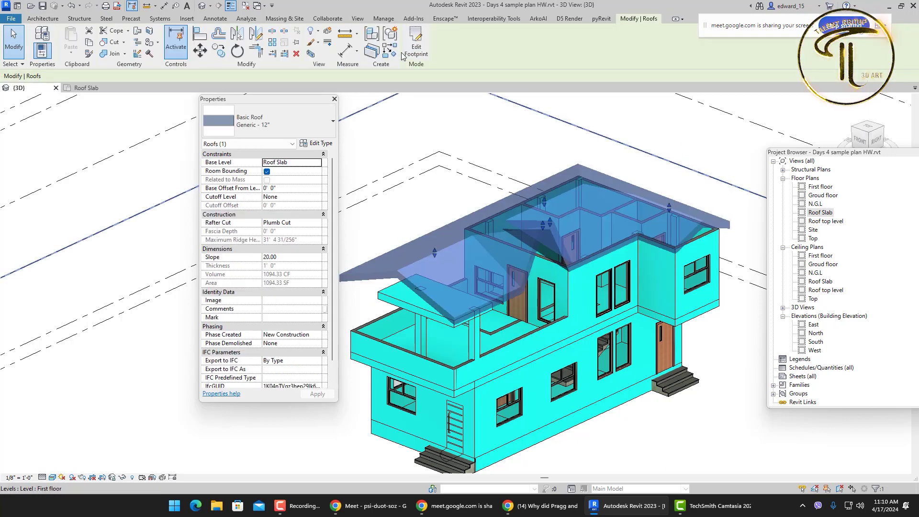
double_click(591, 228)
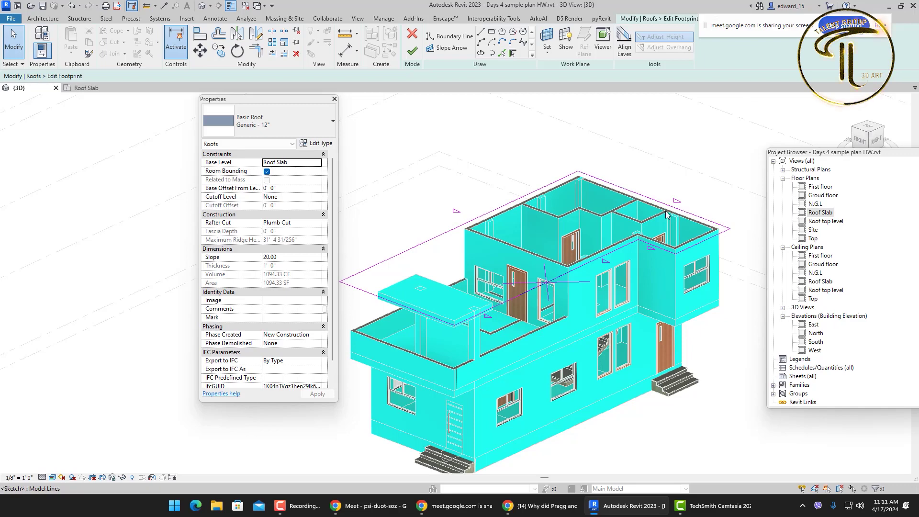
click(412, 49)
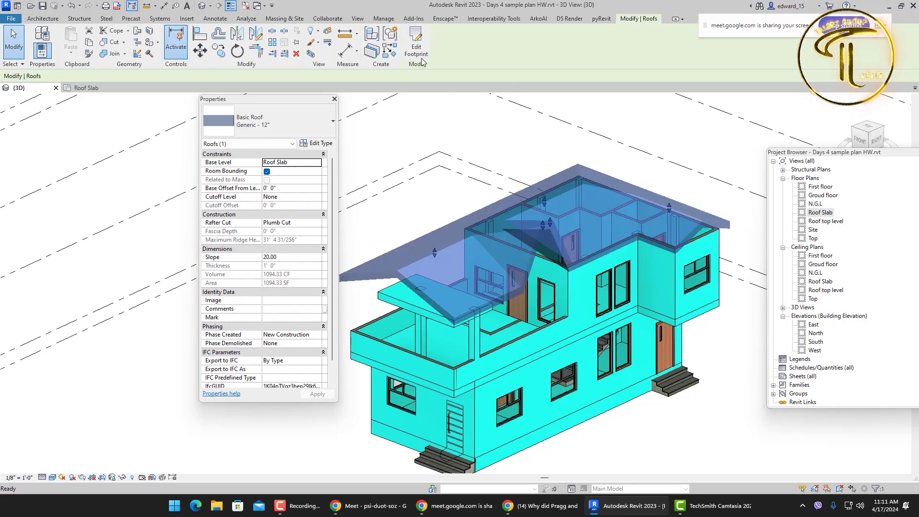
click(416, 48)
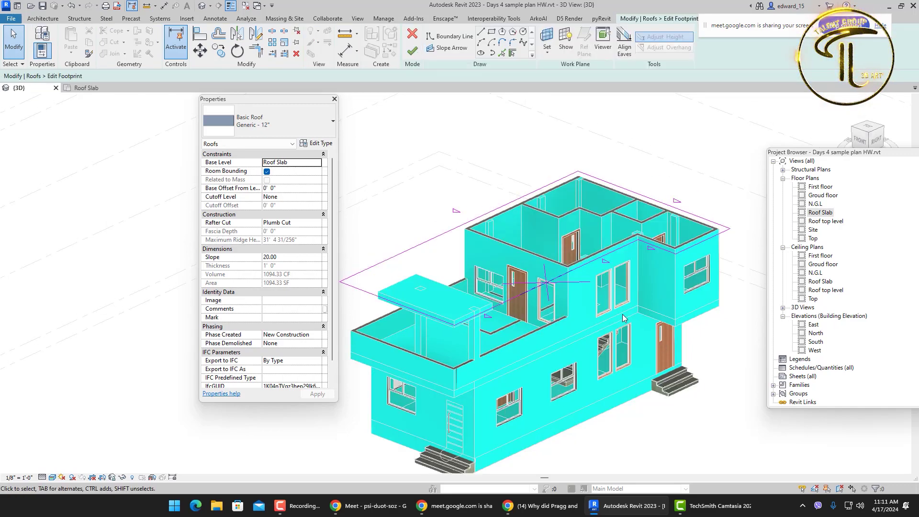
scroll(529, 302, up, 1)
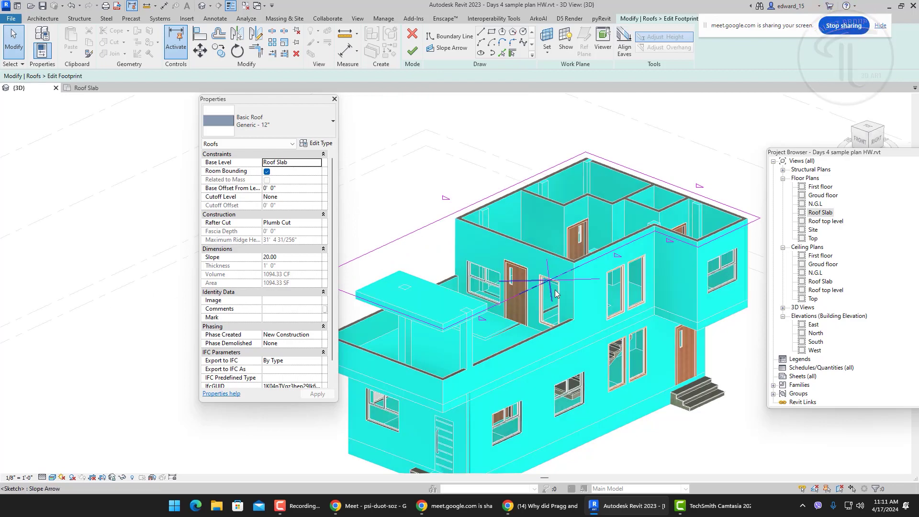
right_click(649, 148)
click(672, 151)
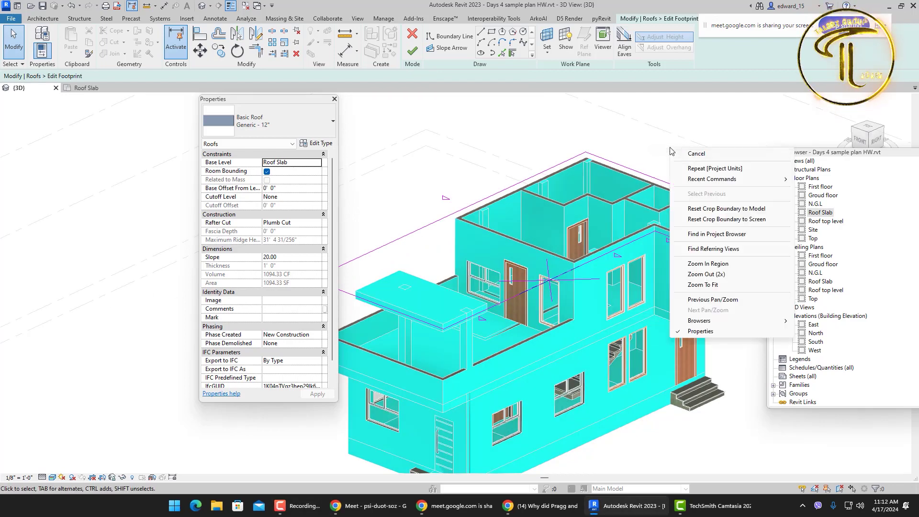
Step: Select both slope arrows near the balcony door and try specifying them by Slope, then switch back to Height at Tail
scroll(557, 275, up, 2)
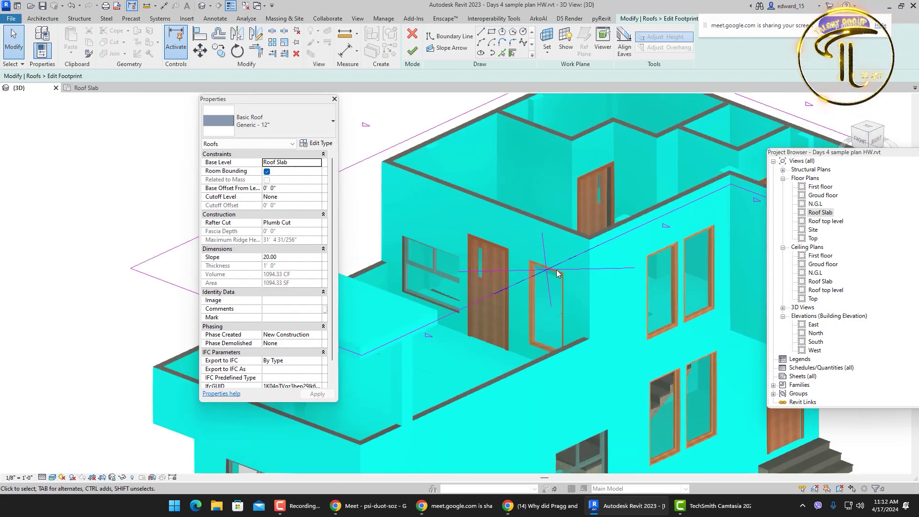
click(544, 245)
ctrl+click(489, 270)
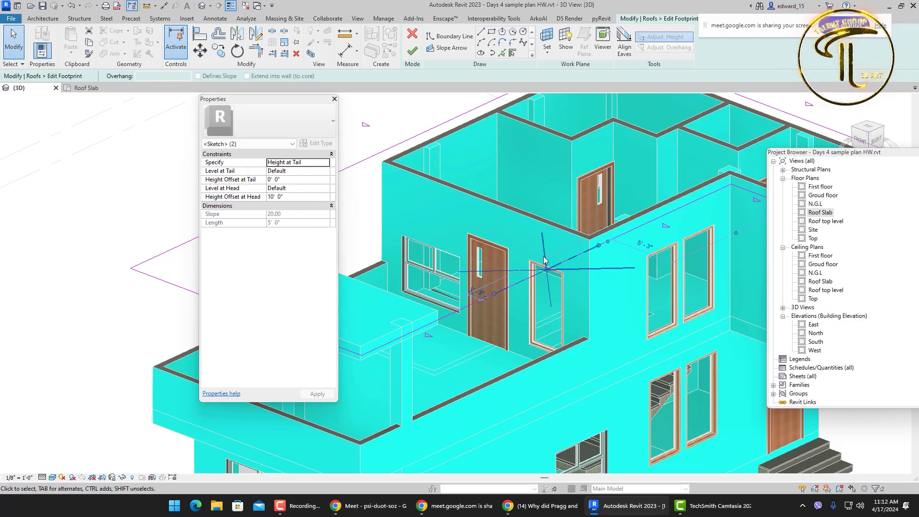
click(626, 312)
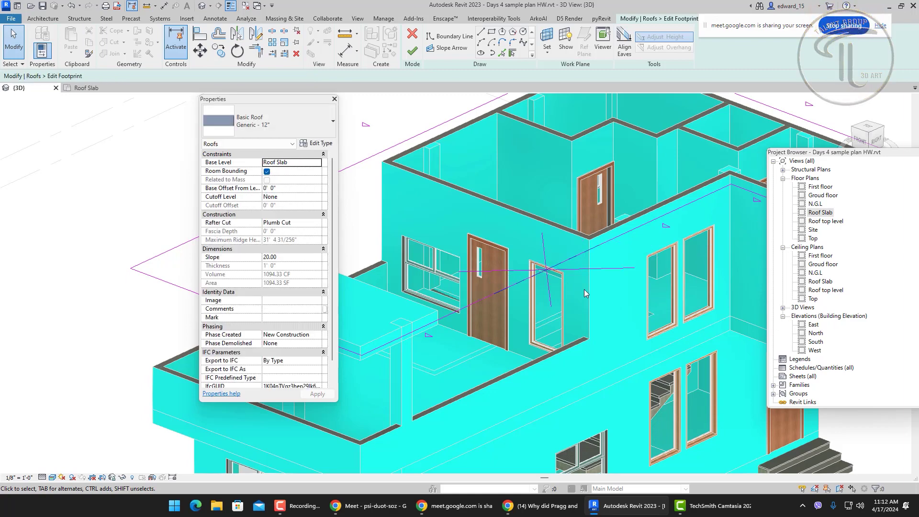
click(545, 249)
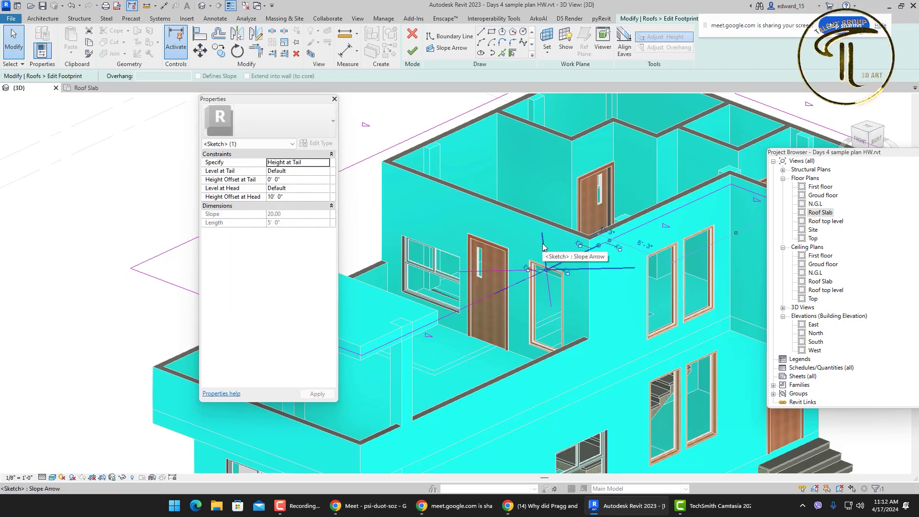
ctrl+click(495, 269)
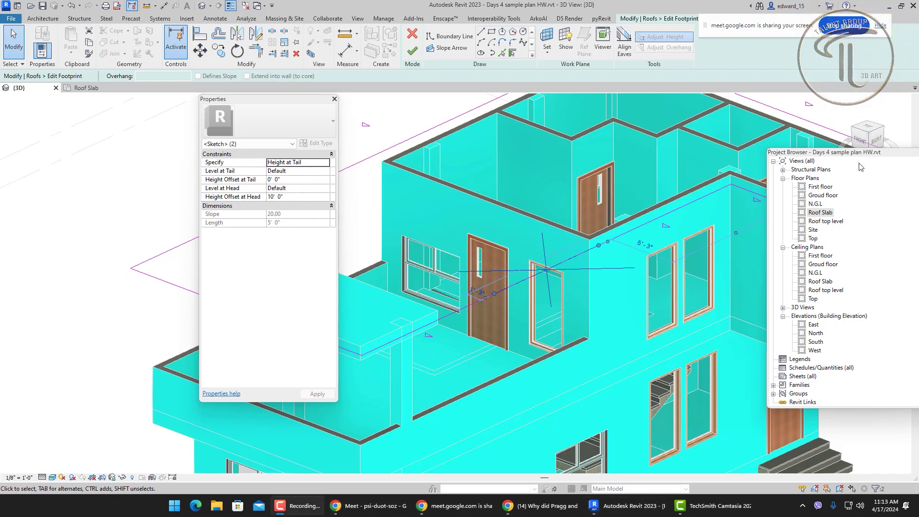
drag(293, 104, 461, 119)
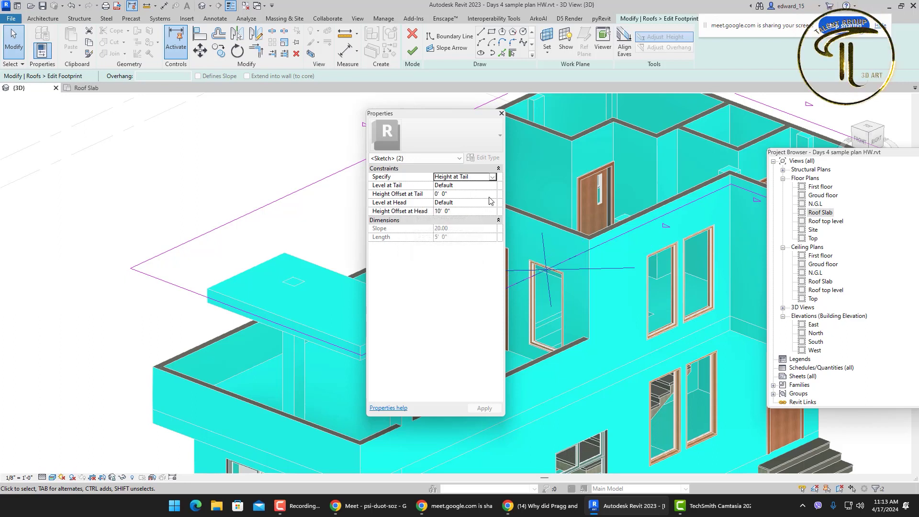
click(493, 177)
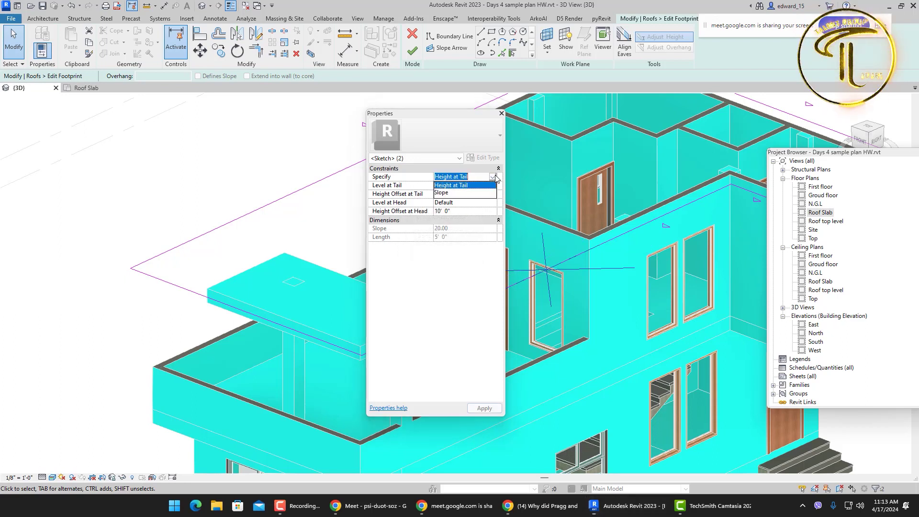
click(441, 184)
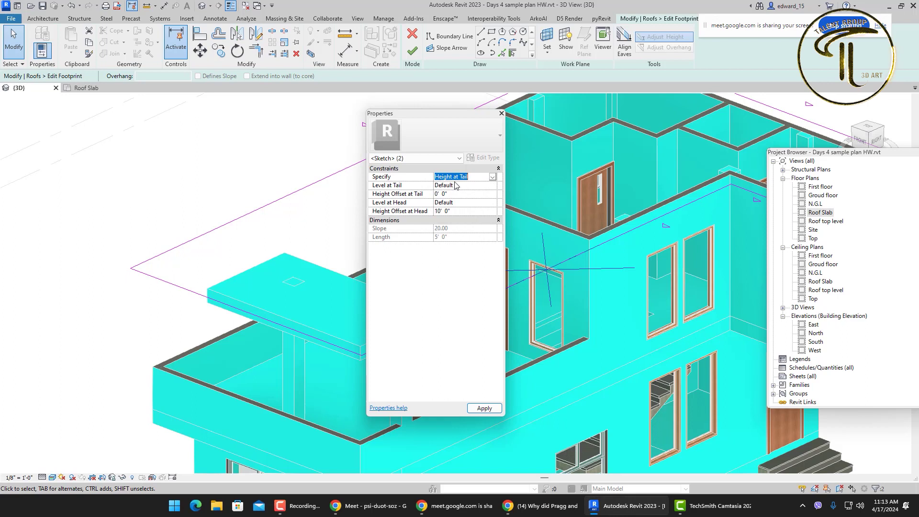
click(493, 177)
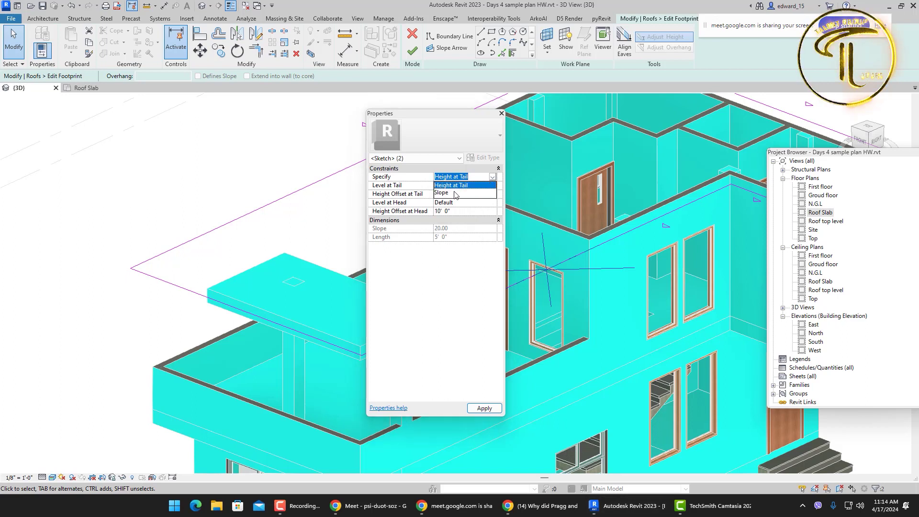
click(455, 195)
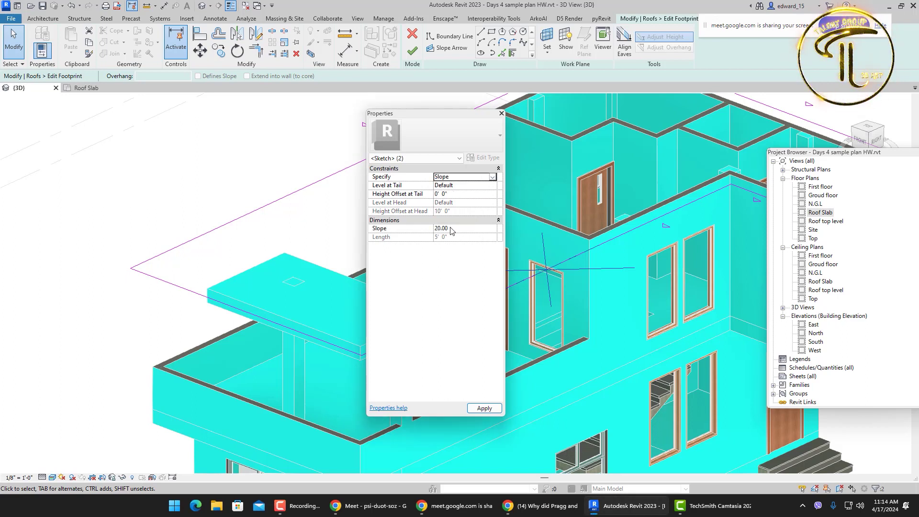
click(492, 177)
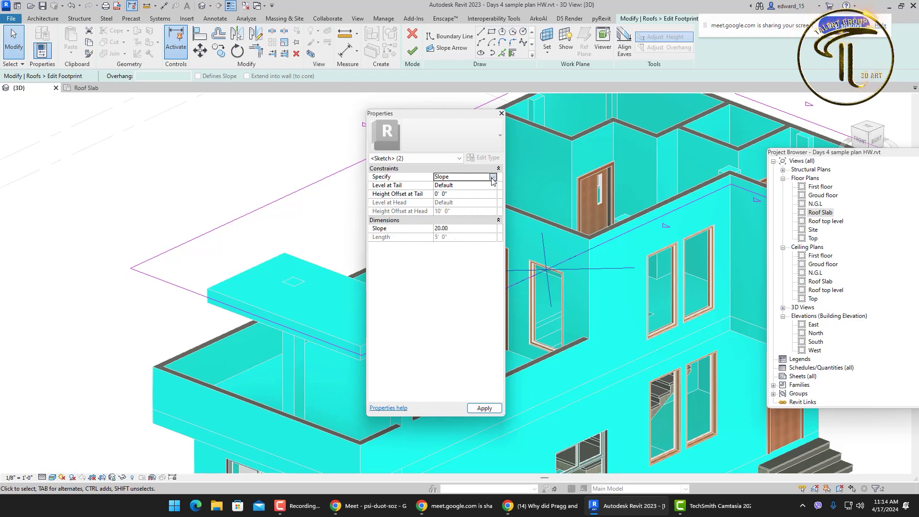
click(463, 186)
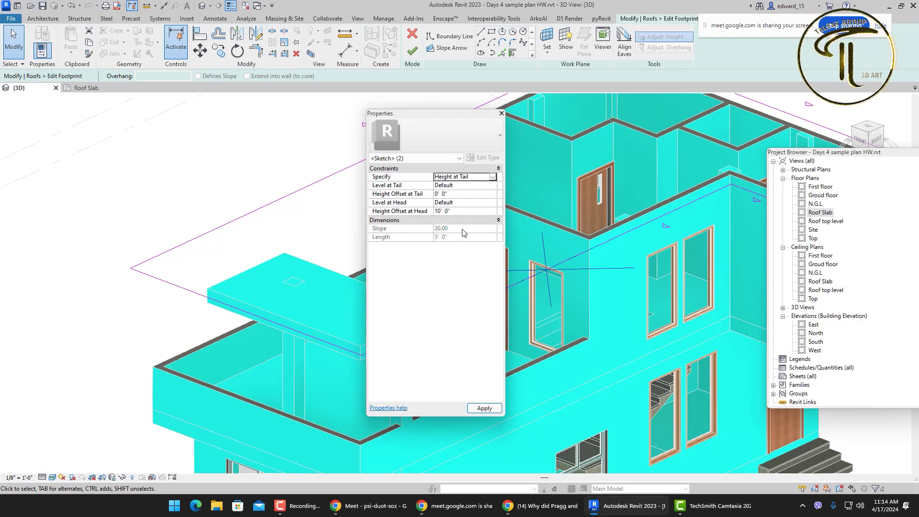
Step: Specify both slope arrows by Slope, keep the slope at 20 degrees, and finish the roof footprint
click(459, 212)
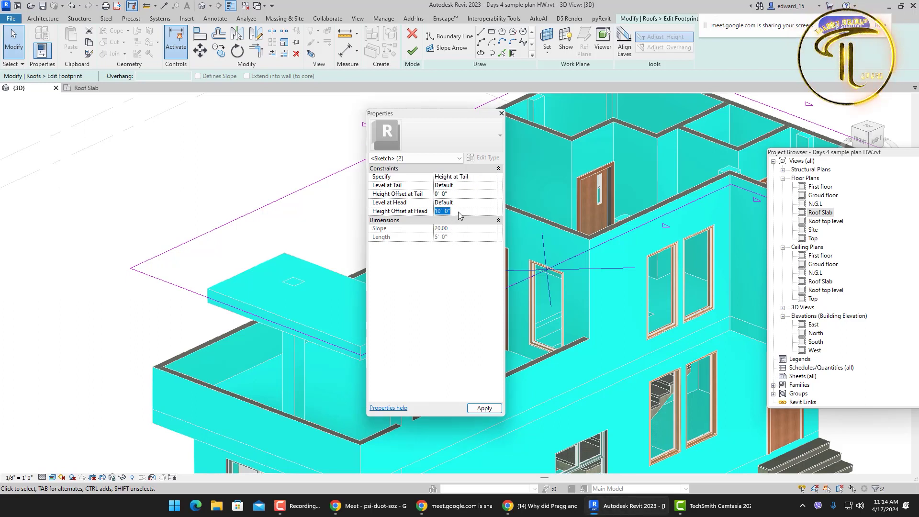
click(496, 178)
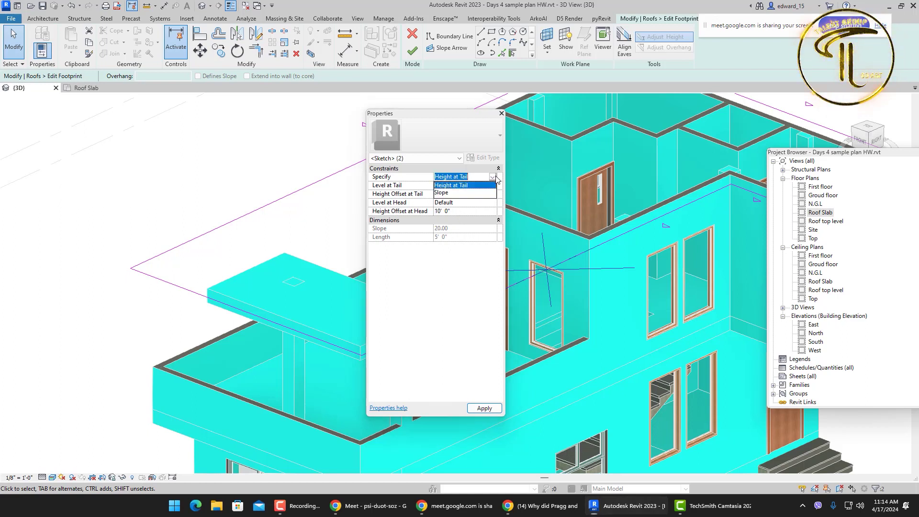
click(443, 194)
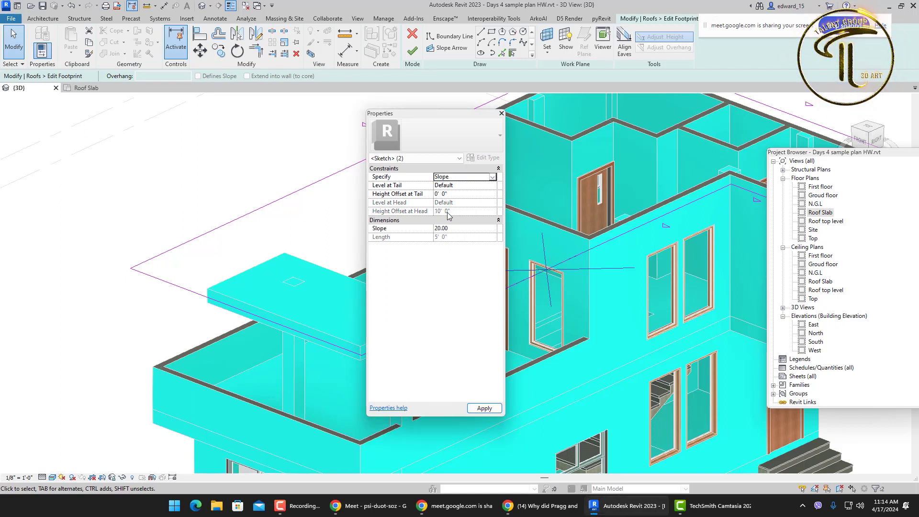
click(467, 232)
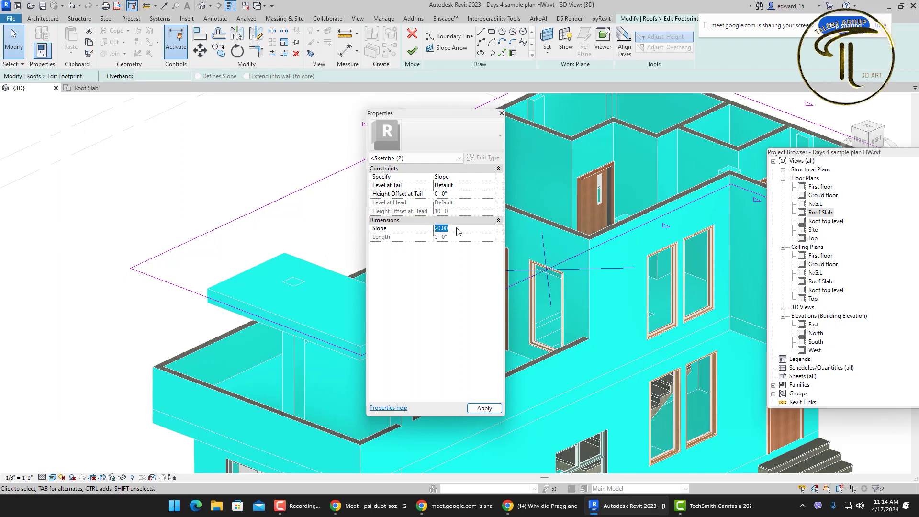
key(Return)
click(484, 231)
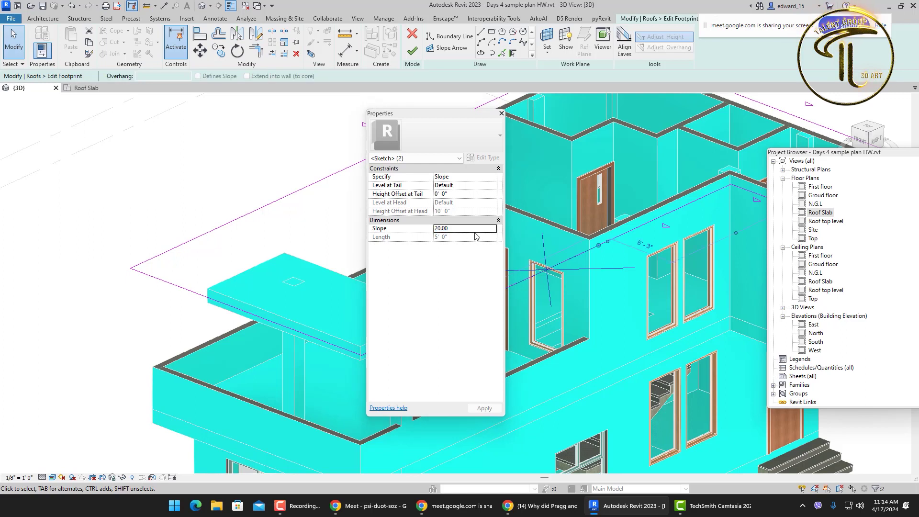
double_click(475, 234)
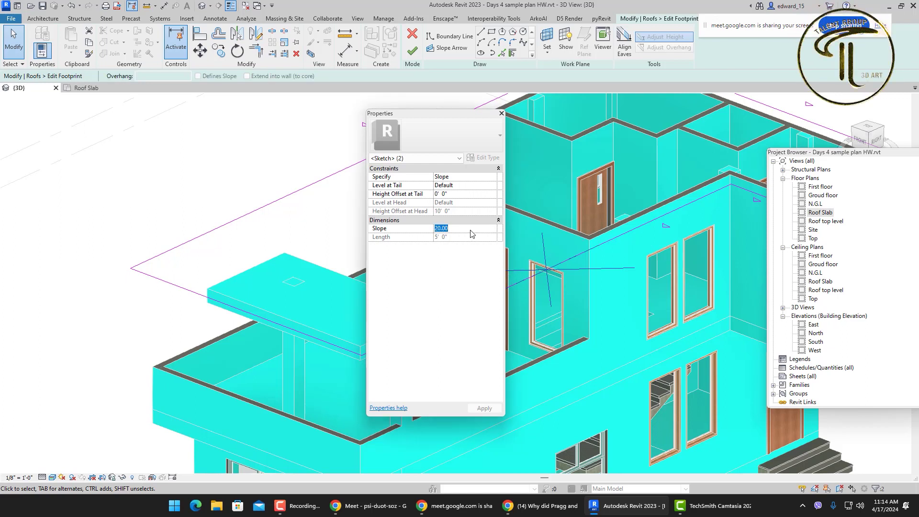
click(412, 50)
scroll(579, 228, down, 4)
click(438, 103)
drag(438, 117, 295, 130)
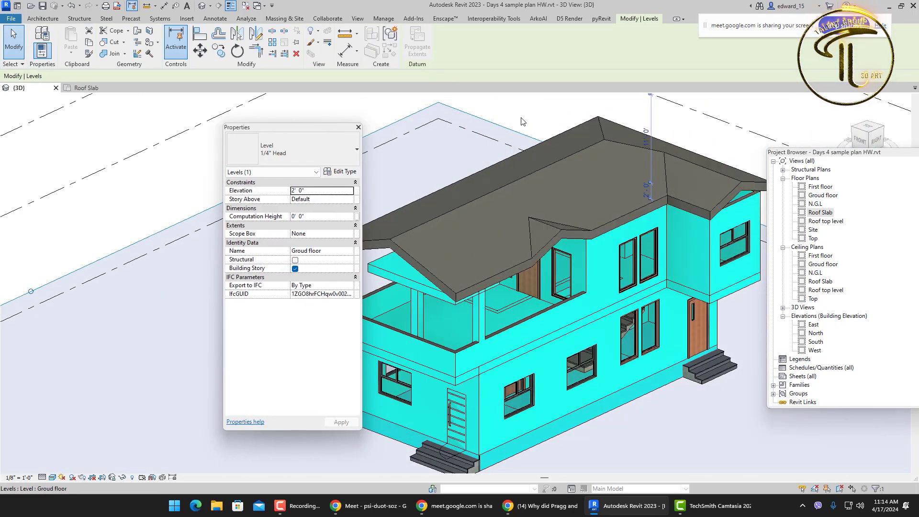
key(Escape)
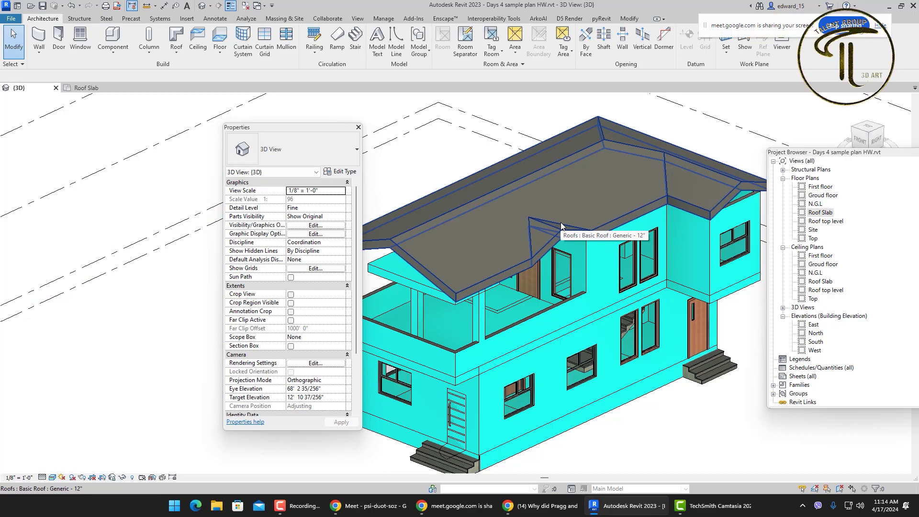
Step: Undo the slope arrow edit and the earlier roof slope and slope unit changes, then leave the footprint sketch
scroll(561, 222, up, 4)
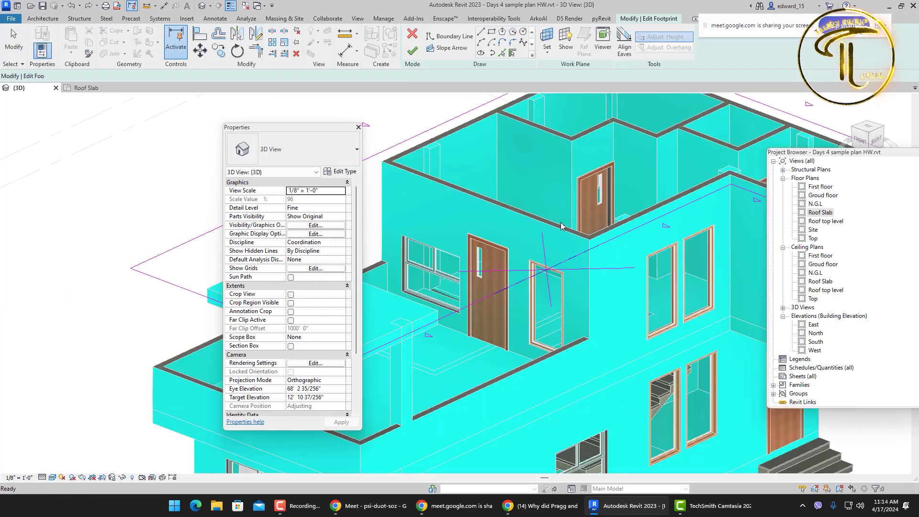
scroll(561, 222, down, 4)
double_click(561, 222)
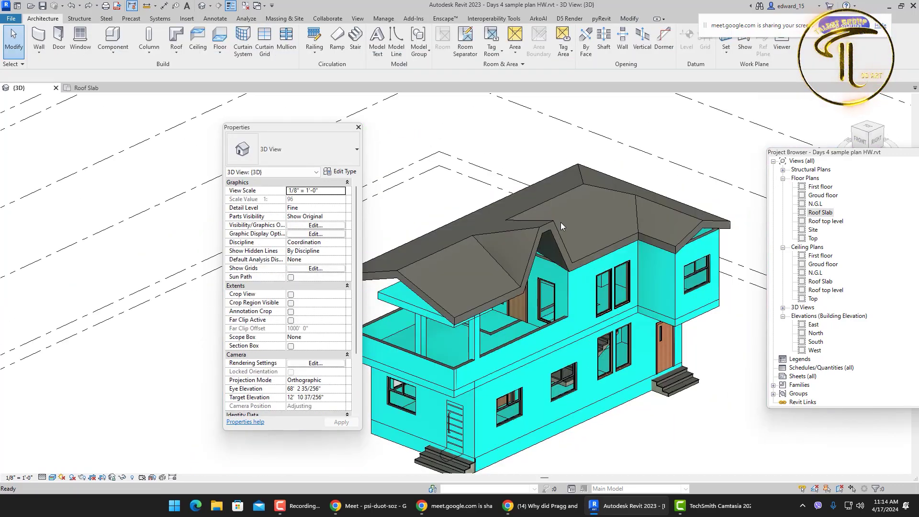
double_click(561, 222)
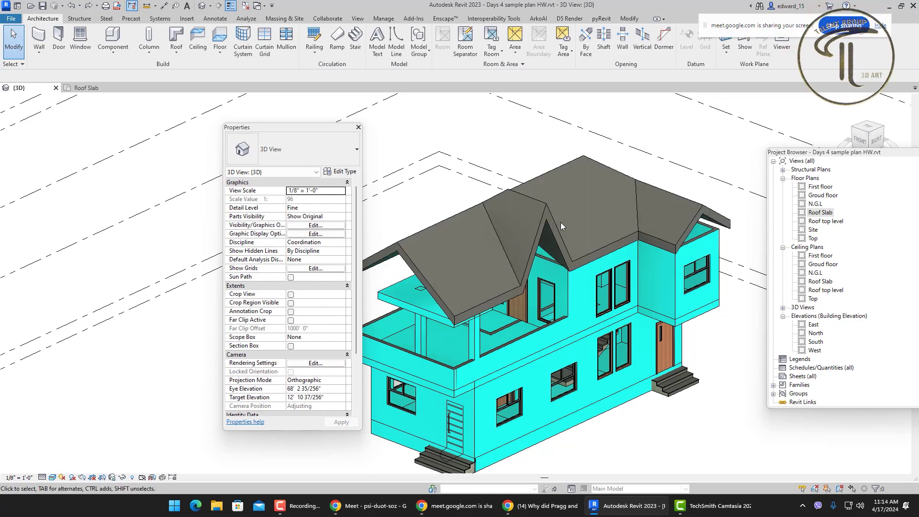
double_click(561, 222)
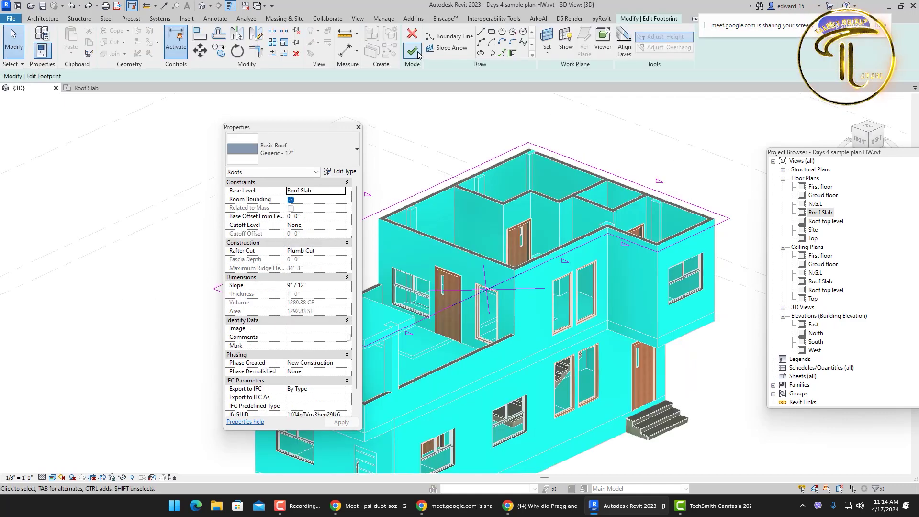
click(412, 51)
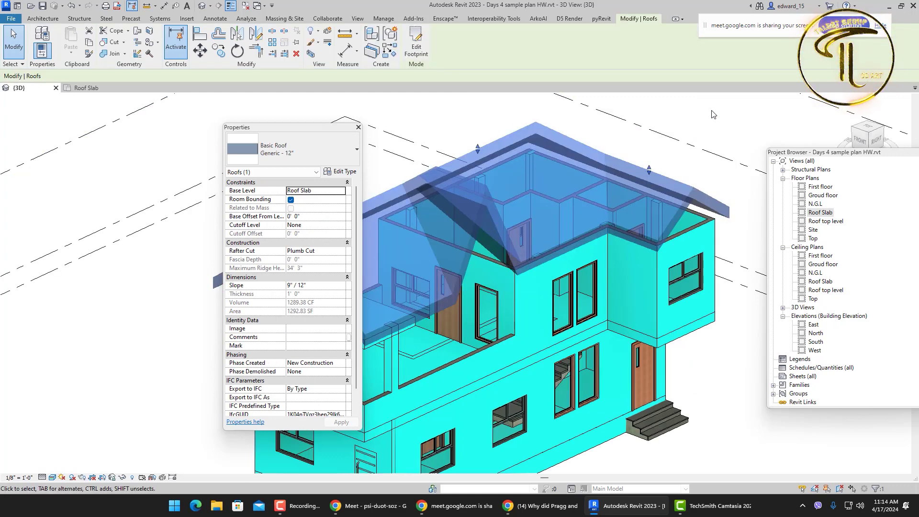
Step: Change the slope format in the project units from rise per 12 inches to Degrees
click(712, 115)
key(u)
key(n)
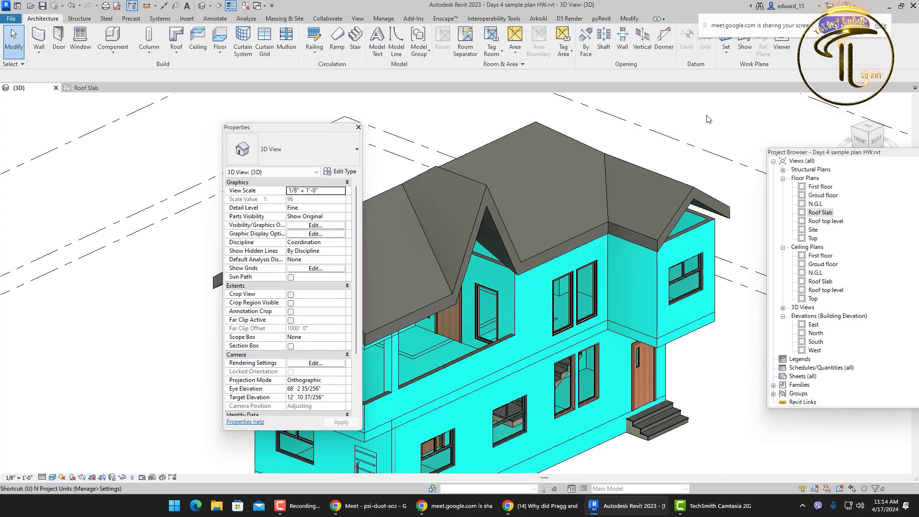
mouse_move(576, 133)
mouse_down()
mouse_move(591, 119)
mouse_move(581, 122)
mouse_up()
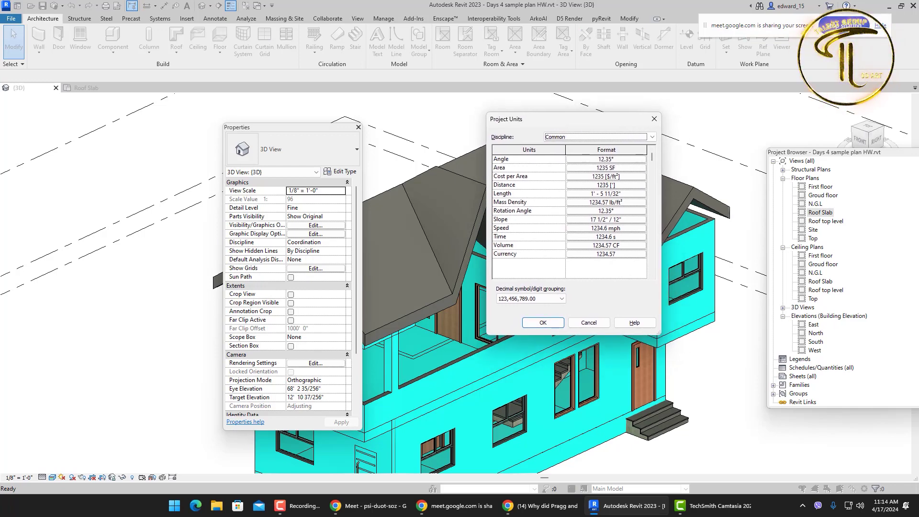
key(F9)
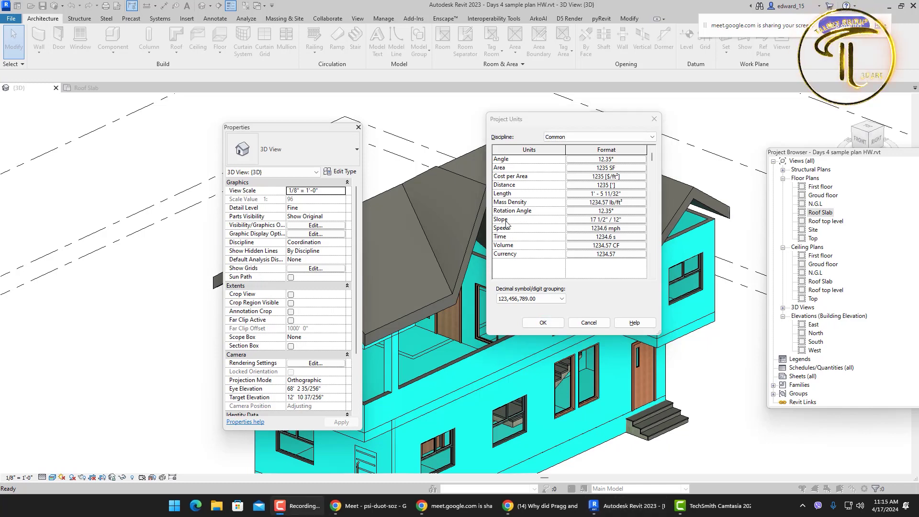
click(592, 221)
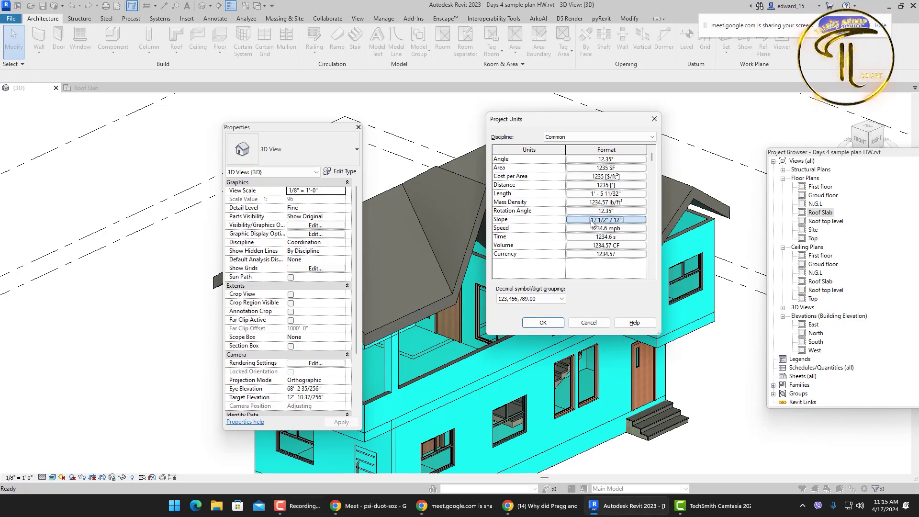
click(592, 221)
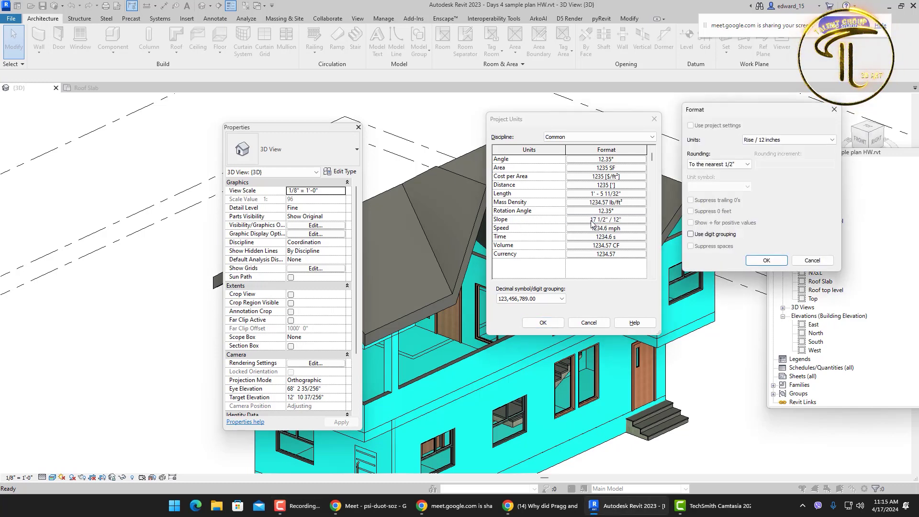
click(760, 140)
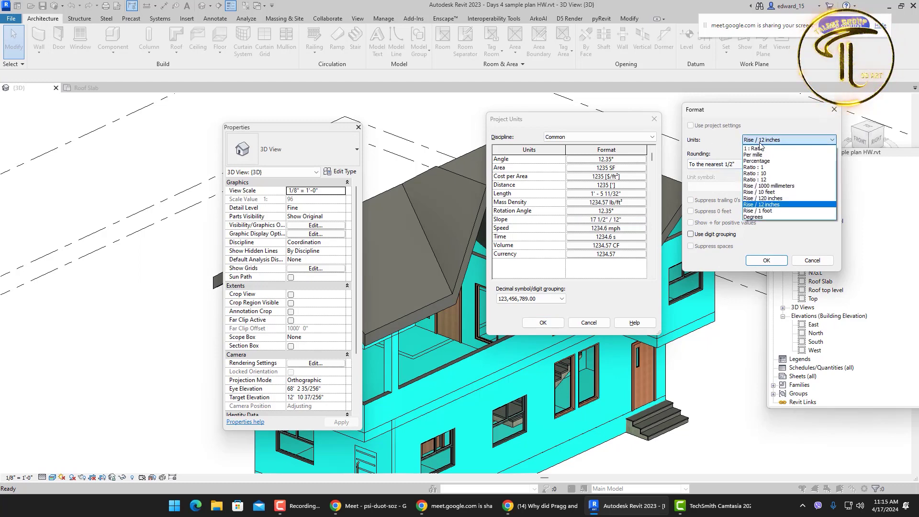
click(759, 217)
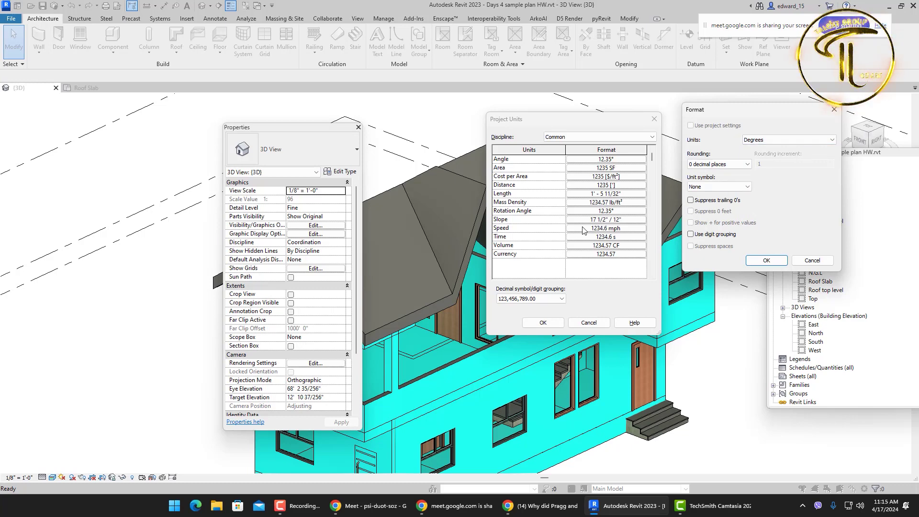
click(767, 260)
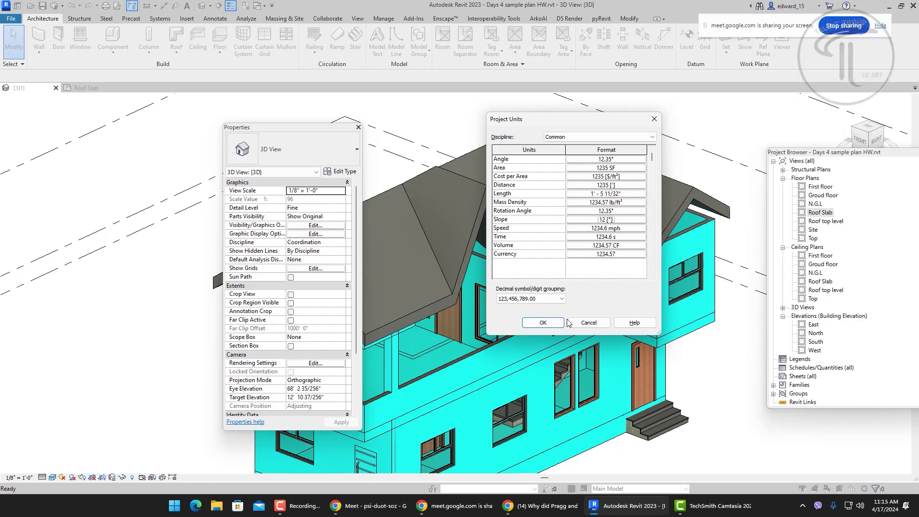
click(542, 322)
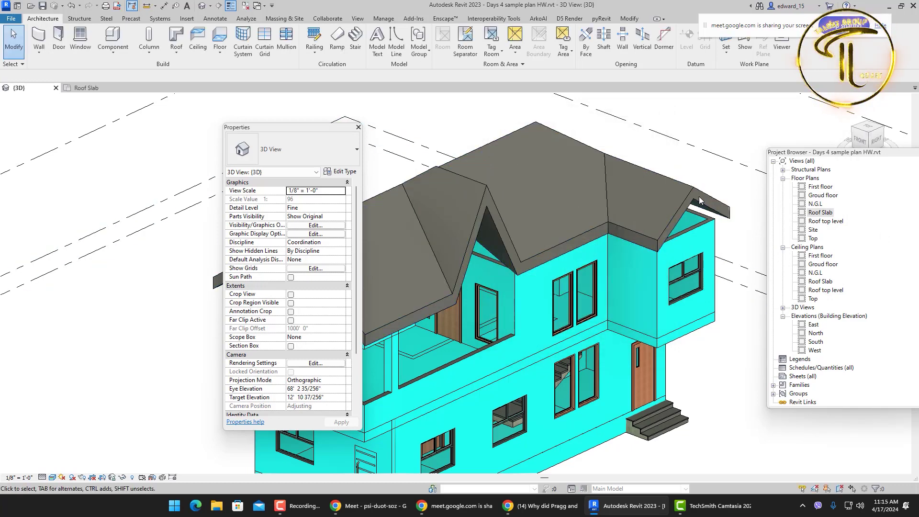
Step: Select the roof over the house and set its slope to 20 degrees
shift+middle_drag(699, 191, 704, 196)
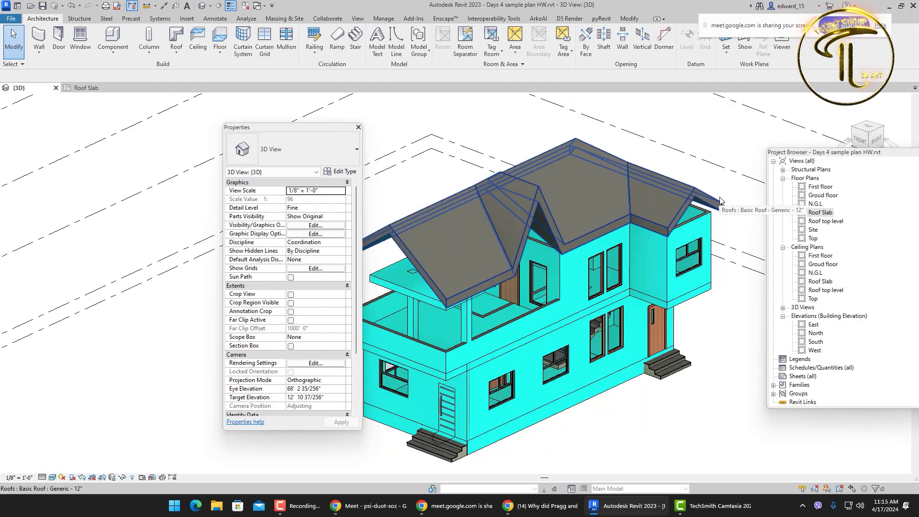
click(705, 196)
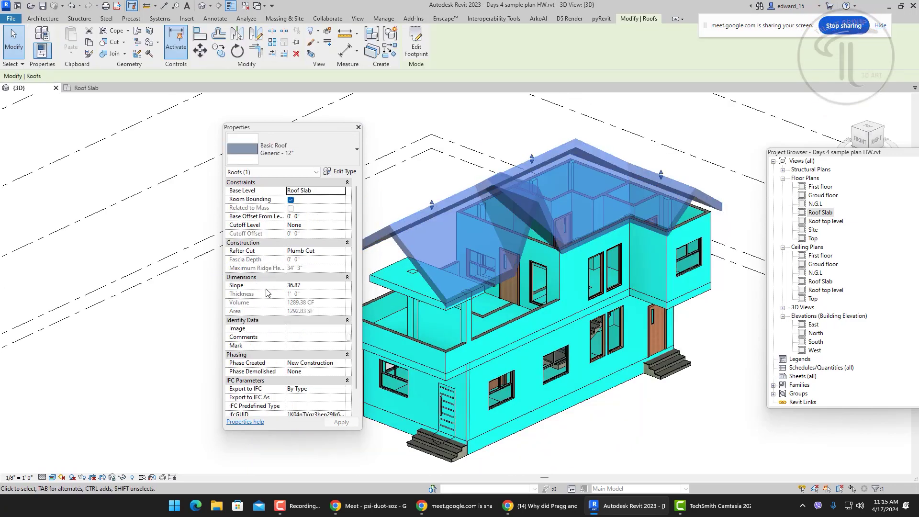
click(301, 287)
double_click(286, 289)
text(2)
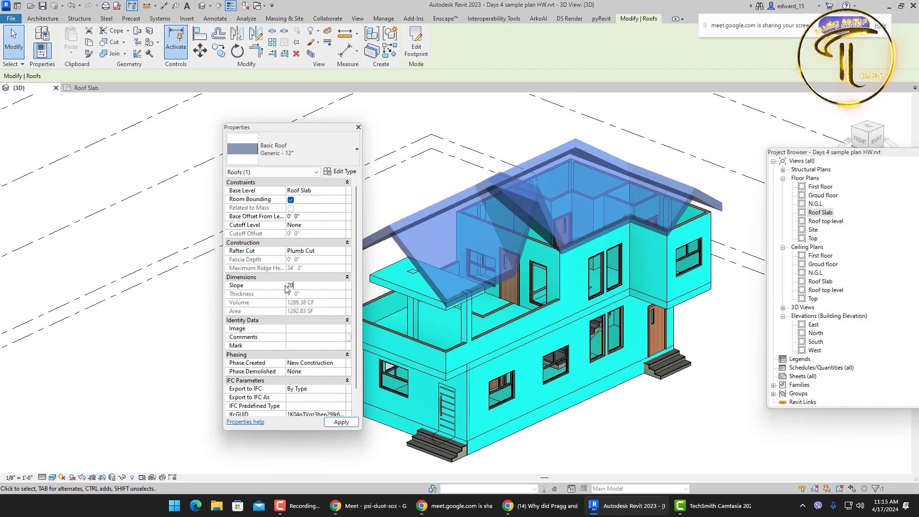
text(0)
key(Return)
click(714, 143)
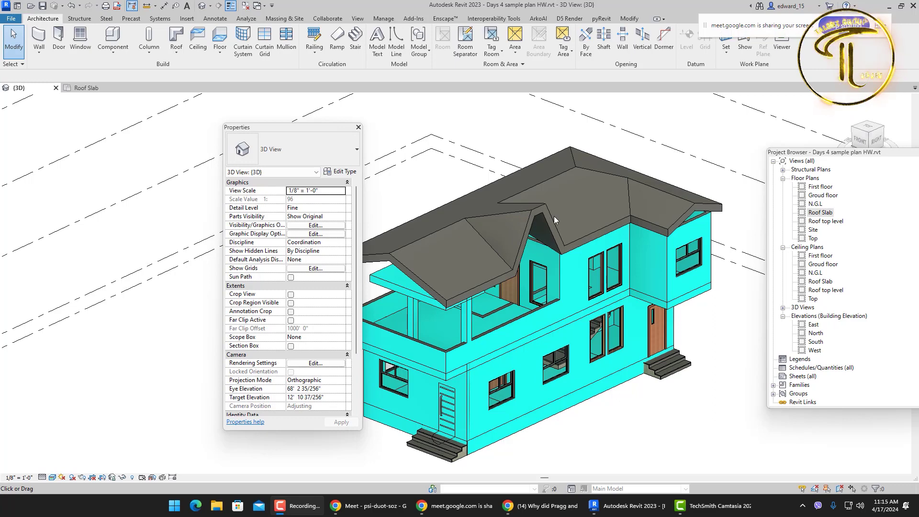
Step: Open the roof's footprint sketch for editing
click(598, 215)
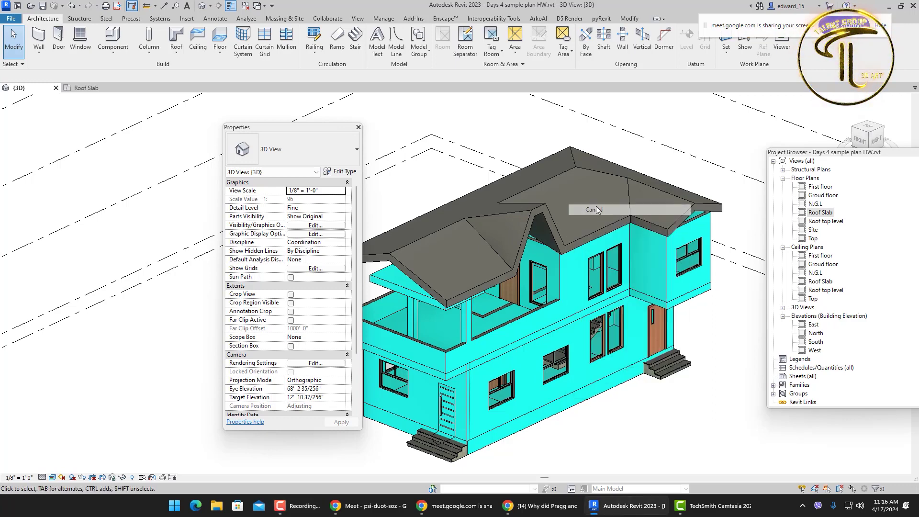
right_click(597, 206)
click(599, 209)
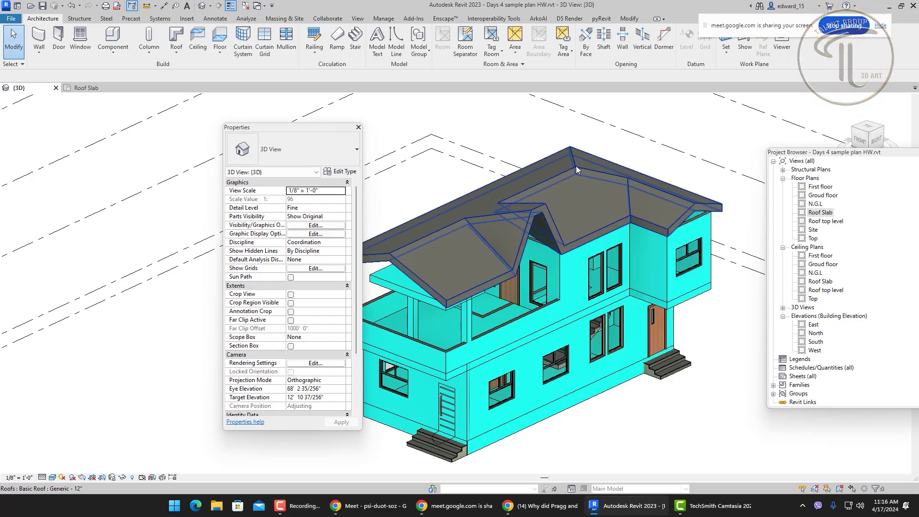
double_click(573, 208)
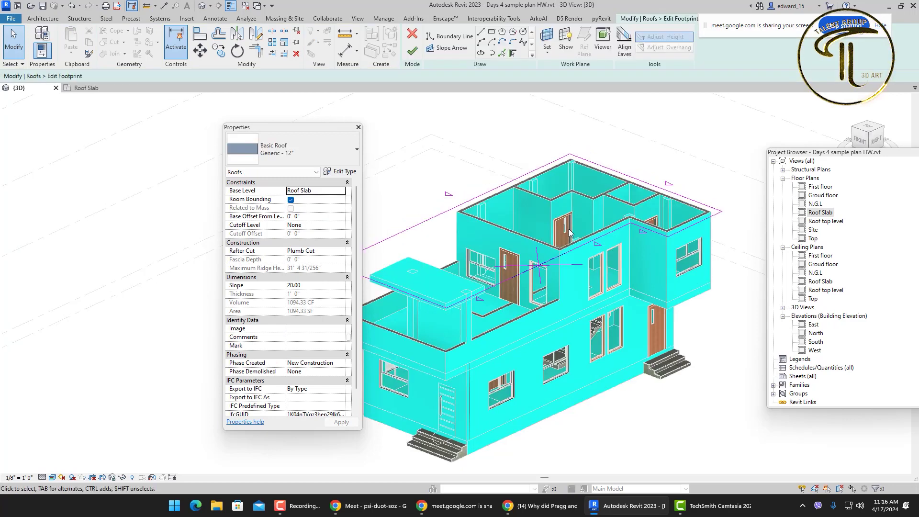
Step: Select both slope arrows near the balcony door and specify them by Slope, keeping the slope at 20 degrees
click(527, 263)
ctrl+click(524, 265)
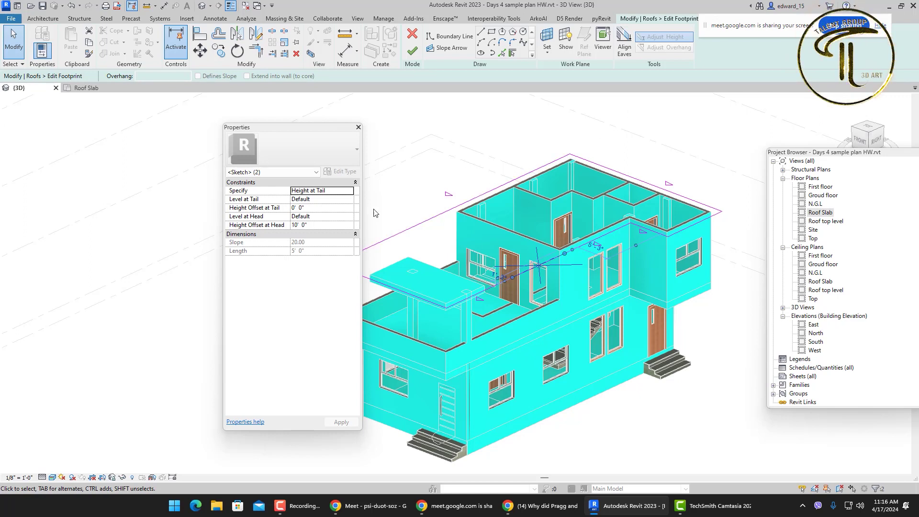
click(317, 191)
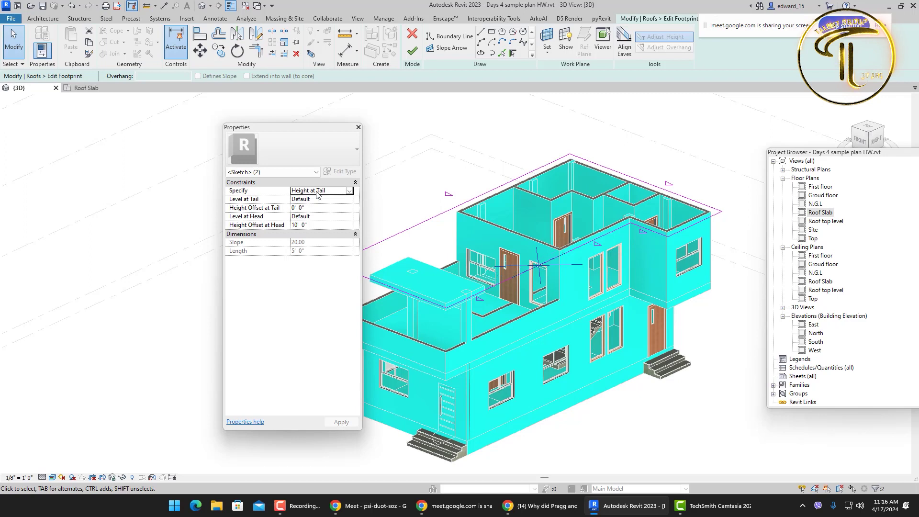
click(349, 191)
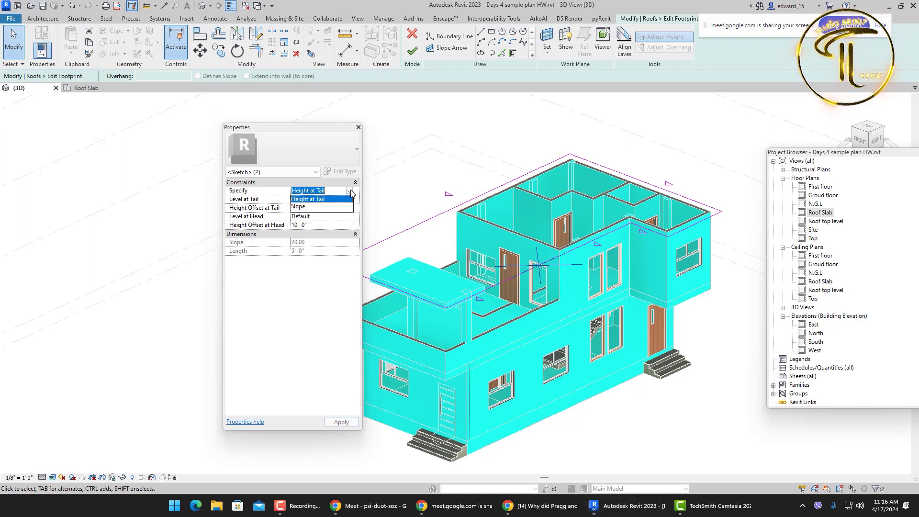
click(299, 207)
click(313, 246)
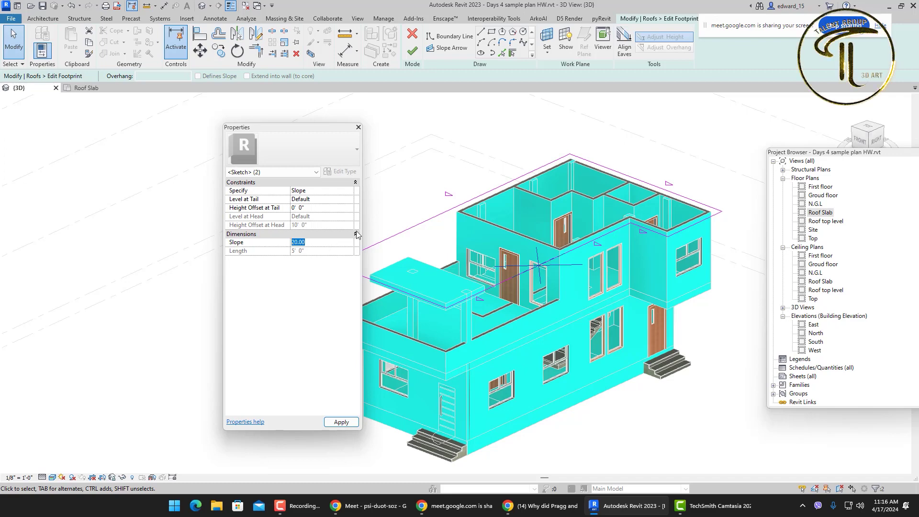
click(505, 279)
Step: Open the Roof Slab floor plan and select the two slope arrows on the roof boundary
scroll(562, 258, up, 3)
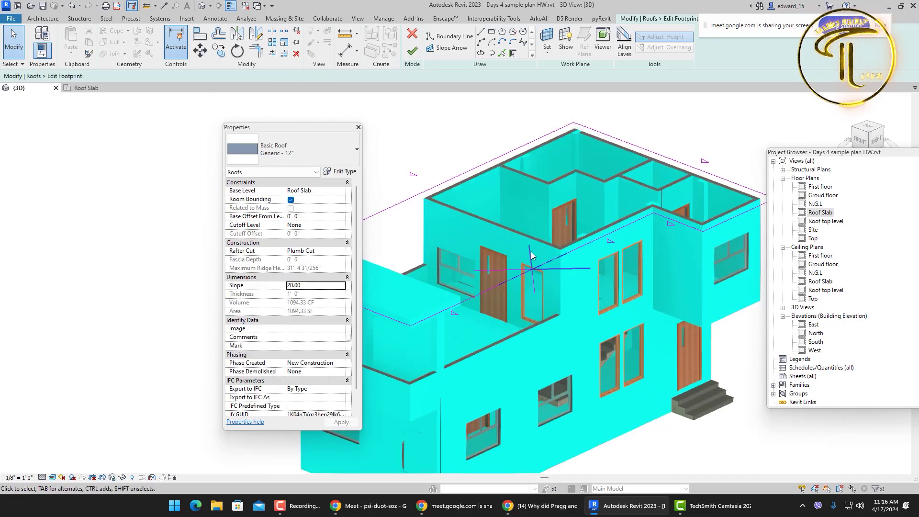
double_click(820, 212)
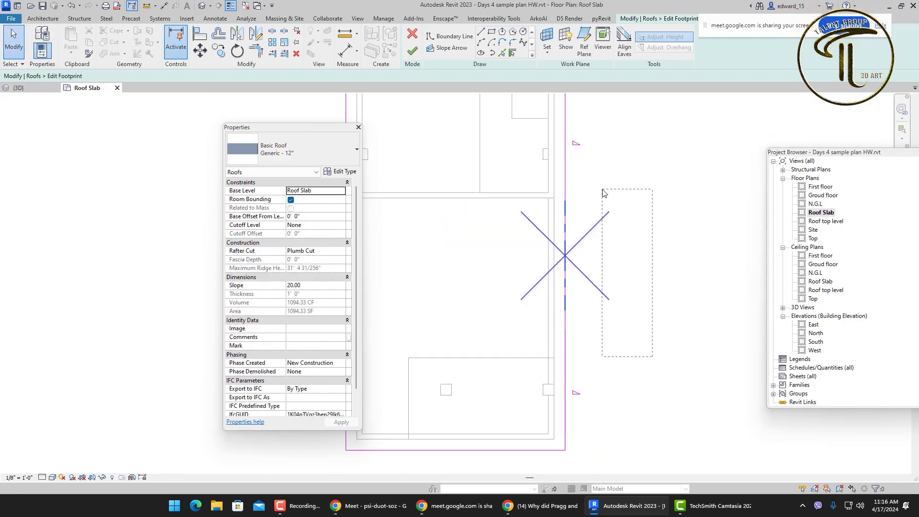
click(565, 319)
click(663, 246)
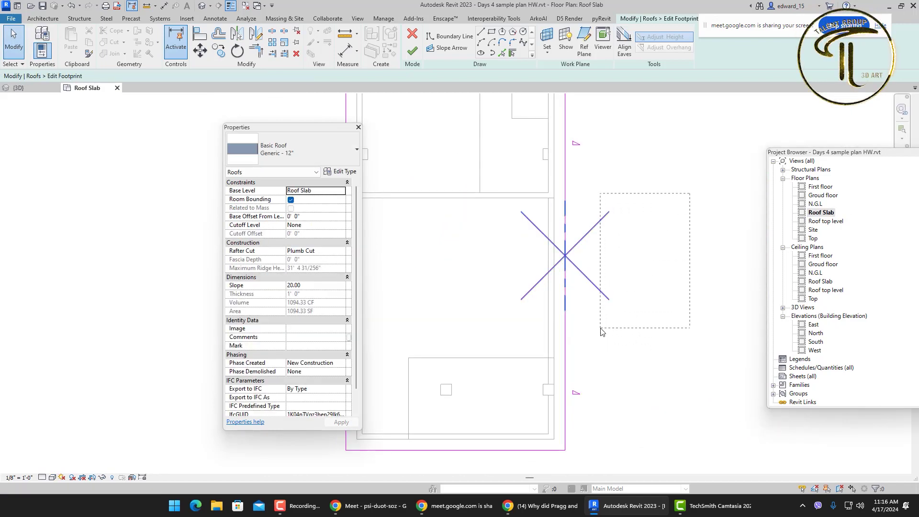
mouse_move(671, 339)
mouse_down()
mouse_move(607, 174)
mouse_move(642, 155)
mouse_up()
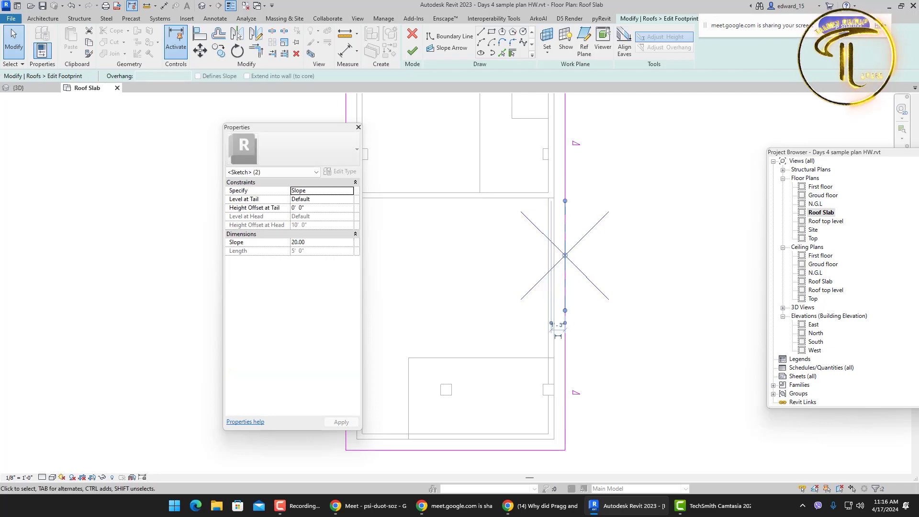
click(662, 203)
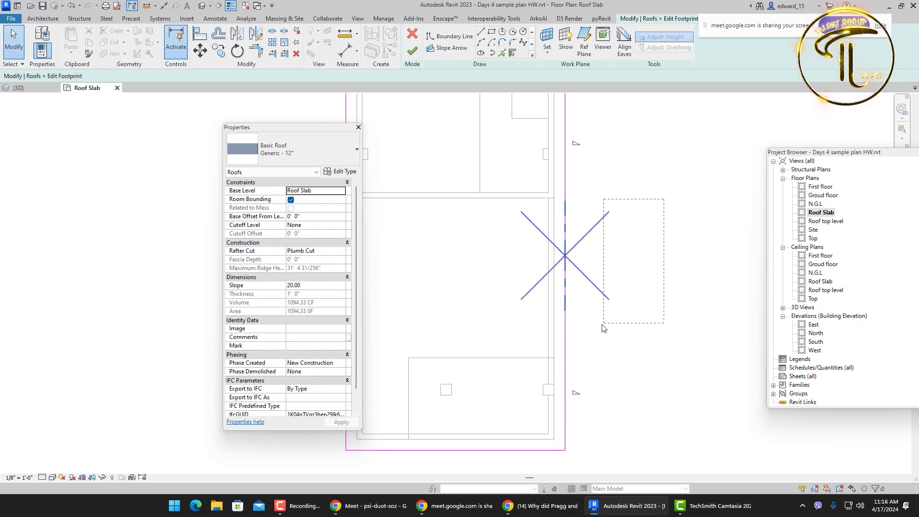
drag(605, 322, 671, 142)
click(656, 191)
drag(608, 318, 550, 322)
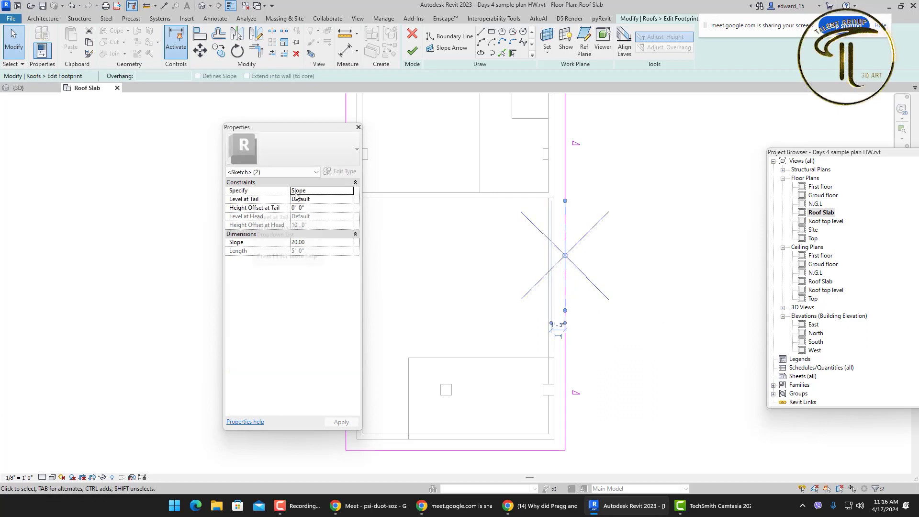
Step: Keep both slope arrows specified by Slope at 20 degrees and finish the roof footprint
click(351, 194)
click(324, 199)
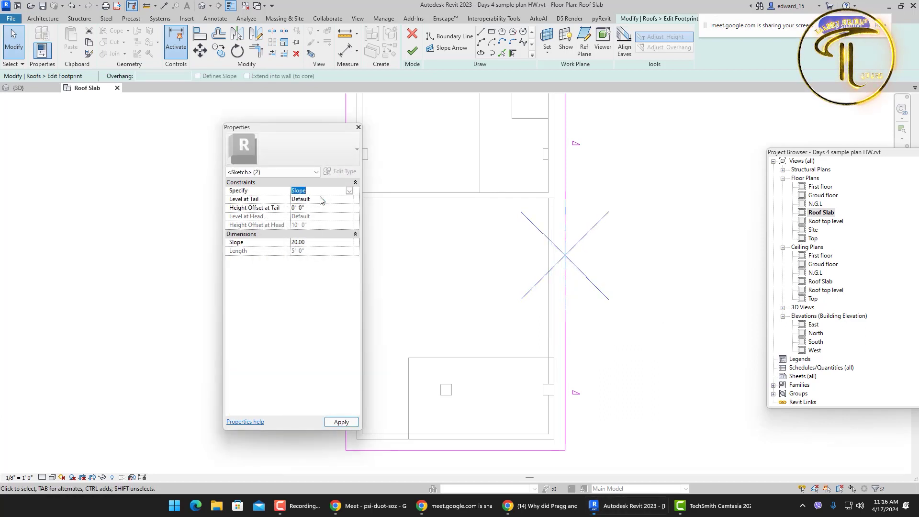
click(350, 190)
click(314, 207)
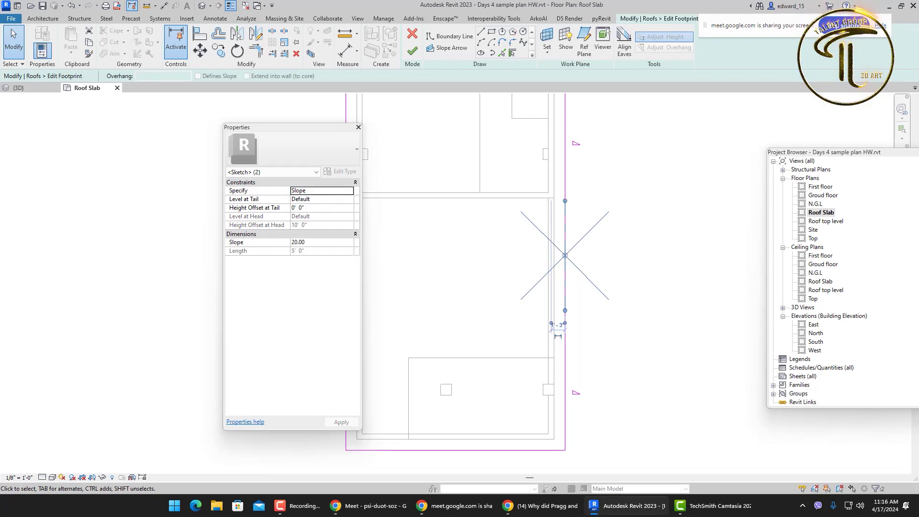
click(321, 242)
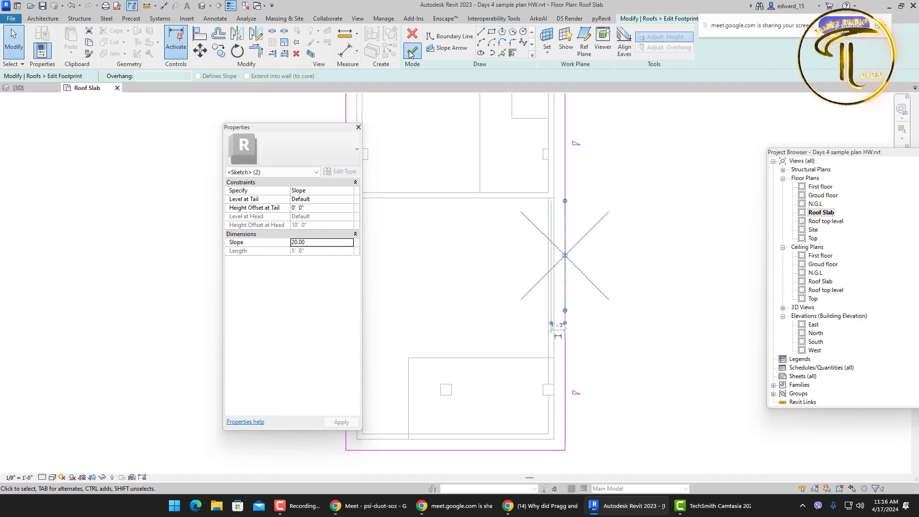
click(412, 51)
Step: Return to the 3D view, select the roof and duplicate its type as Main Roof
click(201, 5)
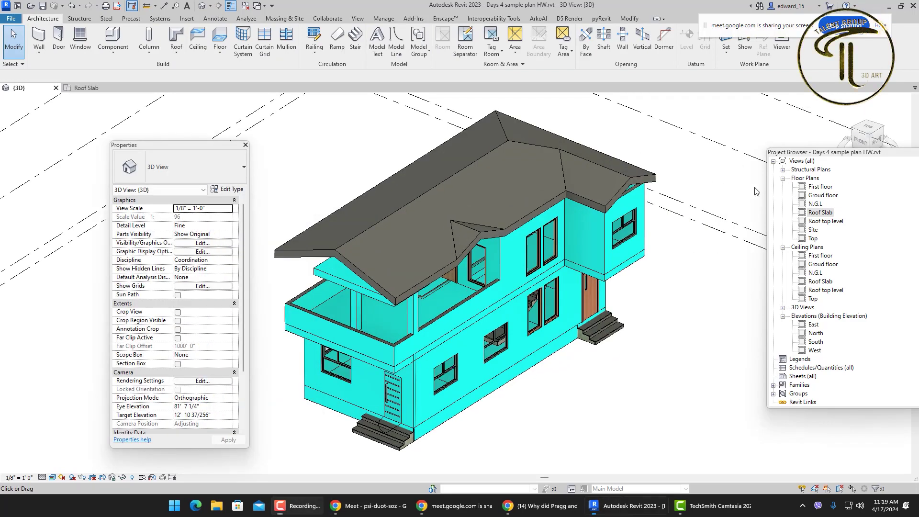
shift+middle_drag(758, 179, 670, 175)
scroll(628, 172, up, 3)
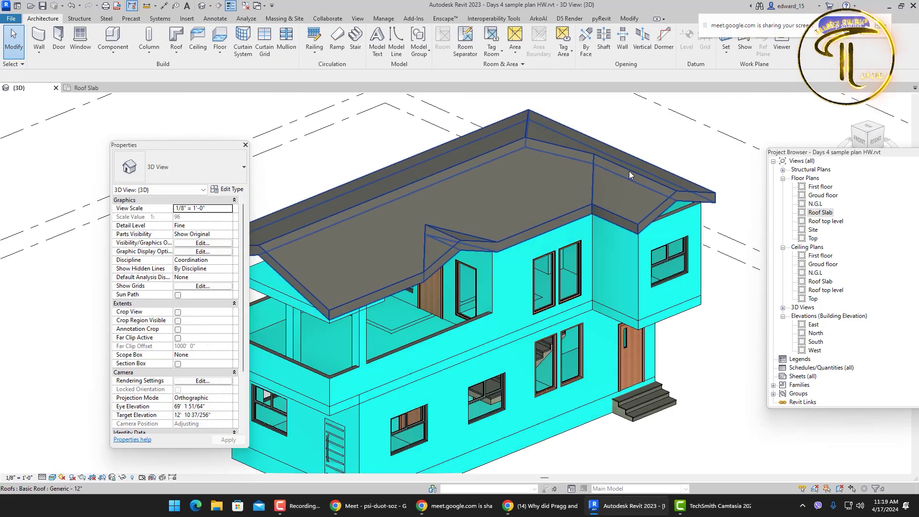
middle_drag(337, 230, 469, 194)
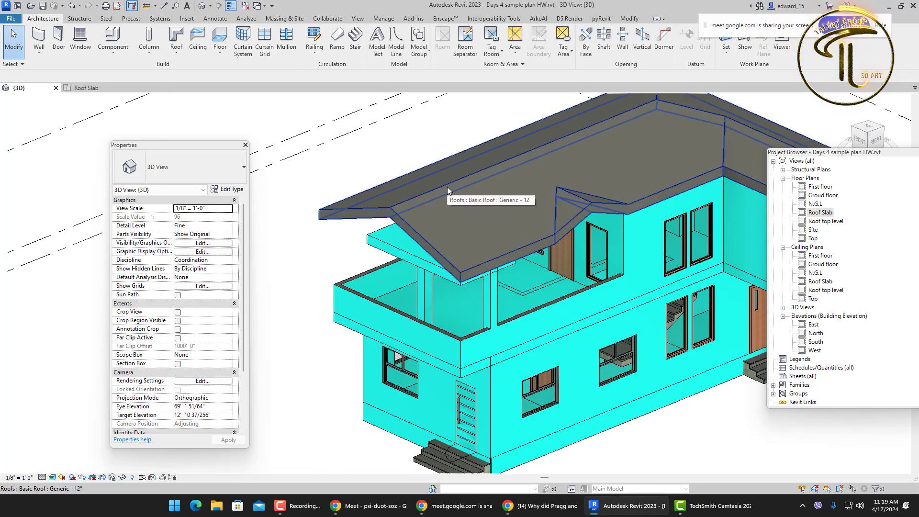
click(447, 188)
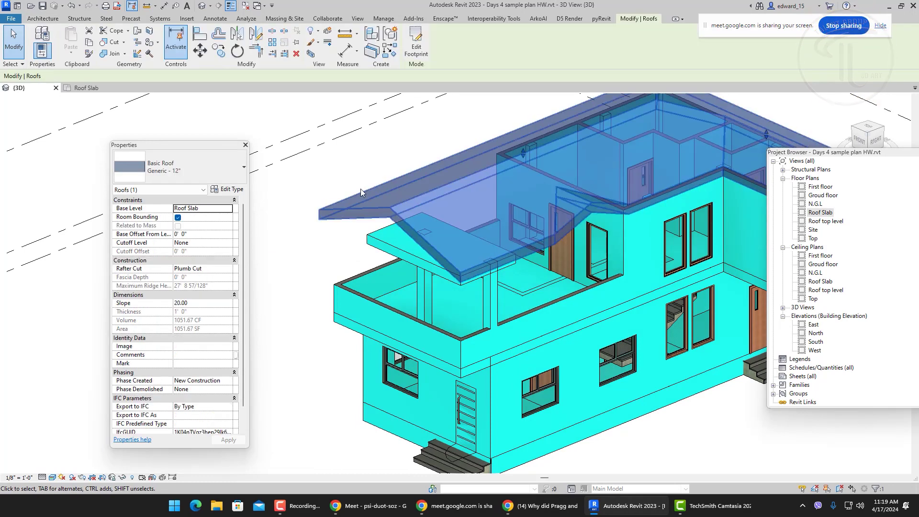
click(231, 193)
click(766, 153)
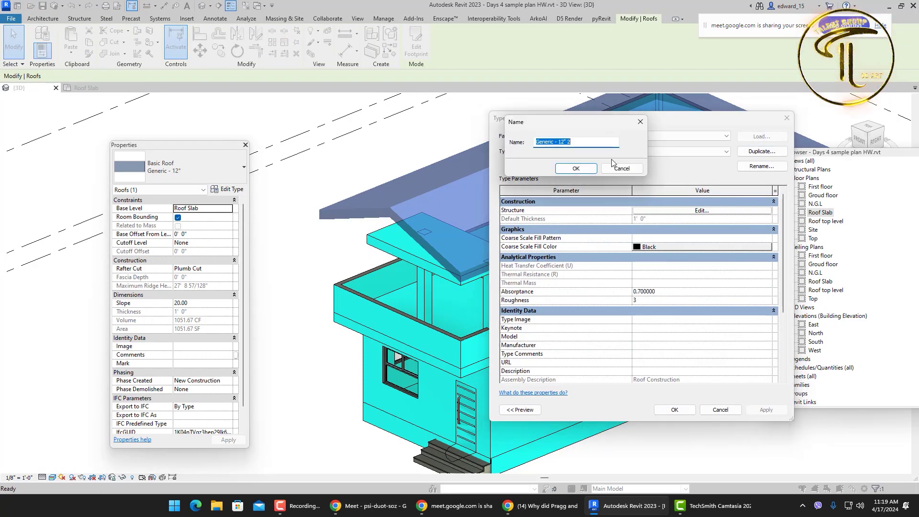
text(Main Roof)
key(Return)
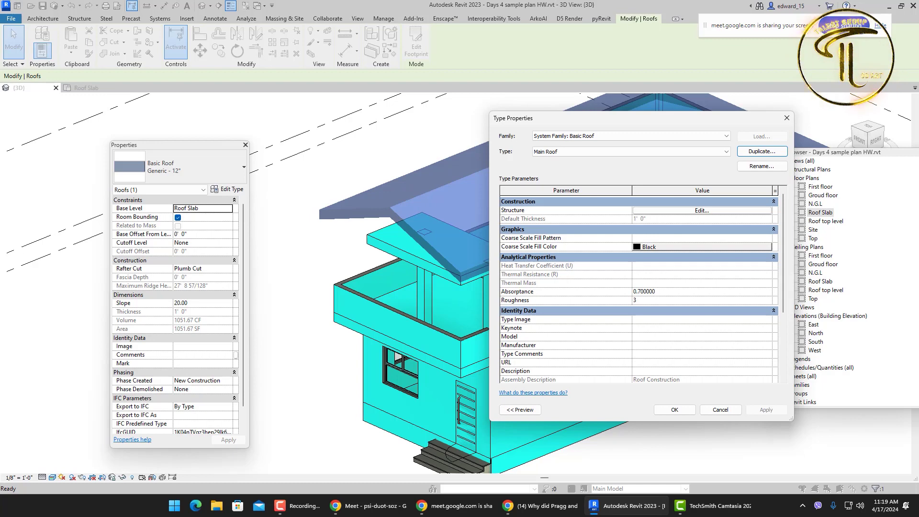
Step: Close the roof's type properties, reopen them and duplicate the Generic - 12" type as Main Roof
key(F10)
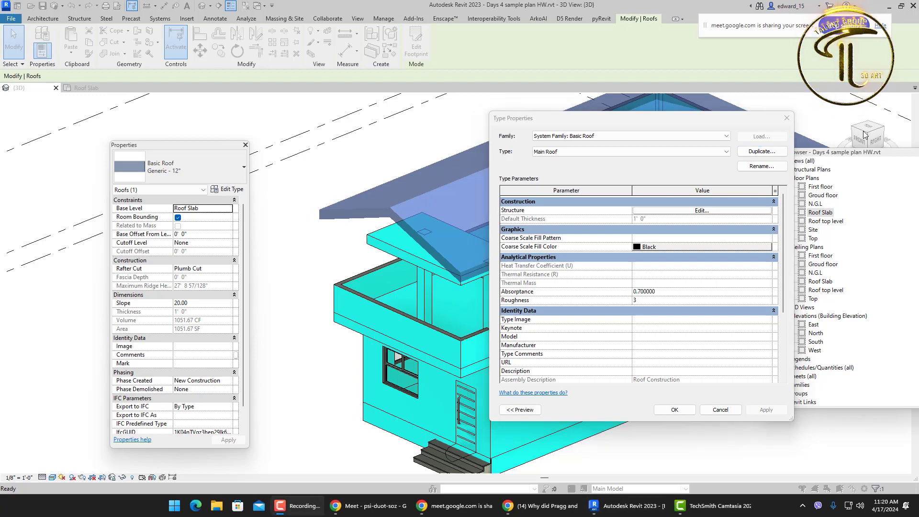
click(785, 118)
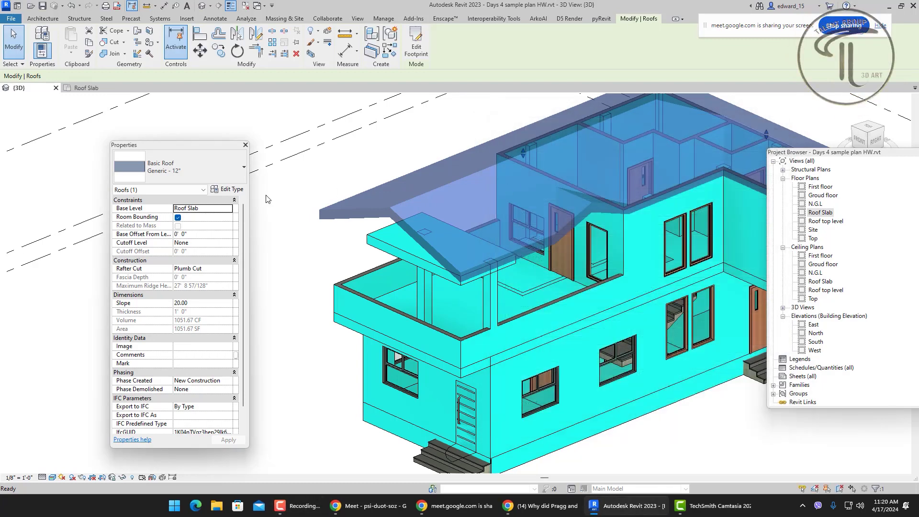
click(231, 190)
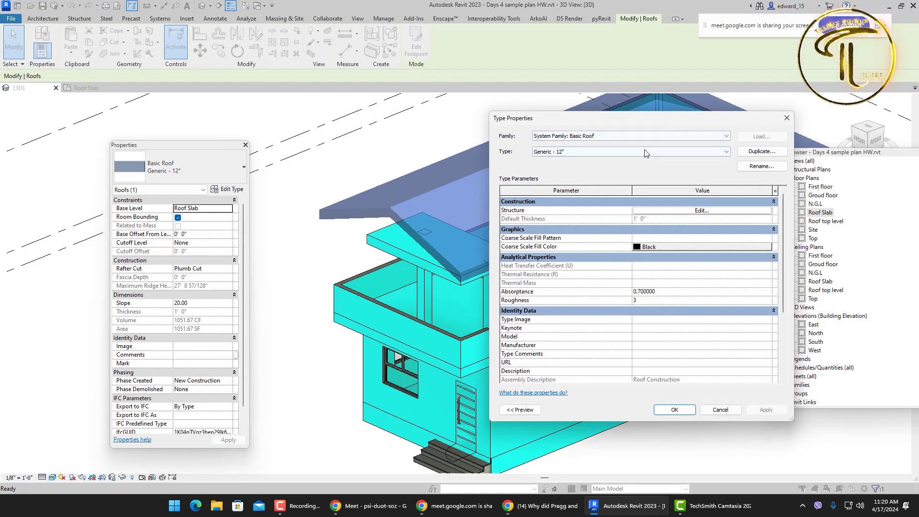
click(639, 151)
click(637, 150)
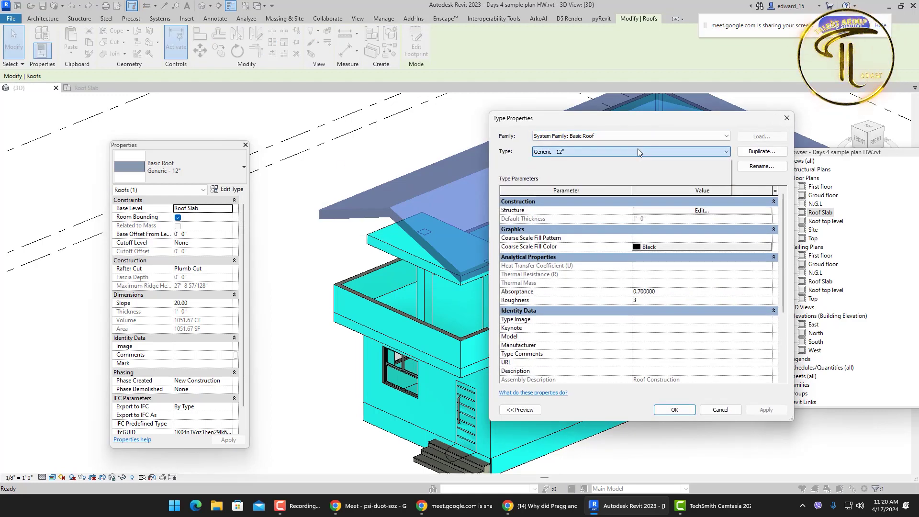
click(761, 151)
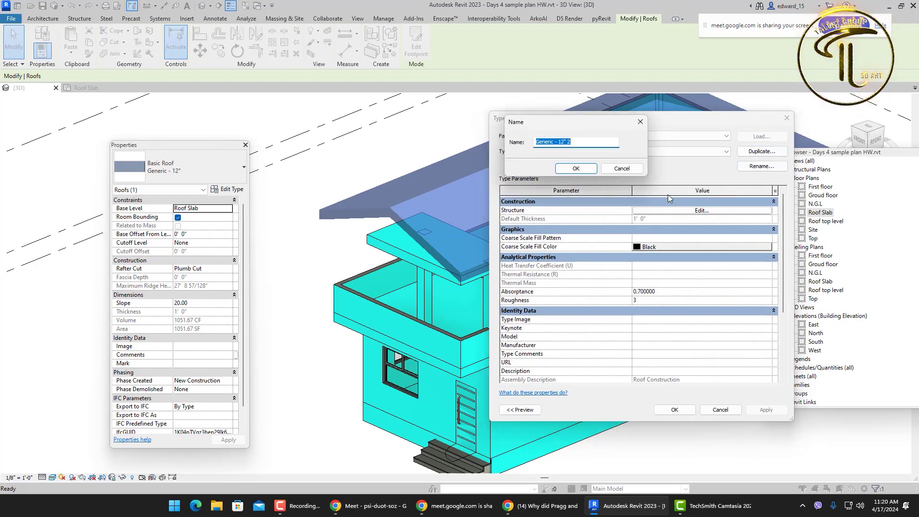
text(Main Roof)
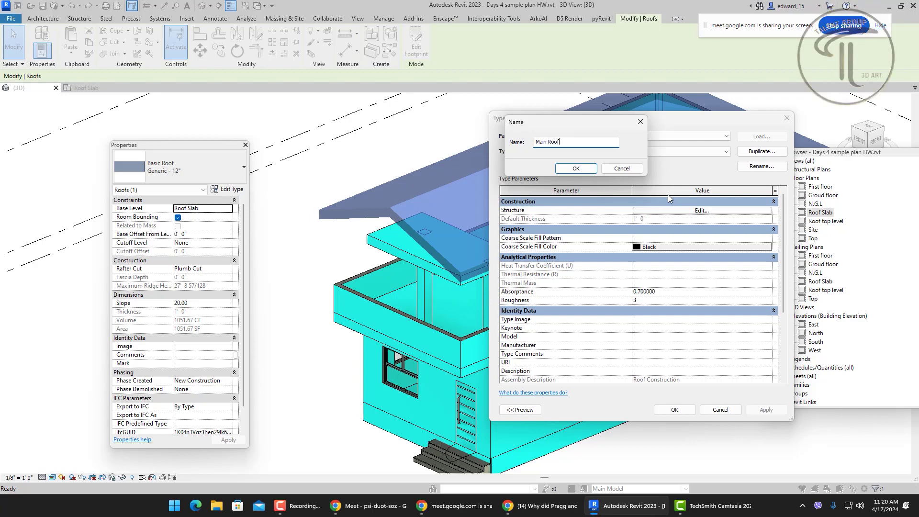
key(Return)
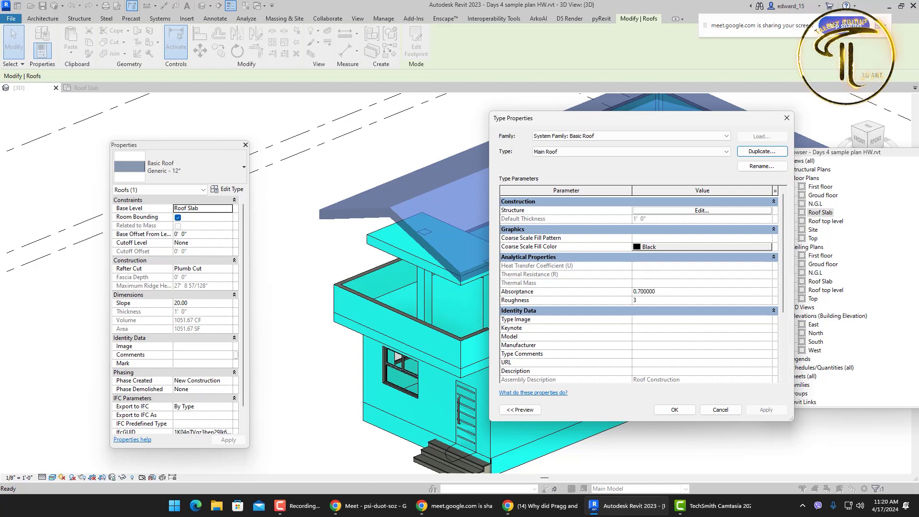
key(F9)
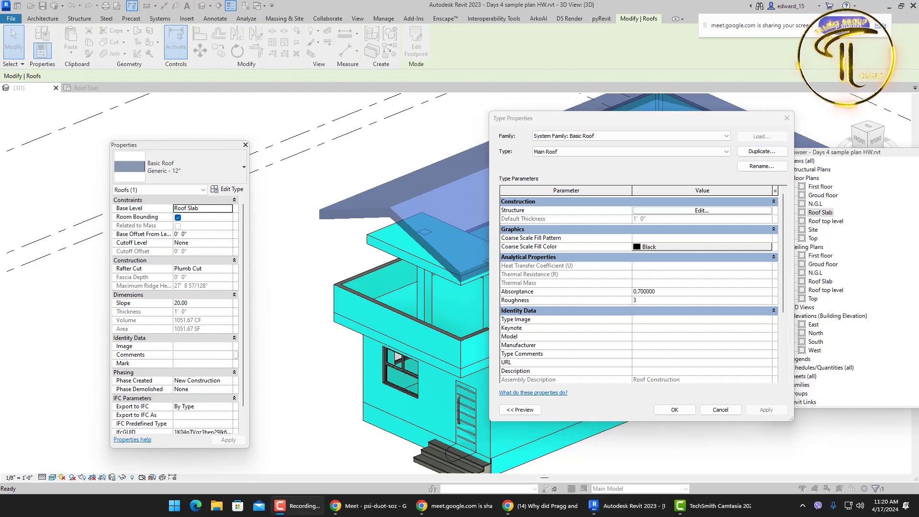
click(691, 157)
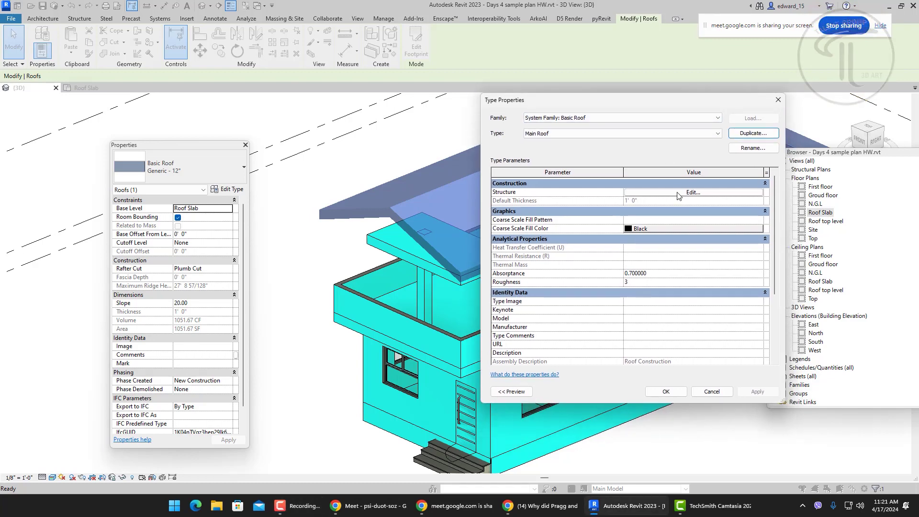
key(alt)
mouse_move(692, 150)
mouse_down()
mouse_move(584, 214)
mouse_move(601, 229)
mouse_move(697, 158)
mouse_up()
mouse_move(595, 187)
mouse_down()
mouse_move(618, 183)
mouse_move(607, 180)
mouse_move(718, 123)
mouse_up()
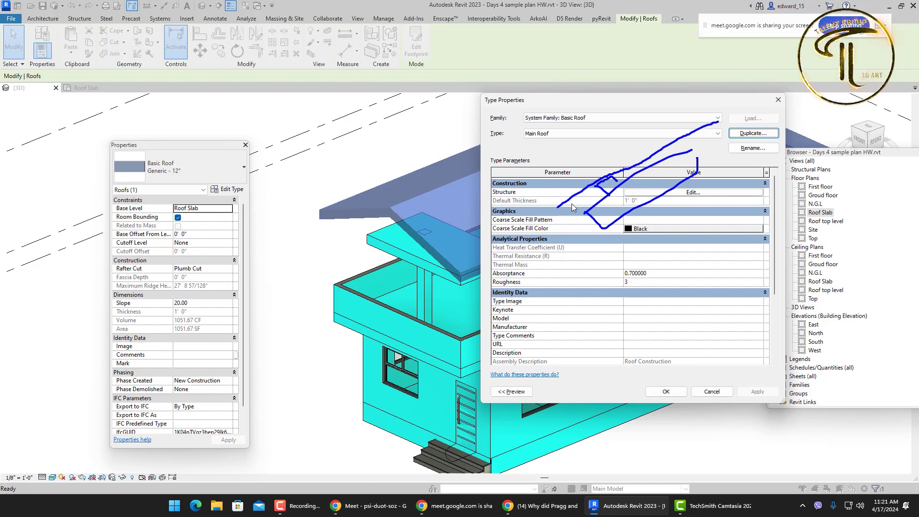
drag(560, 208, 562, 229)
drag(538, 190, 539, 202)
drag(608, 233, 685, 192)
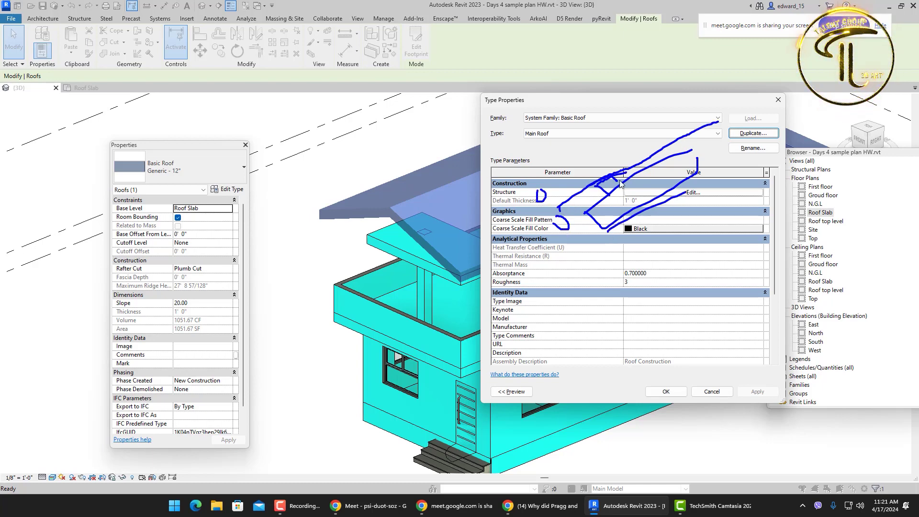
mouse_move(657, 229)
mouse_down()
mouse_move(660, 253)
mouse_move(658, 235)
mouse_up()
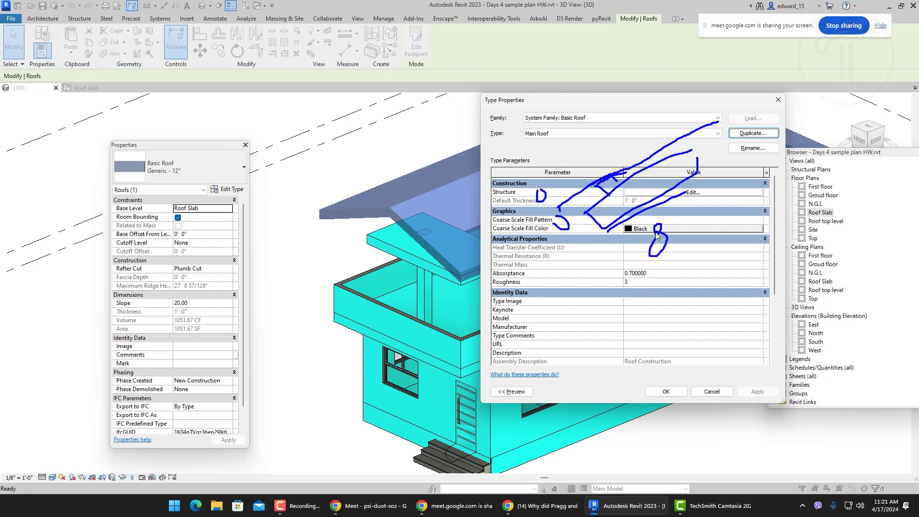
key(Escape)
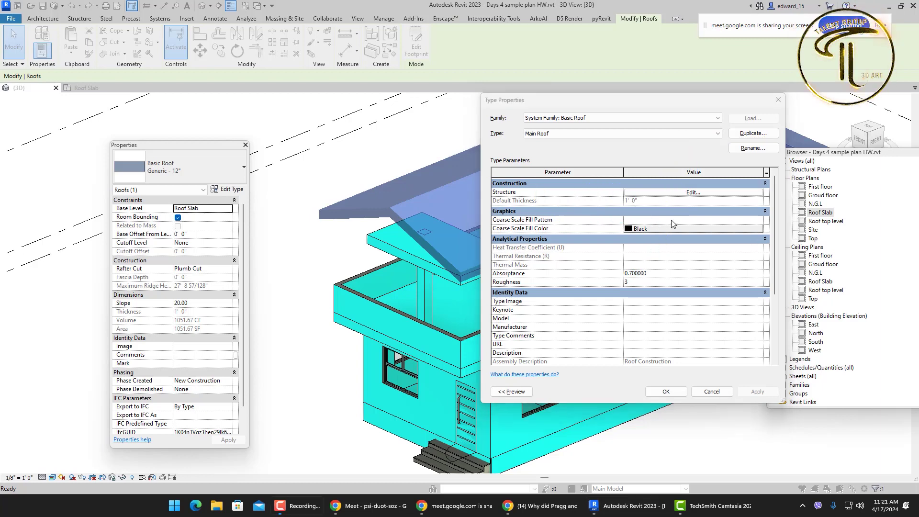
Step: Edit the Main Roof layer assembly and set the Structure layer's thickness to 6"
click(647, 193)
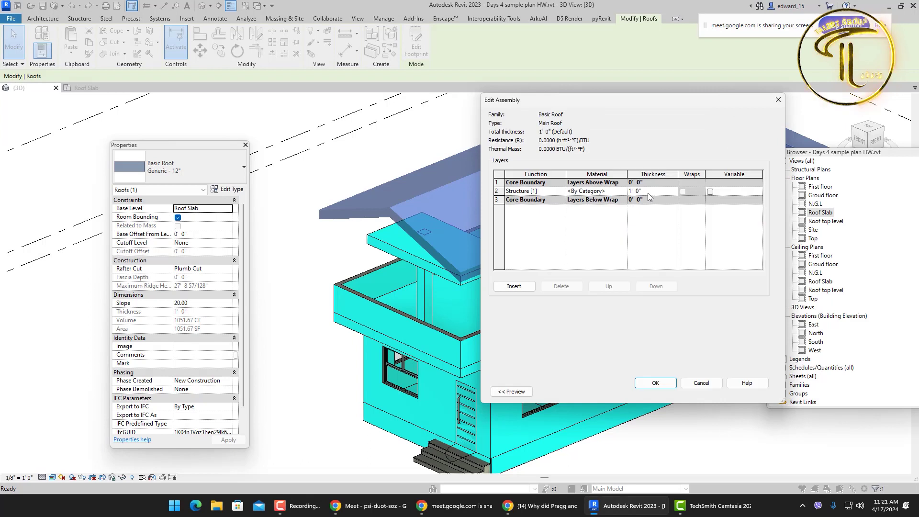
click(648, 193)
text(6")
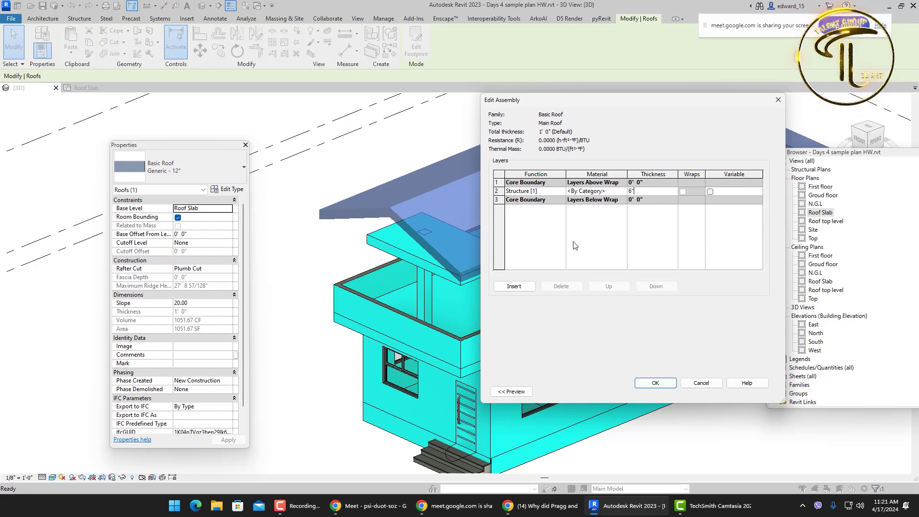
Step: Search the project materials for steel for the Structure layer and select Metal
click(624, 191)
click(624, 191)
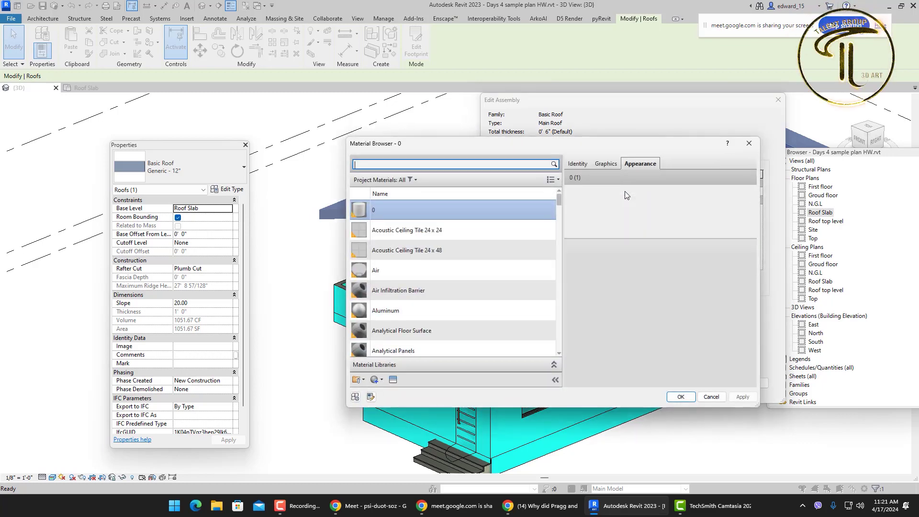
text(stee)
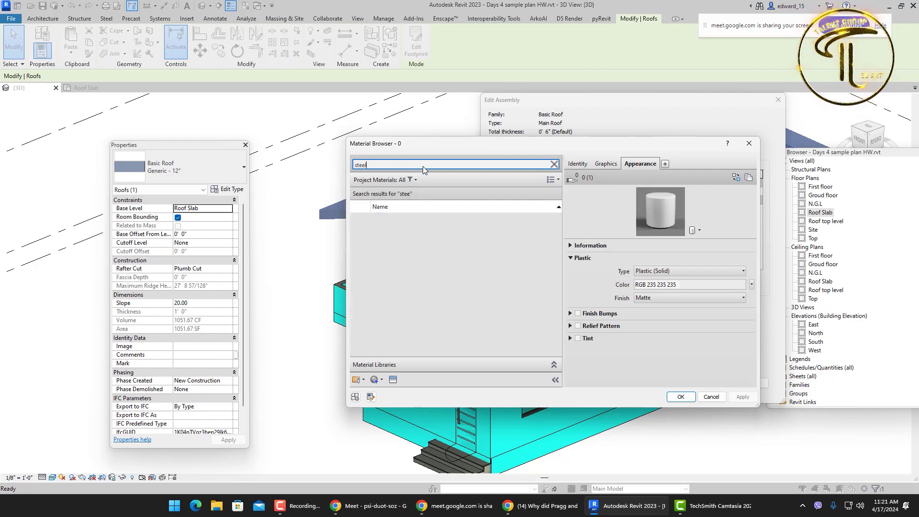
text(l)
click(407, 228)
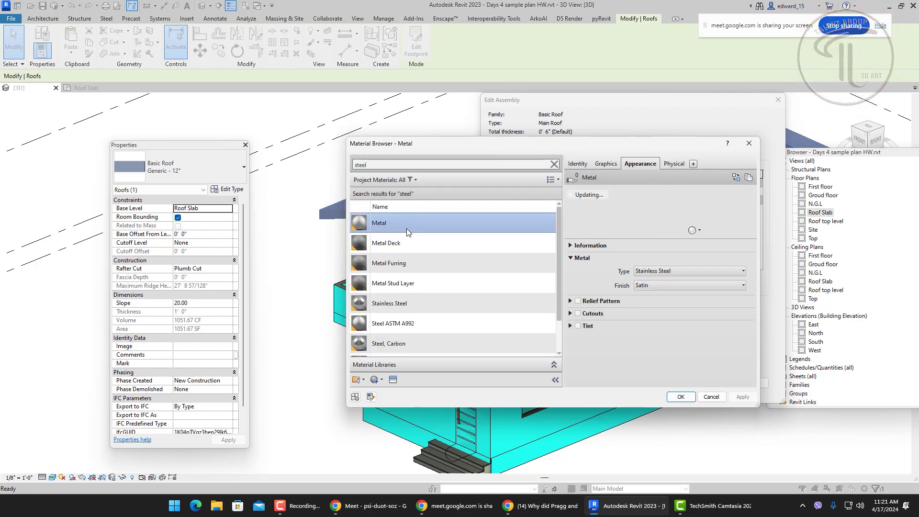
click(438, 259)
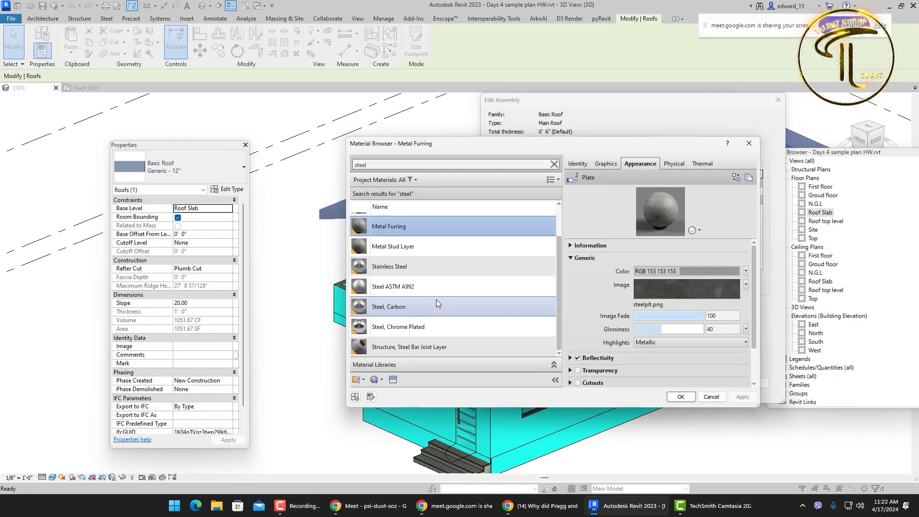
click(396, 224)
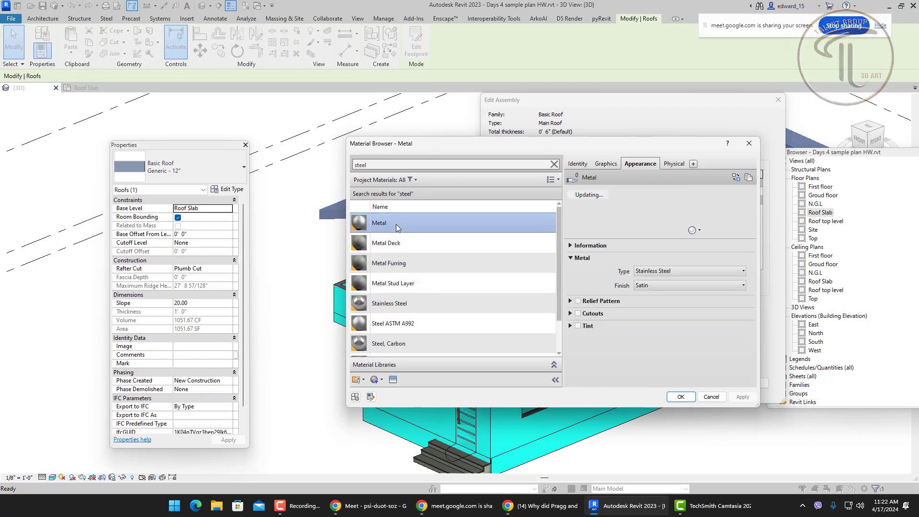
click(405, 245)
click(394, 228)
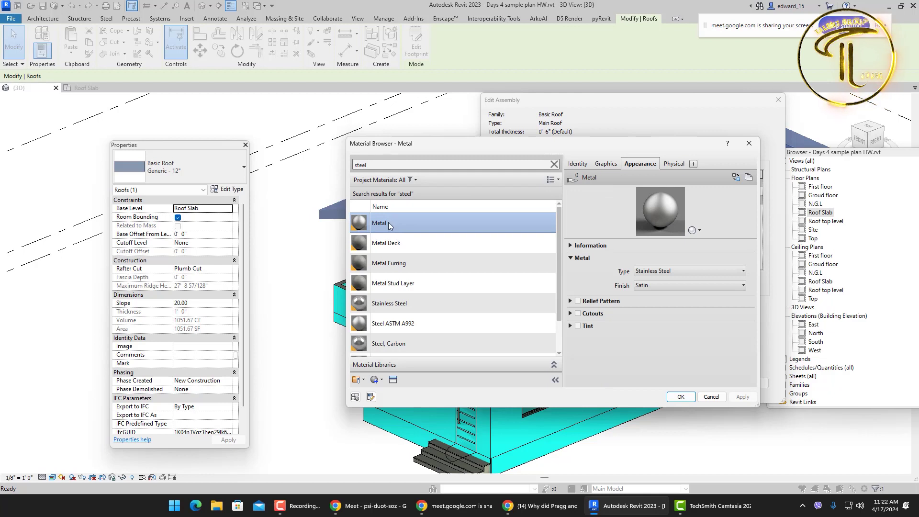
Step: Duplicate the Metal material as roof structure and assign it to the Structure layer
right_click(388, 225)
click(411, 238)
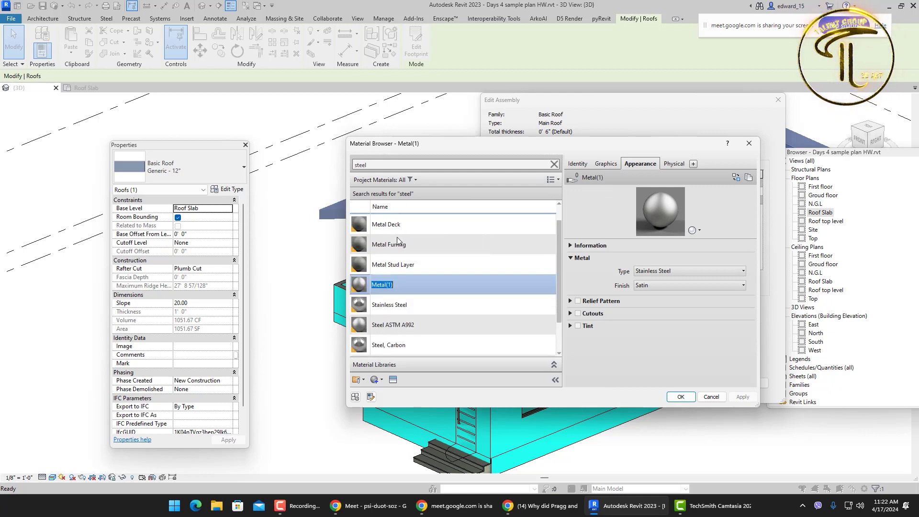
text(roof structure)
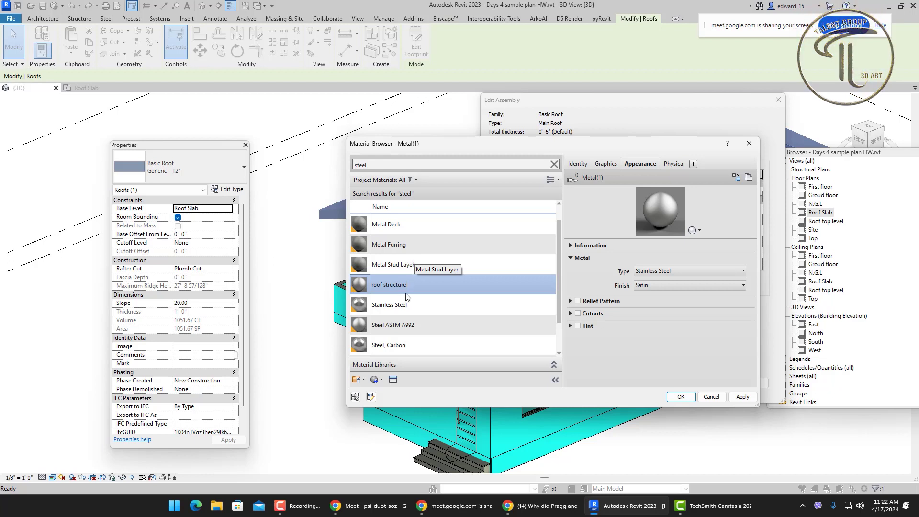
drag(408, 289, 360, 291)
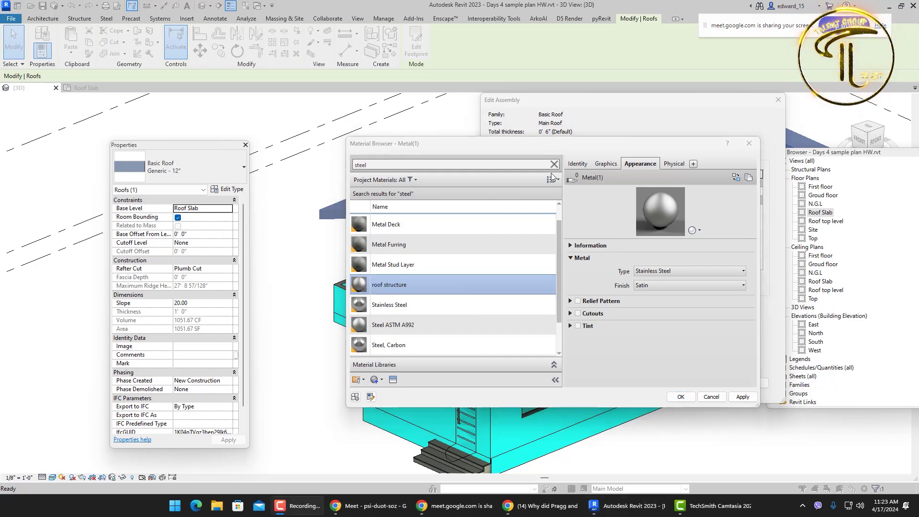
click(681, 397)
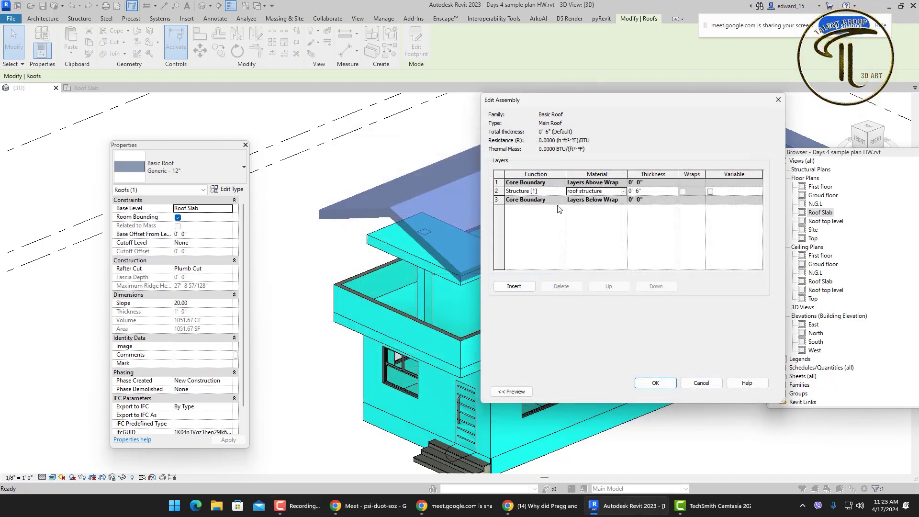
Step: Insert a new layer above the upper core boundary and set its function to Substrate [2]
click(652, 190)
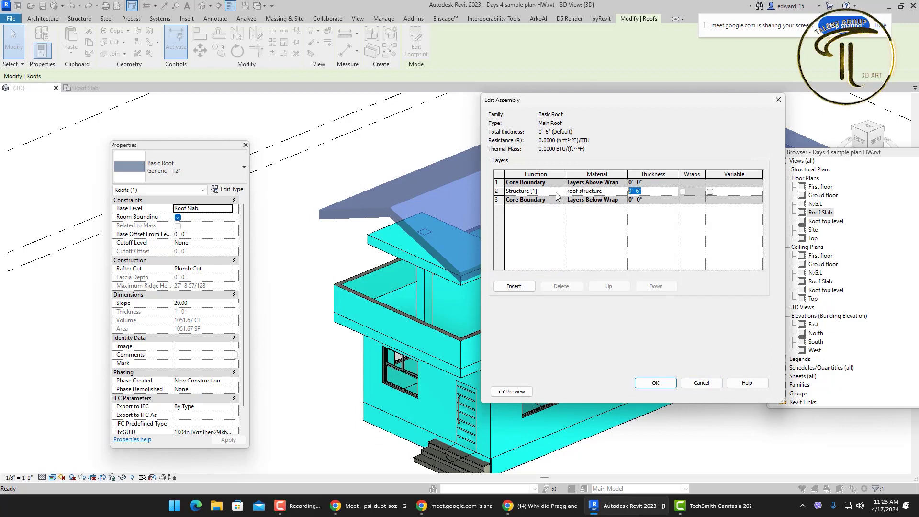
click(555, 192)
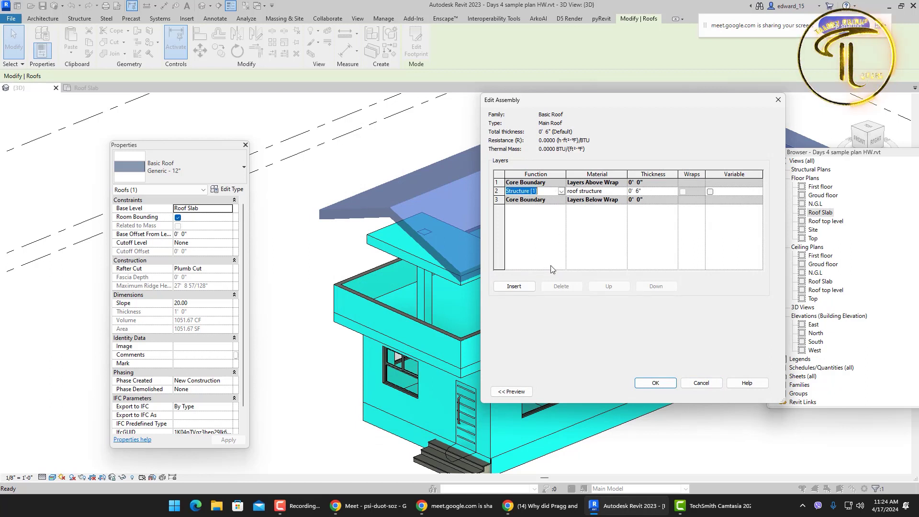
click(525, 286)
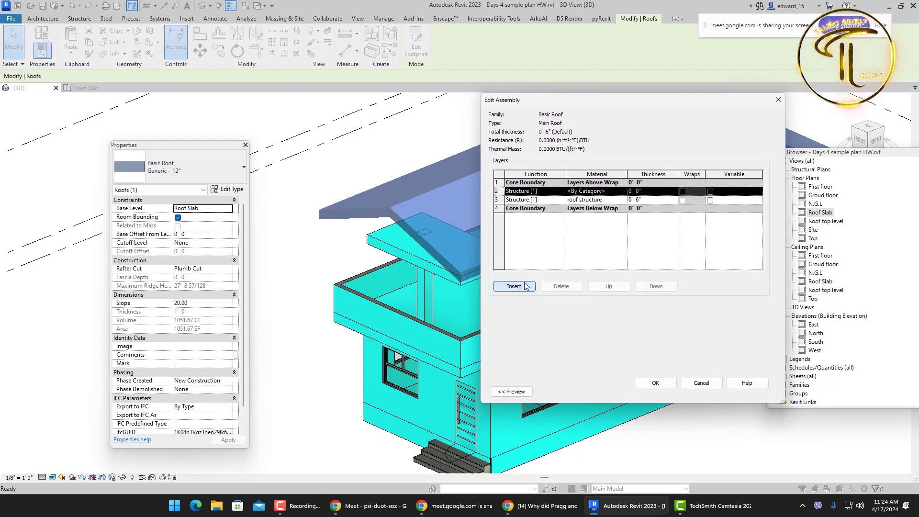
click(607, 285)
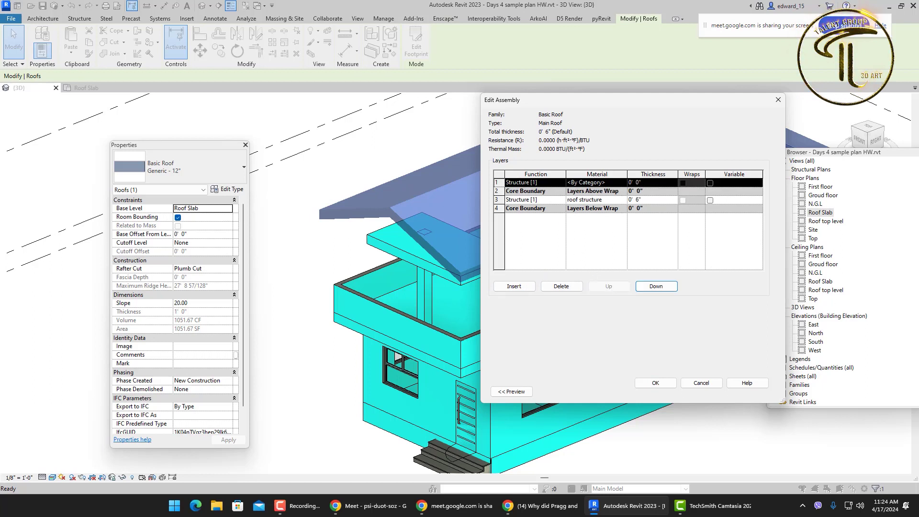
click(557, 187)
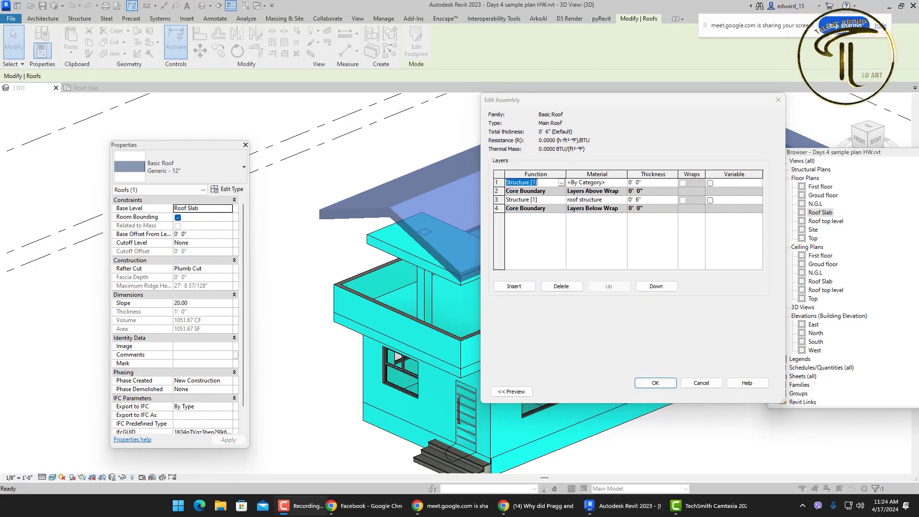
click(560, 184)
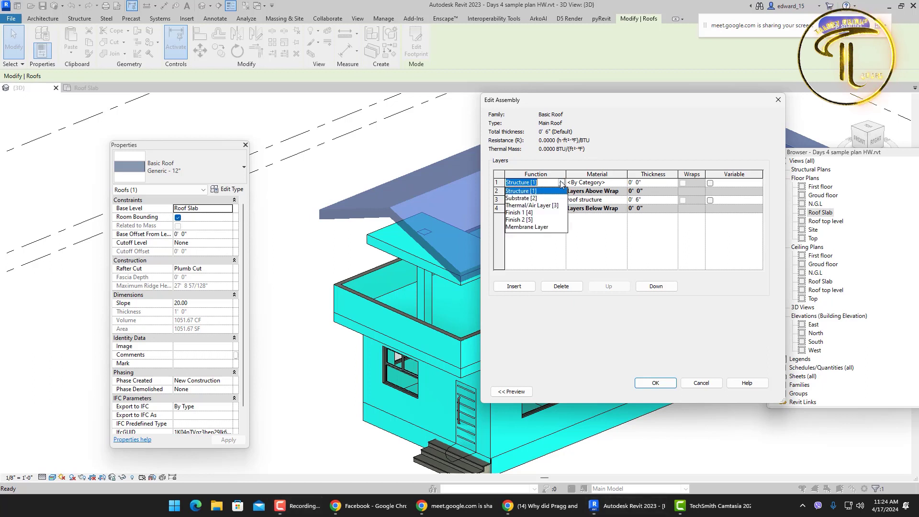
click(533, 199)
Step: Browse the project materials for the Substrate layer and search them for metal
click(614, 185)
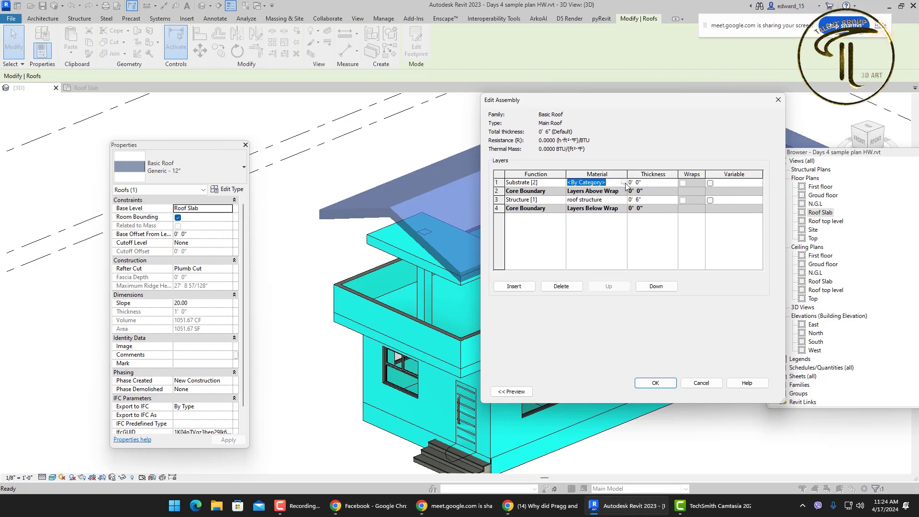
click(624, 183)
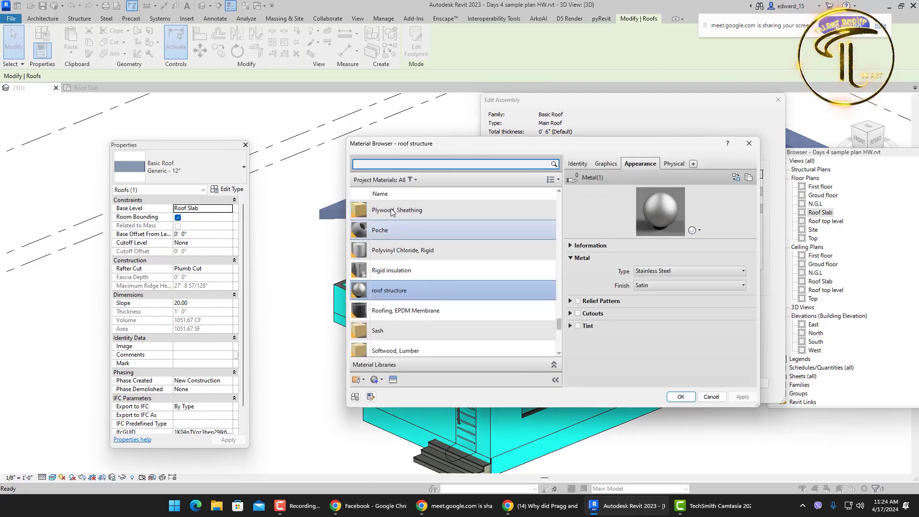
text(me)
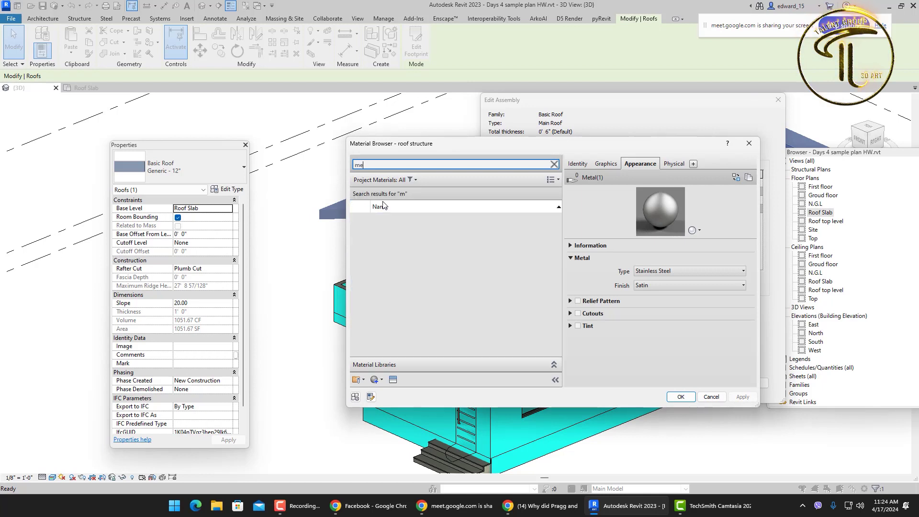
key(BackSpace)
text(atel)
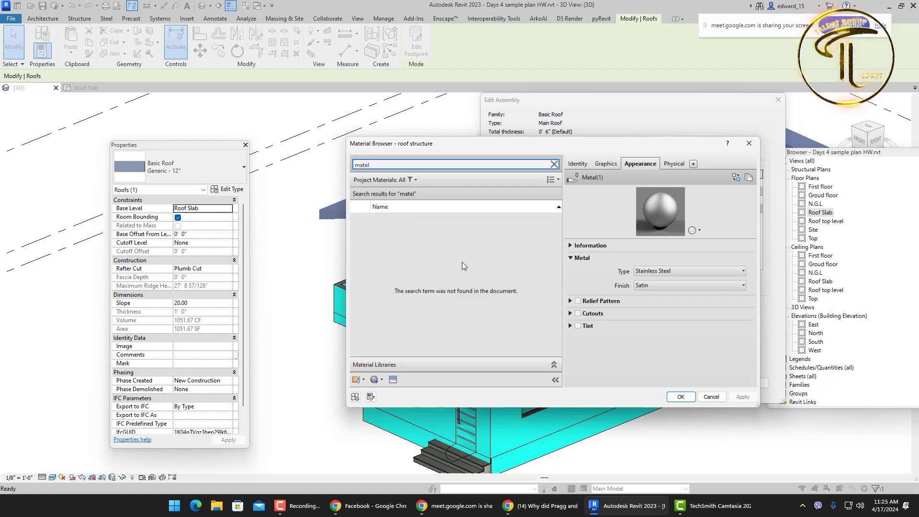
key(BackSpace)
key(BackSpace)
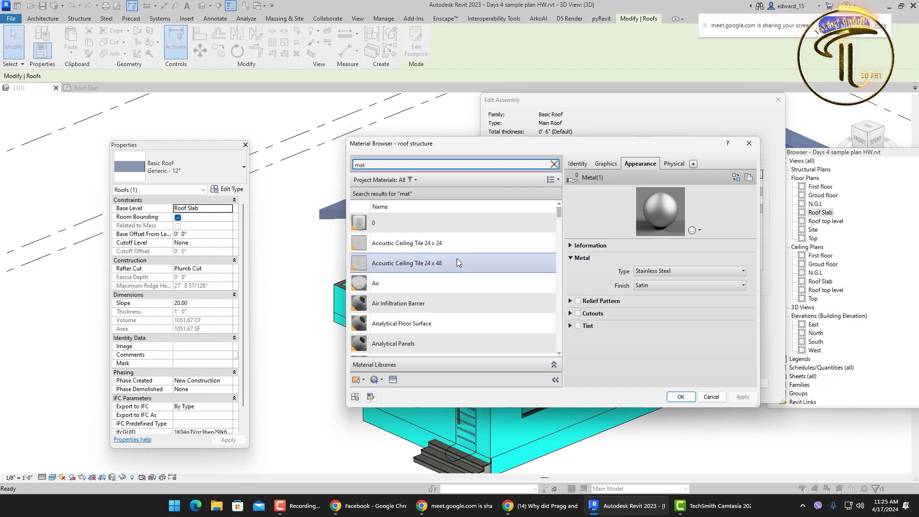
text(te)
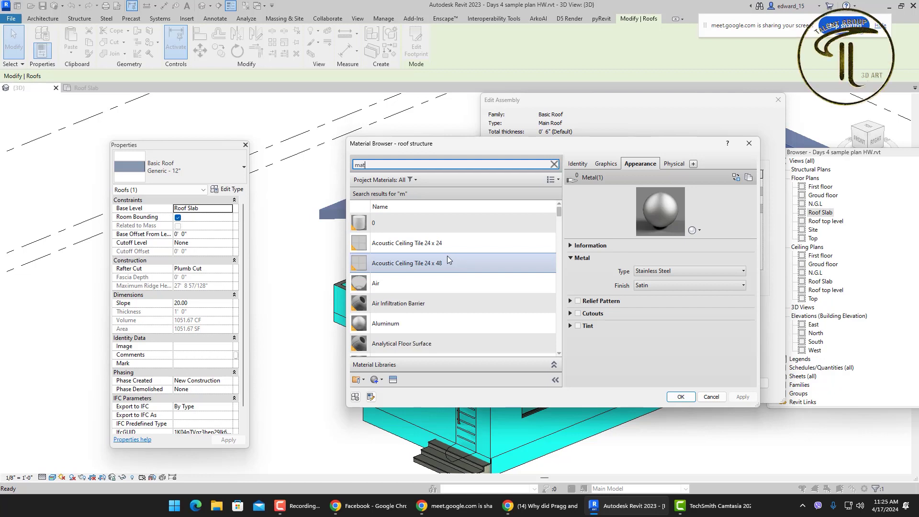
text(l)
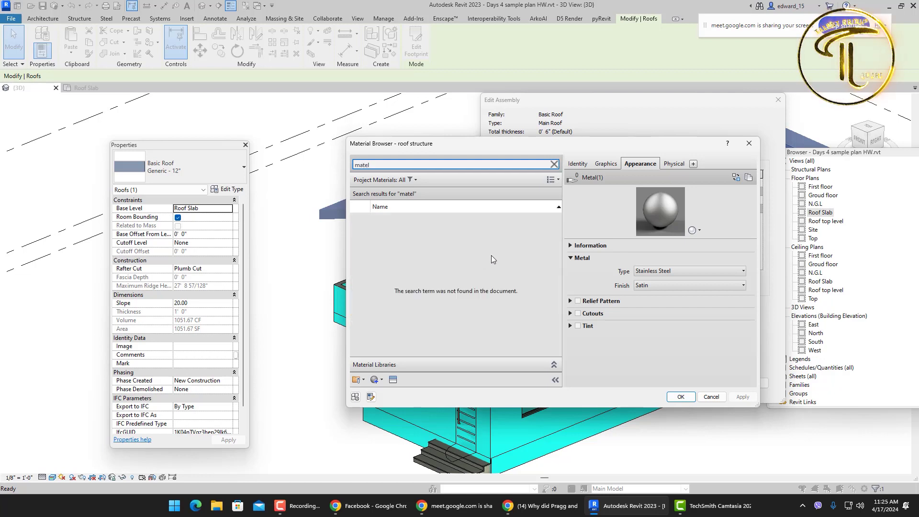
key(BackSpace)
key(BackSpace)
key(BackSpace)
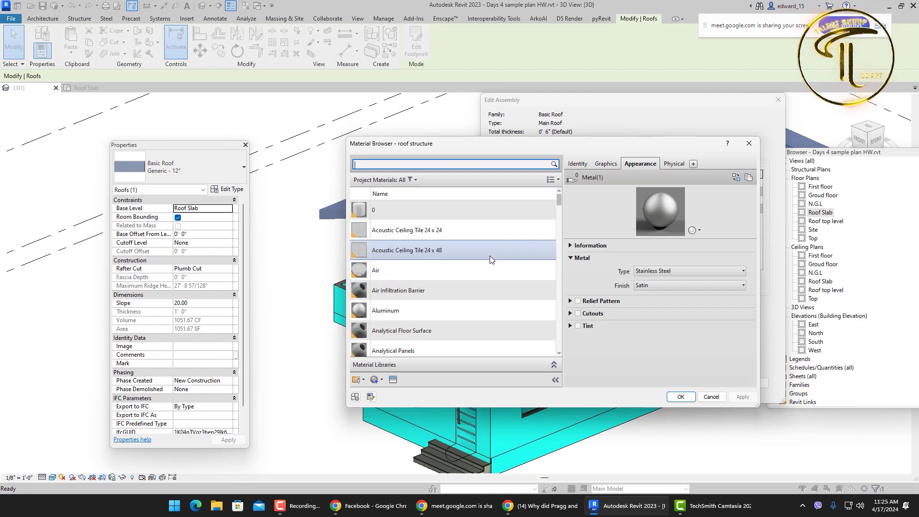
text(mate)
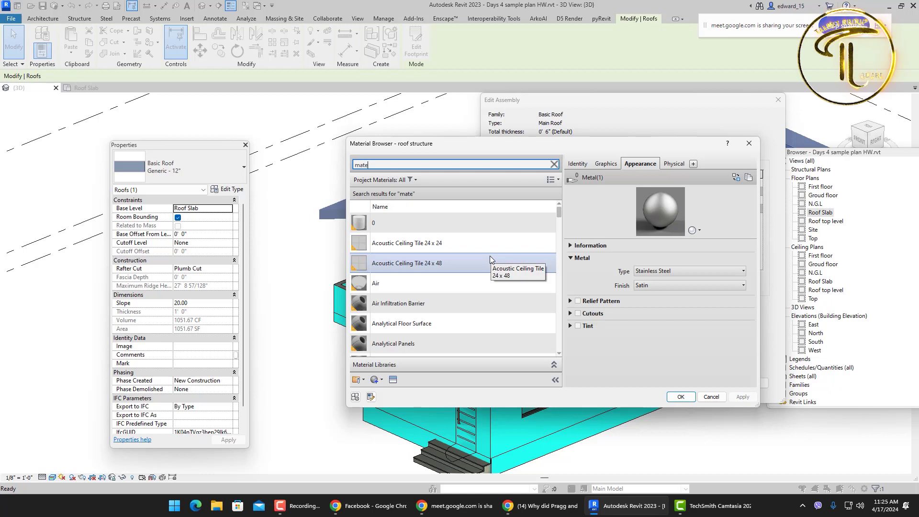
key(BackSpace)
key(BackSpace)
text(etal)
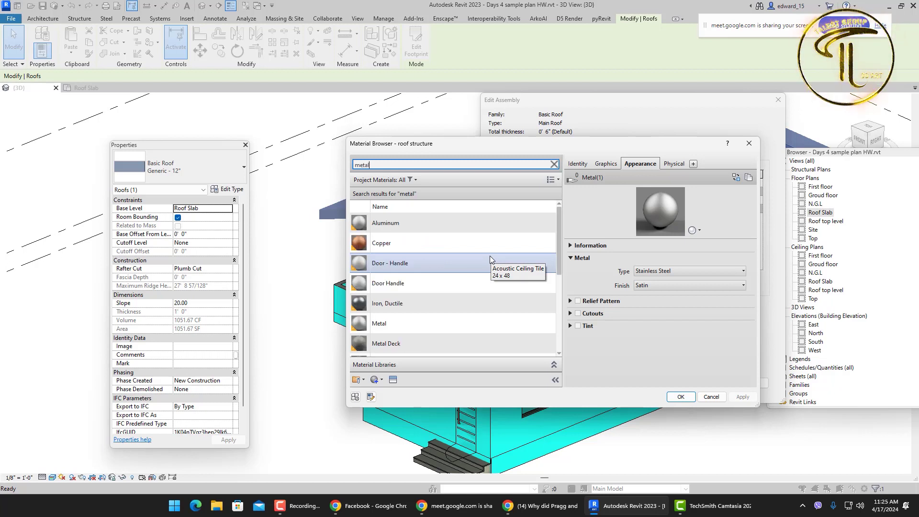
scroll(449, 294, down, 3)
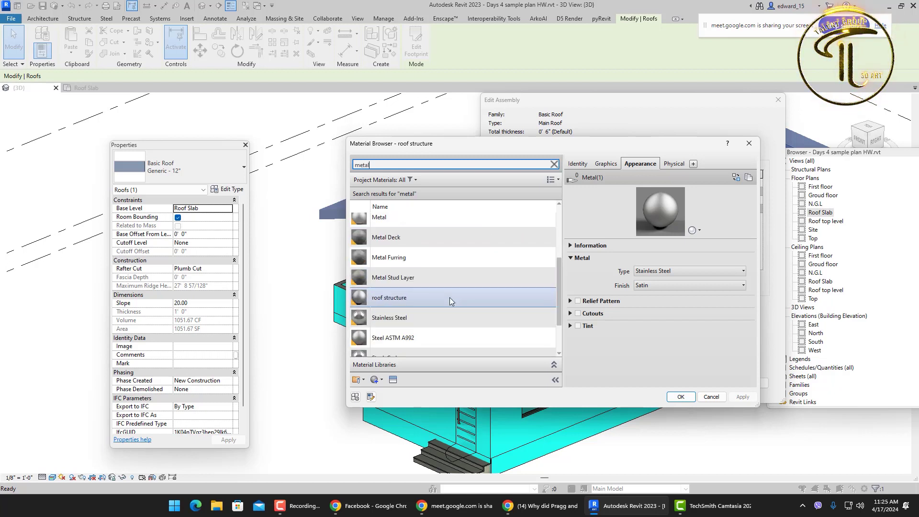
scroll(430, 254, down, 2)
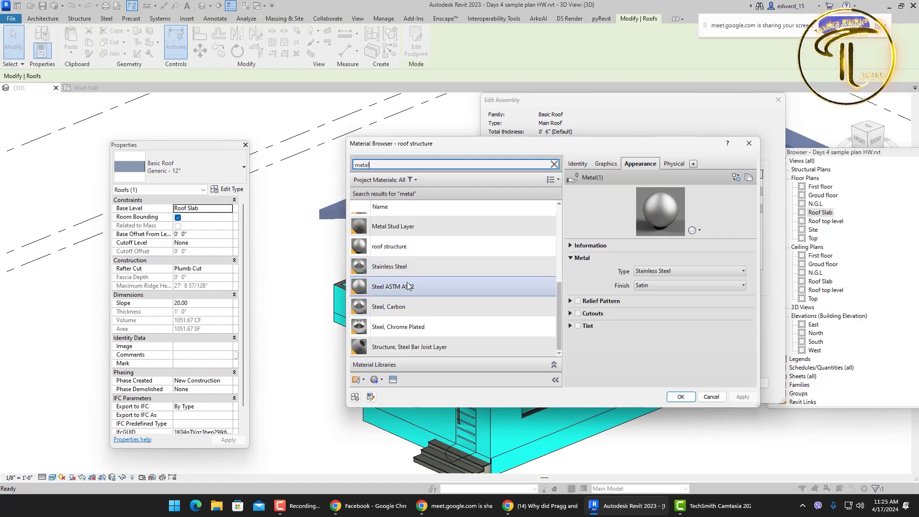
click(402, 226)
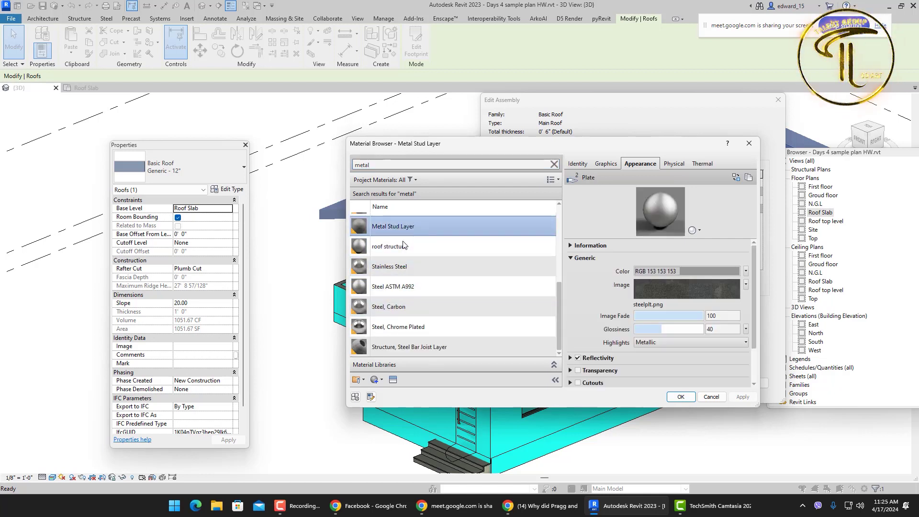
Step: Duplicate the roof structure material as CGI and assign it to the Substrate layer
click(403, 246)
right_click(404, 248)
click(417, 265)
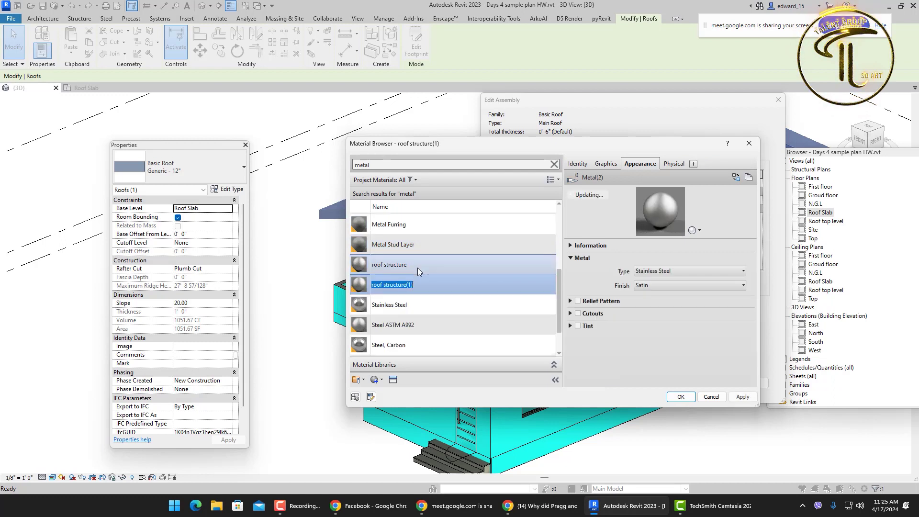
text(cgi)
key(BackSpace)
key(BackSpace)
key(BackSpace)
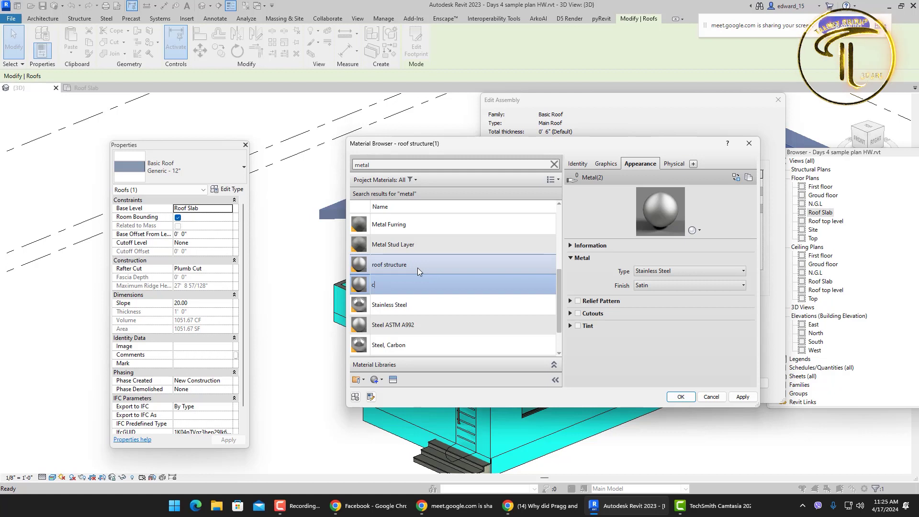
text(C)
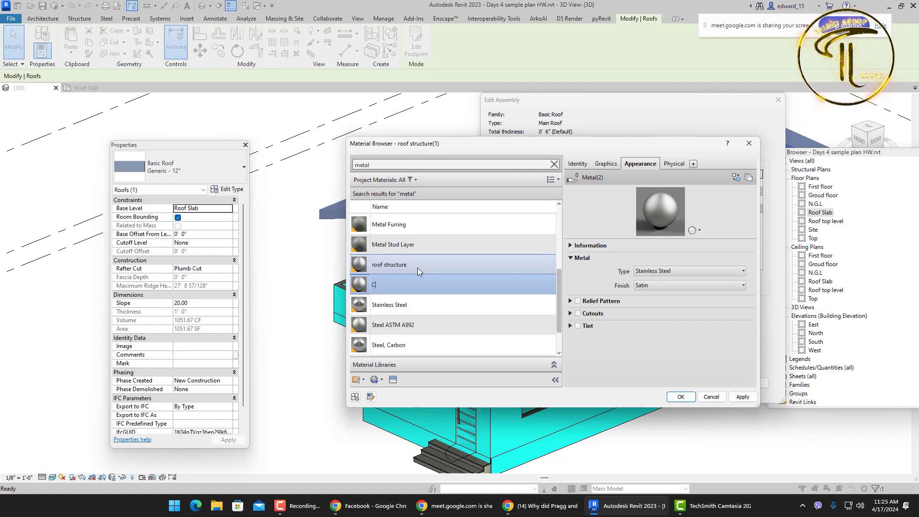
text(G)
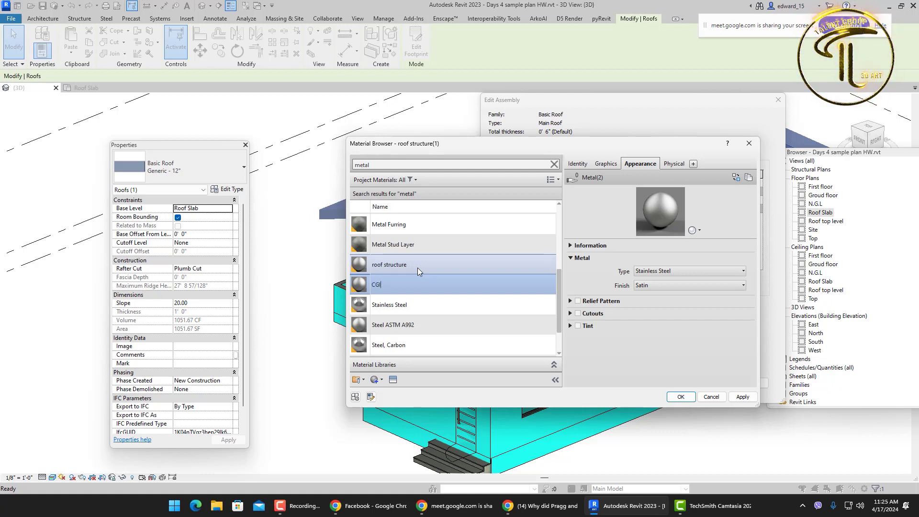
text(I)
key(Return)
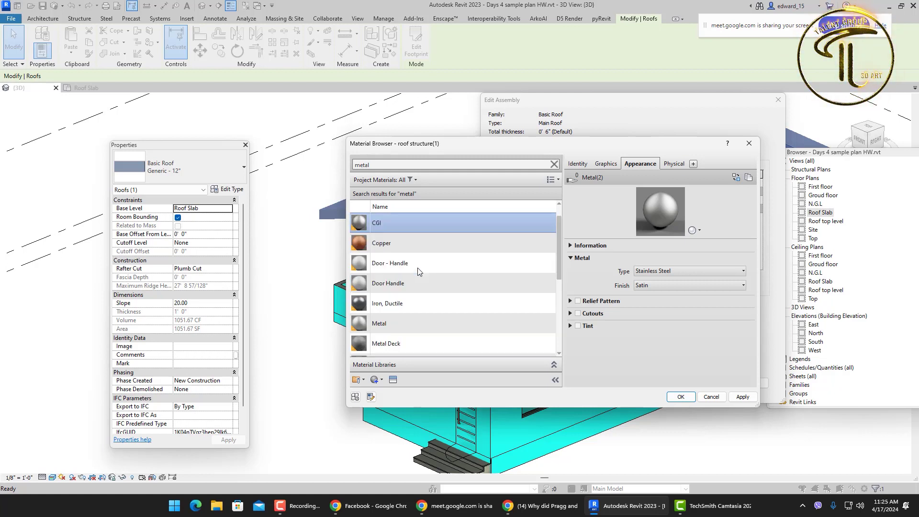
click(682, 396)
Step: Set the CGI Substrate layer's thickness to 0.2" in the Main Roof assembly
click(649, 183)
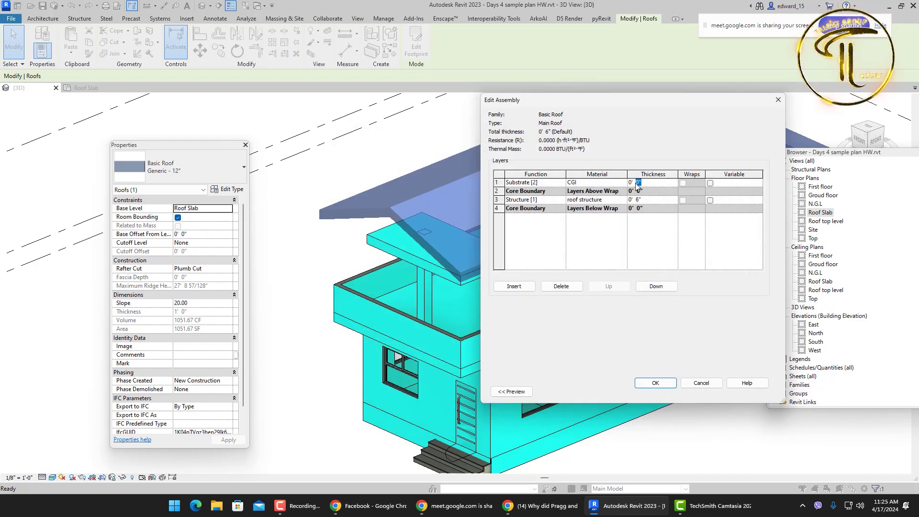
key(BackSpace)
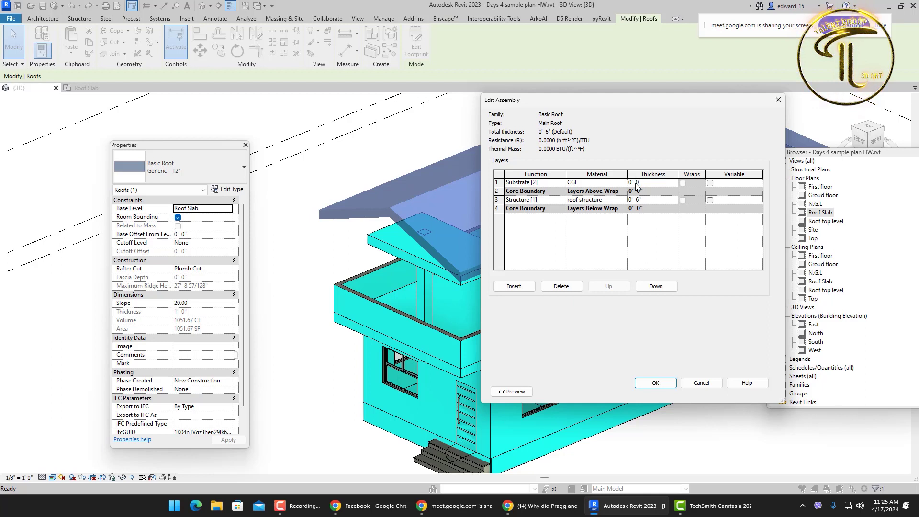
text(0.2)
key(Tab)
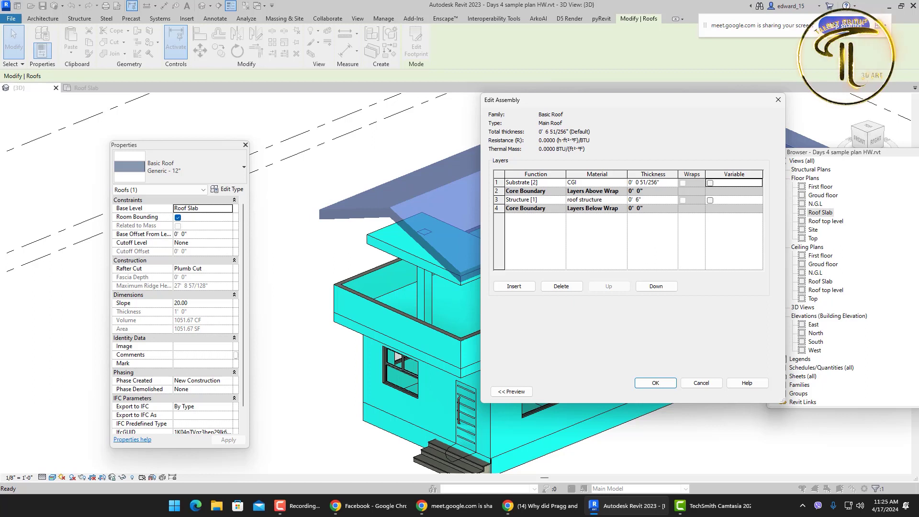
click(641, 185)
drag(642, 185, 736, 181)
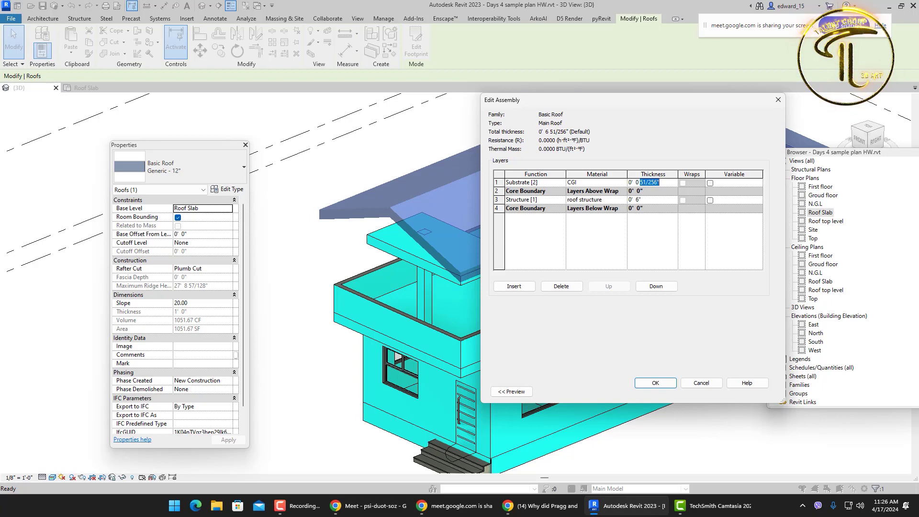
key(F9)
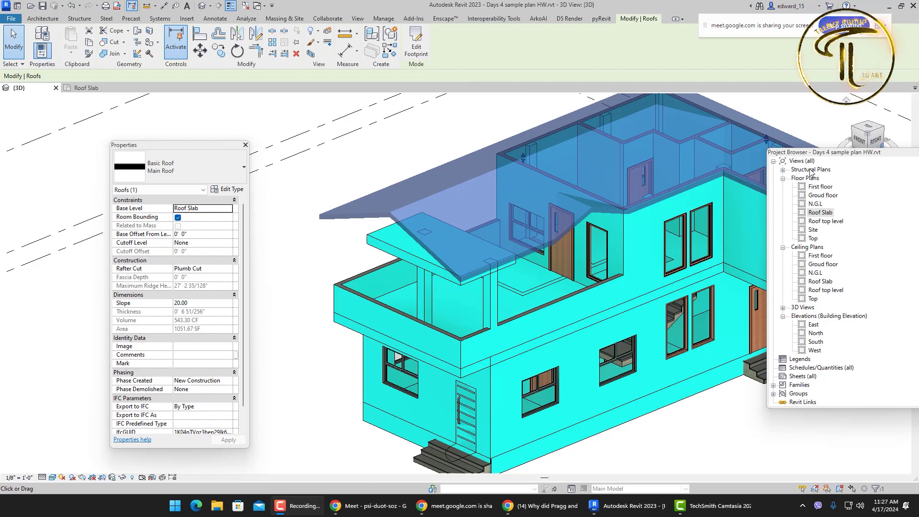
Step: Review the Main Roof type's layer assembly and examine the roof's edge thickness and overall shape in the 3D view
click(225, 190)
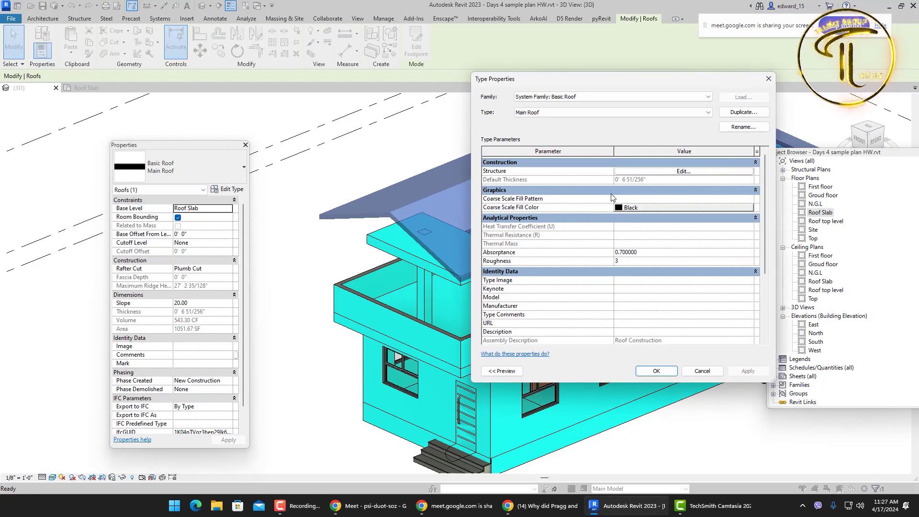
click(647, 174)
click(651, 366)
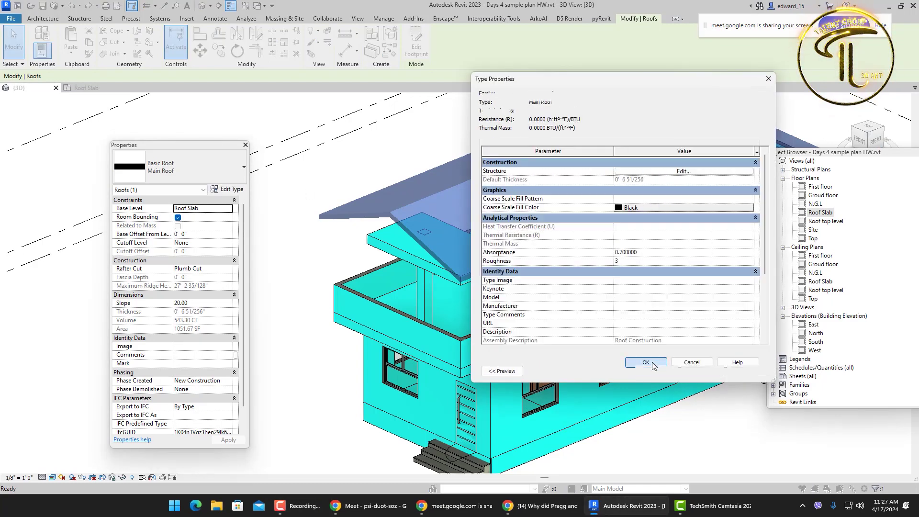
click(656, 370)
key(Escape)
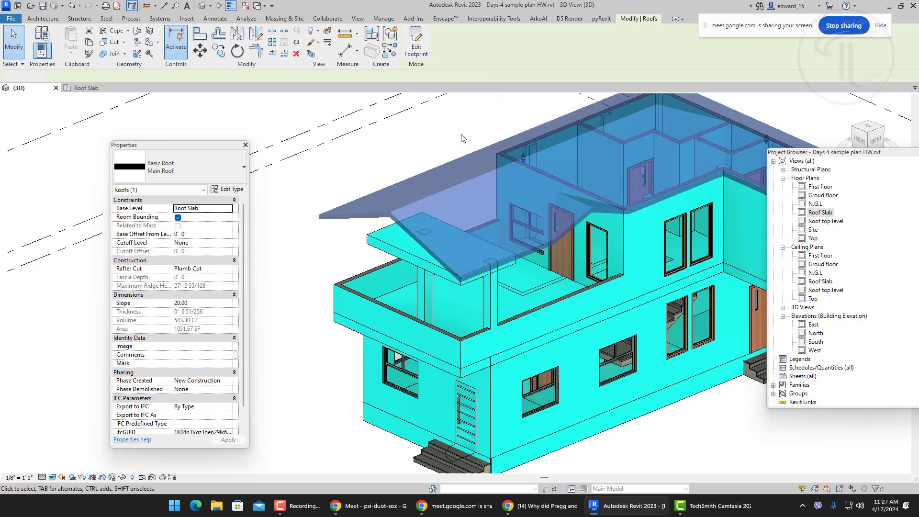
scroll(504, 207, up, 8)
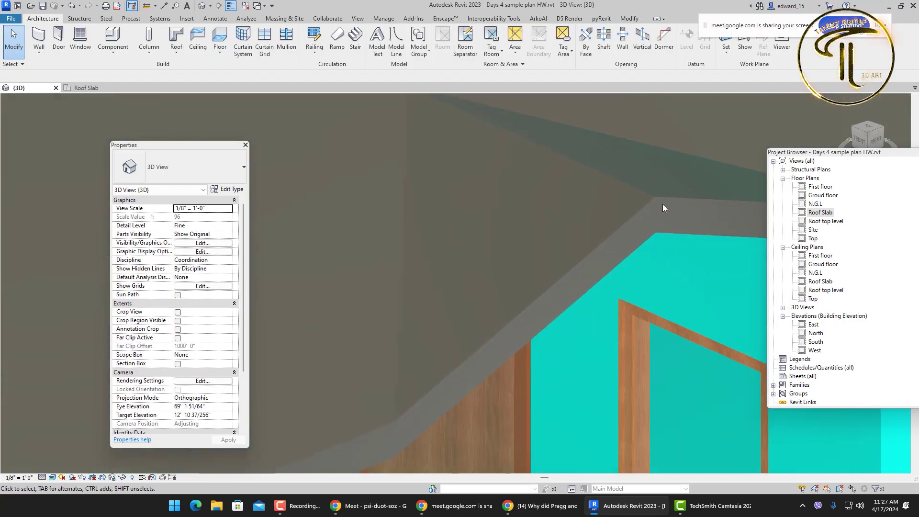
scroll(659, 211, up, 4)
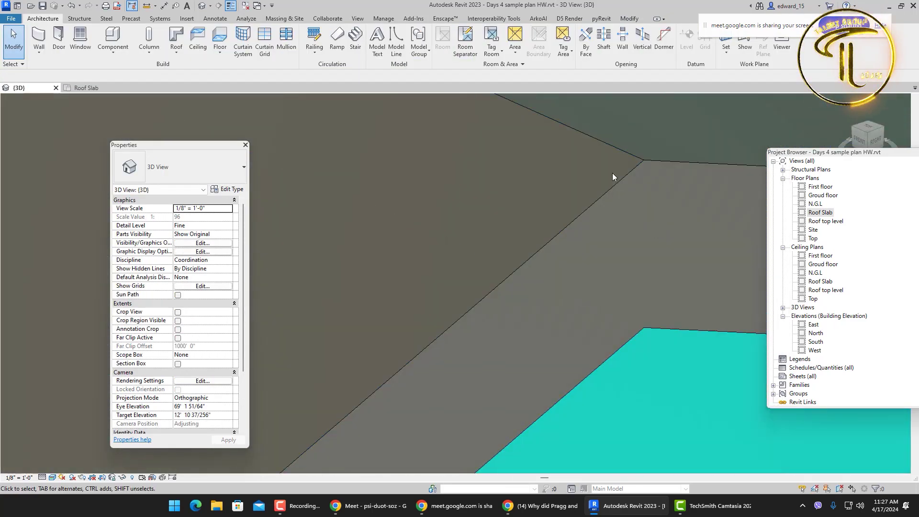
scroll(627, 231, down, 6)
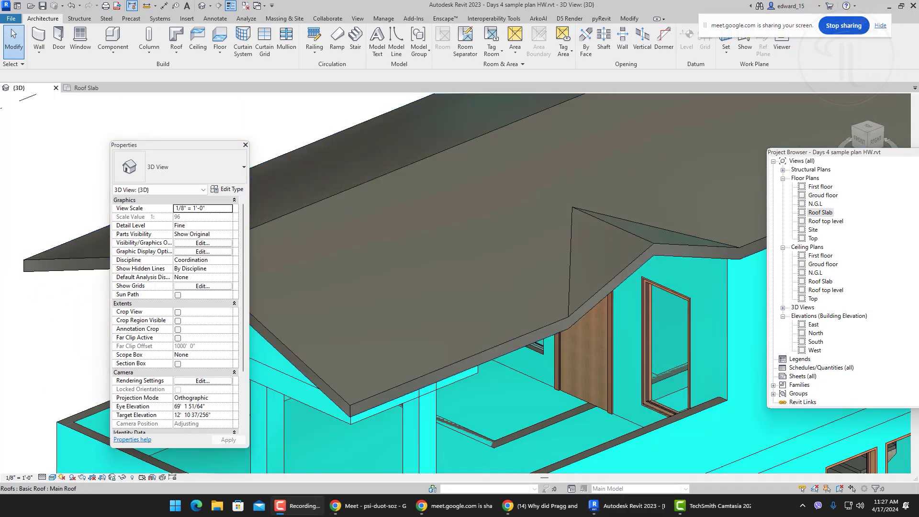
scroll(616, 250, down, 8)
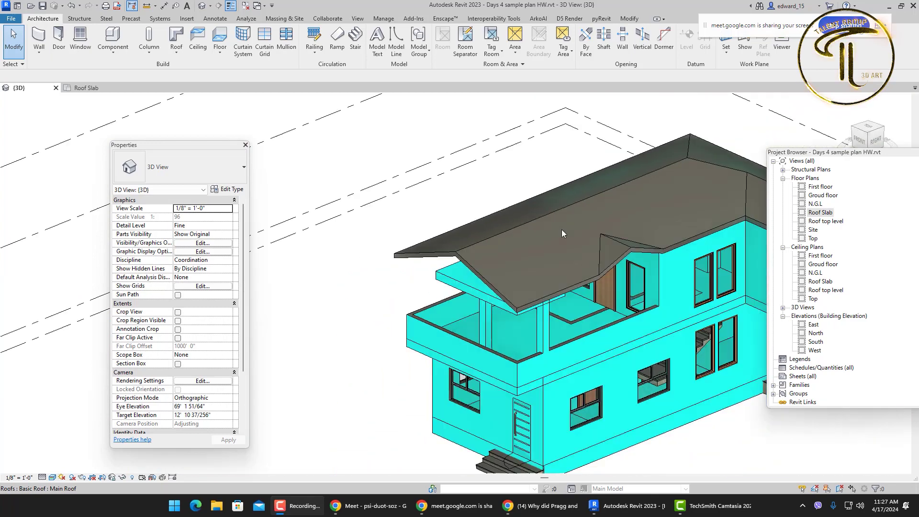
scroll(462, 272, up, 4)
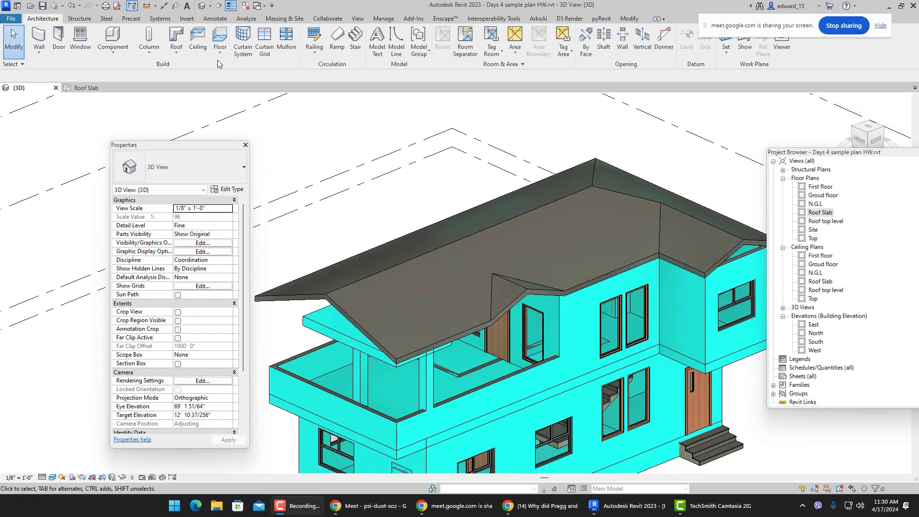
Step: Start a roof fascia and set the Fascia-Flat 1x12 type's profile to Fascia-Flat : 1x6
click(177, 50)
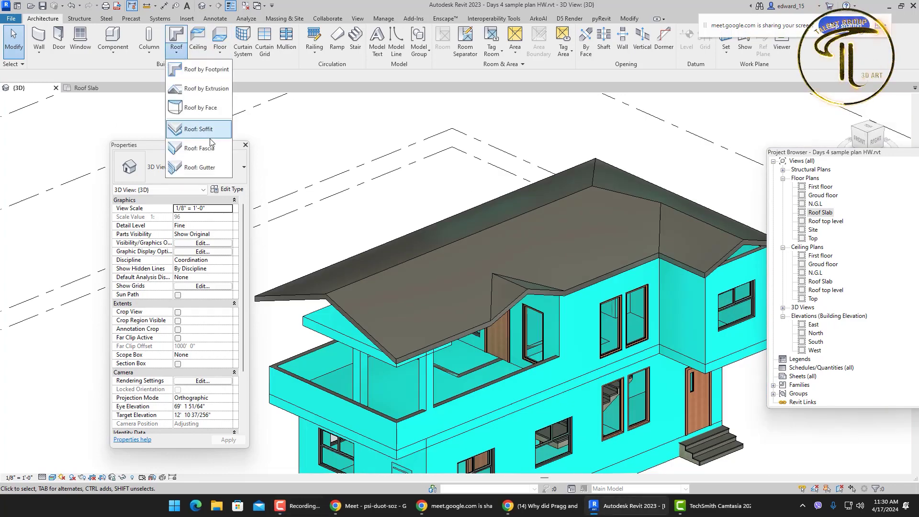
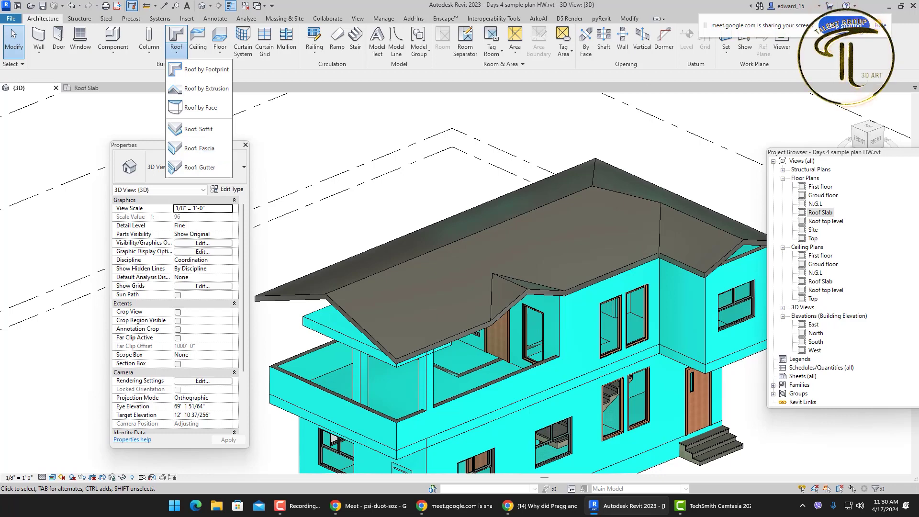
click(191, 152)
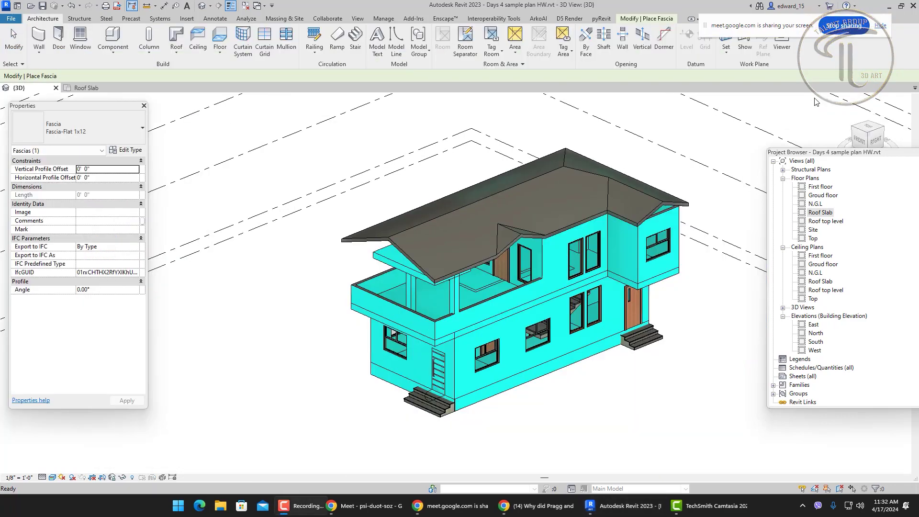
click(175, 53)
click(201, 152)
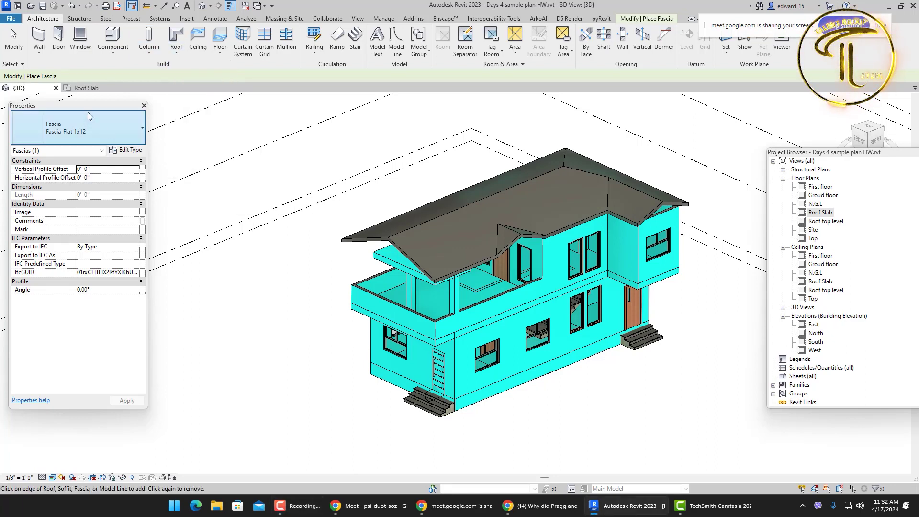
drag(88, 111, 361, 138)
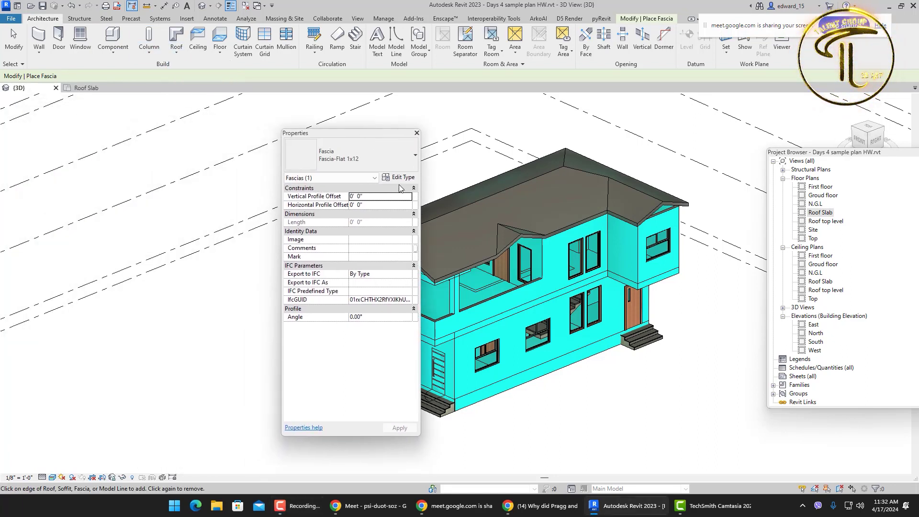
click(398, 177)
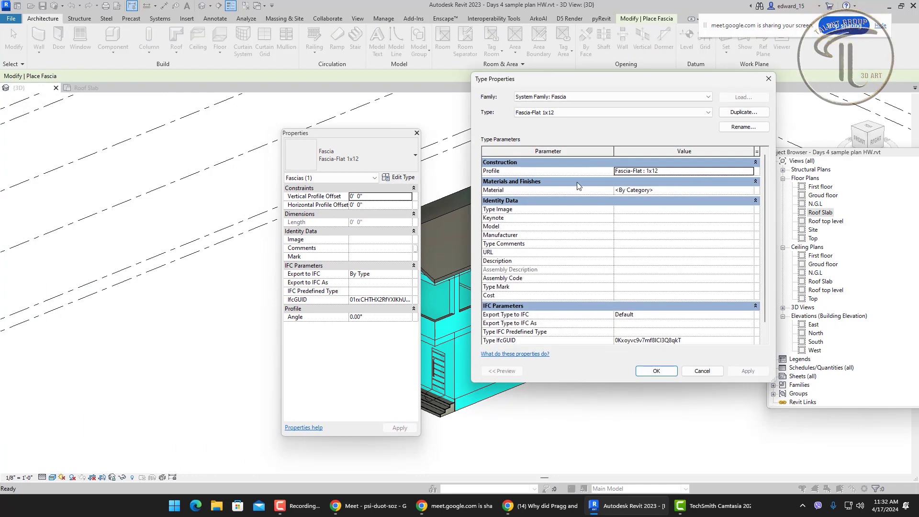
click(749, 171)
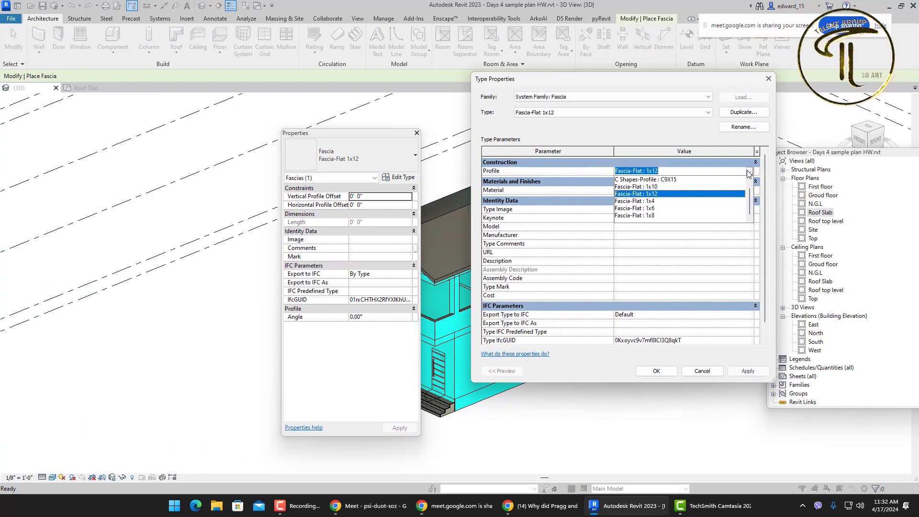
click(650, 209)
Step: Examine the fascia type's profile size and the other flat fascia profiles available for it
click(662, 173)
click(673, 170)
click(673, 171)
drag(663, 172, 639, 174)
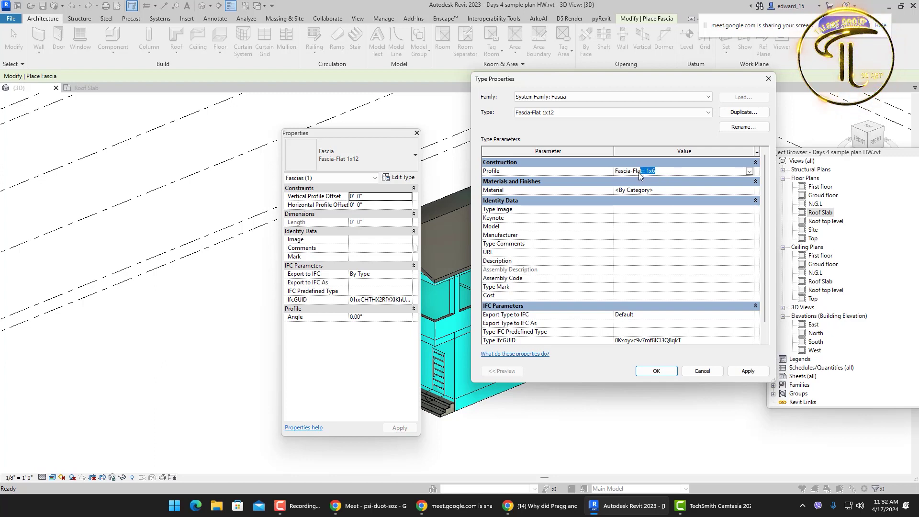
click(749, 170)
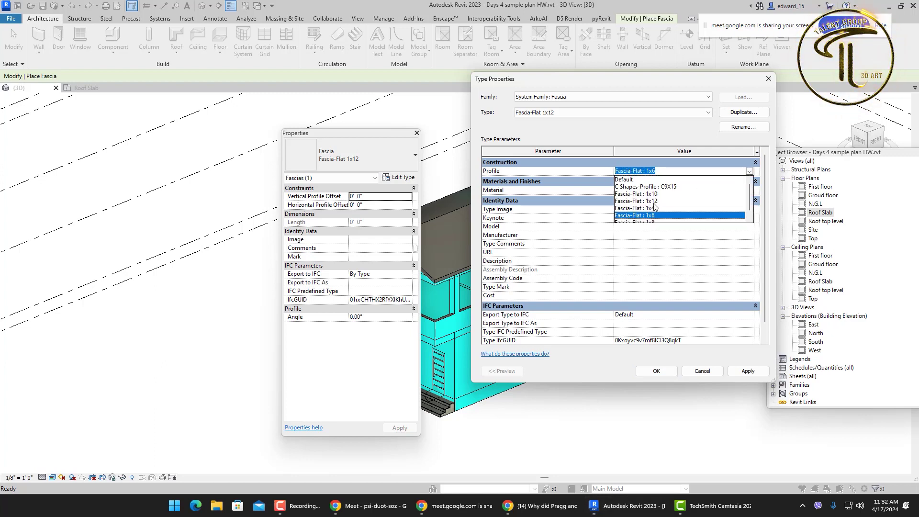
click(678, 173)
click(676, 172)
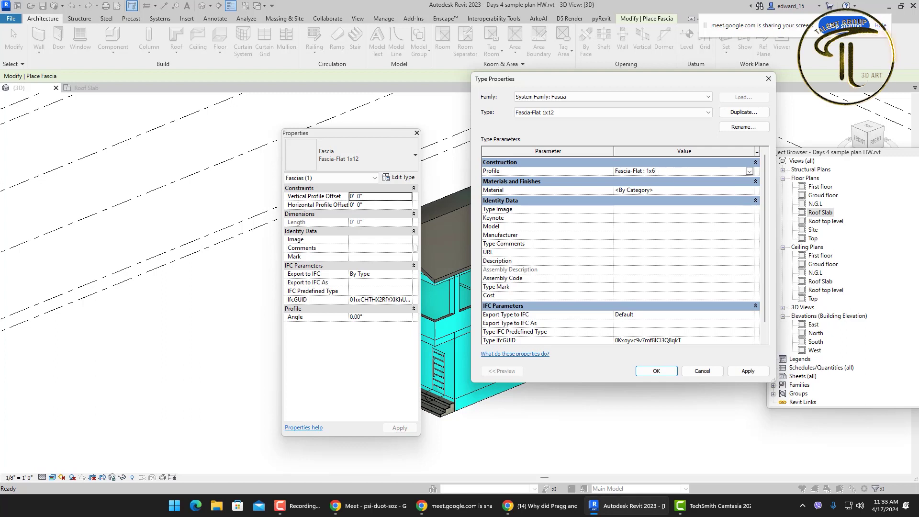
key(F9)
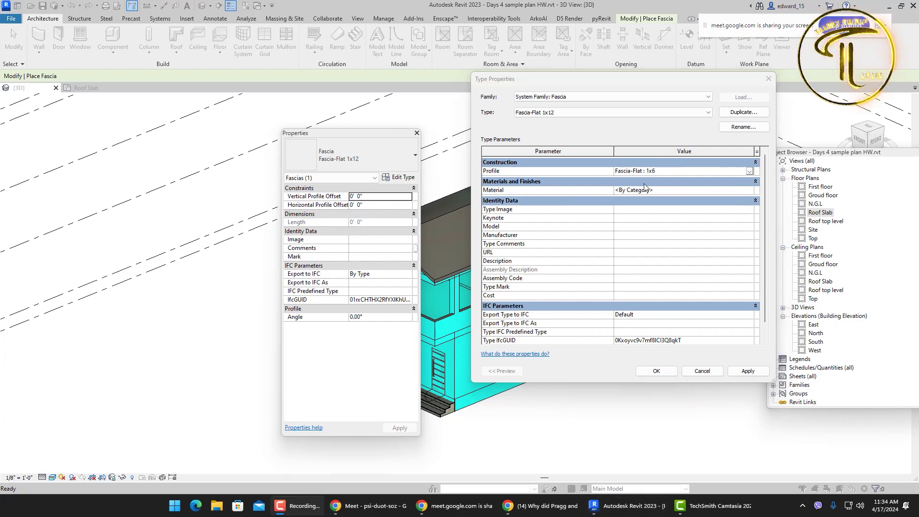
Step: Browse the materials for the fascia type and search them for WOOD
click(660, 192)
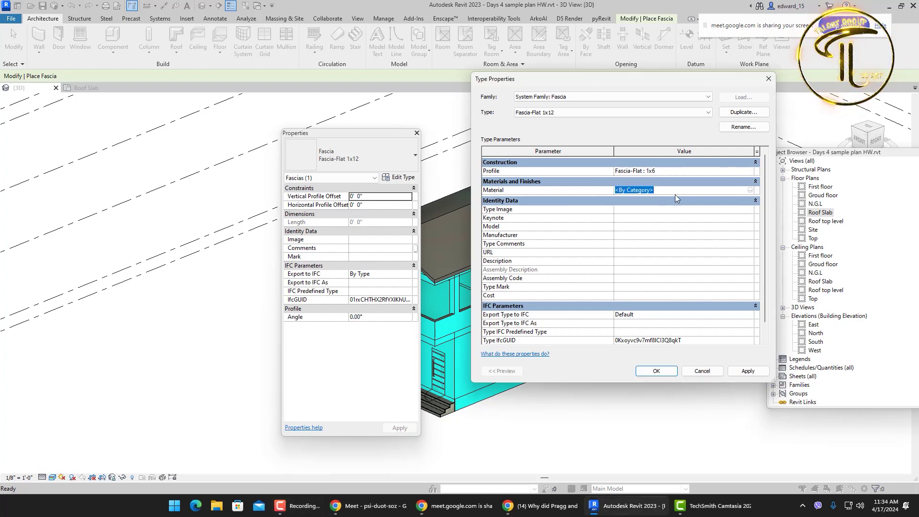
click(749, 191)
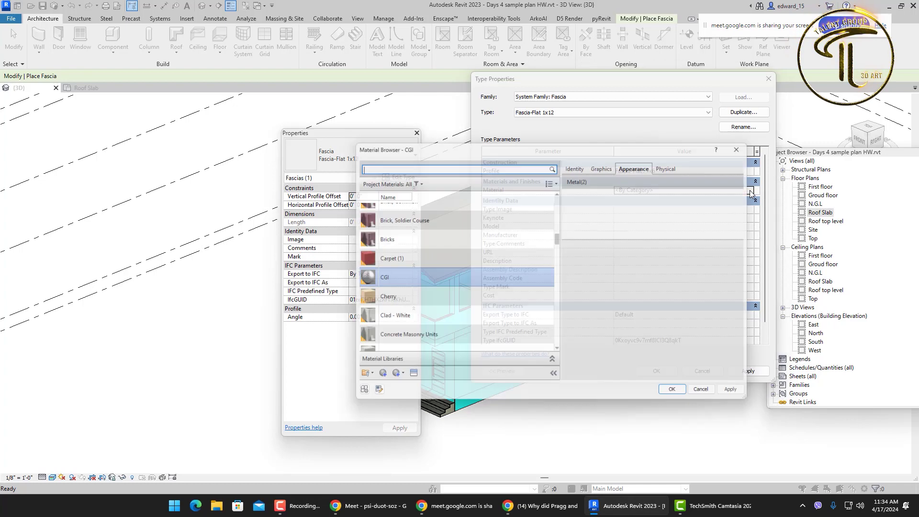
text(WOOD)
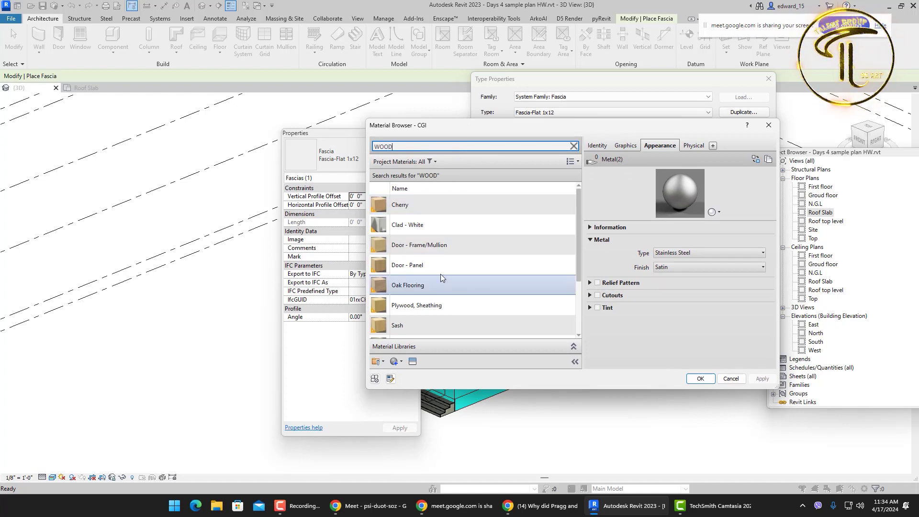
Step: Duplicate the Cherry material together with its assets and name the copy EVEBOARD
click(416, 209)
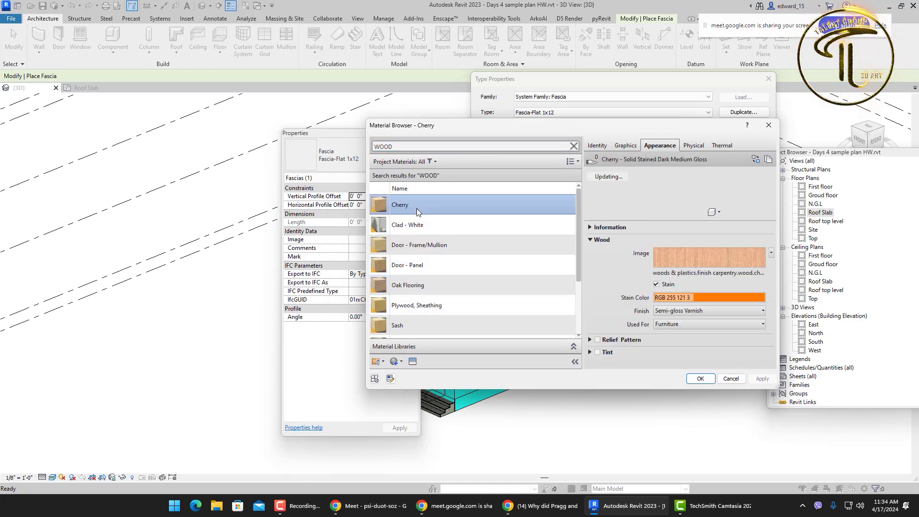
right_click(416, 209)
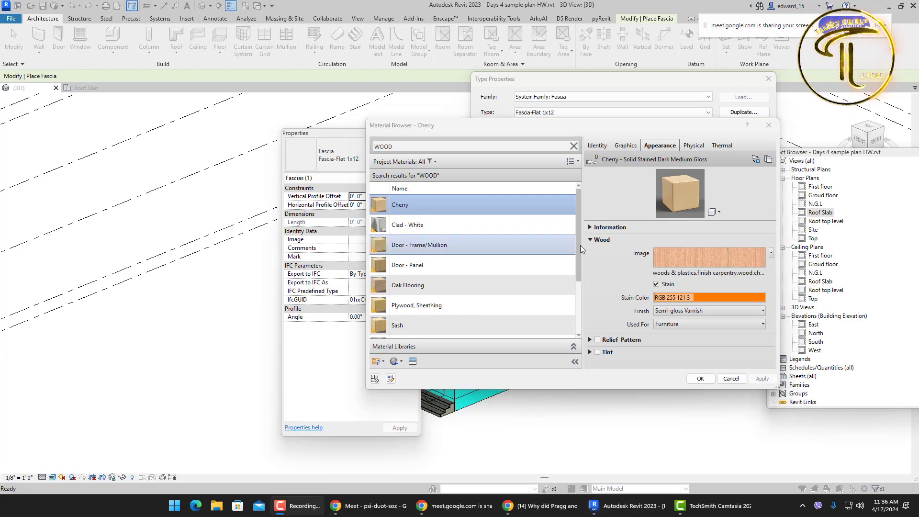
right_click(416, 208)
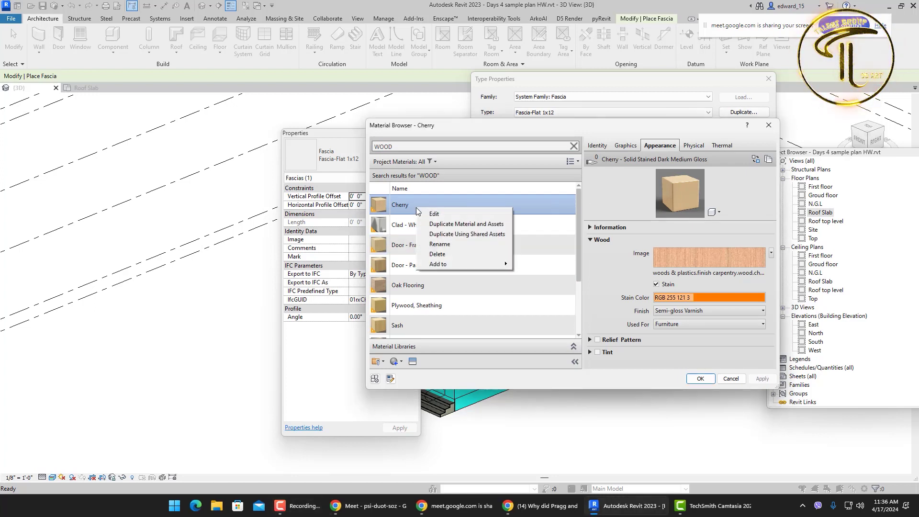
click(434, 223)
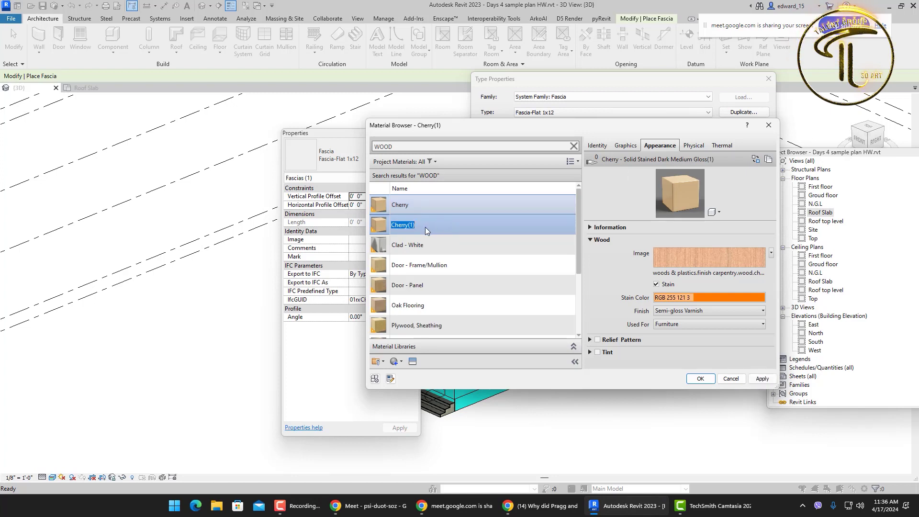
text(EVEB)
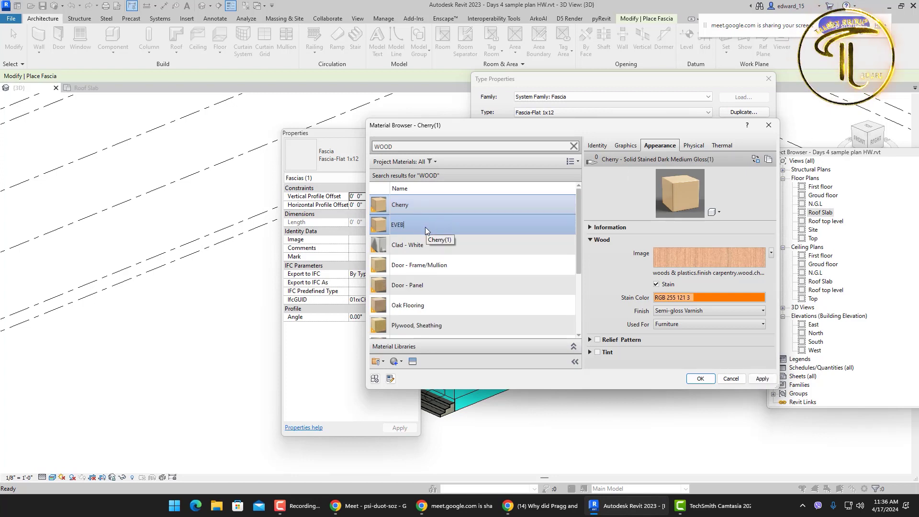
text(OARD)
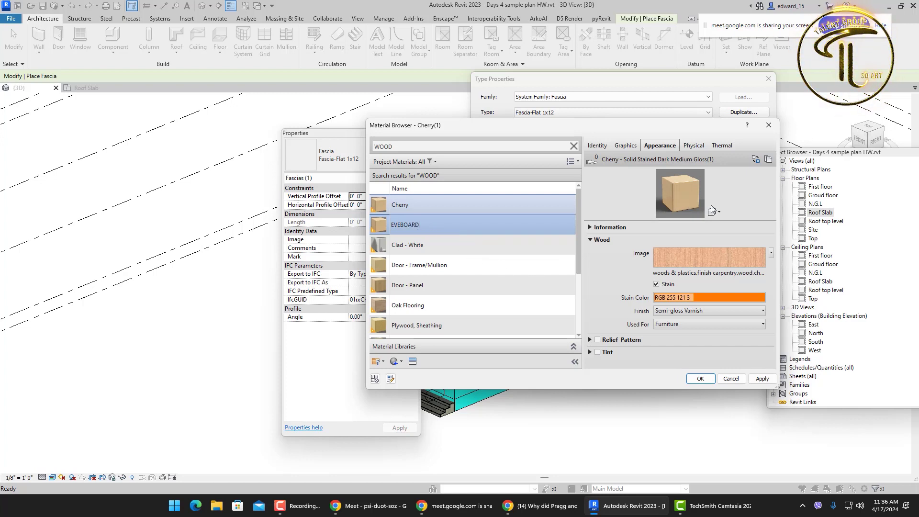
Step: Enable Use Render Appearance in the EVEBOARD material's shading graphics
click(621, 149)
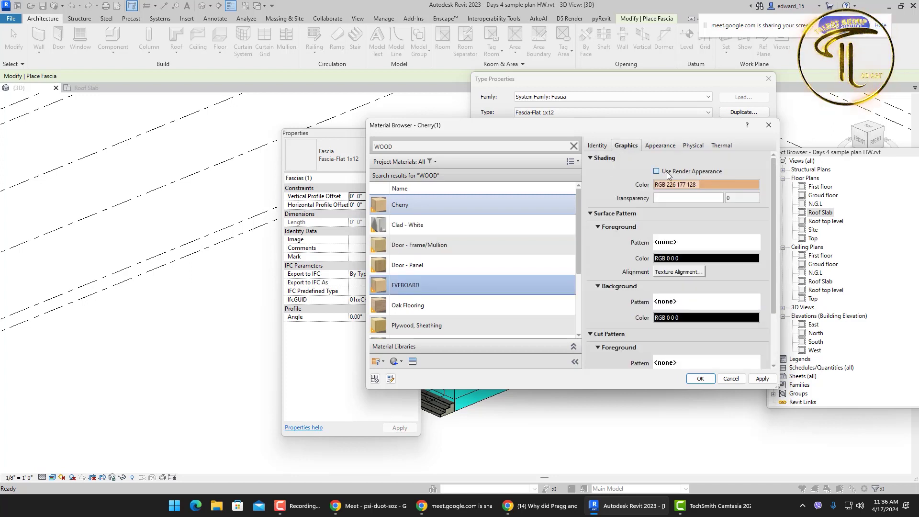
click(677, 173)
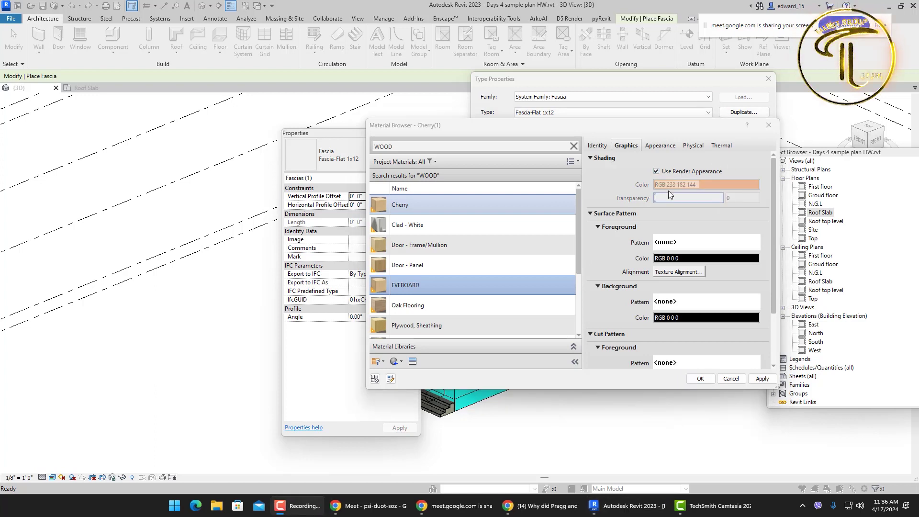
click(656, 173)
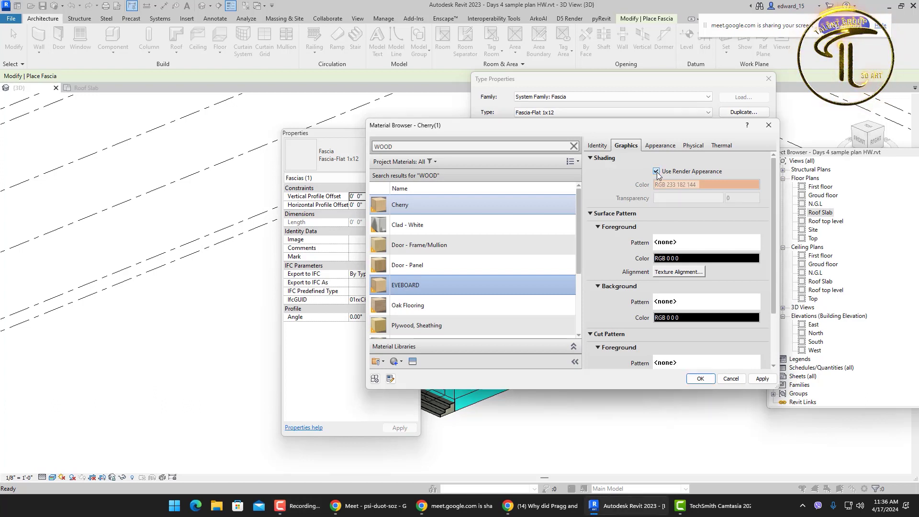
Step: Duplicate the EVEBOARD material's wood appearance asset twice
click(654, 147)
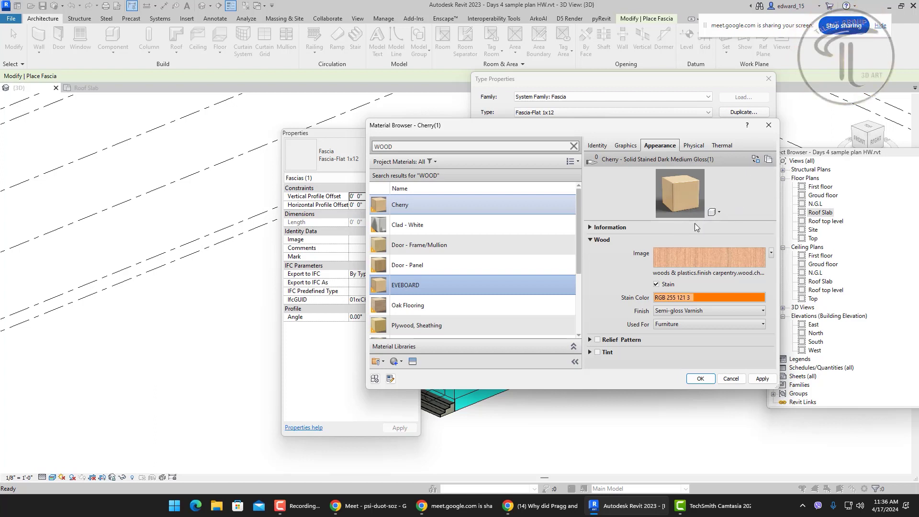
click(771, 253)
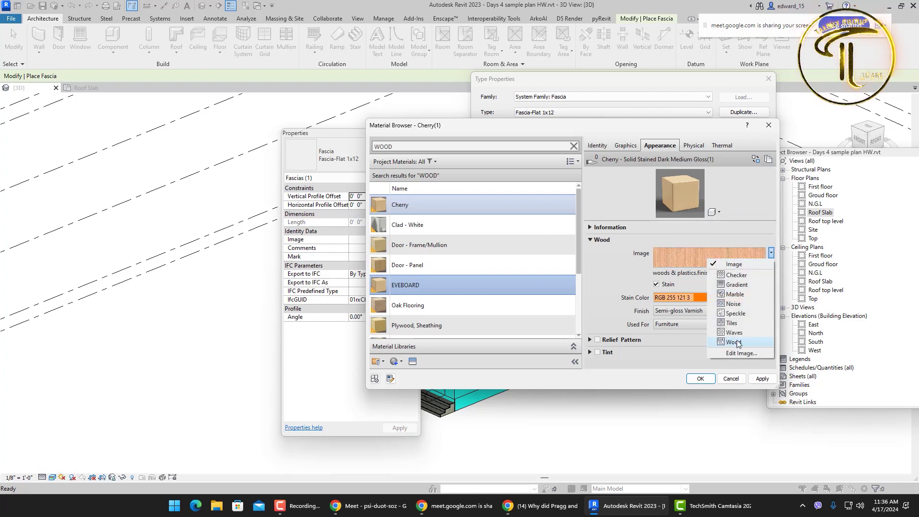
click(745, 136)
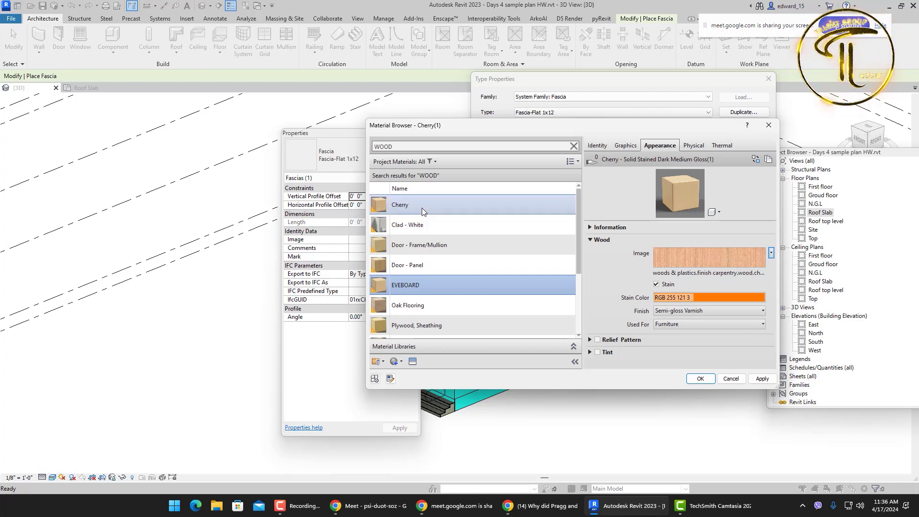
click(768, 160)
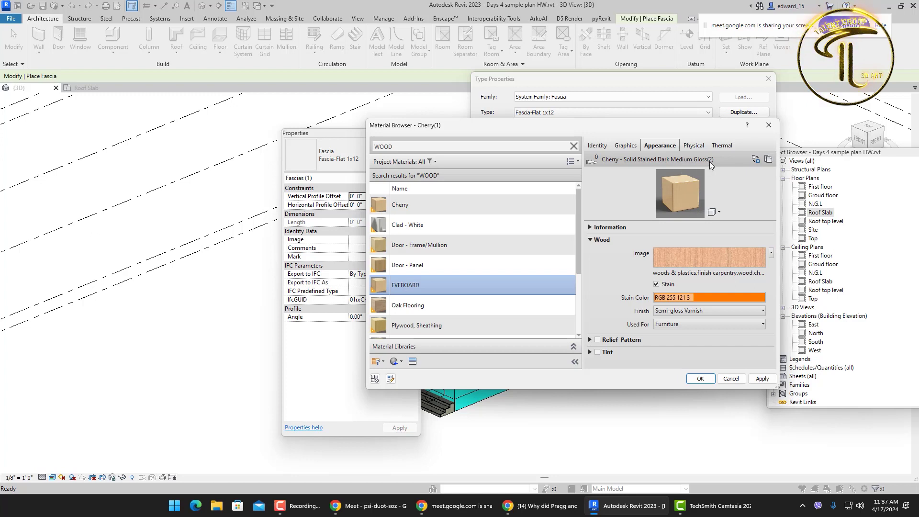
click(768, 159)
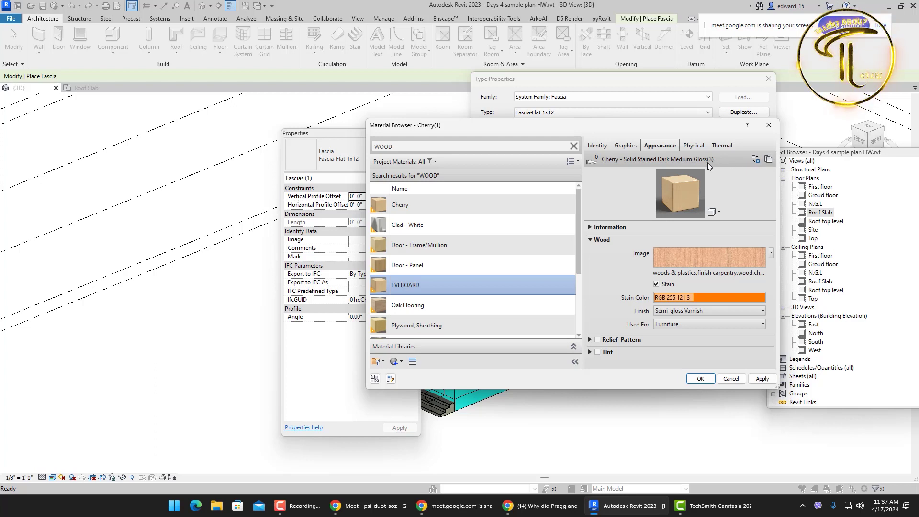
right_click(716, 255)
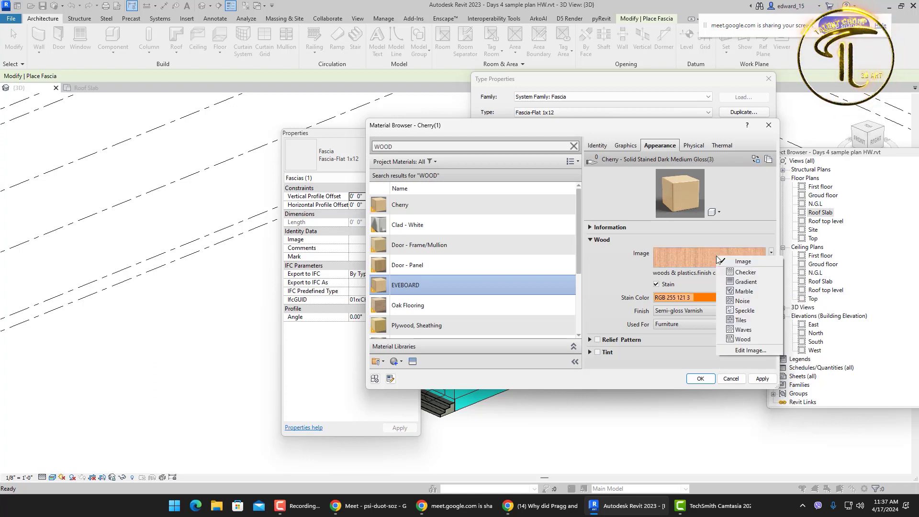
click(737, 214)
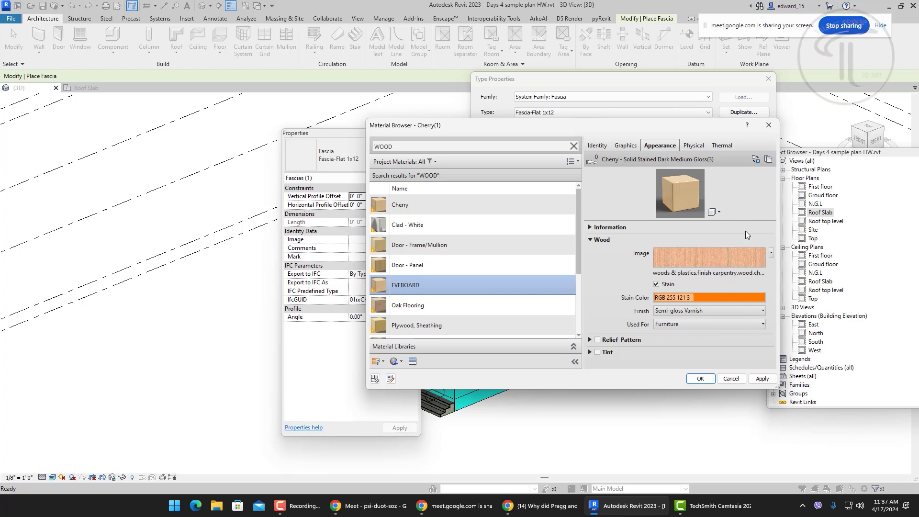
click(771, 254)
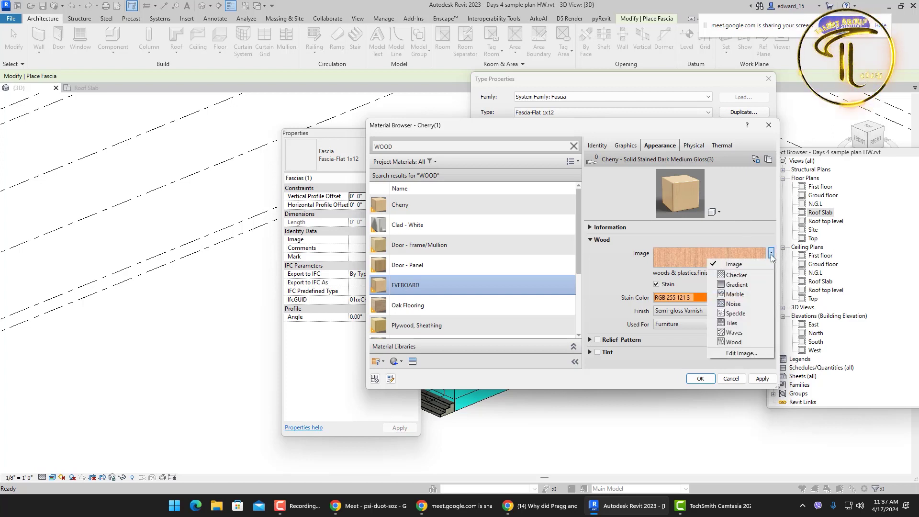
click(755, 224)
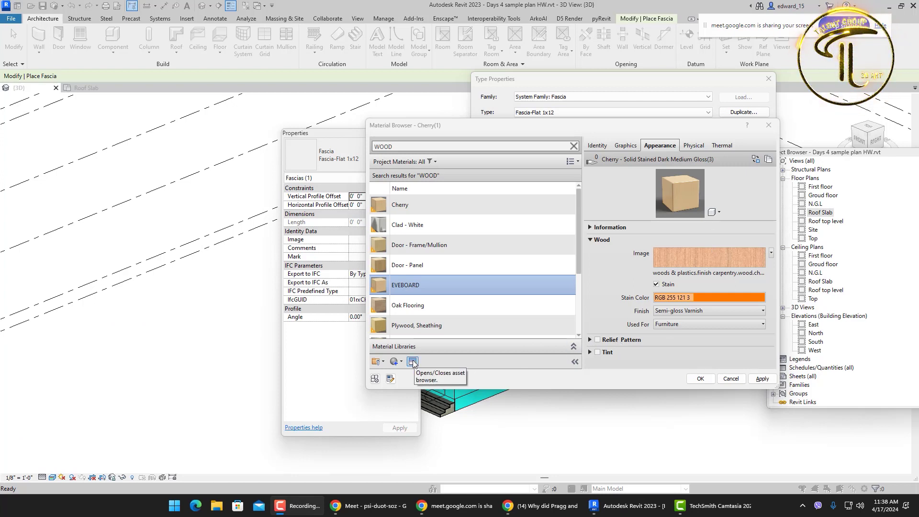
Step: Look through the appearance assets in the Asset Browser and close it
click(412, 362)
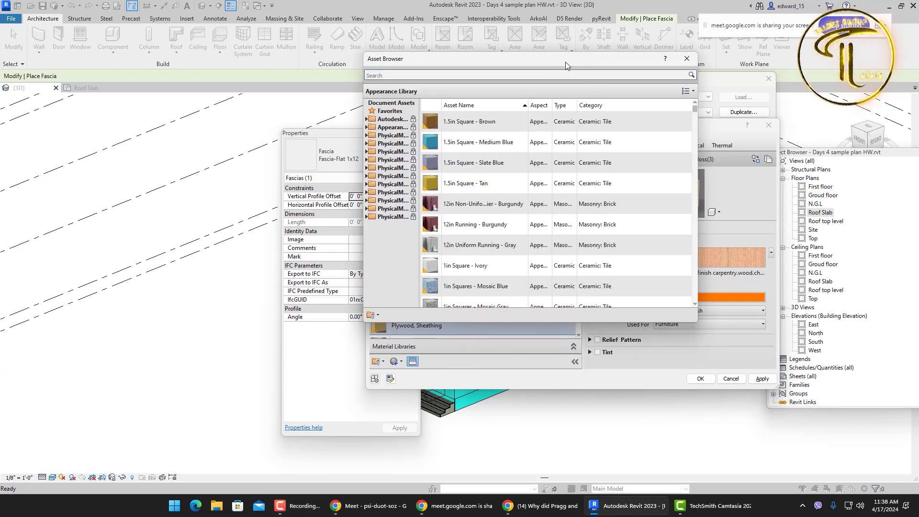
drag(565, 61, 542, 59)
scroll(535, 173, down, 3)
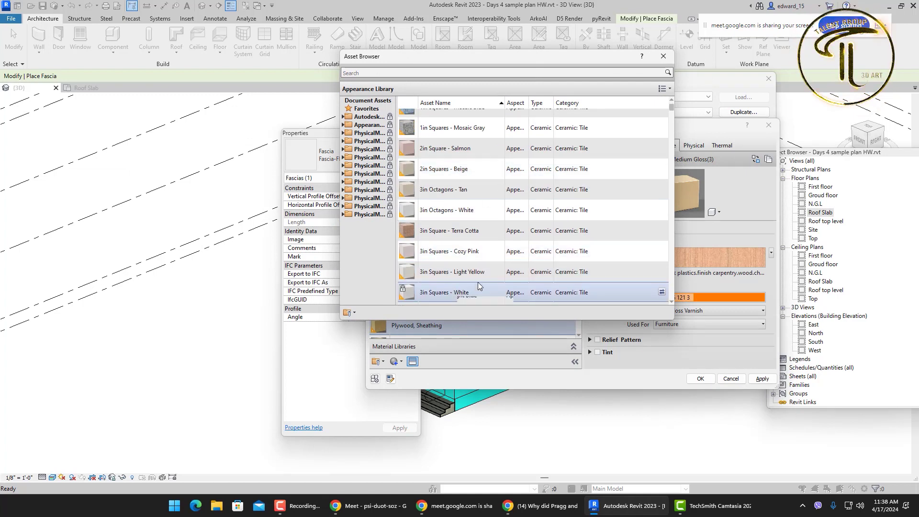
scroll(478, 282, down, 4)
scroll(474, 280, up, 5)
scroll(475, 262, up, 2)
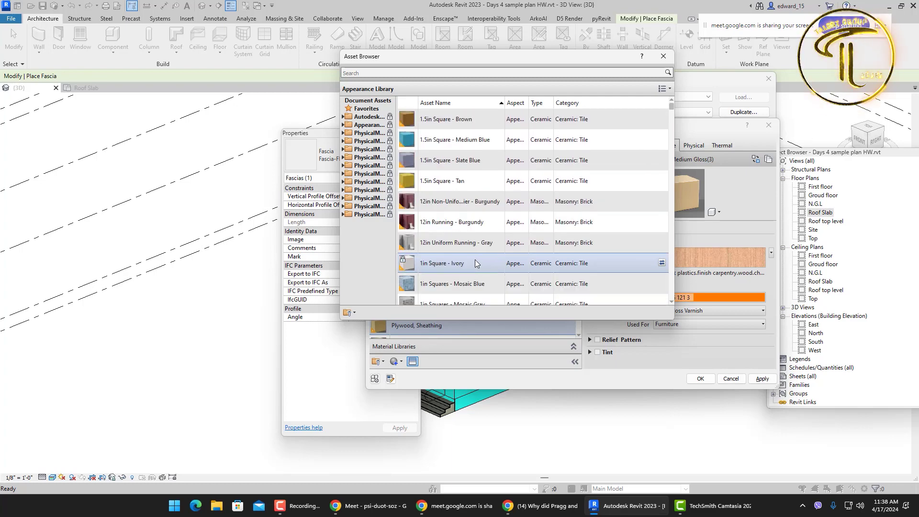
click(663, 57)
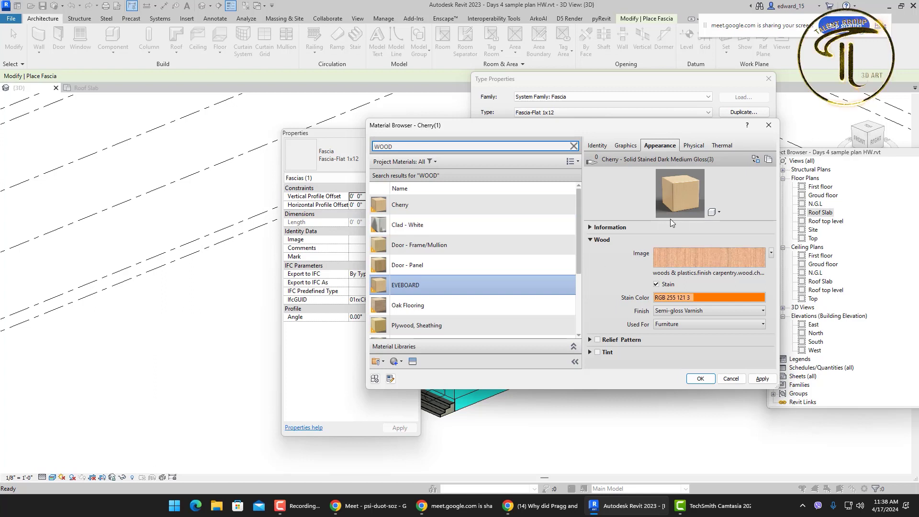
Step: Apply the material, try a Checker texture for the EVEBOARD wood and switch it back to an image texture
click(762, 379)
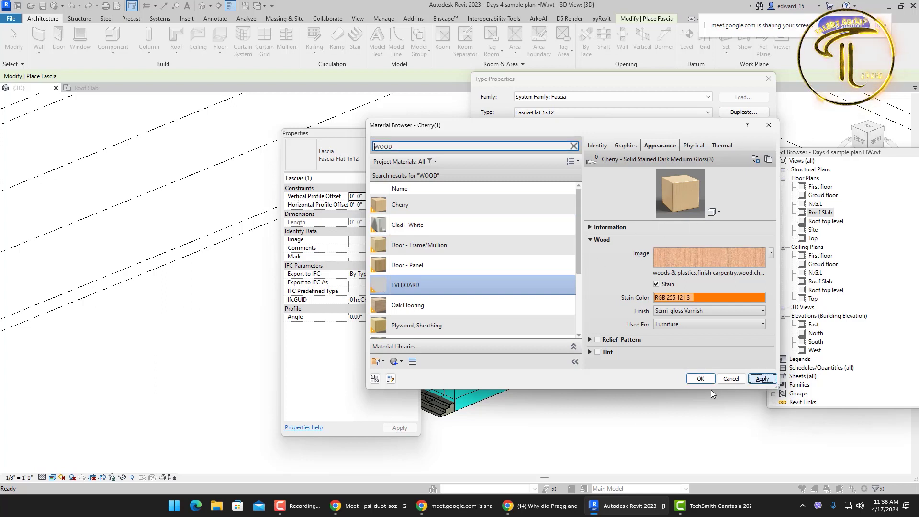
right_click(711, 253)
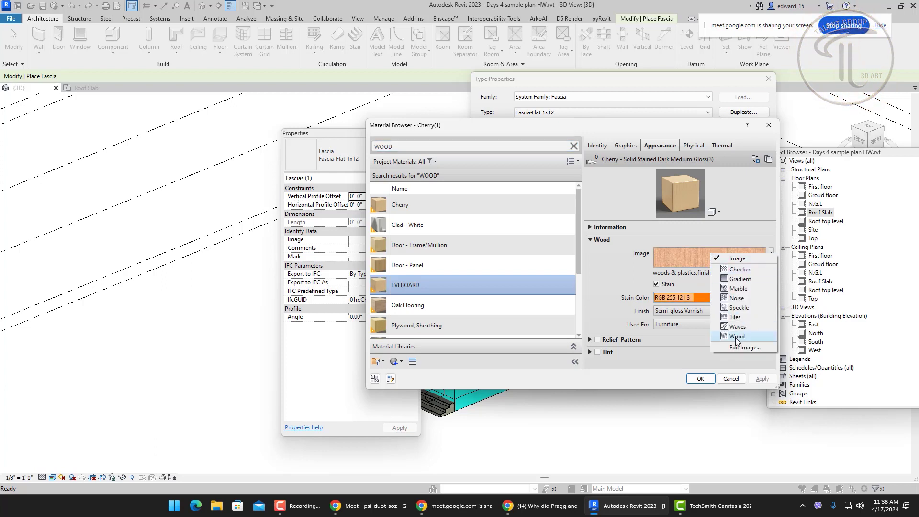
key(Escape)
right_click(731, 260)
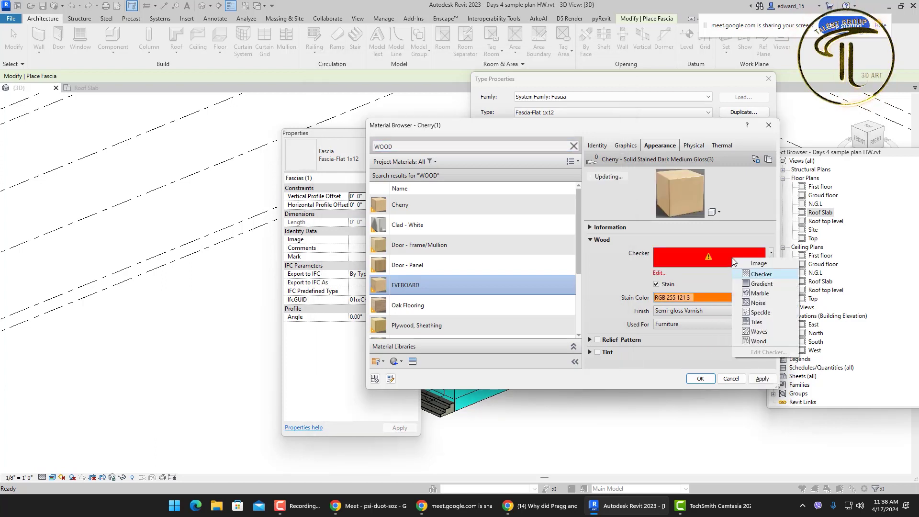
click(771, 253)
click(771, 253)
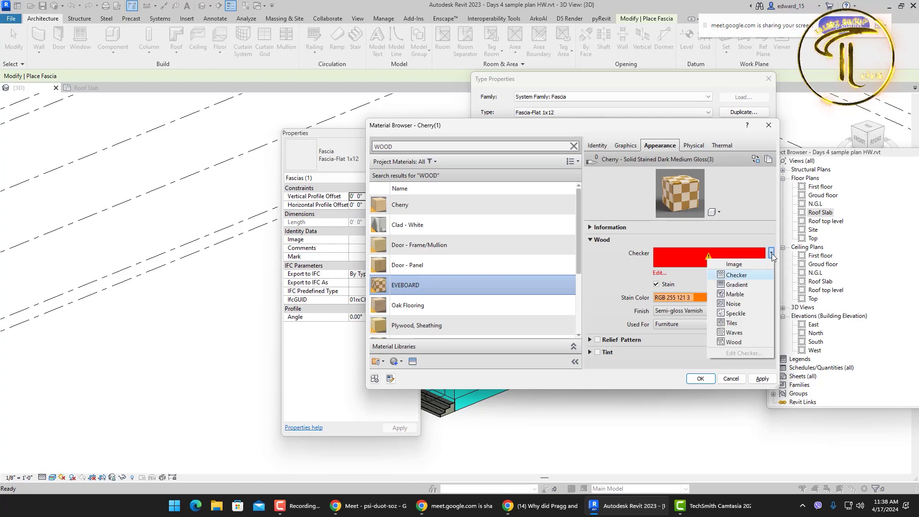
click(754, 262)
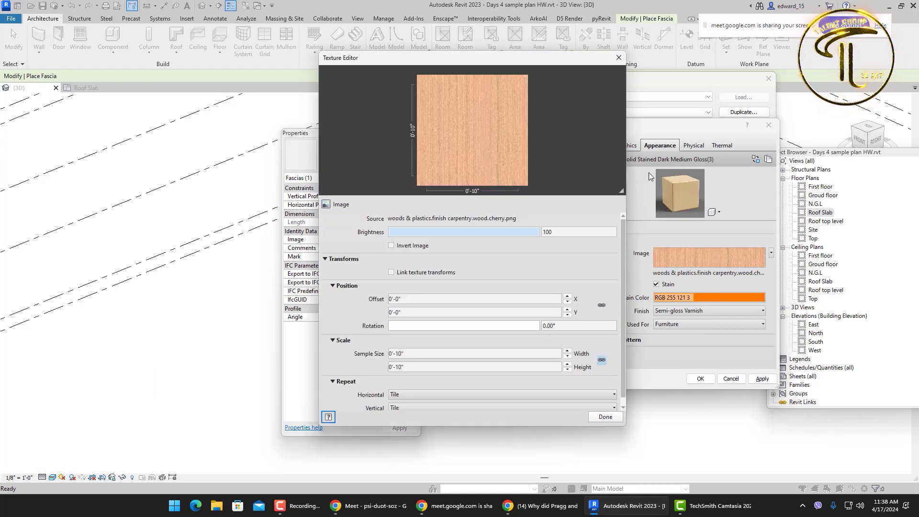
Step: Set the cherry wood image's Y position offset to -0'-1/2" in the Texture Editor and close the editor
scroll(599, 311, down, 1)
scroll(599, 309, up, 1)
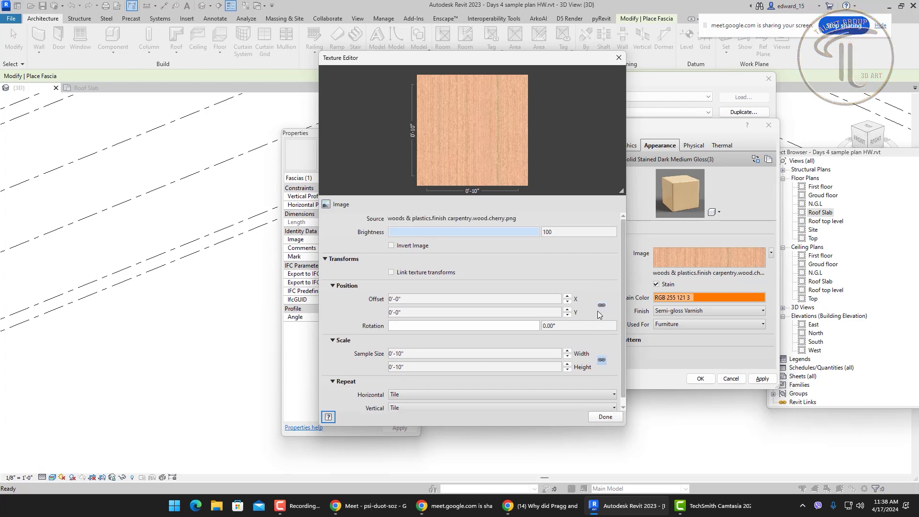
click(567, 315)
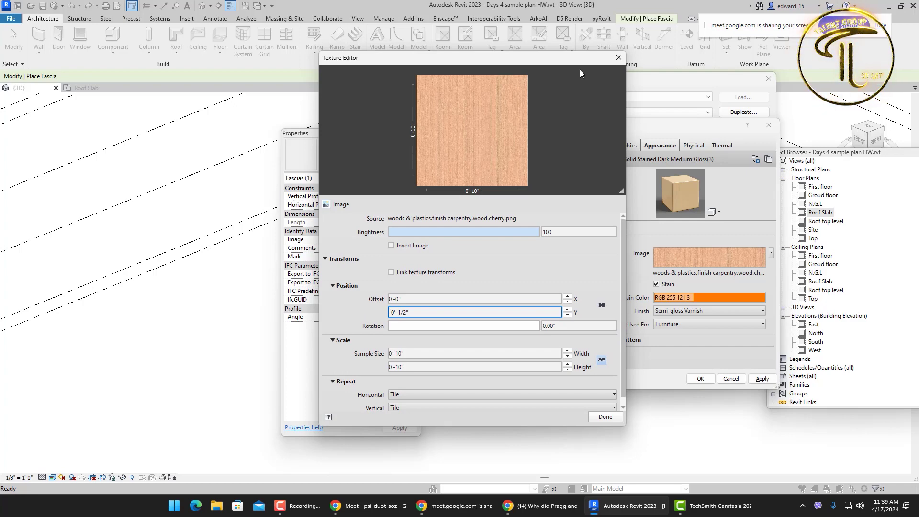
click(619, 58)
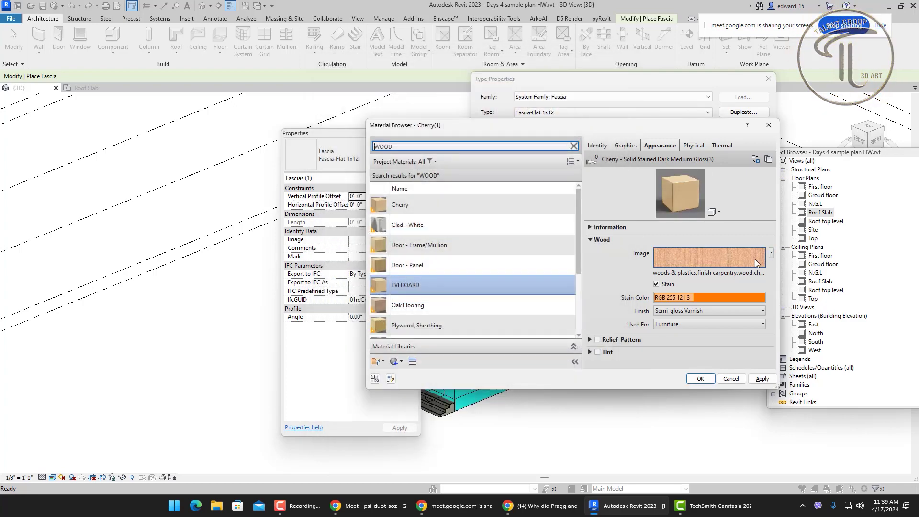
right_click(755, 260)
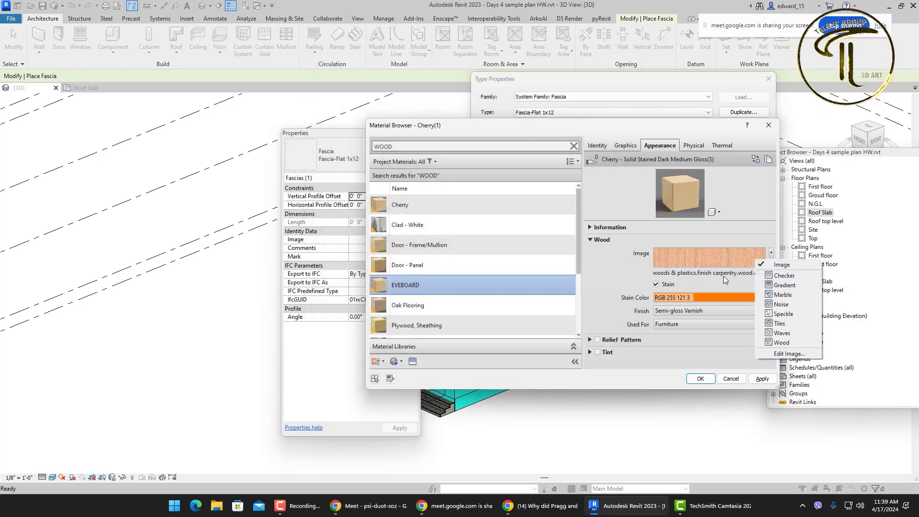
click(753, 223)
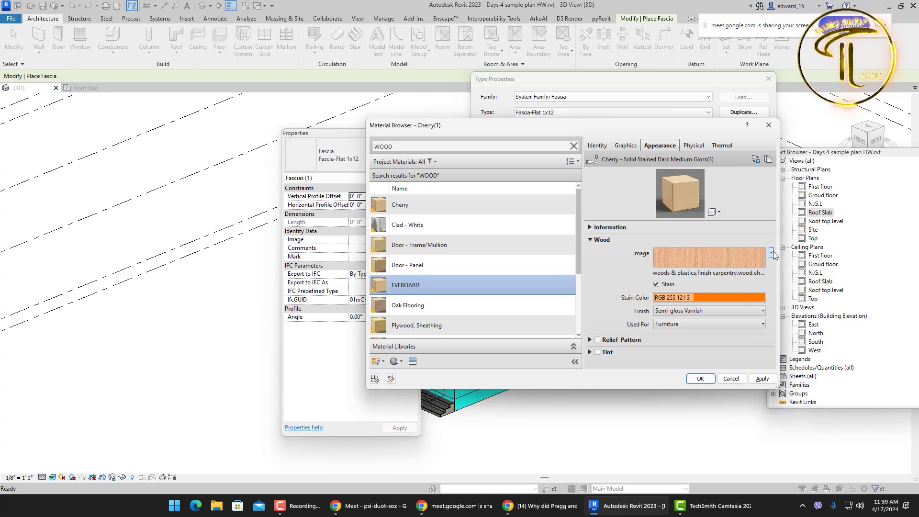
click(771, 253)
click(747, 208)
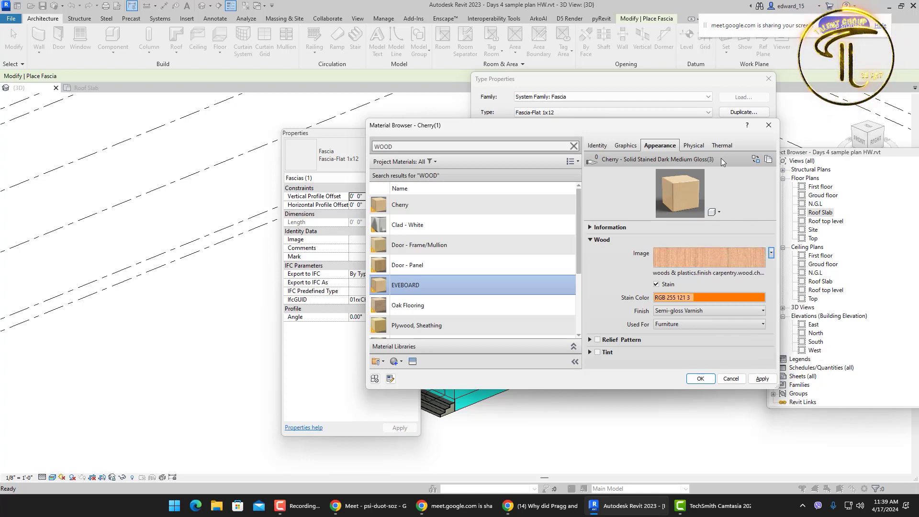
click(762, 311)
click(760, 316)
Step: Assign the EVEBOARD material to the fascia type and apply the type properties
click(702, 379)
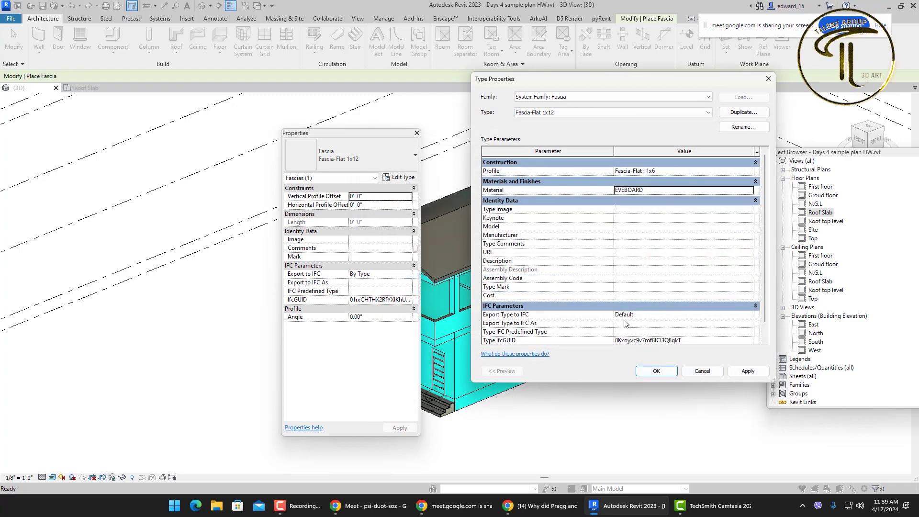
click(745, 374)
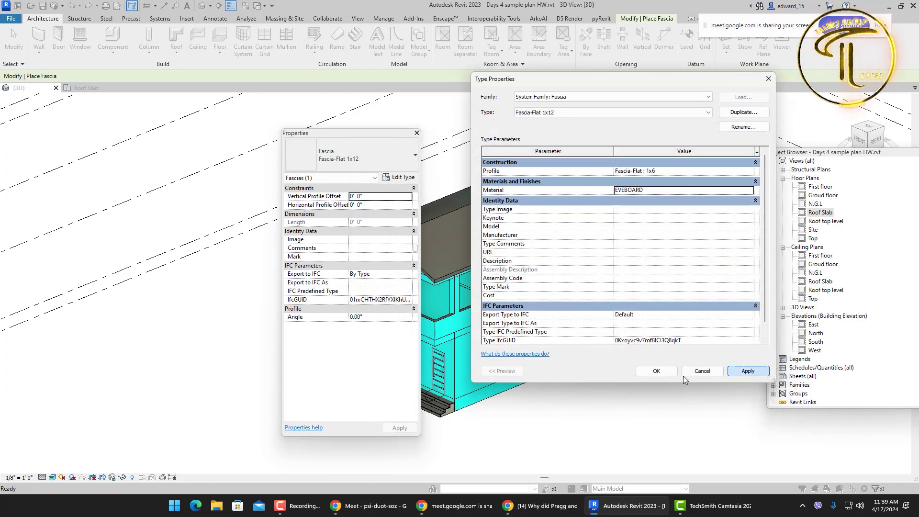
click(656, 374)
Step: Try to place the fascia along the sloping front gable edge and the eave meeting at the balcony corner
scroll(521, 275, up, 6)
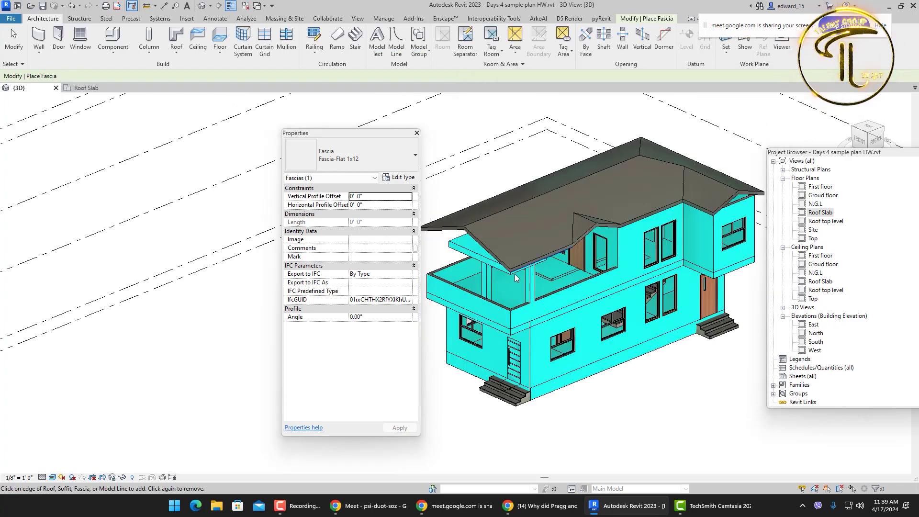
scroll(521, 275, up, 8)
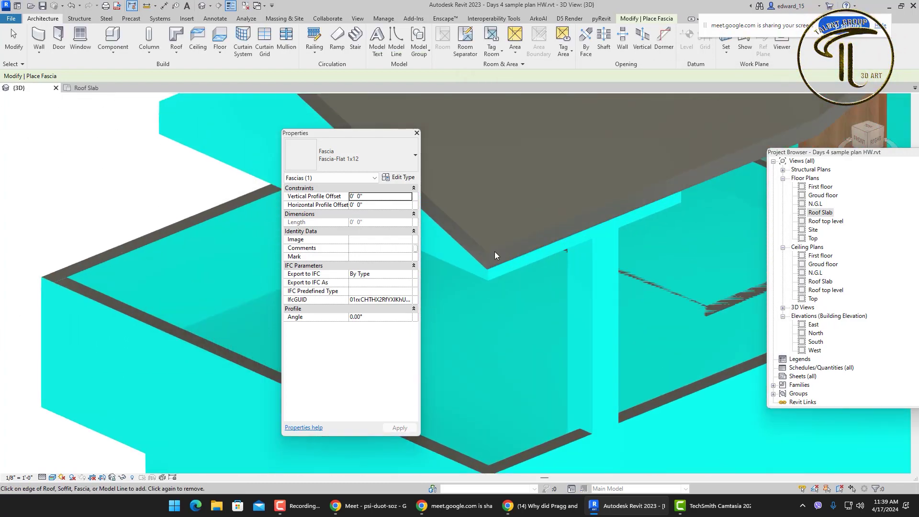
scroll(479, 266, up, 5)
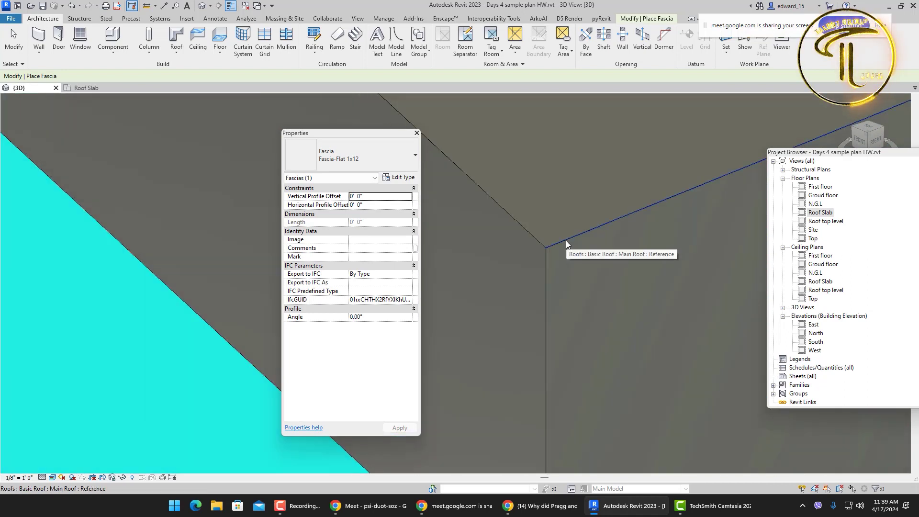
scroll(527, 254, up, 4)
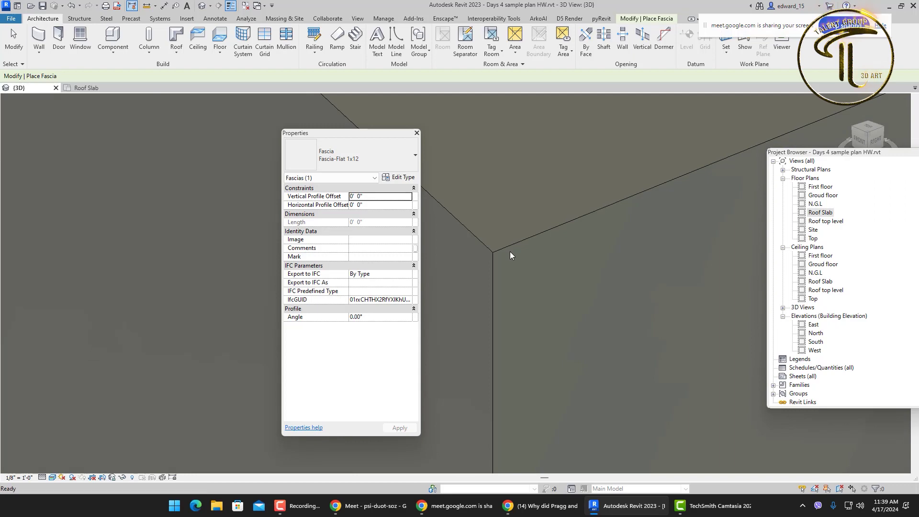
click(519, 289)
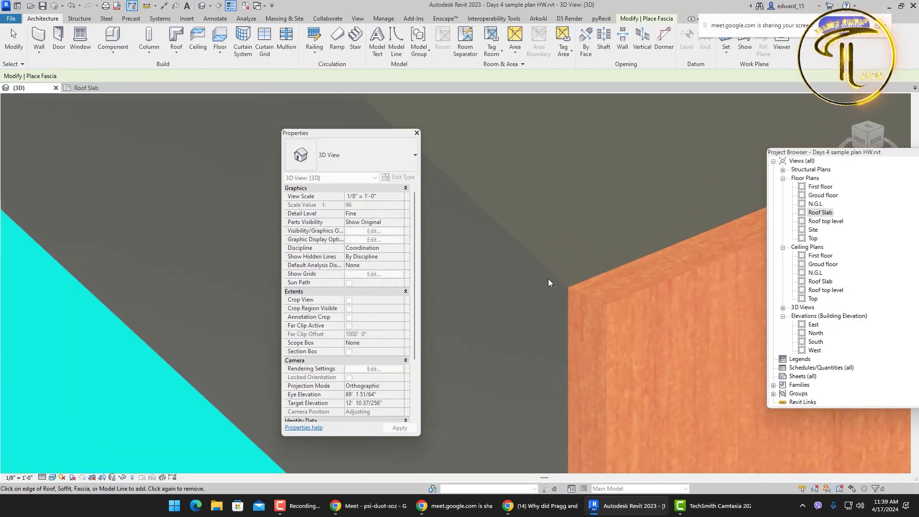
click(547, 269)
scroll(557, 312, down, 6)
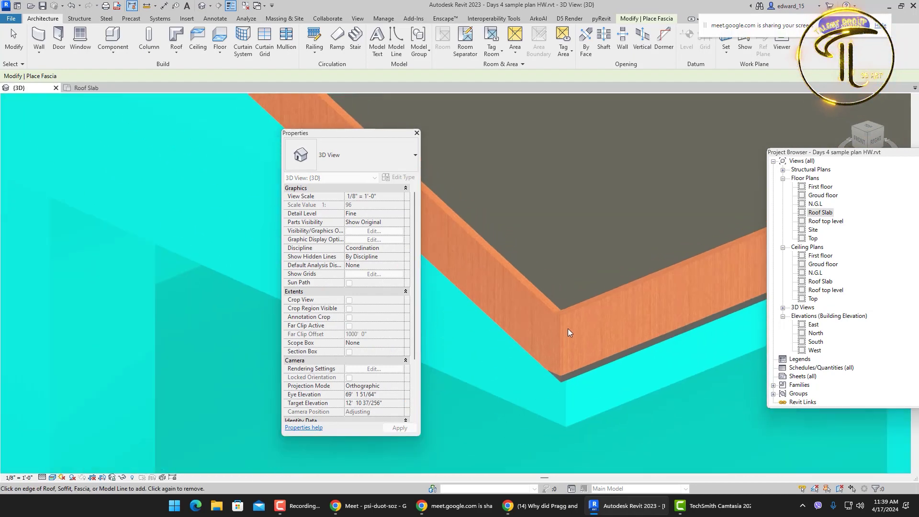
Step: Try to continue the fascia along the small side gable, the adjoining eaves and the far side gable
scroll(584, 285, up, 2)
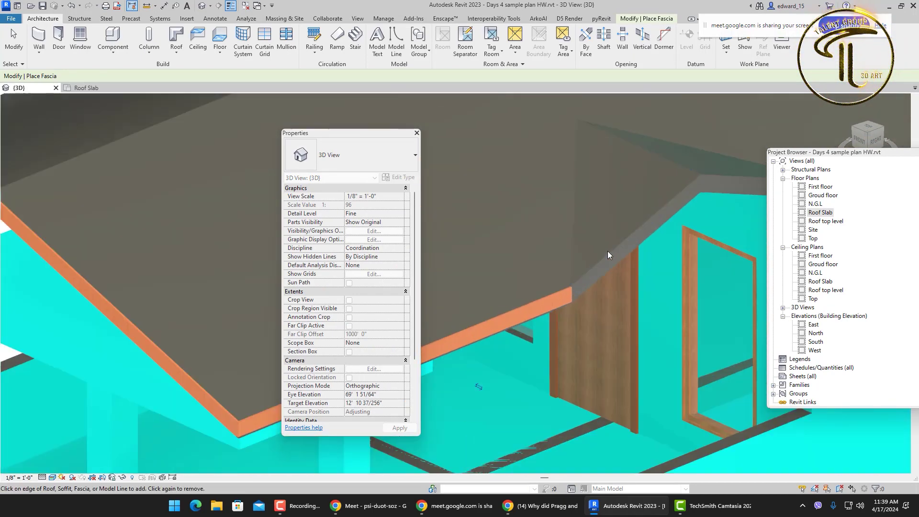
scroll(604, 274, down, 2)
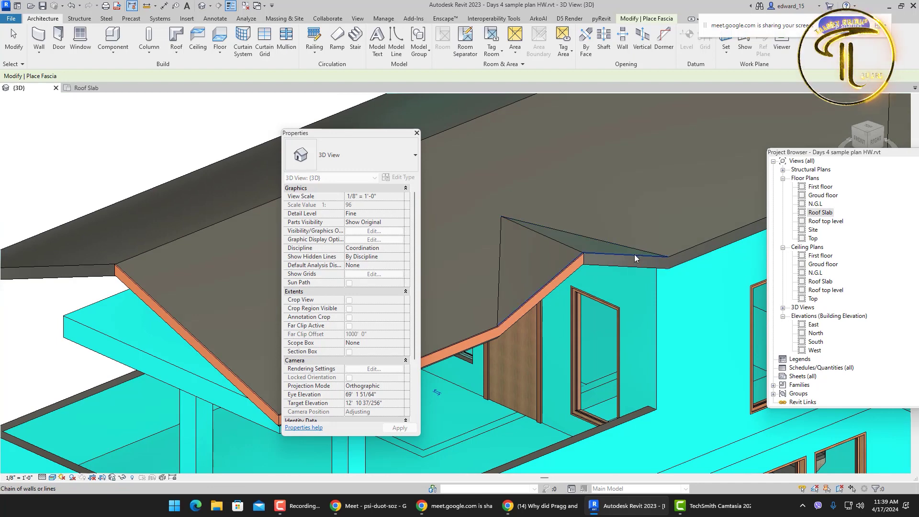
click(635, 259)
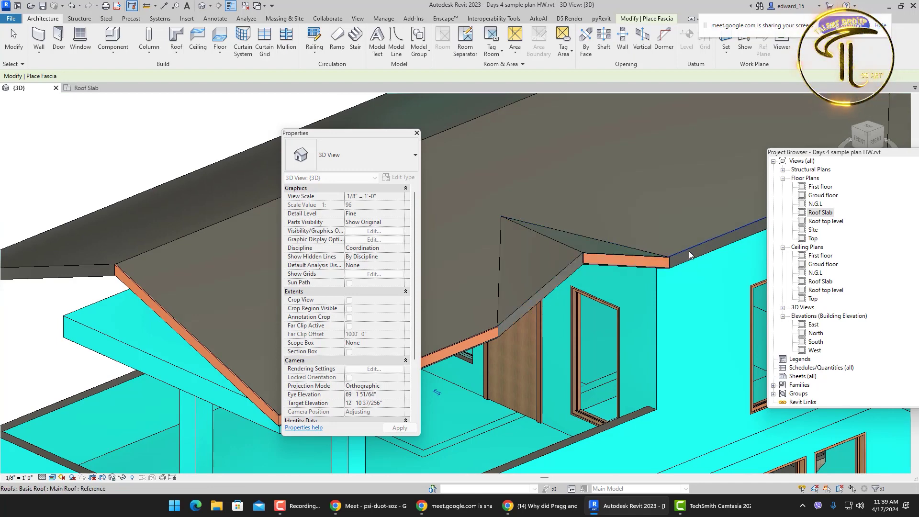
scroll(694, 268, down, 3)
scroll(725, 261, up, 2)
scroll(699, 273, up, 4)
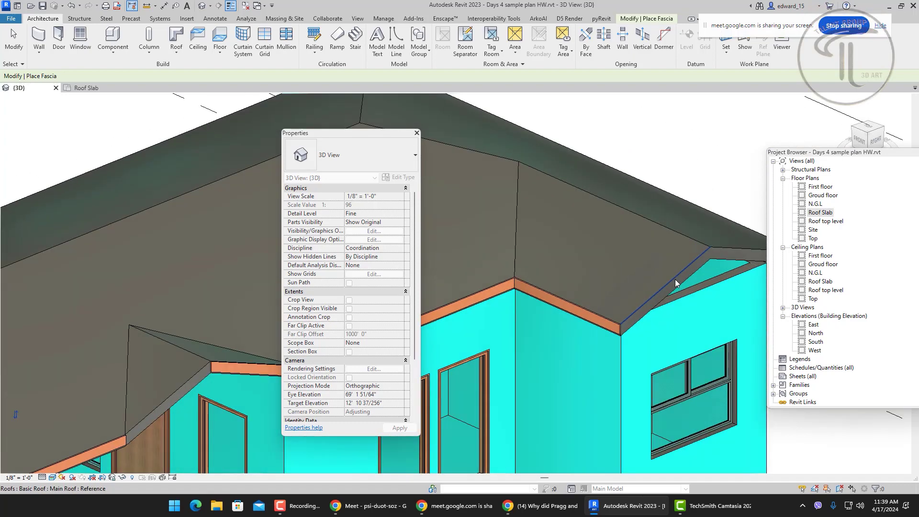
click(675, 283)
Step: Try to extend the fascia from the far side gable along the rear eave of the roof
middle_drag(754, 251, 655, 379)
scroll(654, 294, down, 3)
scroll(655, 379, up, 3)
scroll(655, 379, up, 2)
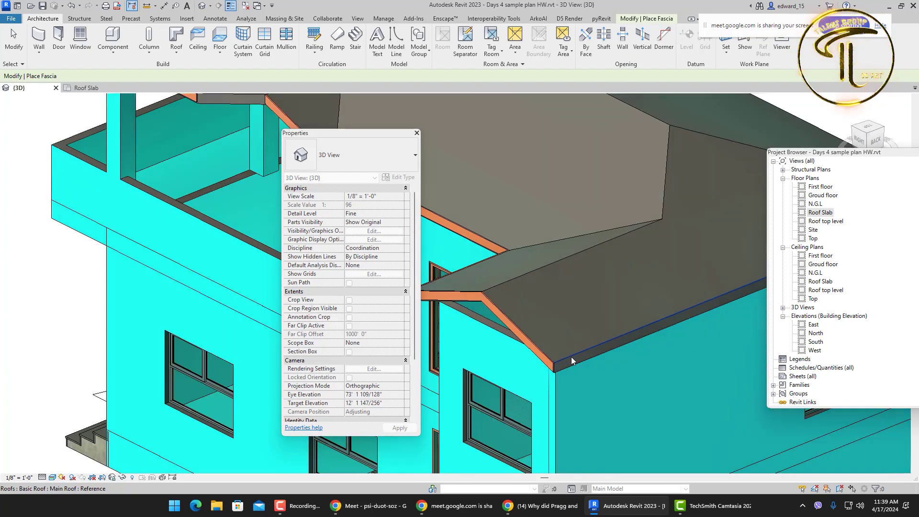
scroll(605, 374, down, 6)
mouse_move(606, 375)
shift+middle_down()
mouse_move(666, 377)
mouse_move(622, 374)
shift+middle_up()
scroll(610, 369, up, 6)
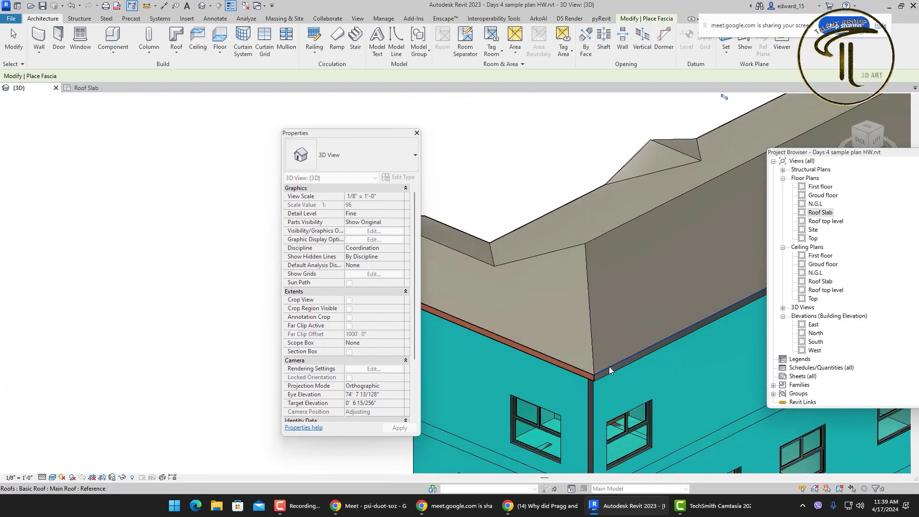
Step: Try to complete the fascia along the long left-side eave and the front gable above the balcony
scroll(610, 369, down, 6)
shift+middle_drag(611, 370, 622, 315)
scroll(684, 339, up, 5)
click(685, 336)
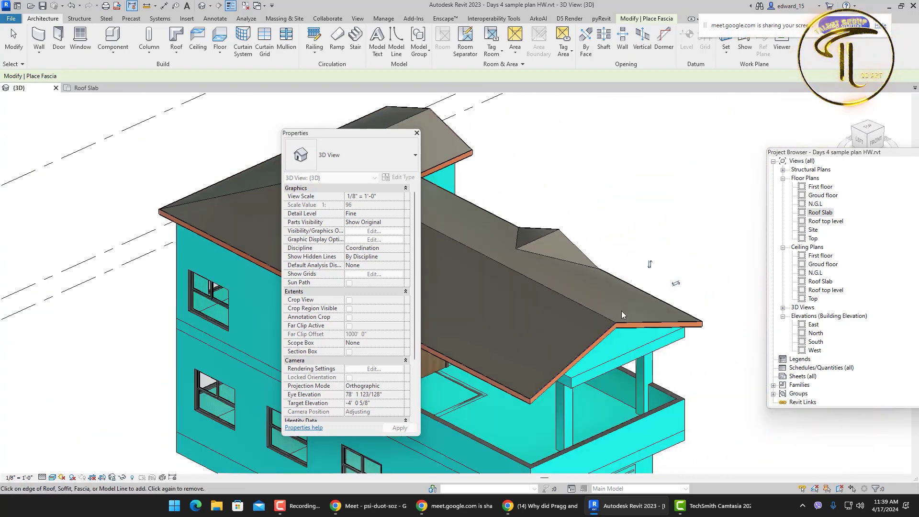
click(619, 329)
scroll(619, 329, up, 5)
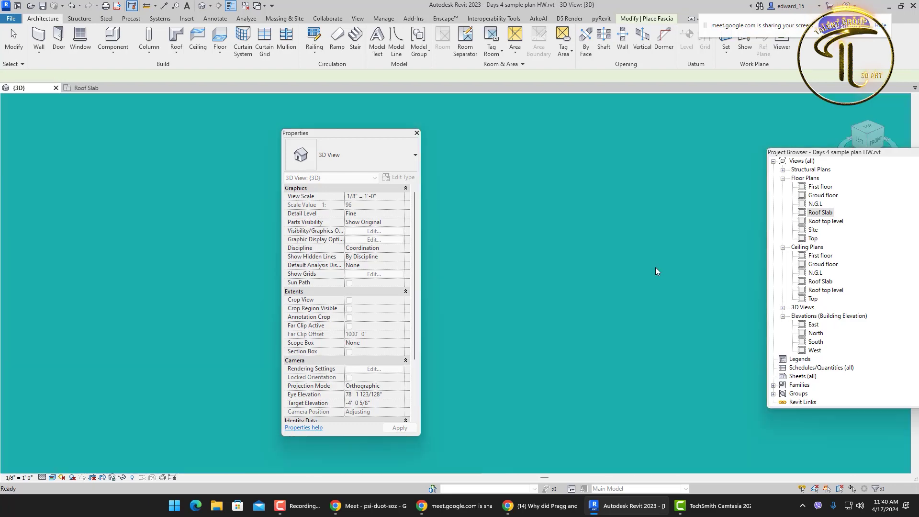
scroll(630, 354, down, 5)
scroll(687, 348, up, 2)
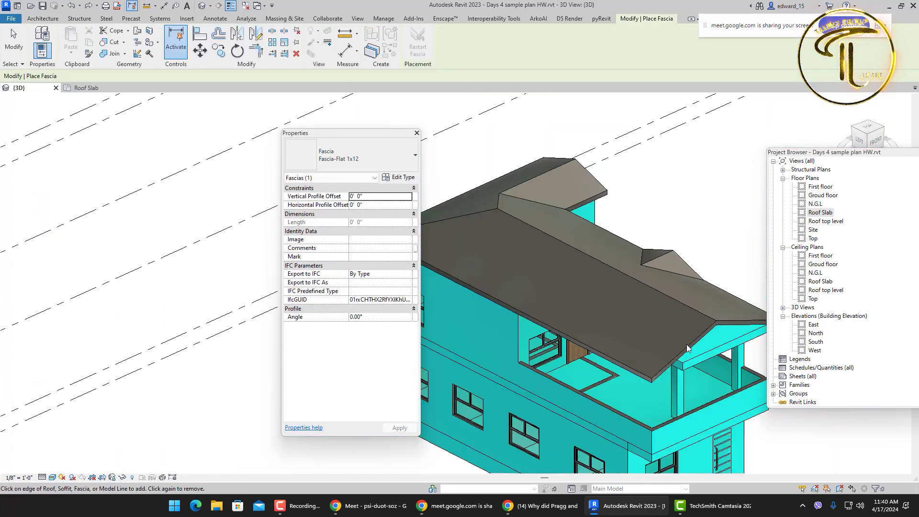
Step: Place the fascia along the sloping edges of the front gable above the balcony and end the Fascia command
click(688, 348)
middle_drag(613, 291, 518, 323)
scroll(518, 322, down, 2)
right_click(680, 249)
right_click(680, 235)
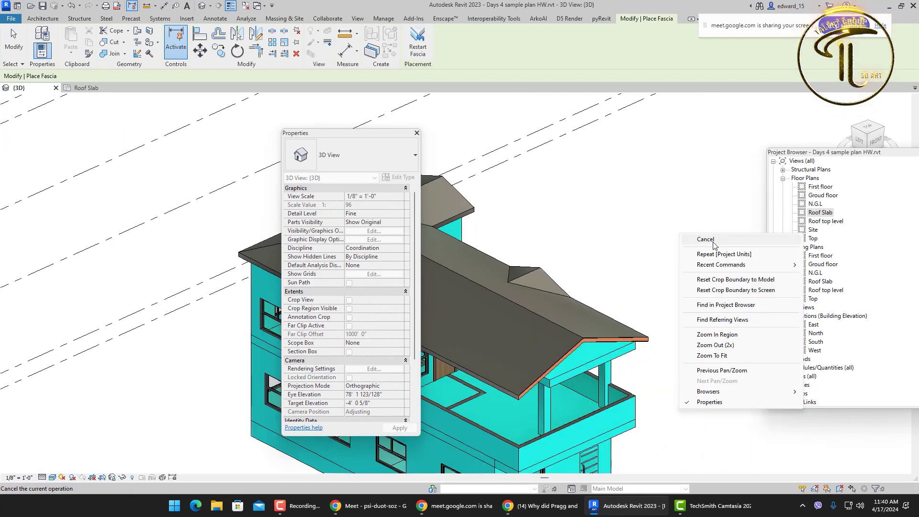
click(706, 240)
scroll(647, 330, up, 3)
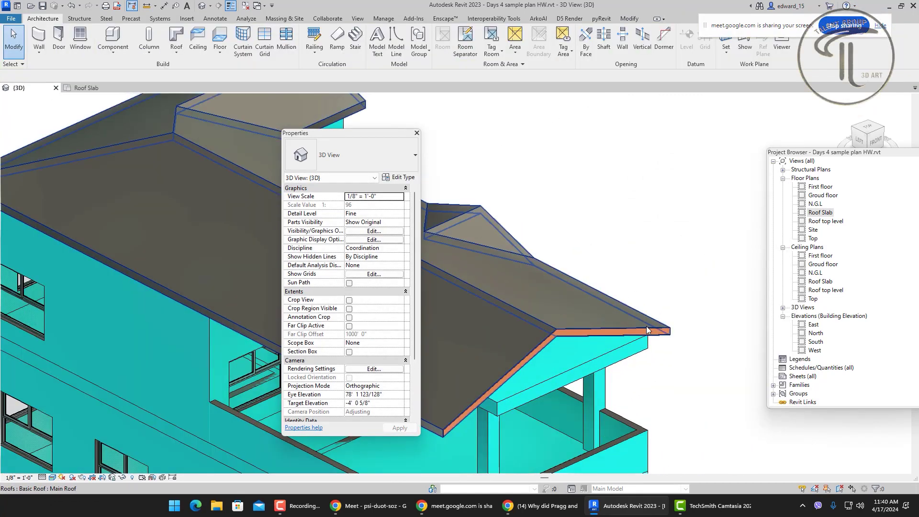
click(176, 56)
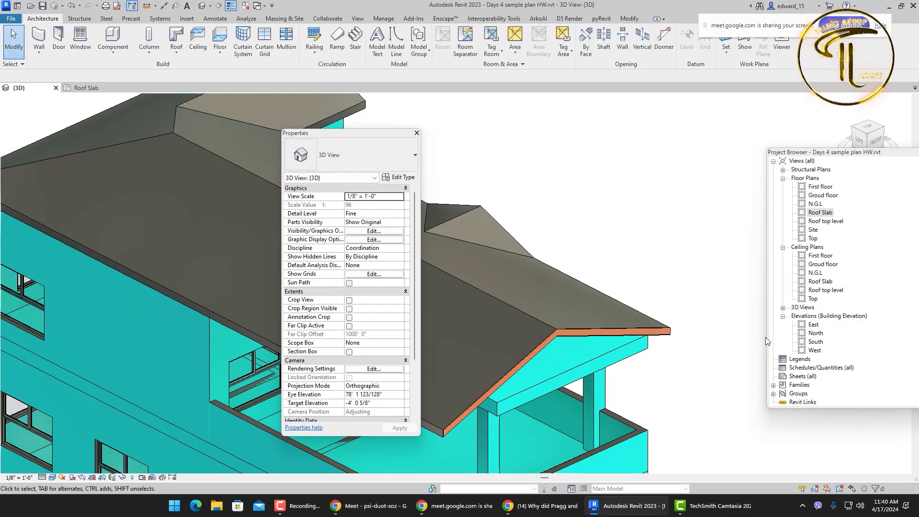
Step: Try to add segments to the front gable's fascia along the adjoining side eave and the first slope of the small side gable
scroll(713, 359, up, 3)
click(641, 316)
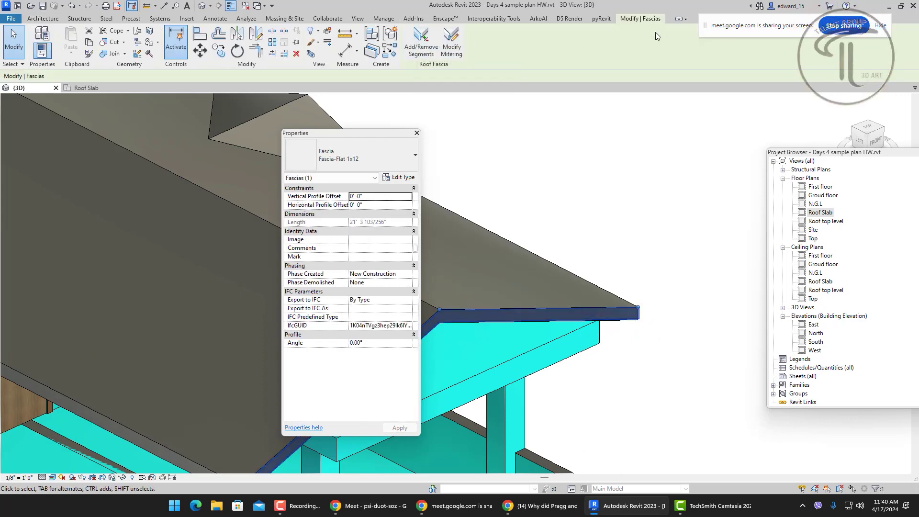
click(427, 48)
scroll(658, 271, down, 5)
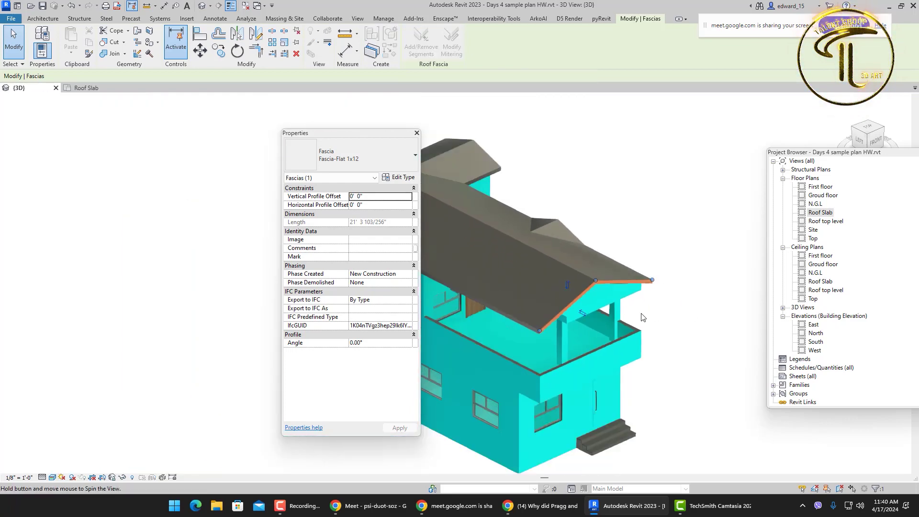
shift+middle_drag(643, 318, 488, 316)
scroll(602, 306, up, 5)
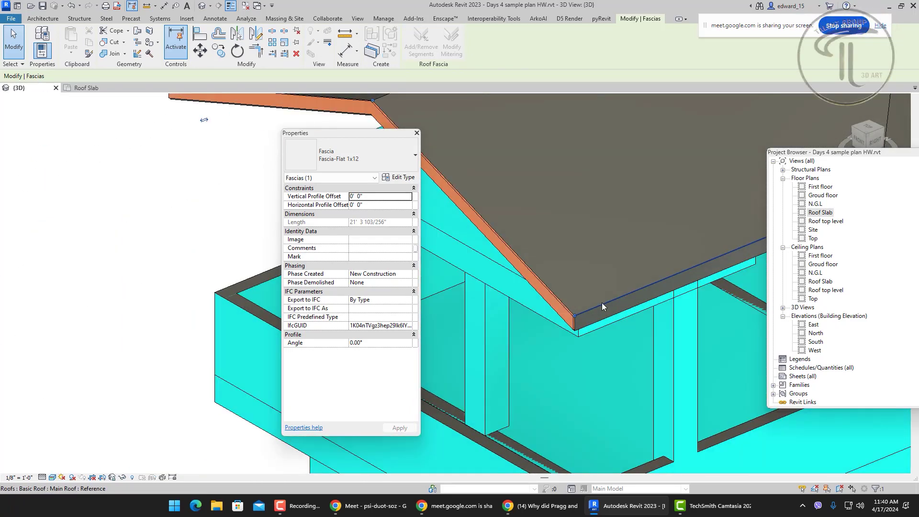
click(602, 307)
scroll(600, 319, down, 4)
scroll(614, 292, up, 5)
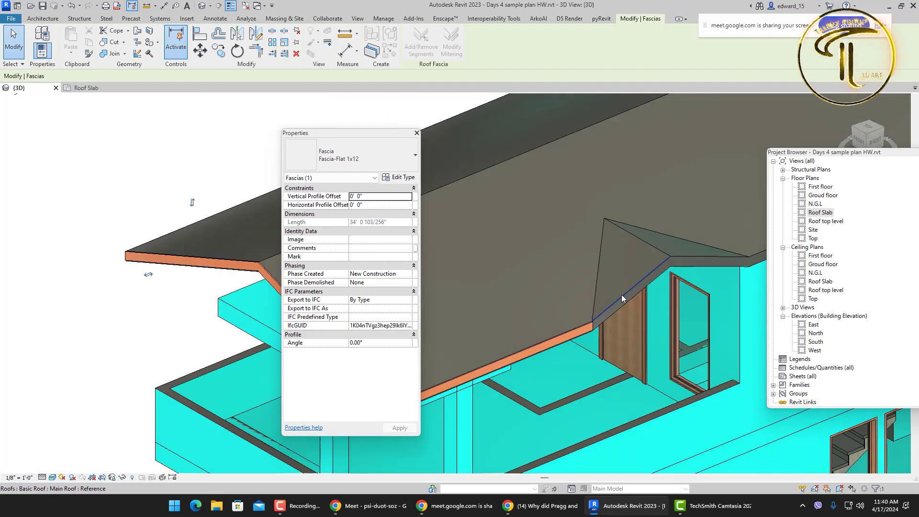
click(621, 298)
Step: Undo the fascia segments added beyond the front gable and end the segment editing
right_click(507, 174)
click(520, 176)
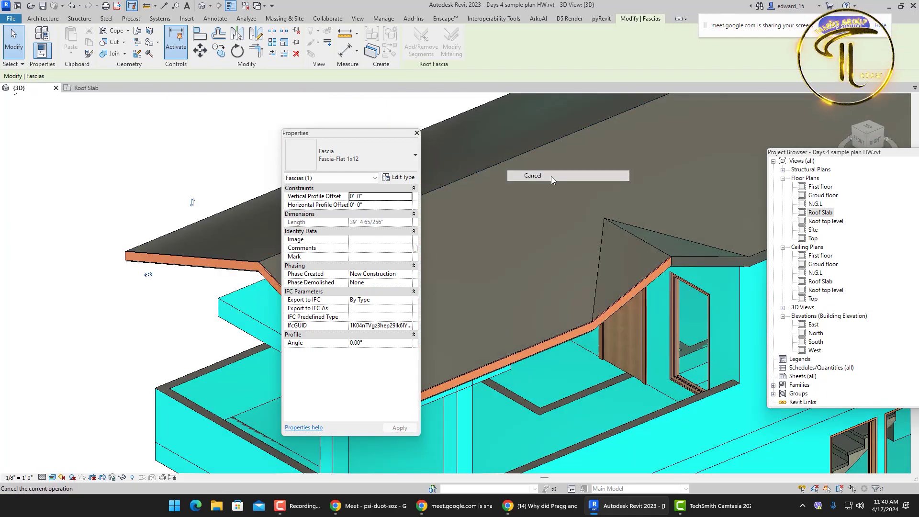
right_click(551, 175)
click(565, 178)
click(628, 297)
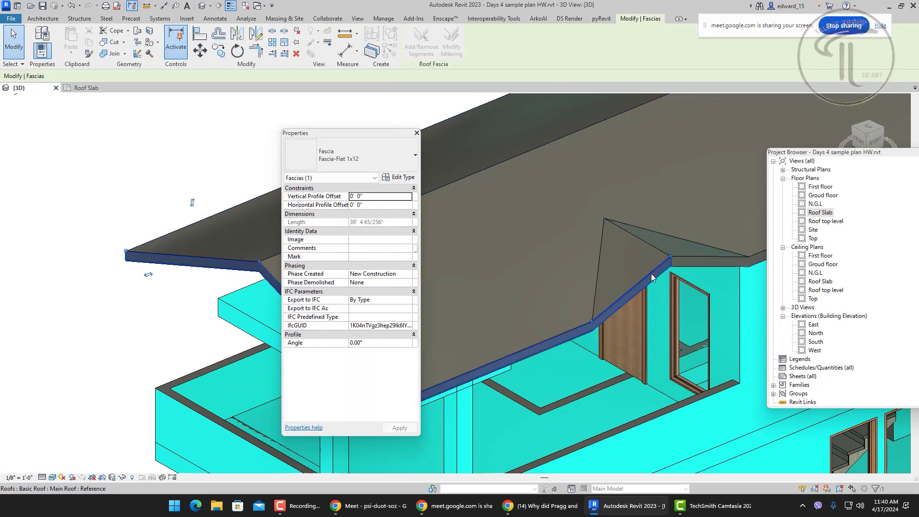
key(ctrl+z)
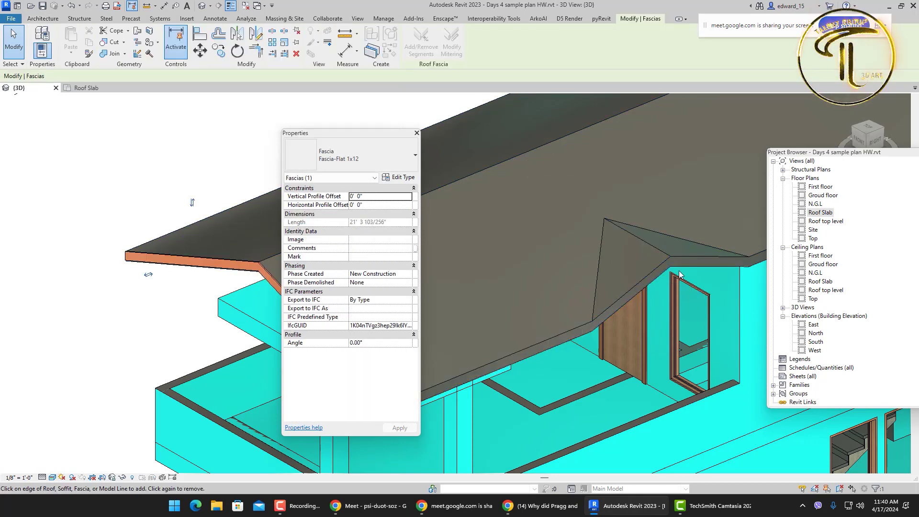
scroll(593, 322, down, 5)
right_click(527, 202)
click(561, 211)
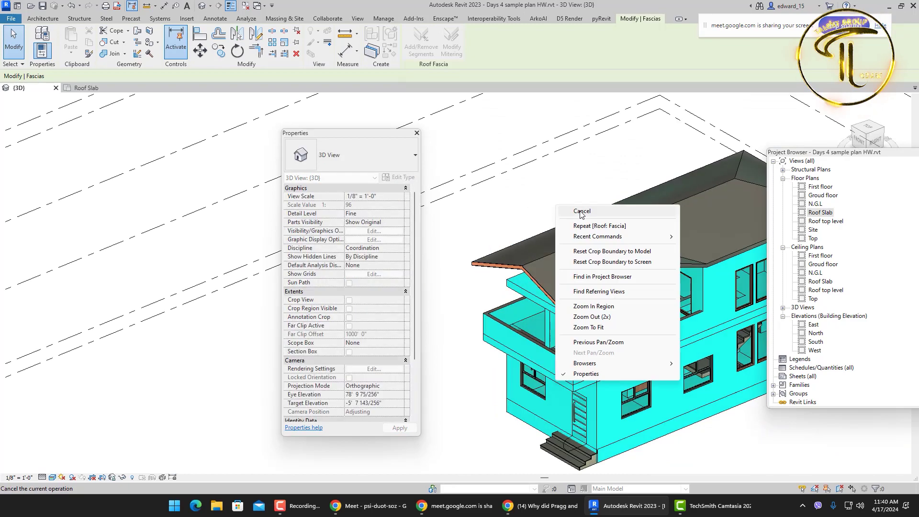
Step: Extend the front gable's fascia along the side eave, the small side gable, the long eave and the return to the far gable
click(545, 297)
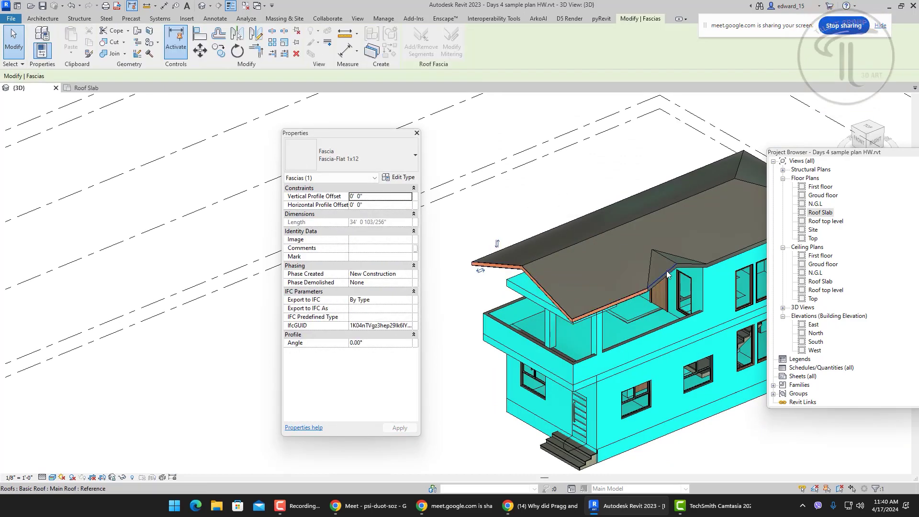
click(680, 267)
scroll(689, 268, up, 2)
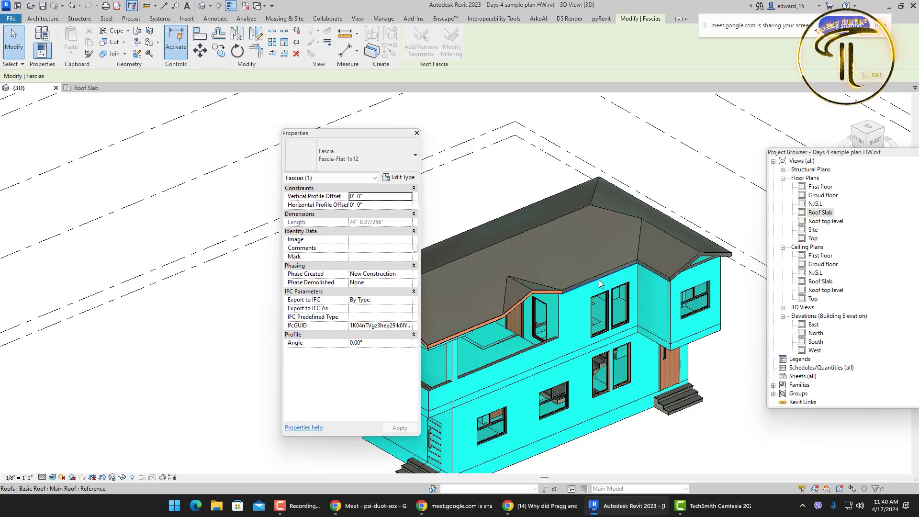
click(622, 272)
scroll(638, 275, up, 3)
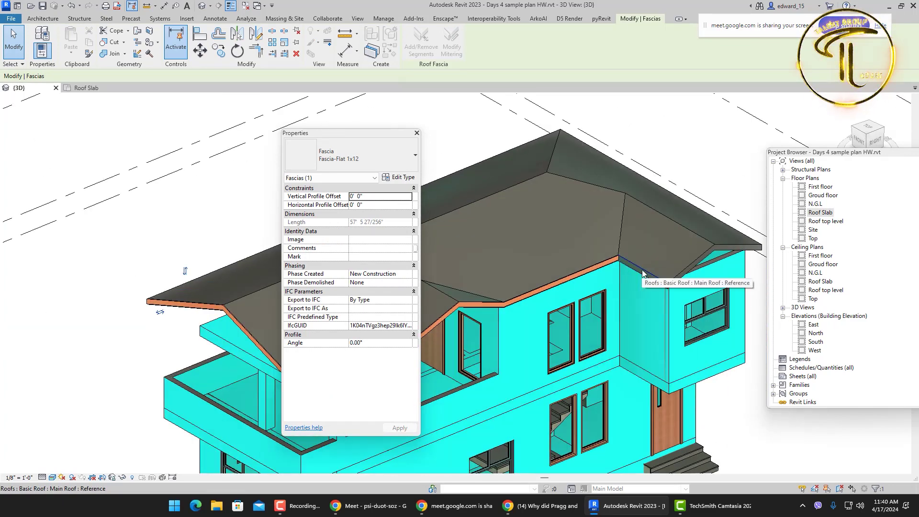
click(638, 275)
scroll(702, 255, up, 3)
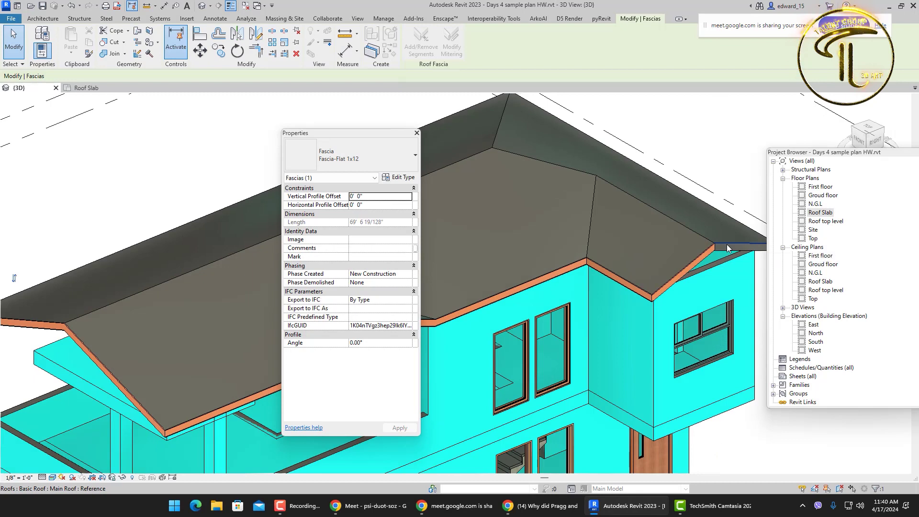
Step: Complete the fascia over the far side gable and around the corner along the rear eave
scroll(726, 244, down, 6)
shift+middle_drag(713, 290, 533, 292)
scroll(653, 321, up, 3)
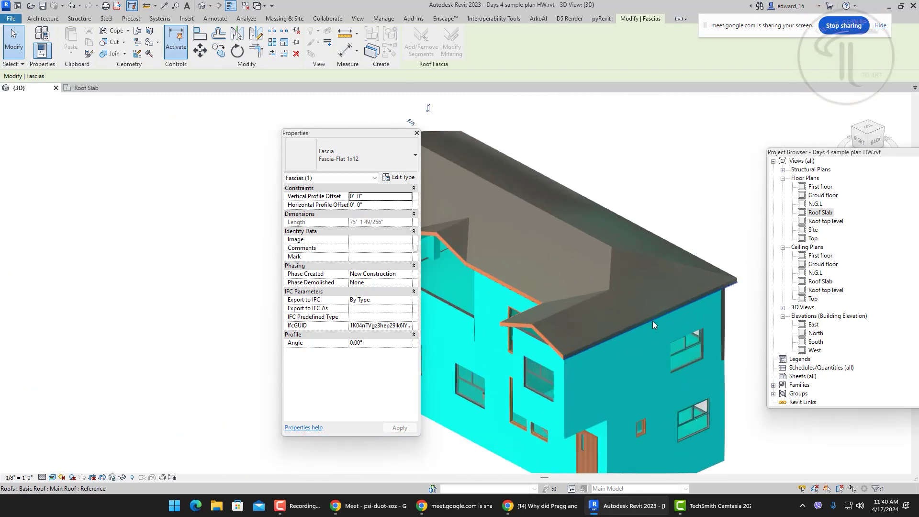
scroll(667, 303, down, 3)
shift+middle_drag(667, 298, 650, 316)
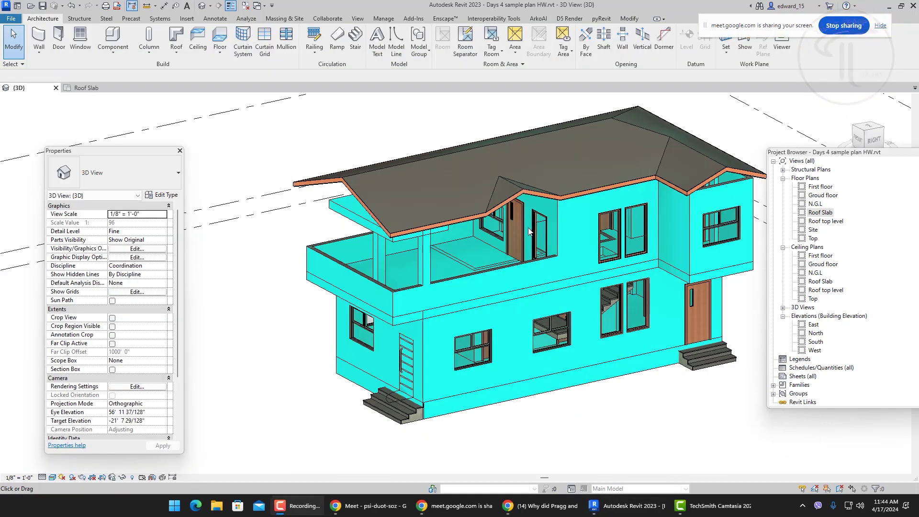
Step: Start a roof gutter of type Gutter - Bevel 5" x 5" and keep the Gutter Profile-Bevel 5" x 5" in its type properties
scroll(485, 225, up, 2)
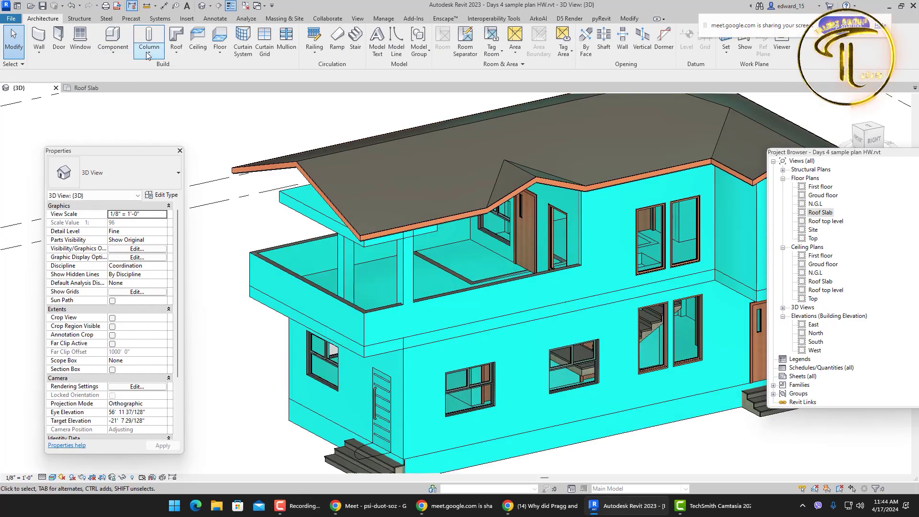
click(176, 50)
click(211, 169)
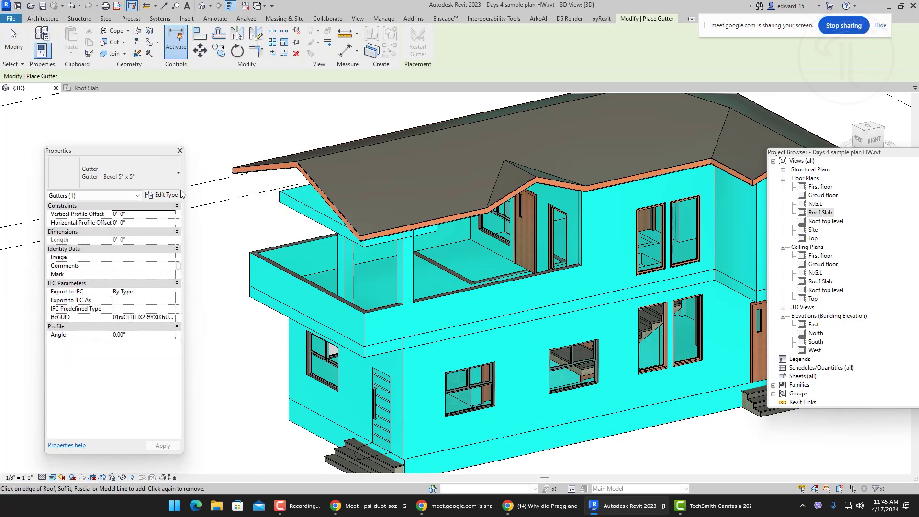
click(166, 197)
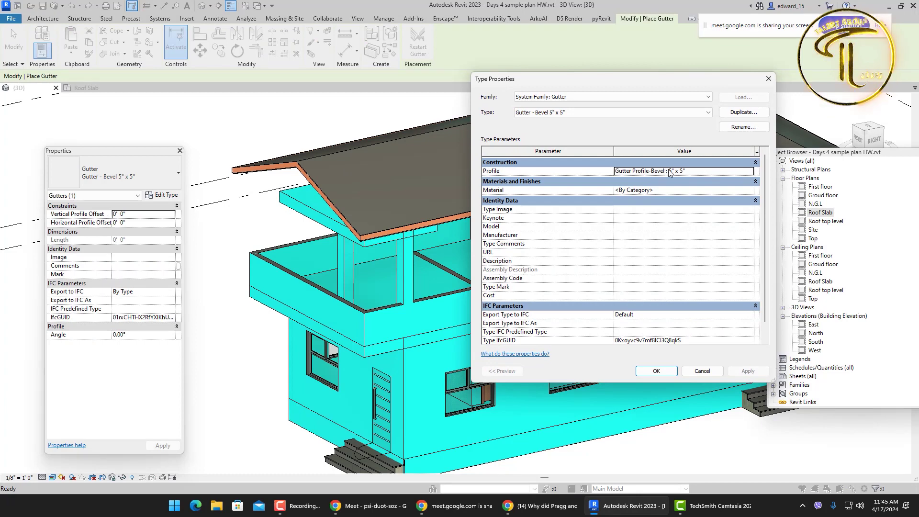
click(750, 175)
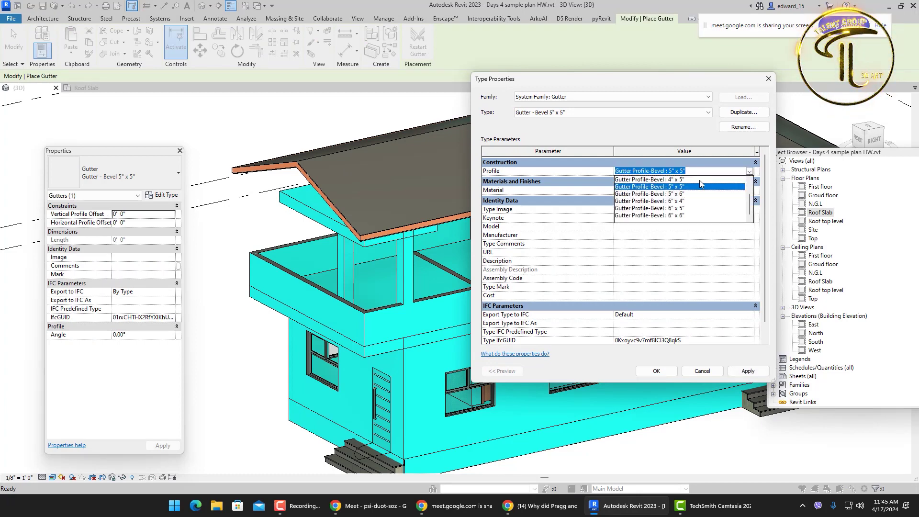
click(685, 215)
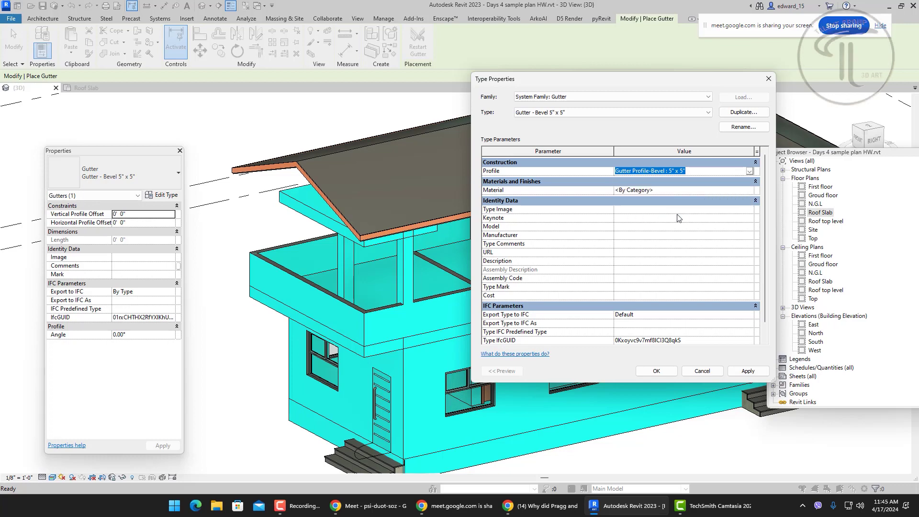
Step: Search the gutter type's materials for metal, duplicate the CGI material and name the copy gutter
click(751, 190)
click(751, 190)
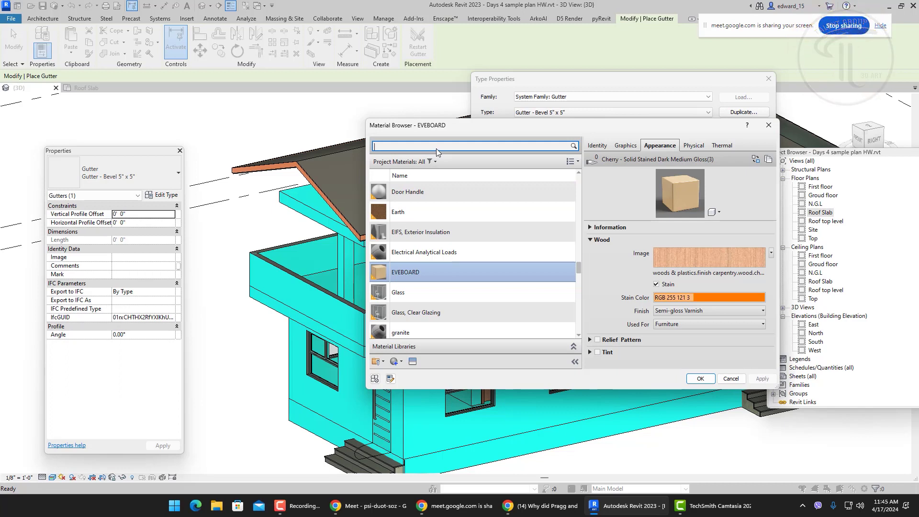
text(metal)
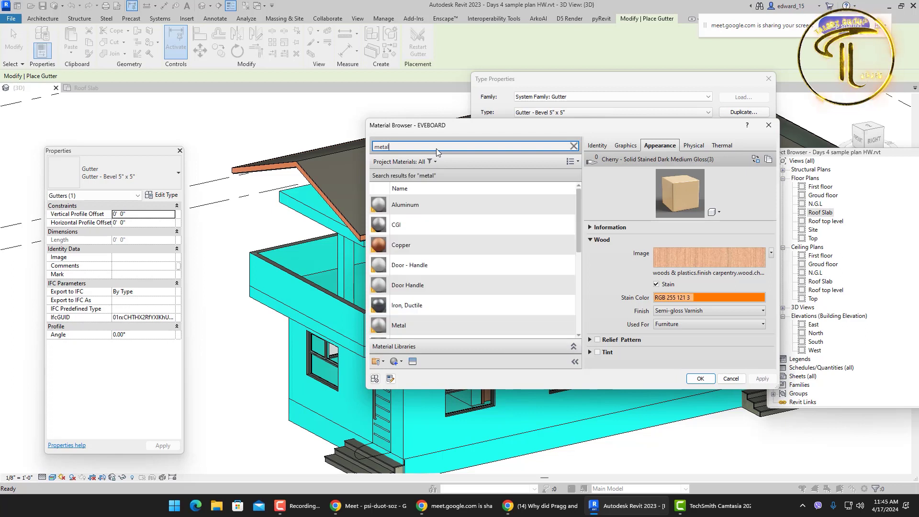
click(402, 219)
right_click(402, 219)
click(414, 239)
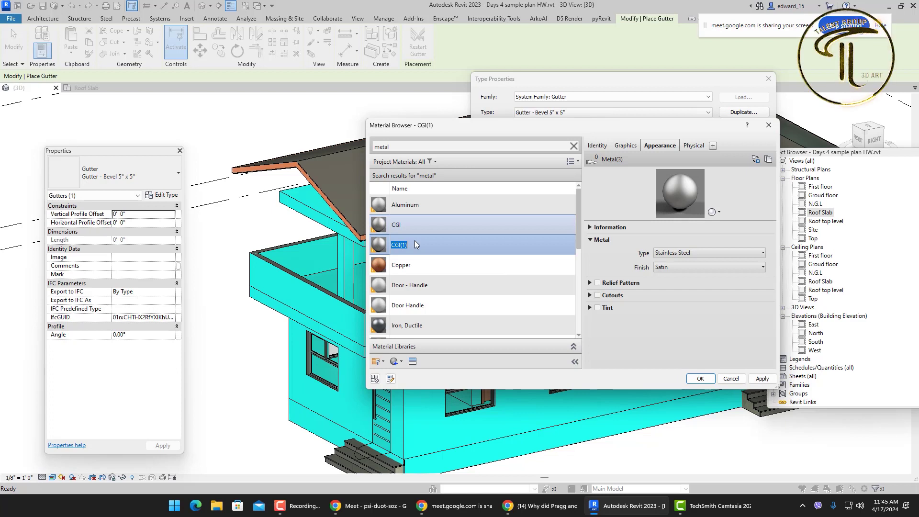
text(gutter)
key(Return)
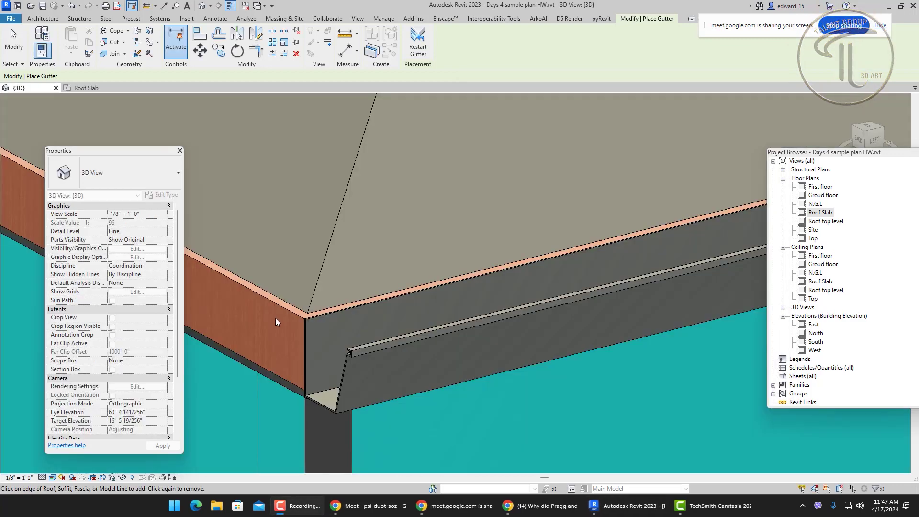
Step: Try to continue the gutter along the adjoining fascia edge at the rear roof corner and end the Gutter command
click(283, 309)
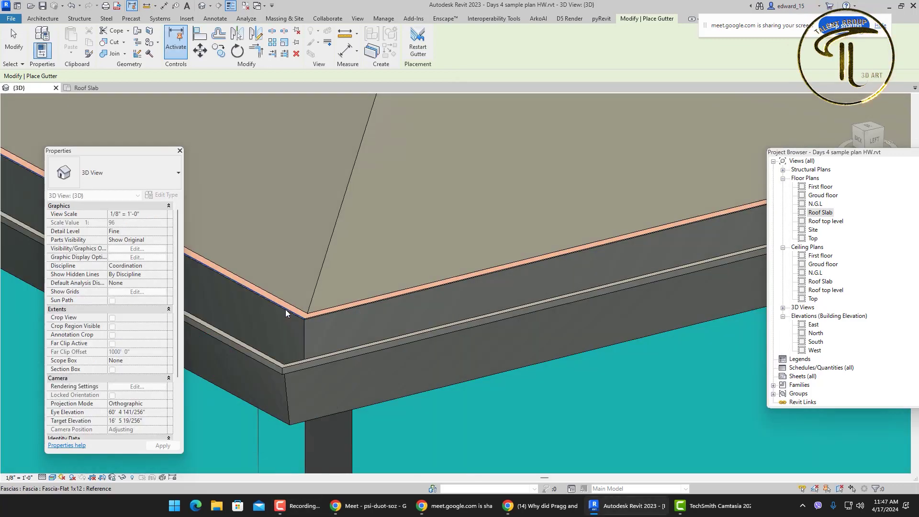
scroll(392, 325, down, 3)
click(421, 326)
key(Escape)
key(Escape)
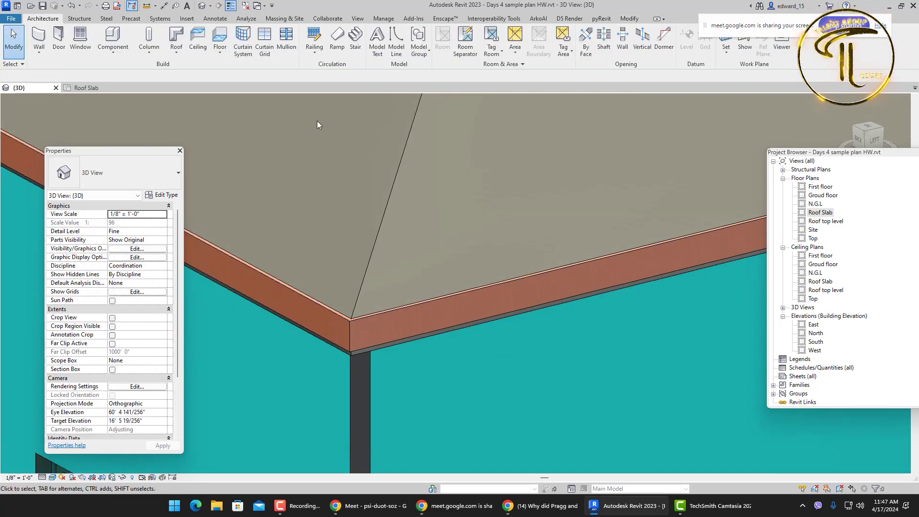
Step: Place a Bevel 5" x 5" gutter along the two fascia edges meeting at the rear roof corner
click(176, 48)
click(214, 164)
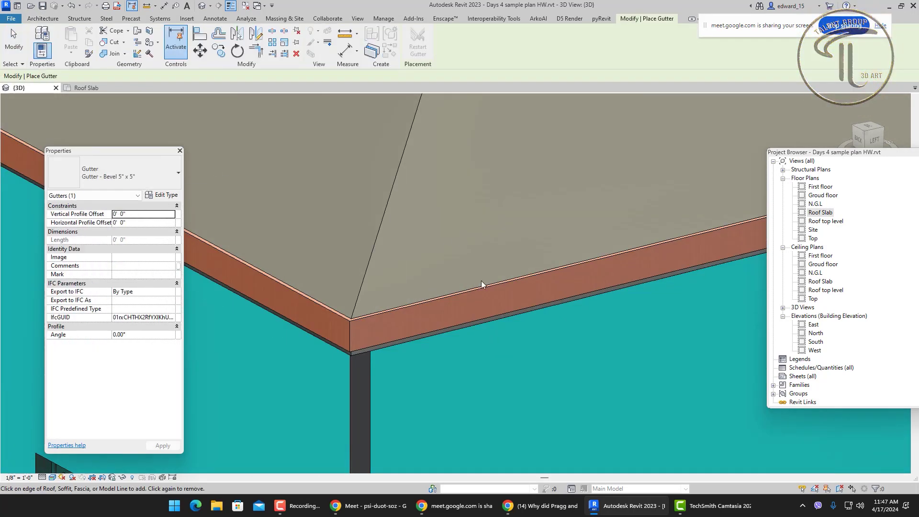
scroll(483, 291, up, 2)
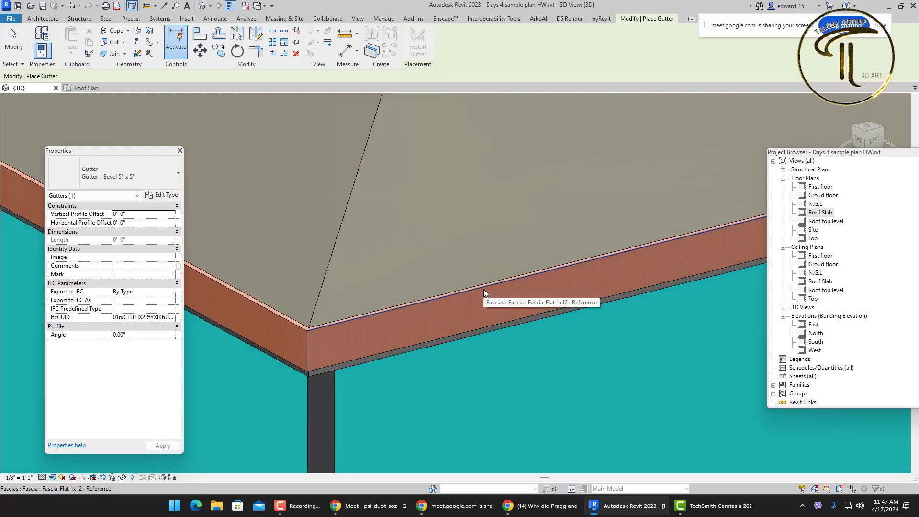
click(483, 292)
scroll(295, 338, up, 2)
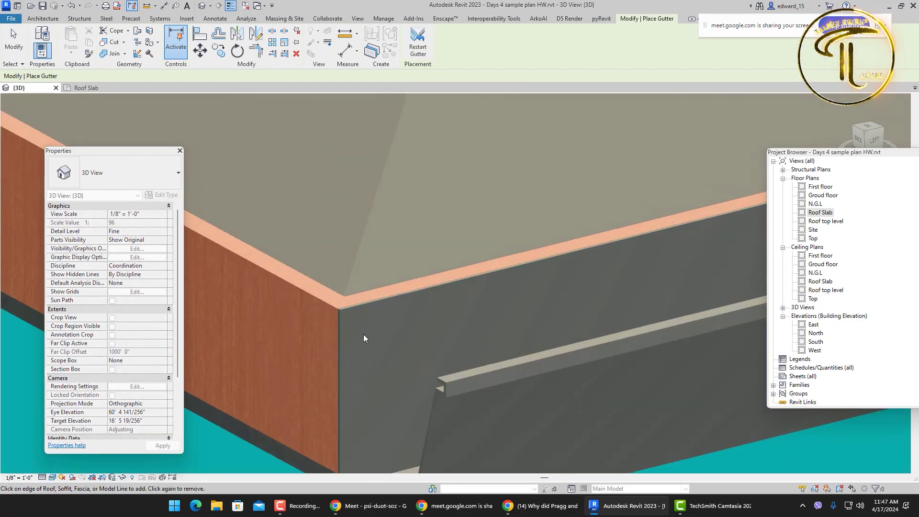
click(314, 300)
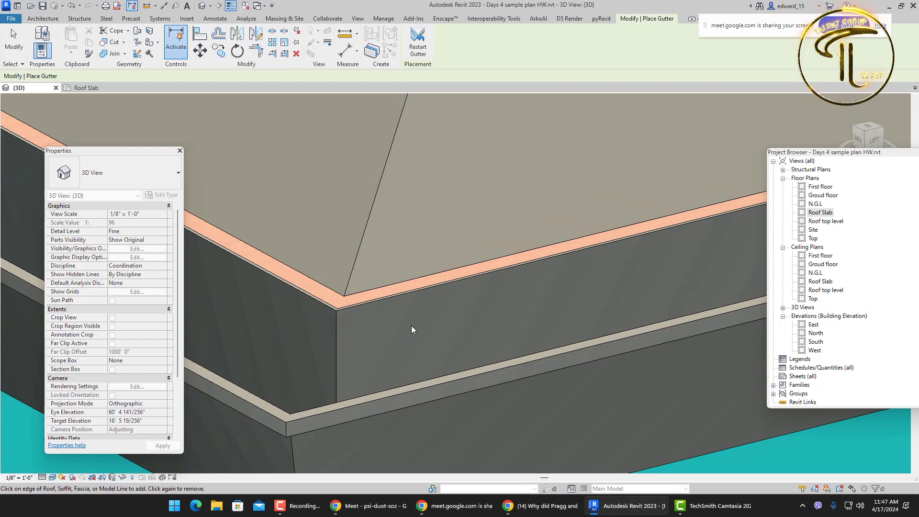
Step: Examine the gutter run and the fascia at the balcony's roof corner, and cancel the current gutter placement
scroll(436, 337, down, 8)
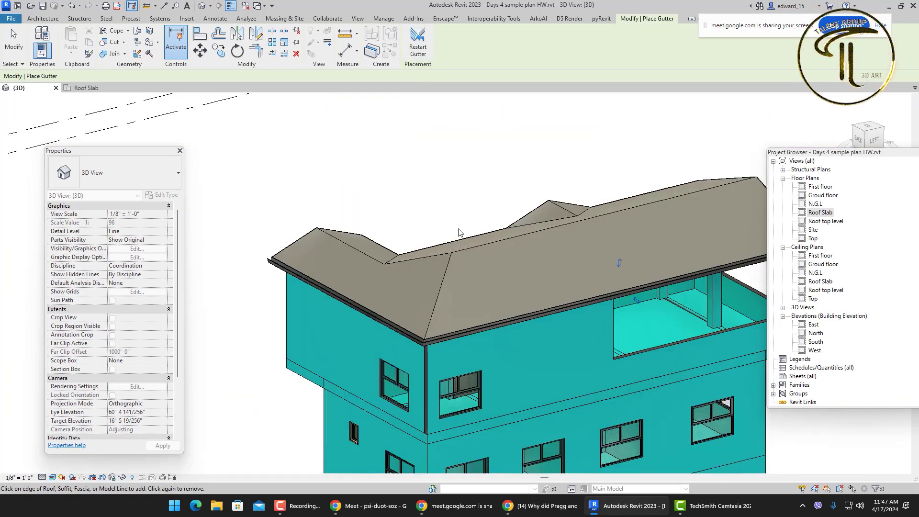
scroll(473, 234, down, 2)
mouse_move(514, 242)
middle_down()
mouse_move(561, 209)
mouse_move(435, 238)
mouse_move(525, 260)
mouse_move(537, 248)
mouse_move(570, 265)
mouse_move(527, 229)
middle_up()
scroll(524, 261, up, 5)
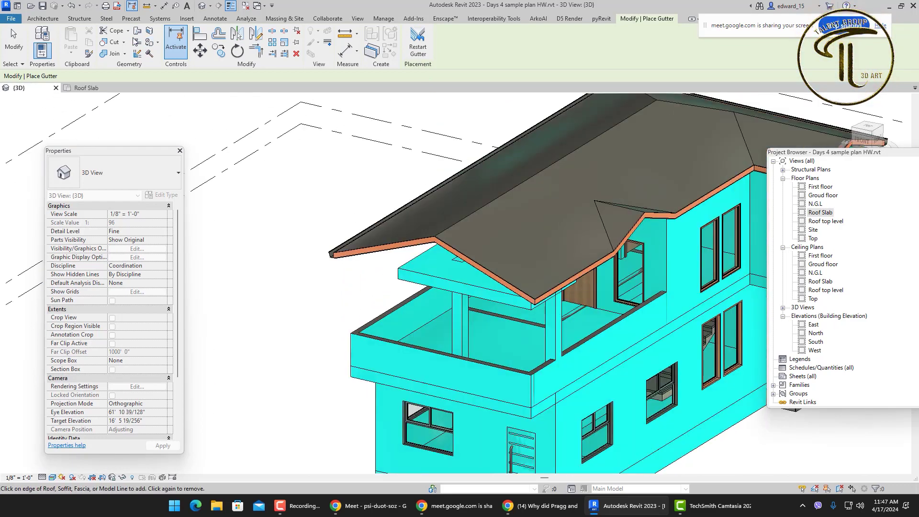
click(43, 18)
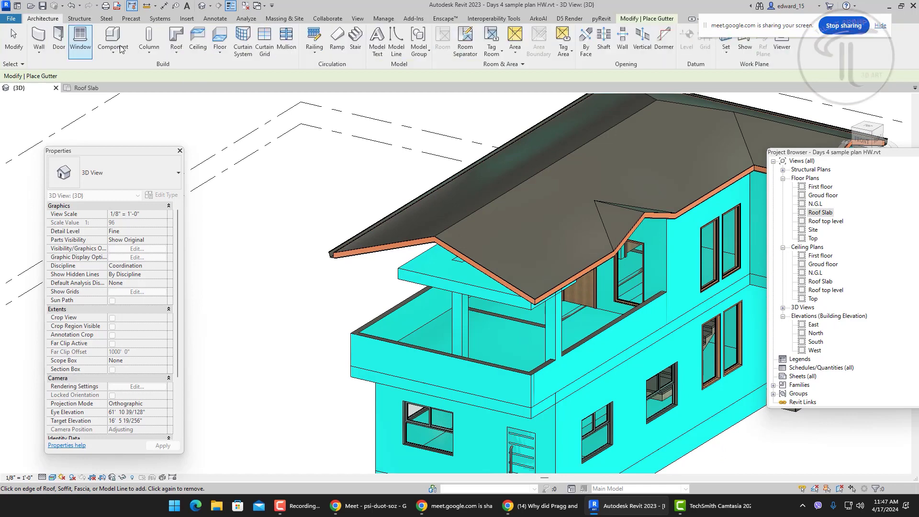
click(176, 51)
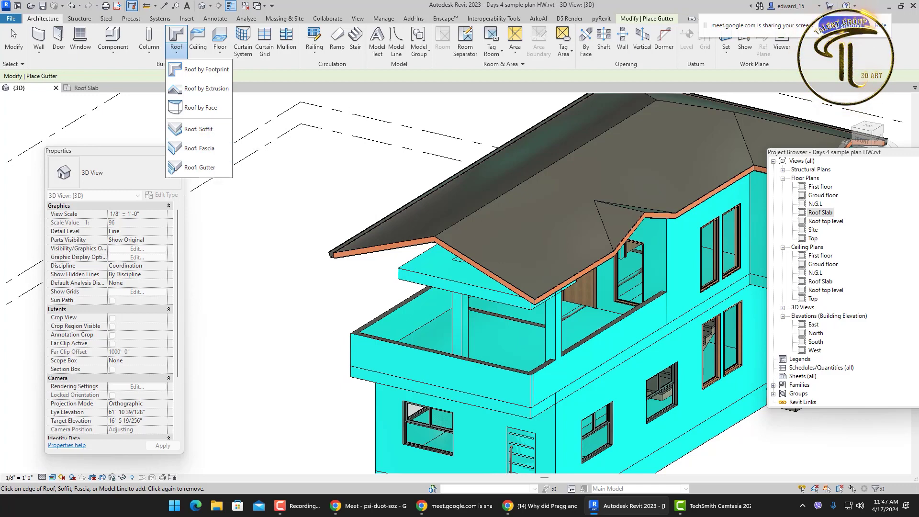
key(F9)
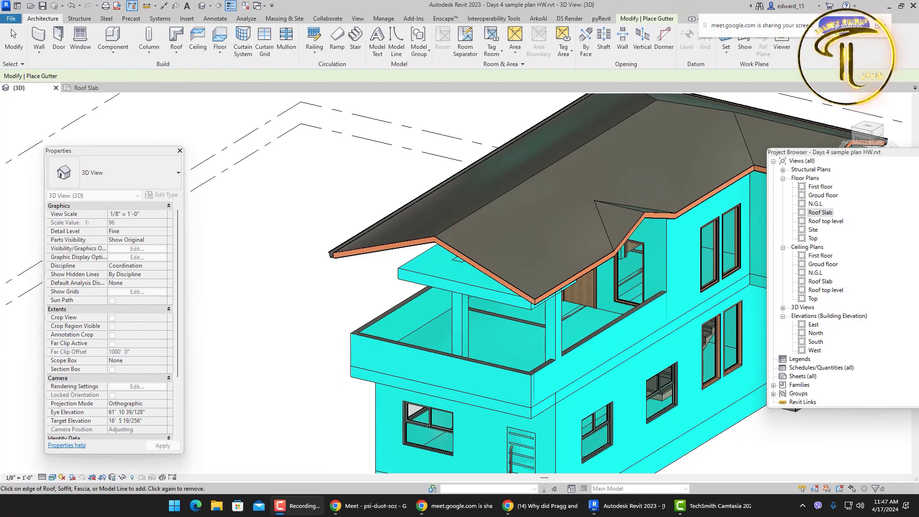
scroll(467, 345, up, 5)
right_click(498, 229)
click(527, 281)
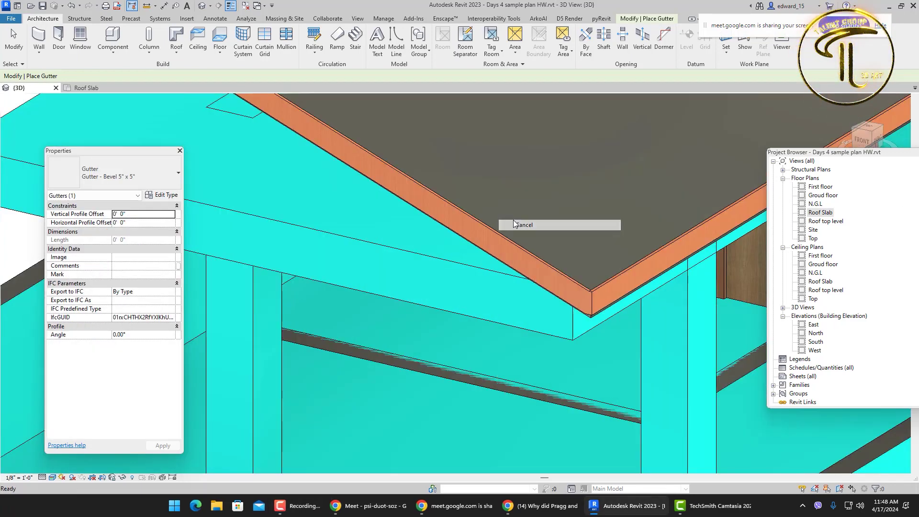
Step: Place a Bevel 5" x 5" gutter along the lower outer edge of the fascia at the balcony's roof corner
click(180, 53)
click(198, 165)
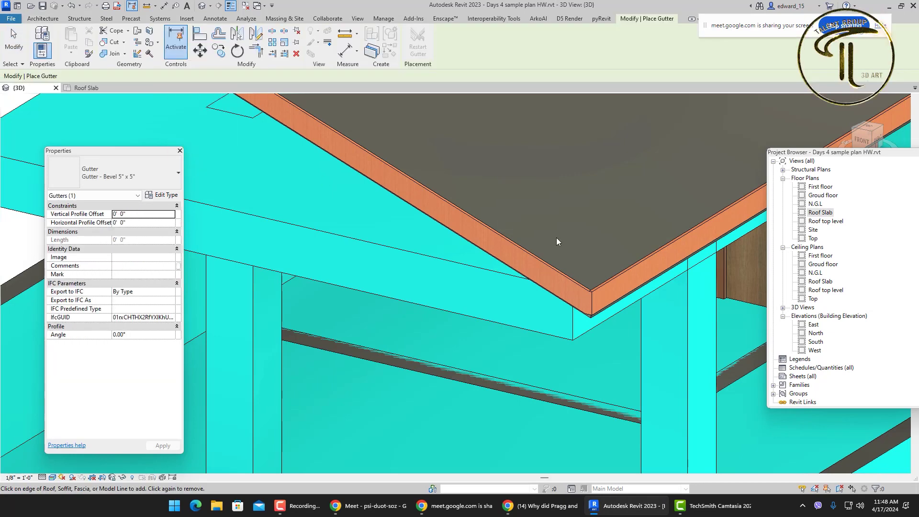
scroll(618, 254, up, 2)
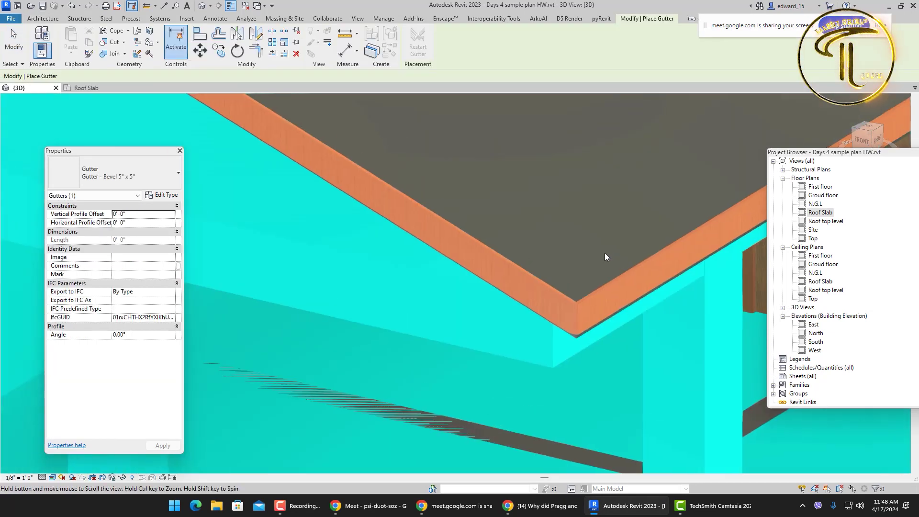
click(44, 19)
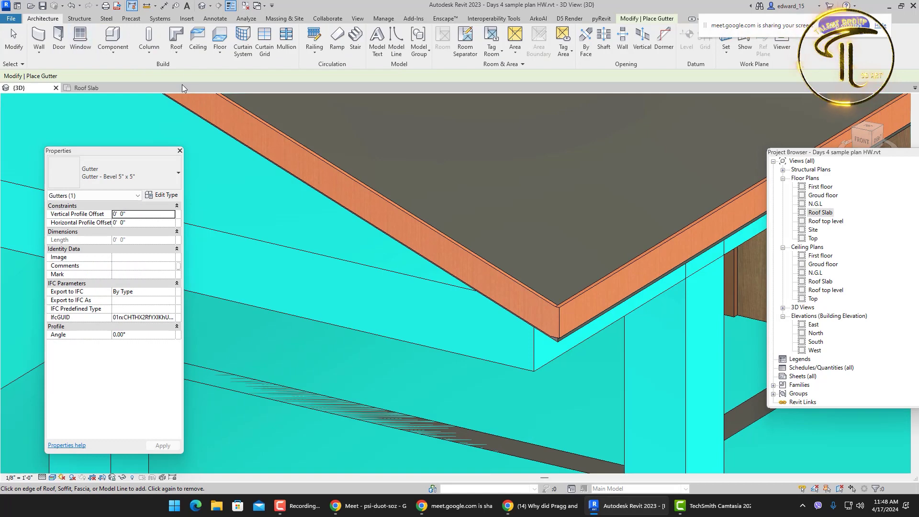
click(180, 54)
click(217, 174)
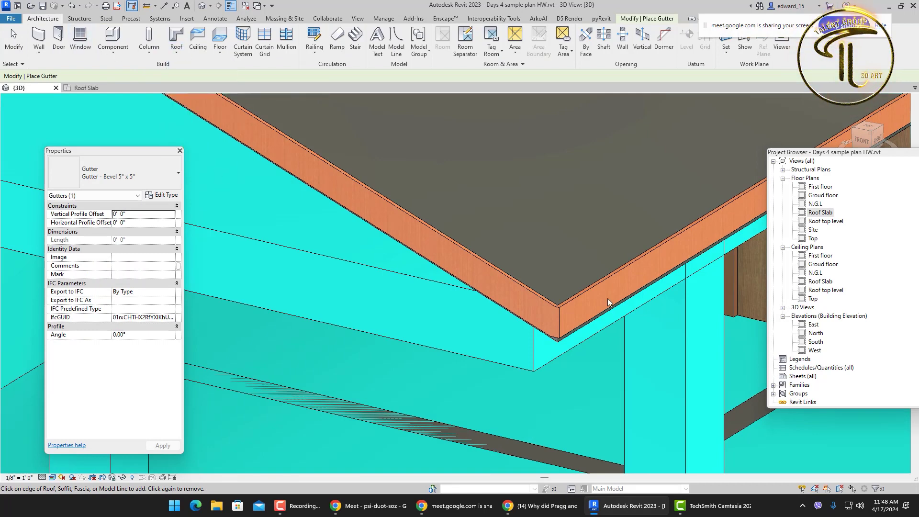
scroll(596, 302, up, 2)
scroll(596, 298, up, 2)
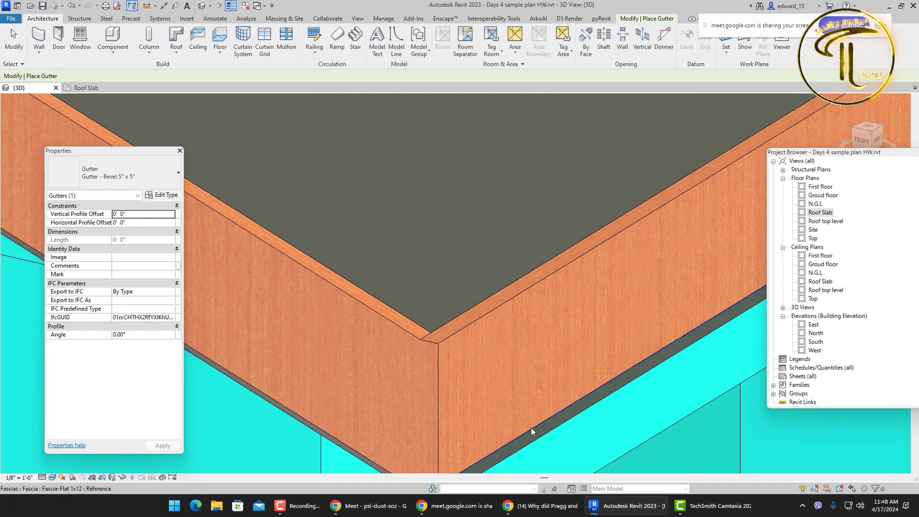
middle_drag(505, 332, 497, 312)
click(497, 309)
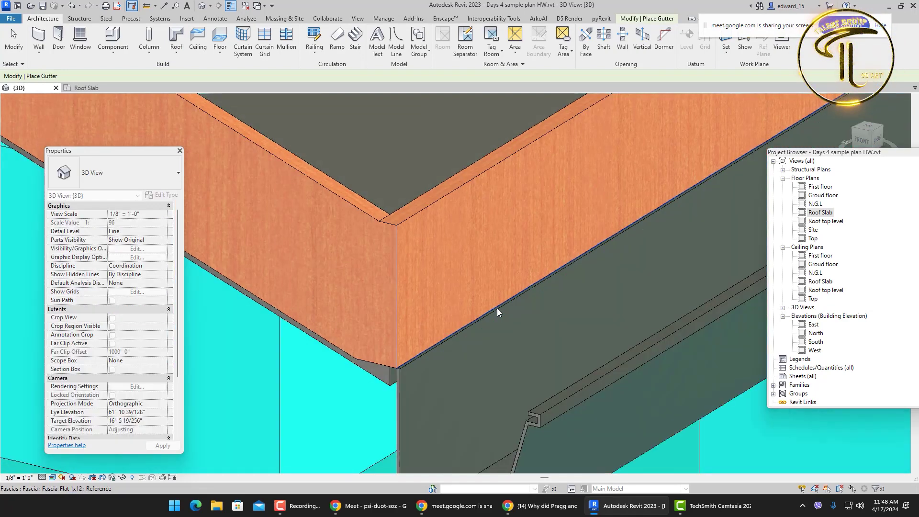
Step: Place a second Bevel 5" x 5" gutter along the upper edge of the same fascia, dismissing the failed first attempt
click(450, 192)
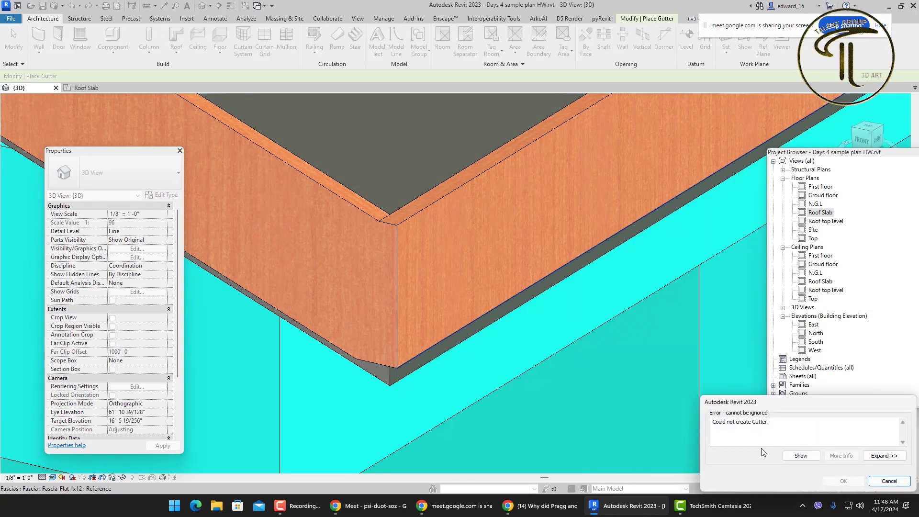
click(890, 481)
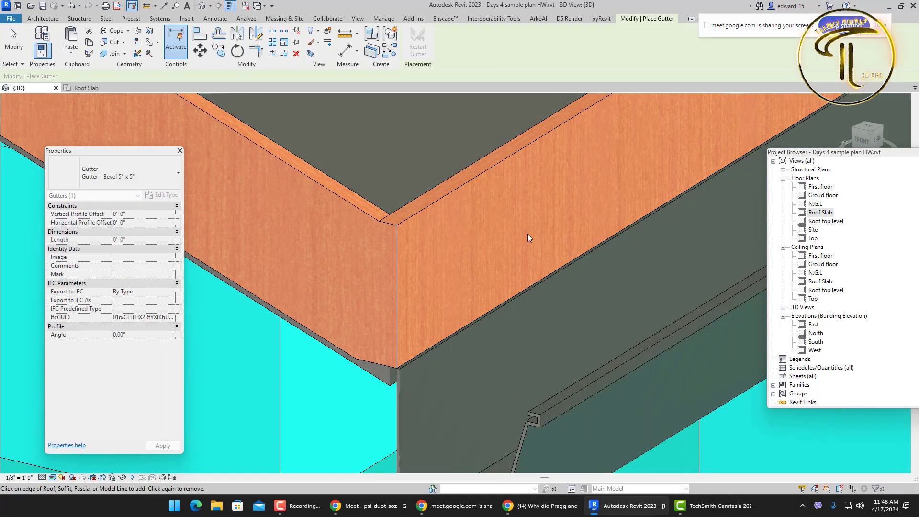
click(479, 174)
scroll(514, 249, down, 2)
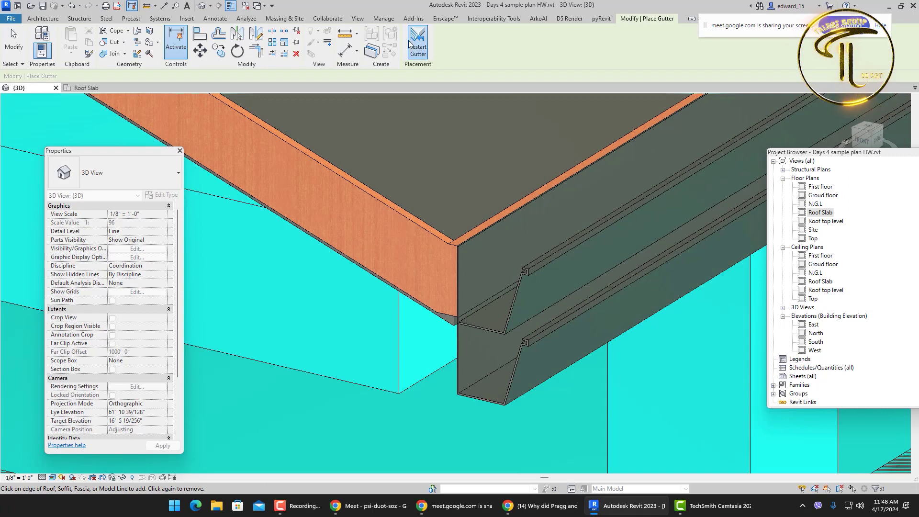
Step: End the Gutter command and delete the lower of the two gutters at the balcony's roof corner
click(415, 43)
key(Escape)
click(570, 312)
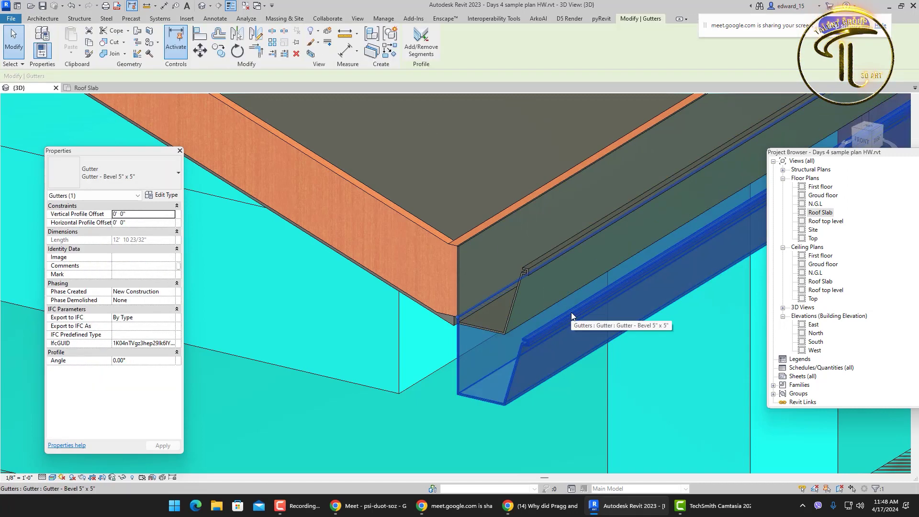
key(Delete)
Step: Examine the roof eaves, the fascia and the roof underside around the balcony and side wall
shift+middle_drag(530, 306, 509, 347)
scroll(512, 335, down, 5)
scroll(364, 269, up, 2)
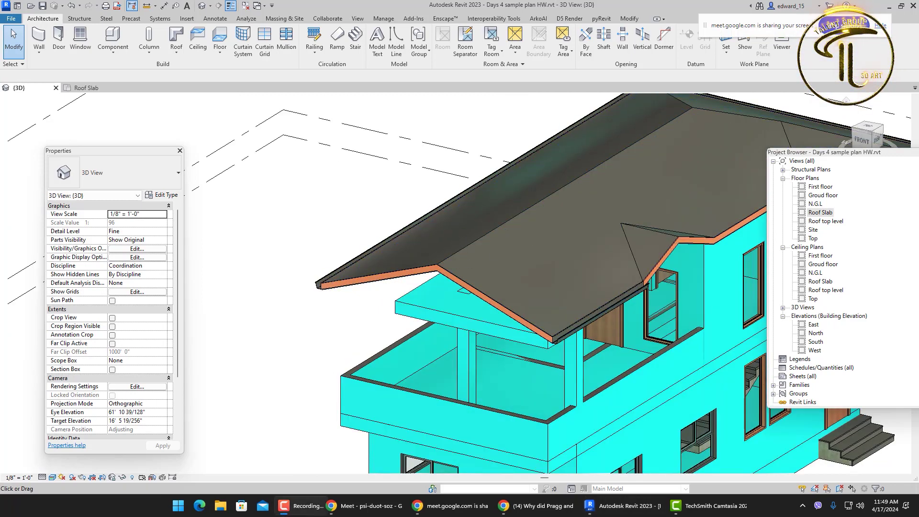
click(116, 50)
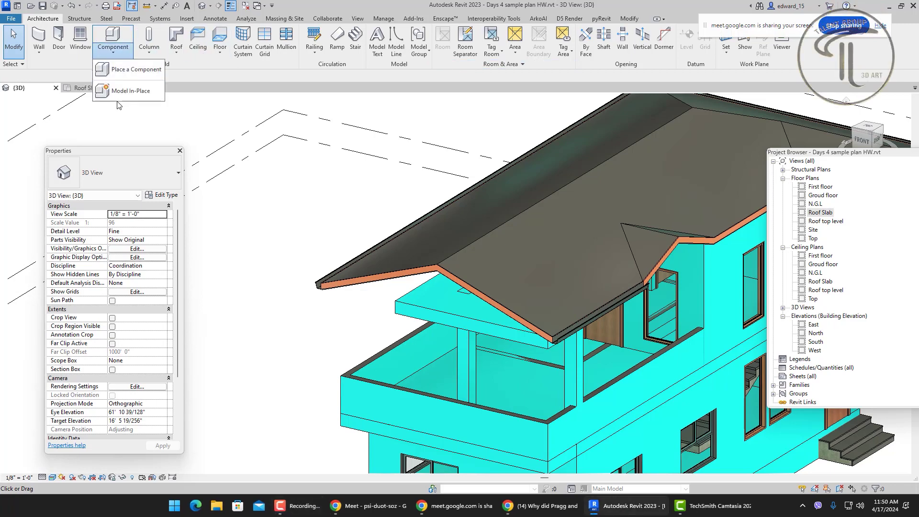
click(181, 55)
click(178, 51)
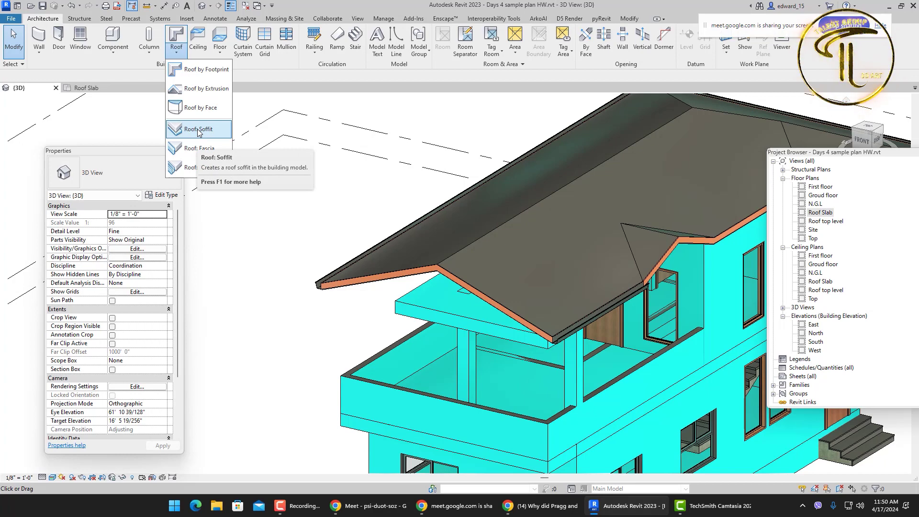
right_click(382, 209)
click(409, 215)
scroll(587, 240, up, 4)
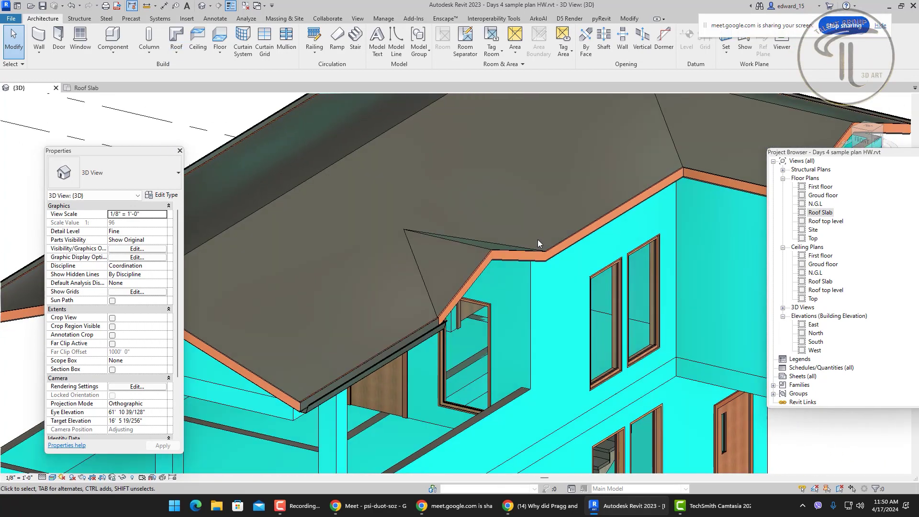
mouse_move(576, 238)
shift+middle_down()
mouse_move(593, 182)
mouse_move(574, 254)
shift+middle_up()
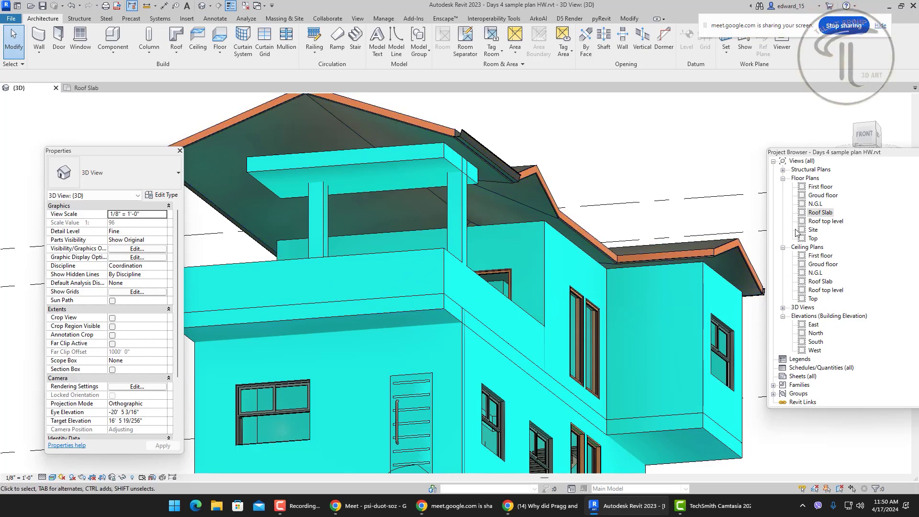
Step: Open the Roof Slab floor plan and start a roof soffit boundary sketch
double_click(820, 213)
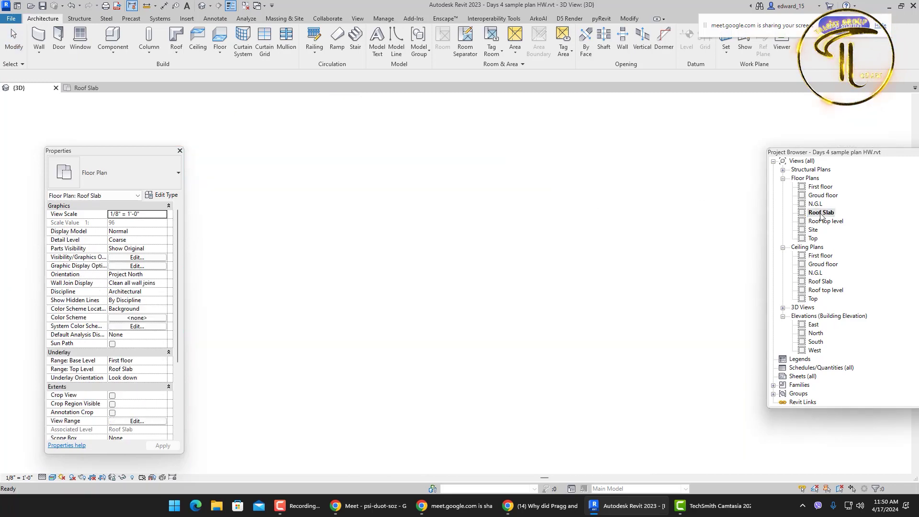
middle_drag(642, 272, 643, 303)
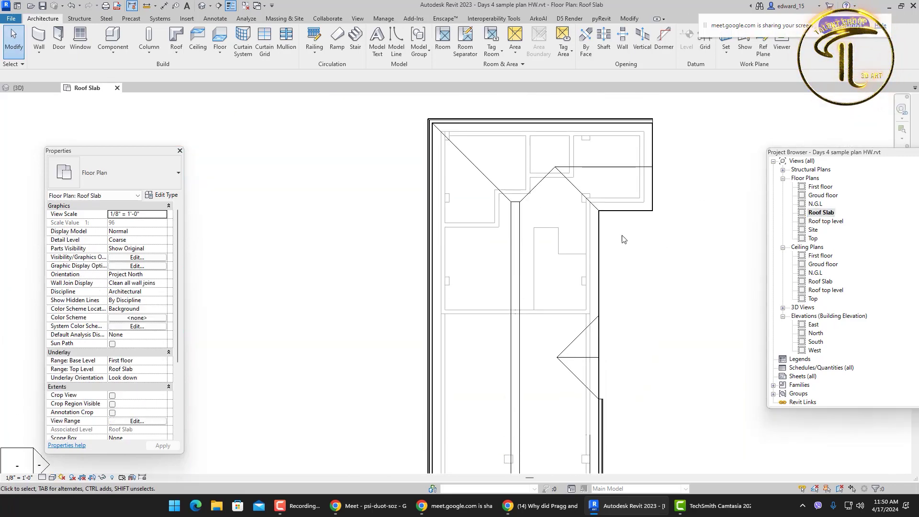
scroll(622, 237, up, 1)
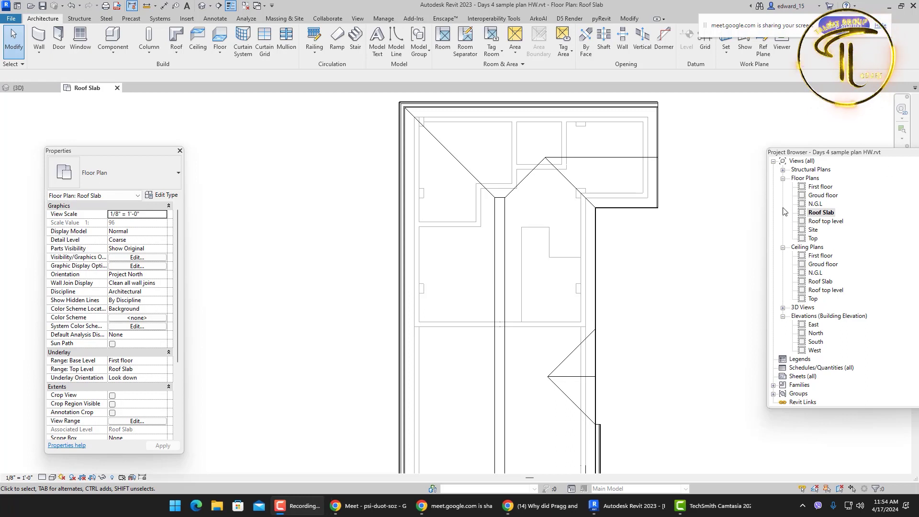
click(666, 242)
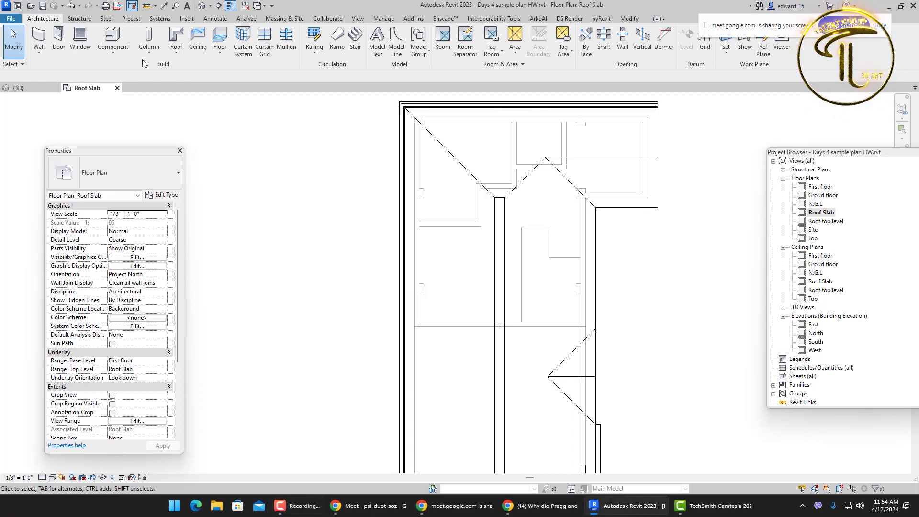
click(177, 58)
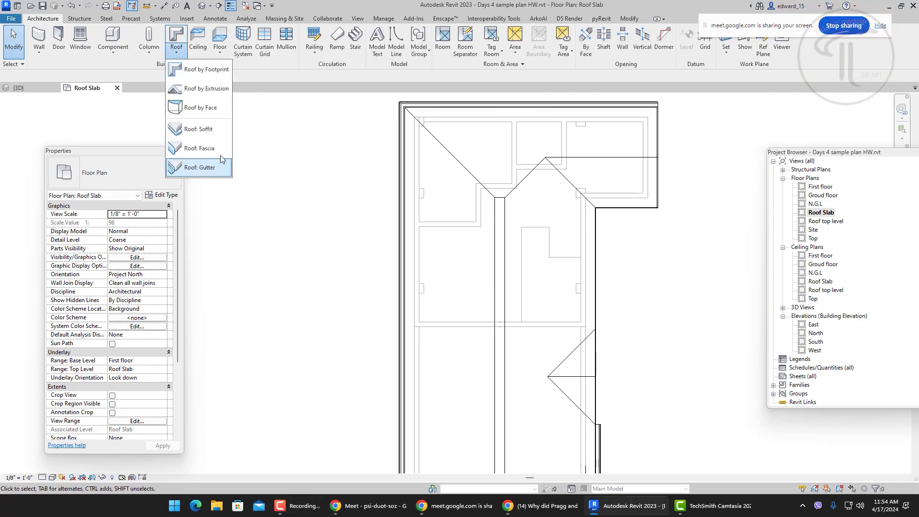
click(208, 134)
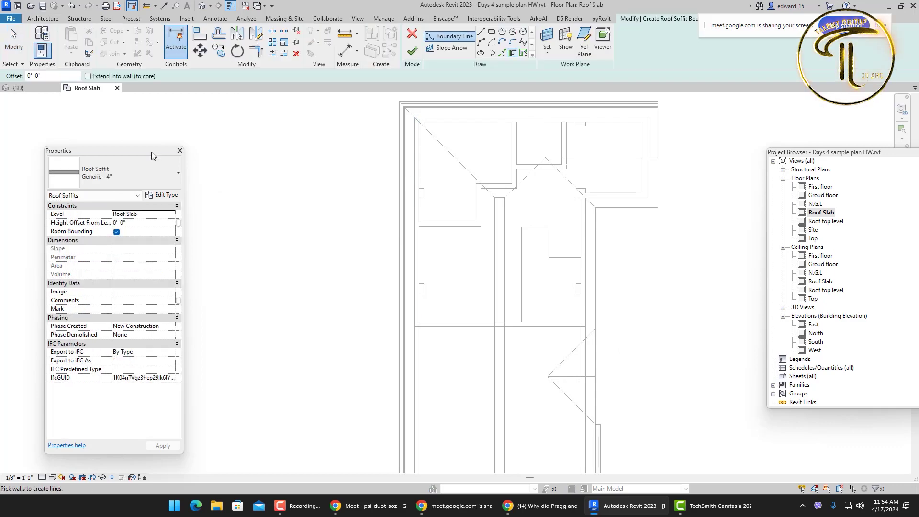
Step: Duplicate the Generic - 4" roof soffit type under the name sofit
drag(151, 151, 536, 112)
click(551, 156)
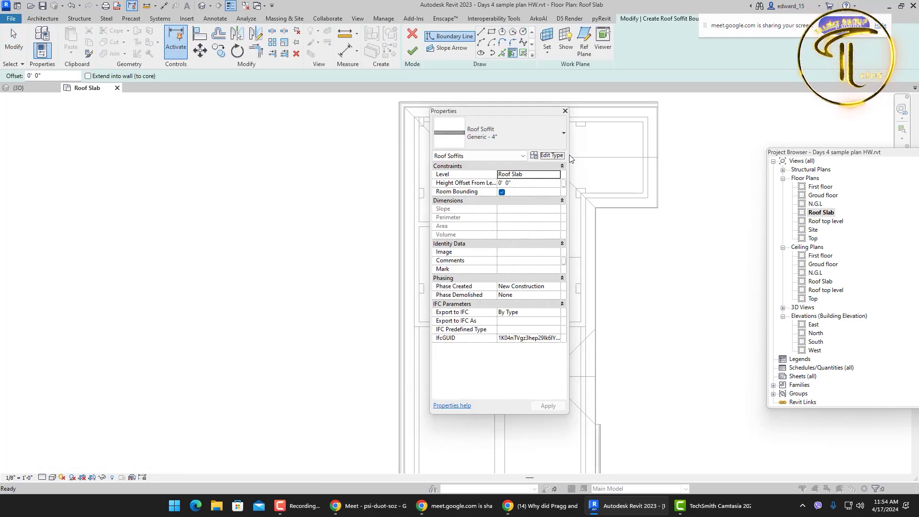
click(731, 113)
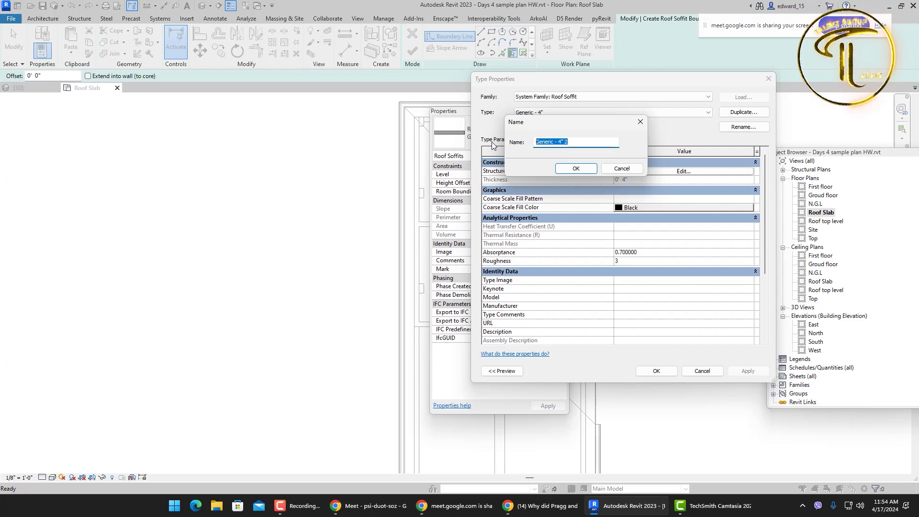
text(sofit)
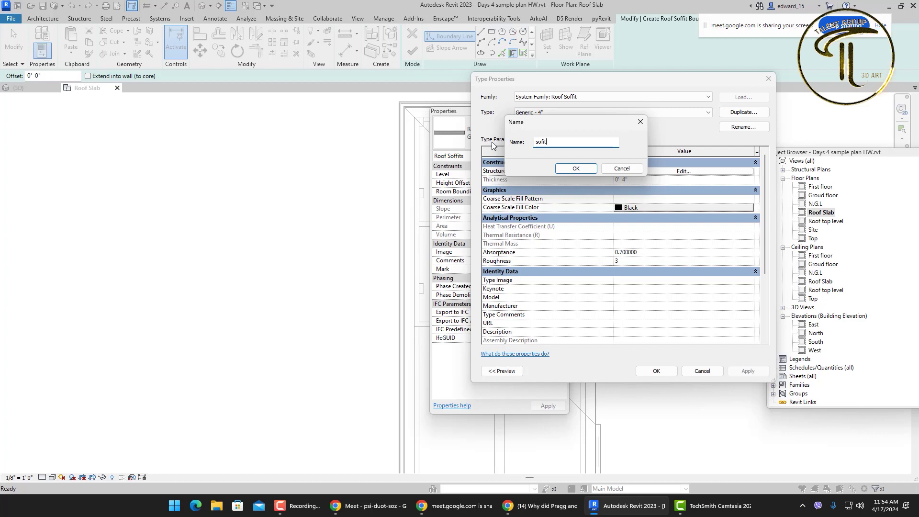
key(Return)
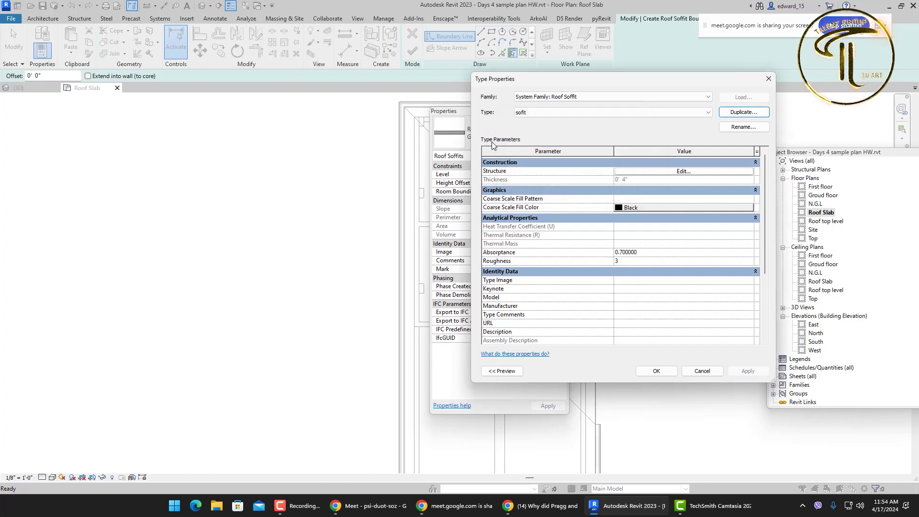
Step: Search the materials for ceil and assign Acoustic Ceiling Tile 24 x 24 to the soffit type's structure layer
click(646, 173)
click(644, 178)
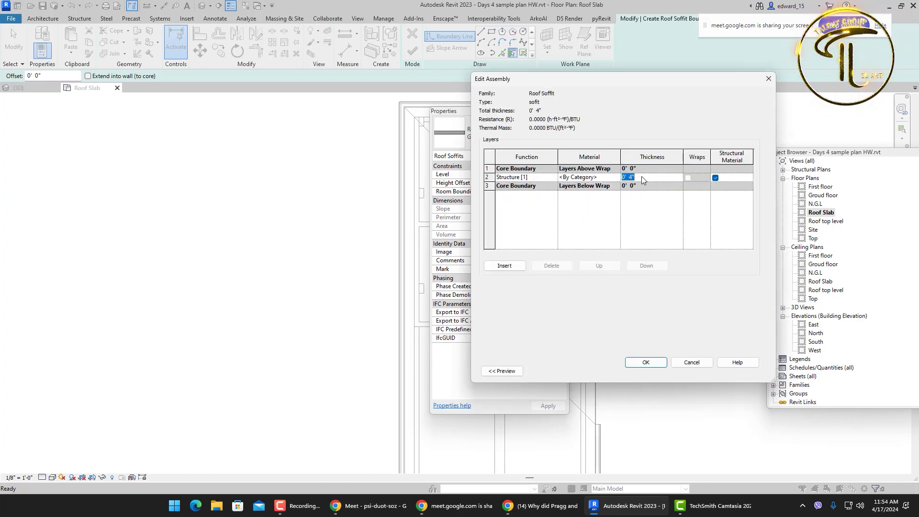
double_click(629, 178)
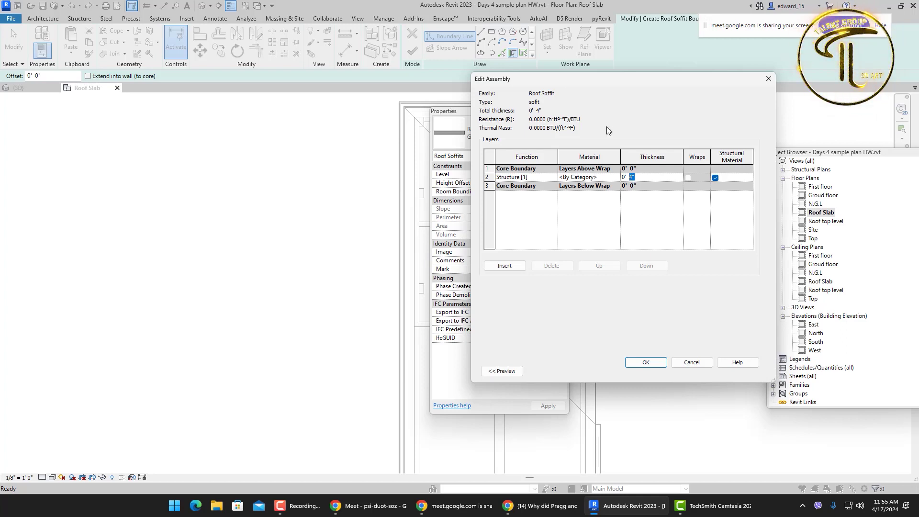
drag(598, 83, 611, 84)
click(603, 178)
click(628, 178)
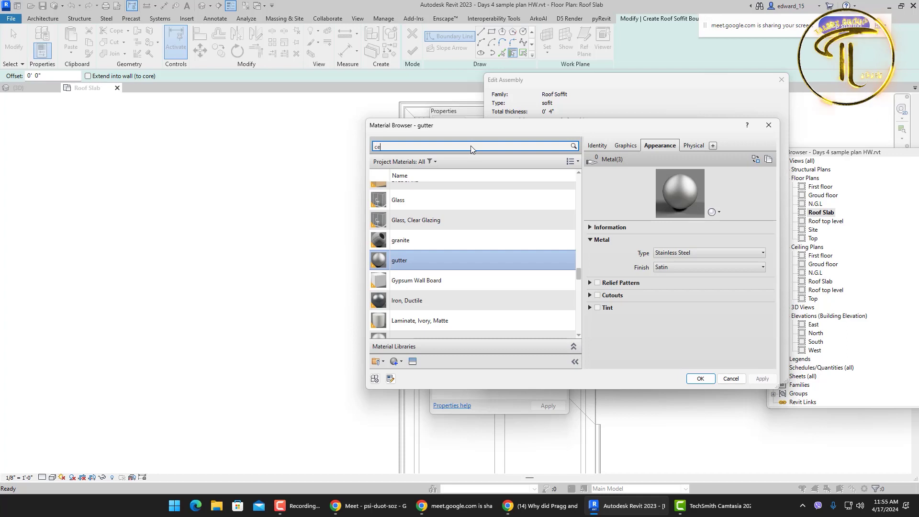
text(ceil)
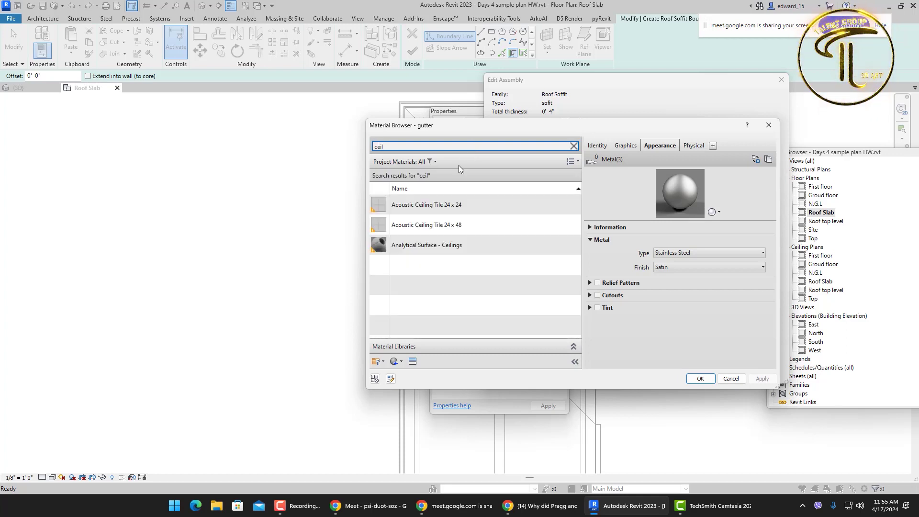
click(448, 208)
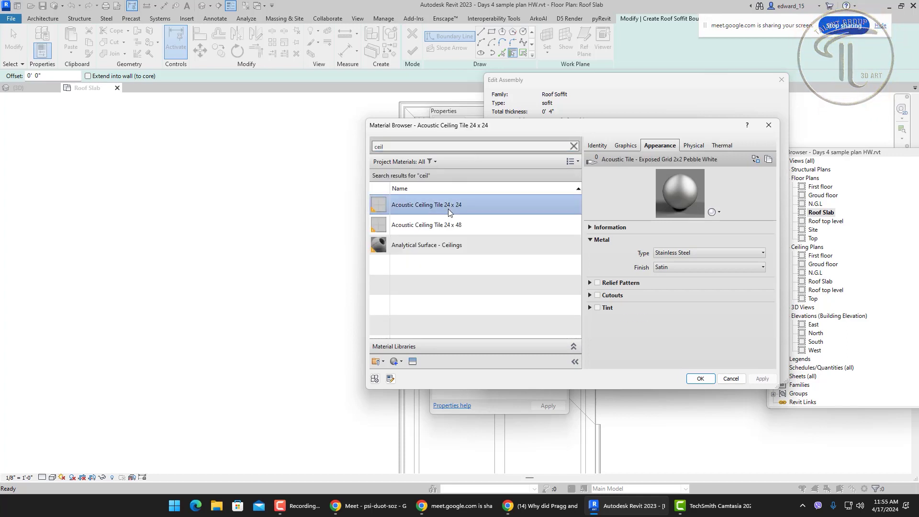
click(456, 229)
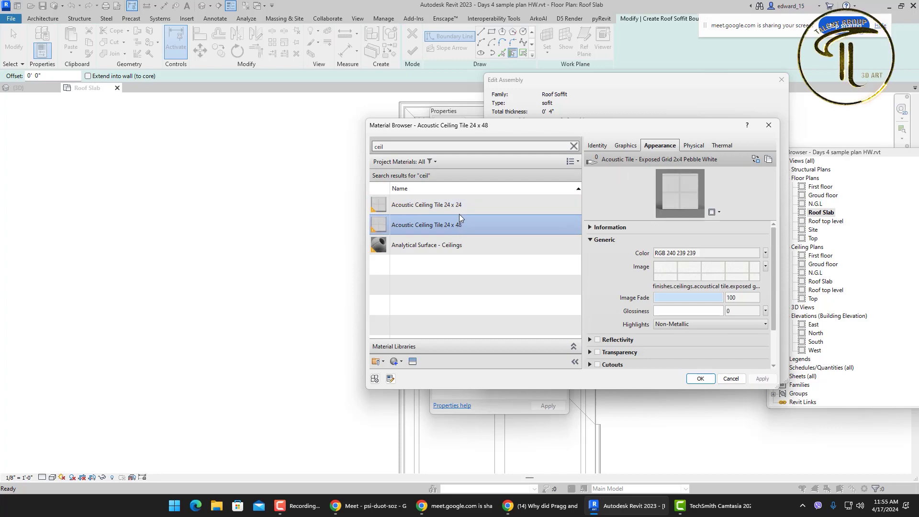
double_click(460, 210)
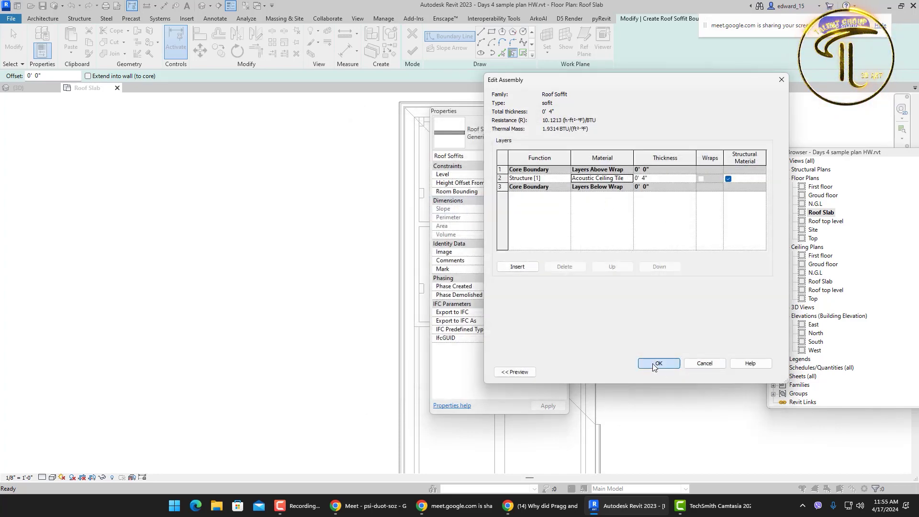
click(653, 363)
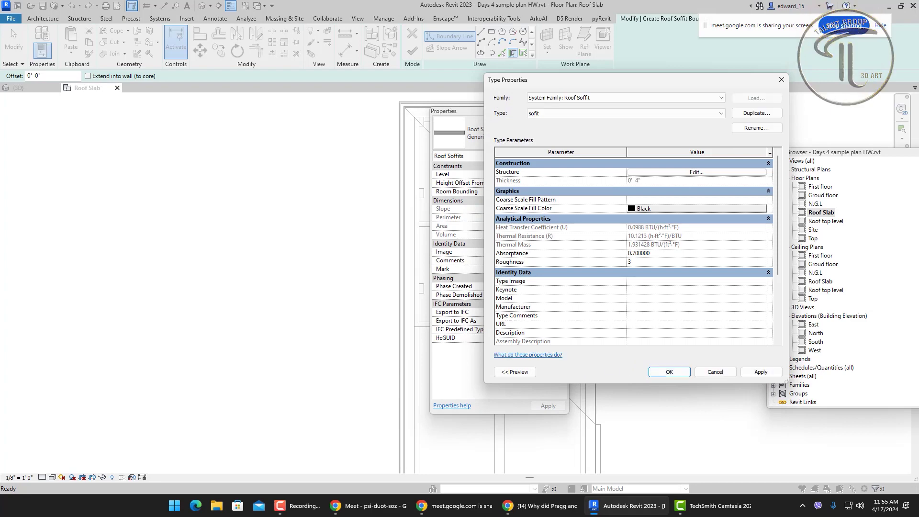
Step: Restart the roof soffit sketch and duplicate the Generic - 4" soffit type under the name soft
key(Escape)
key(Escape)
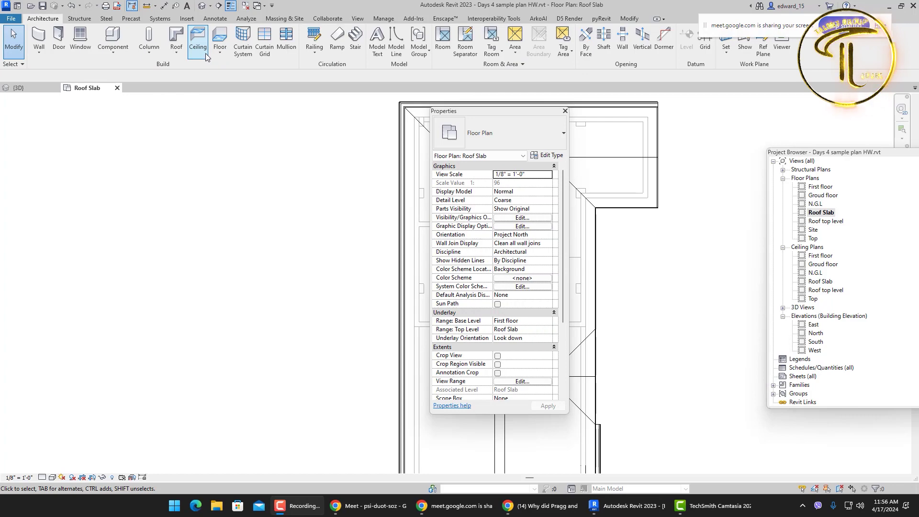
click(177, 54)
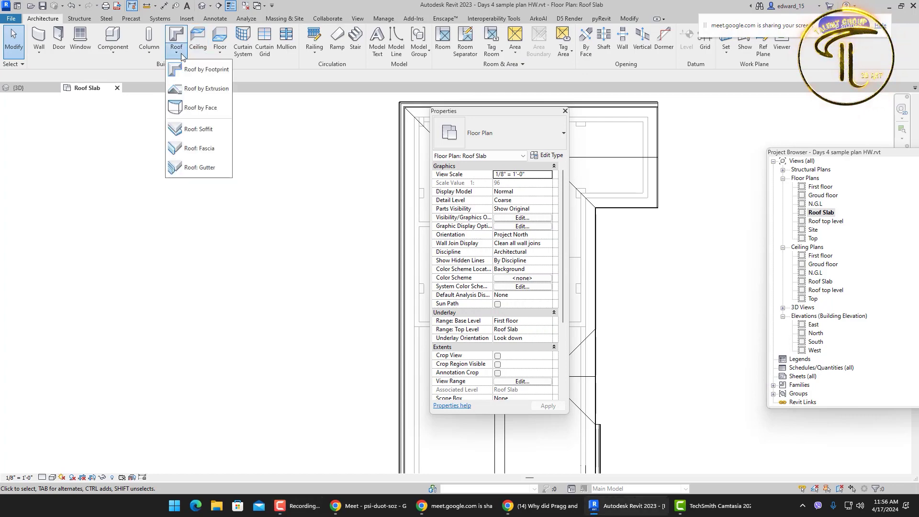
click(197, 129)
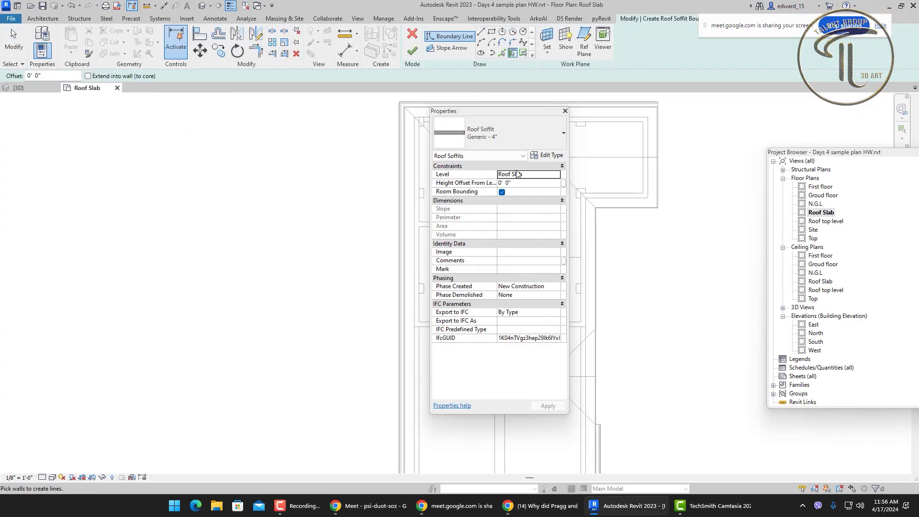
click(548, 155)
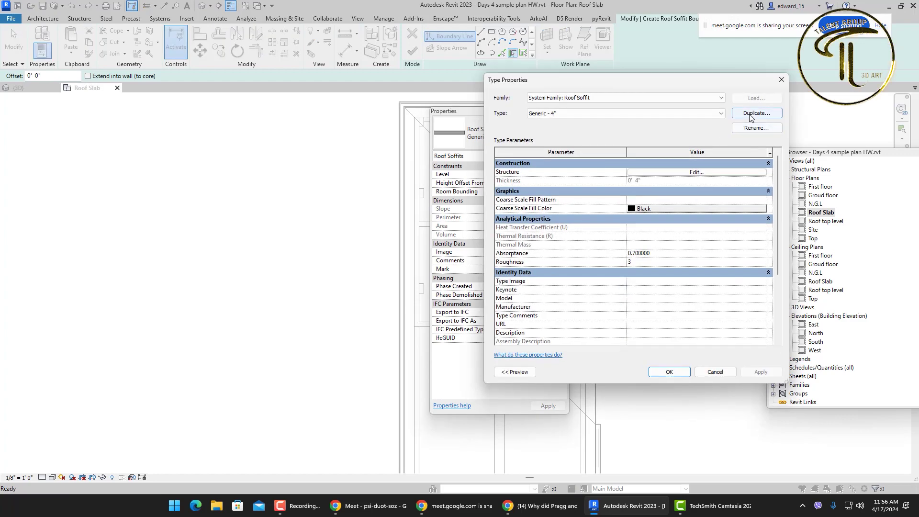
click(750, 115)
text(soft)
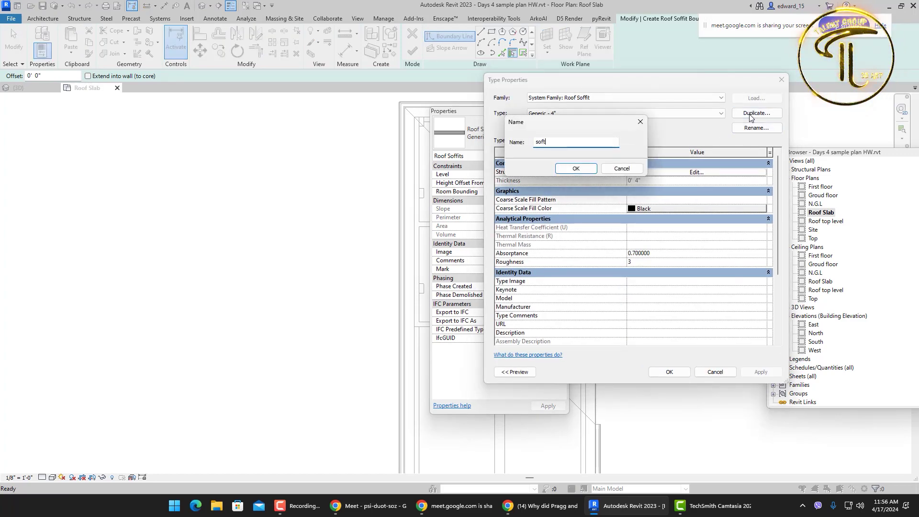
key(Return)
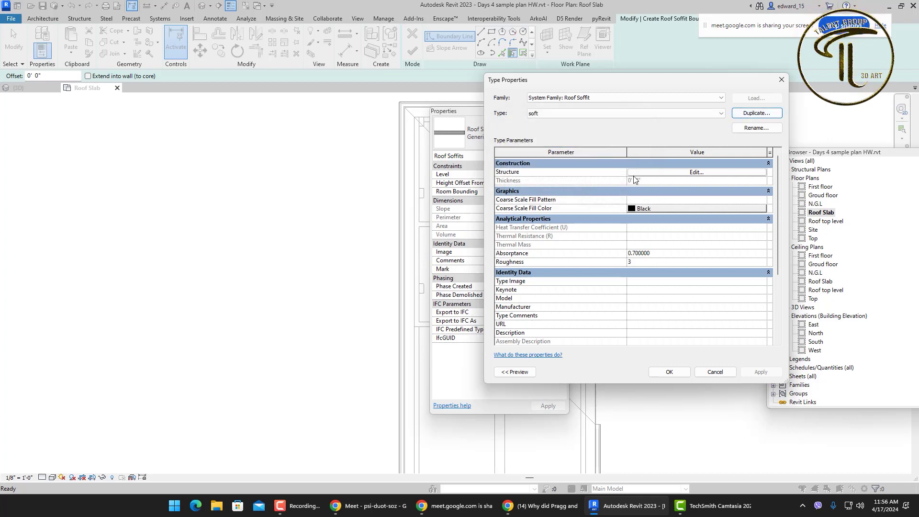
Step: Open the material selection for the soft type's structure layer and search the project materials for cei
click(676, 176)
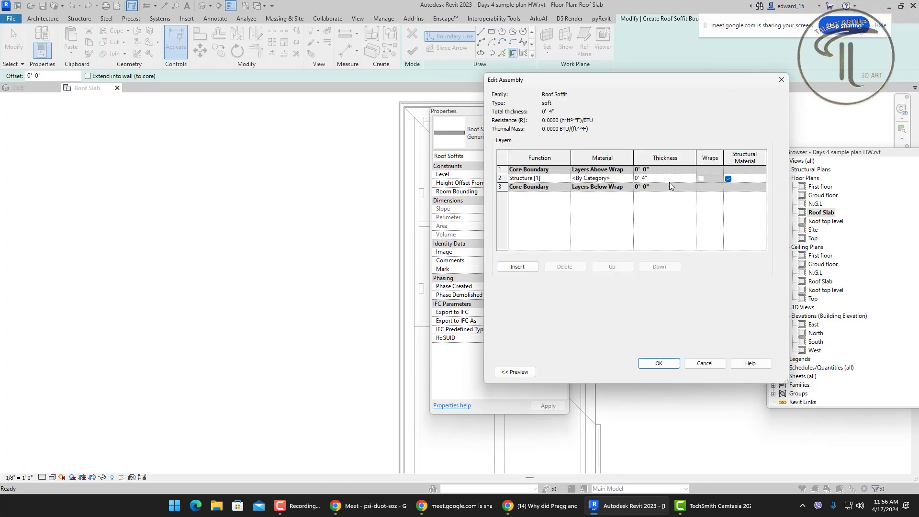
click(623, 178)
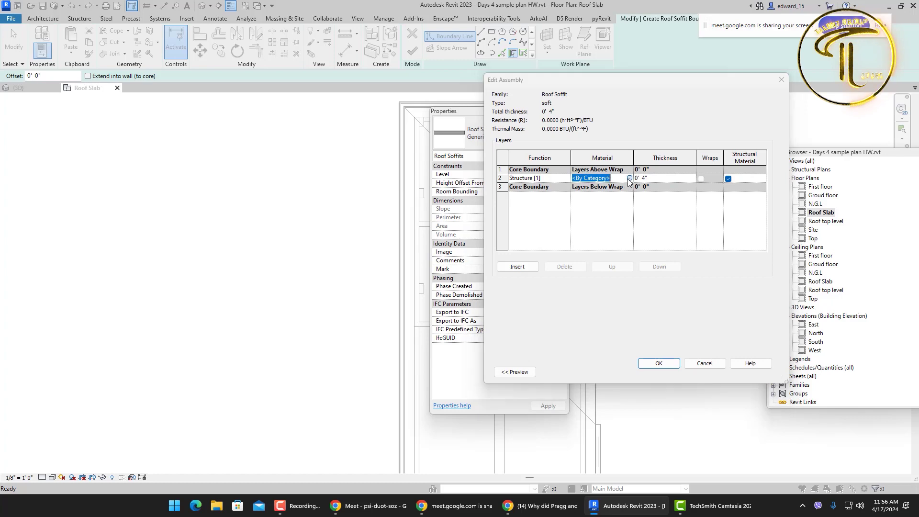
click(629, 178)
text(ce)
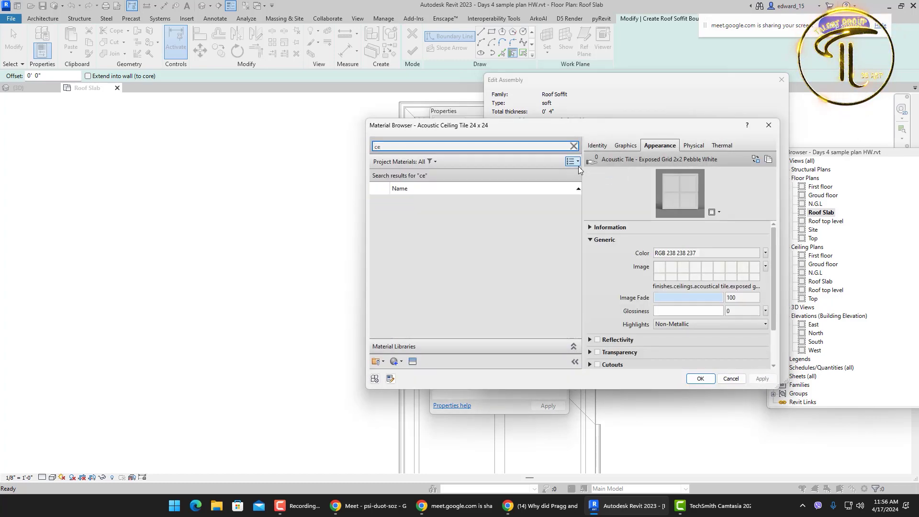
text(i)
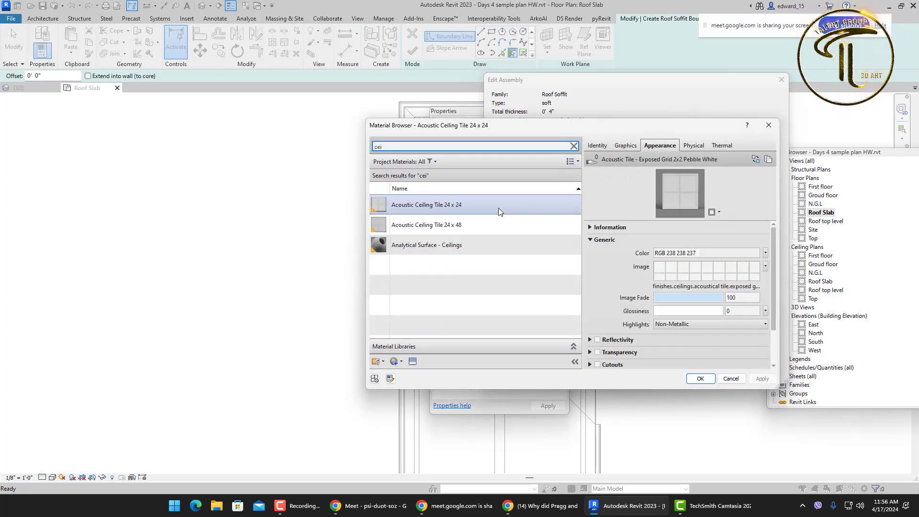
Step: Duplicate the Acoustic Ceiling Tile 24 x 24 material as soft and assign it to the soffit's structure layer
click(483, 223)
click(482, 209)
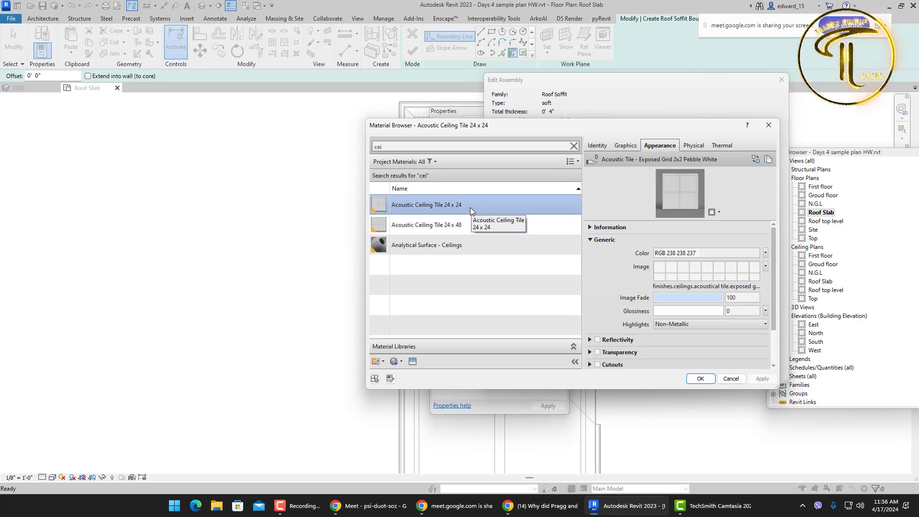
right_click(470, 207)
click(488, 232)
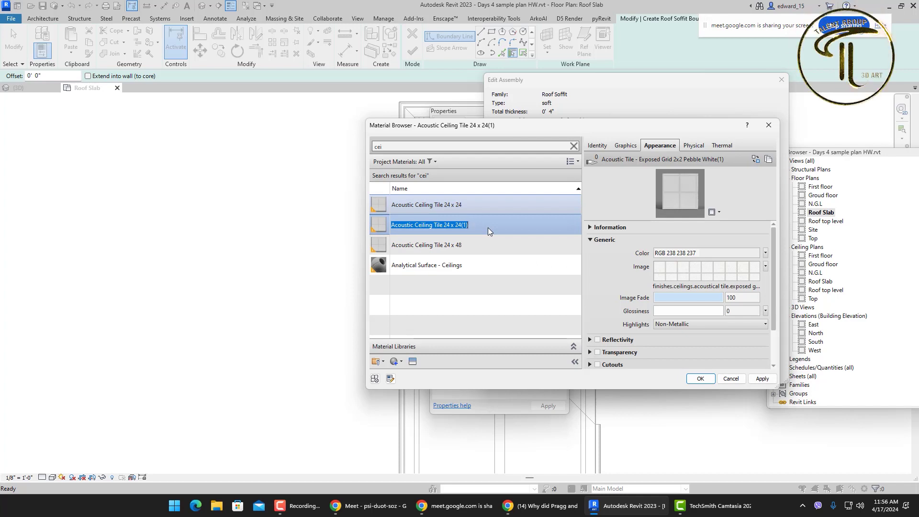
text(soft)
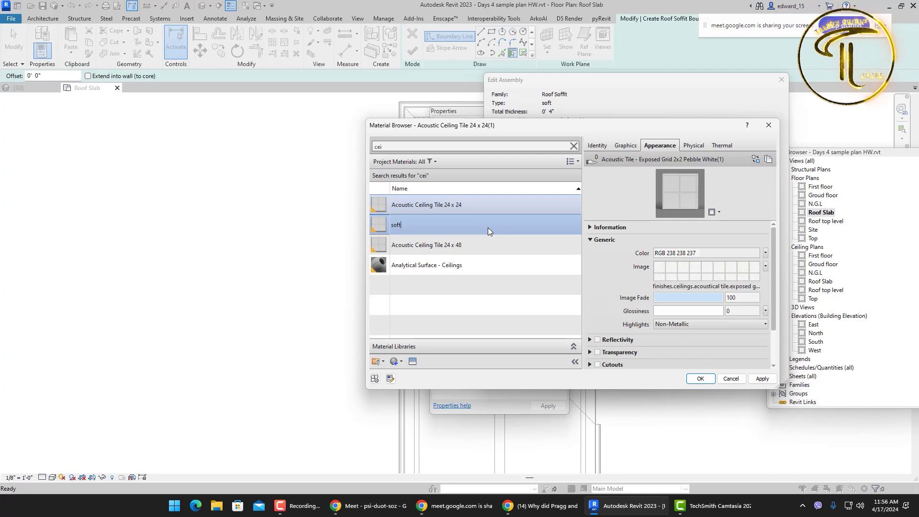
key(Return)
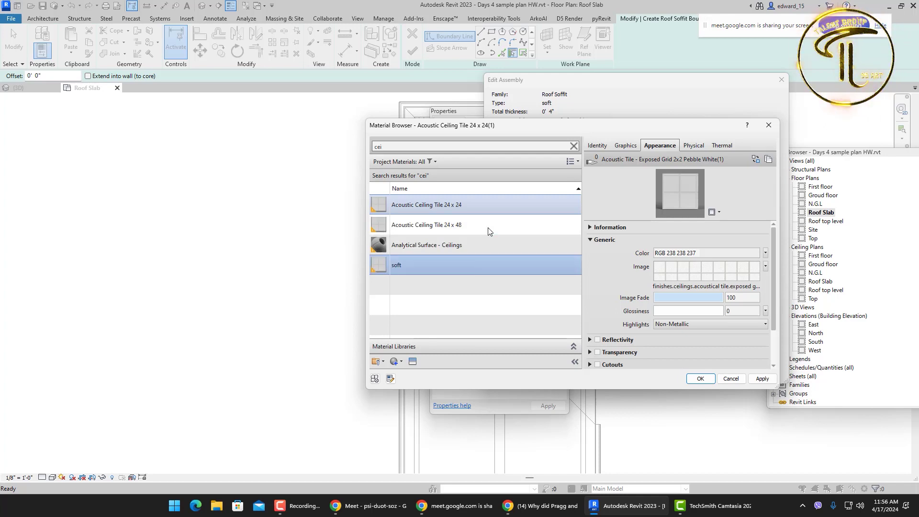
click(433, 208)
click(411, 266)
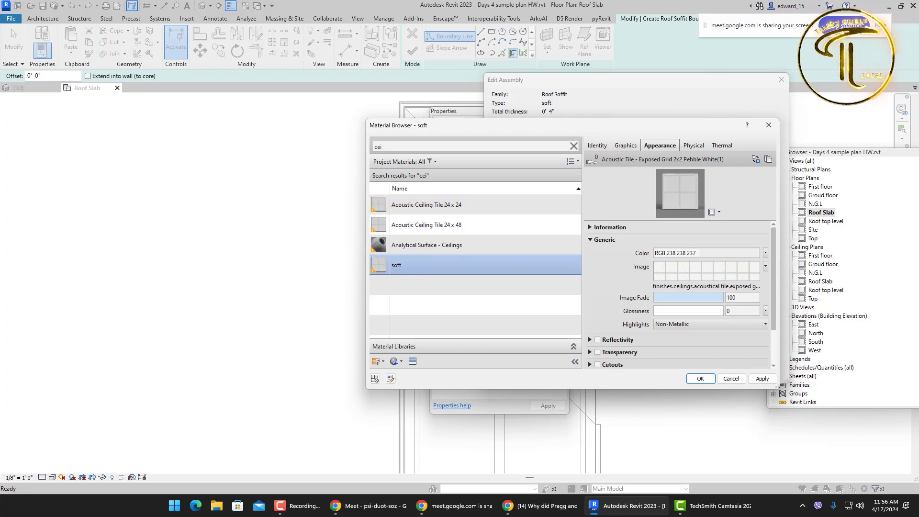
click(701, 379)
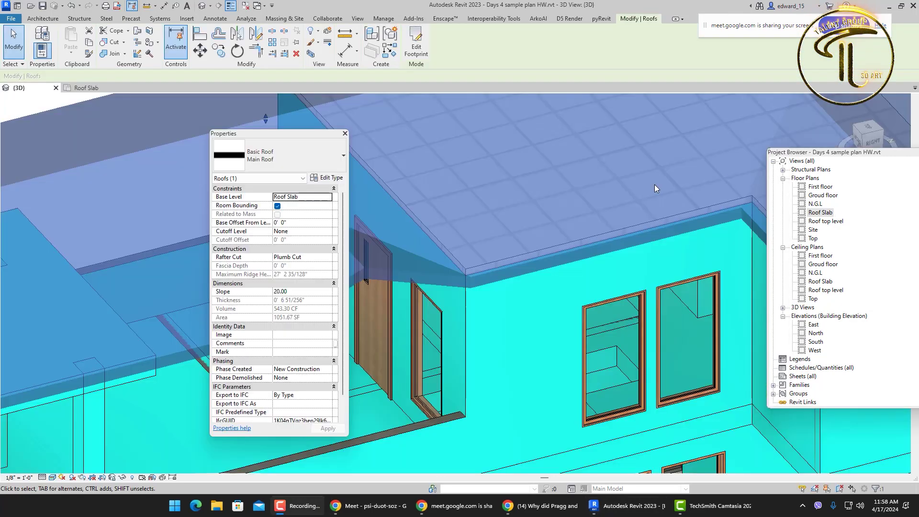
Step: Deselect the Main Roof in the 3D view and discard the unfinished roof soffit sketch
scroll(458, 267, down, 8)
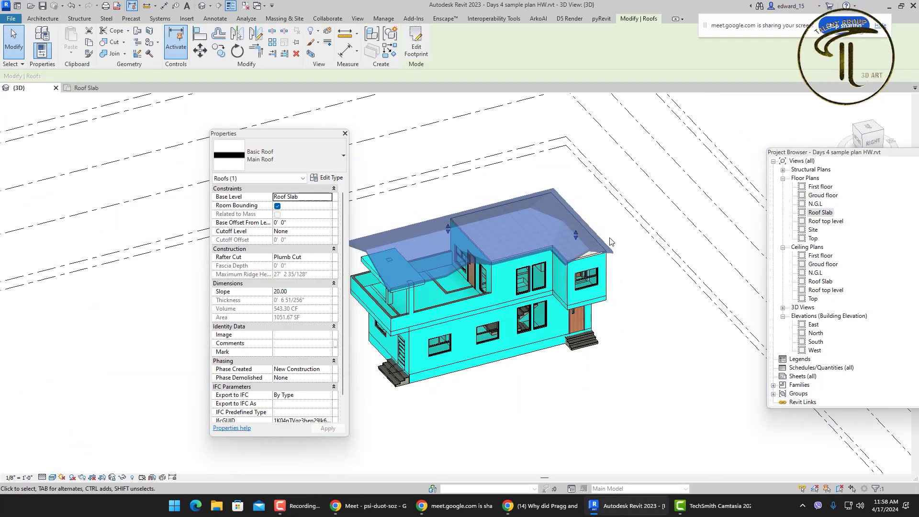
click(652, 305)
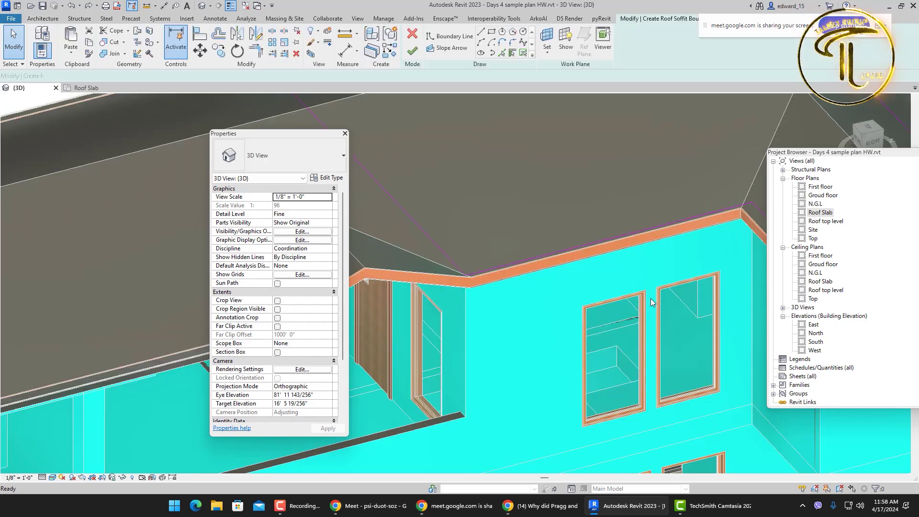
scroll(627, 237, down, 5)
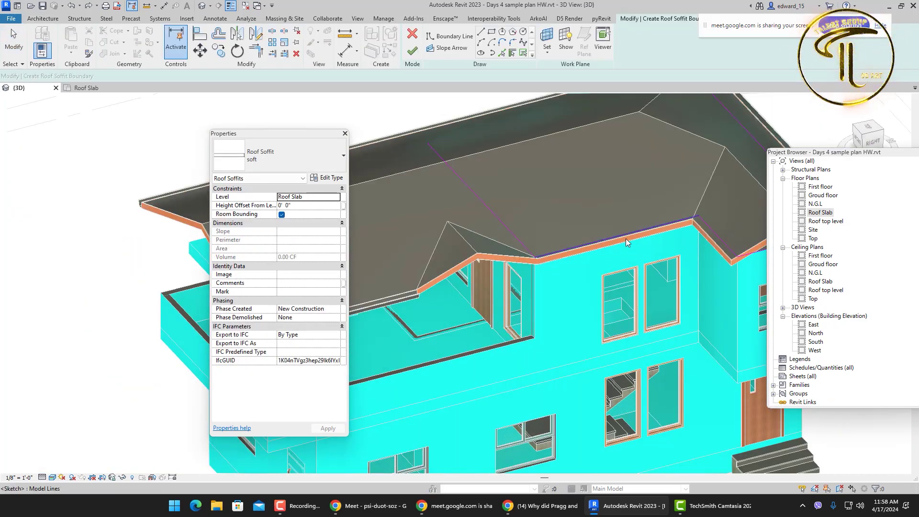
click(412, 33)
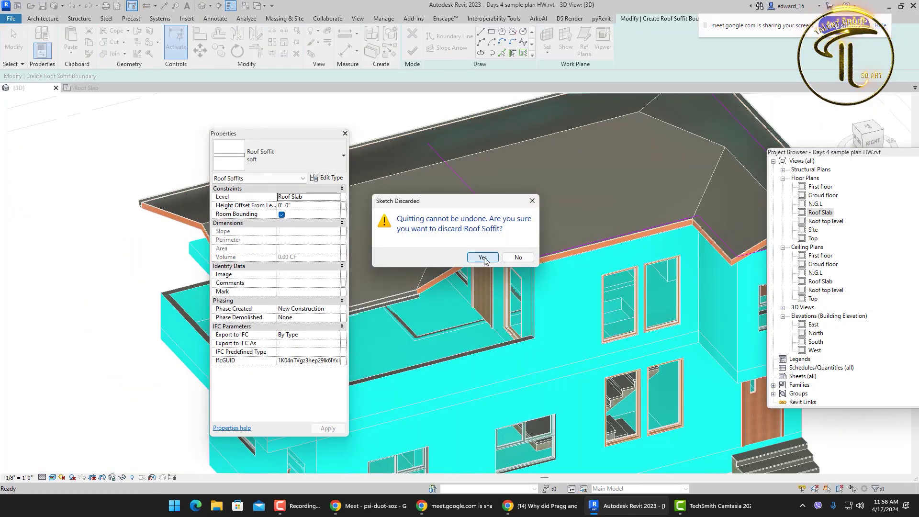
click(485, 258)
Step: Delete the Bevel 5" x 5" gutter along the balcony eave and the fascia around the Main Roof
scroll(554, 223, down, 5)
scroll(469, 263, up, 7)
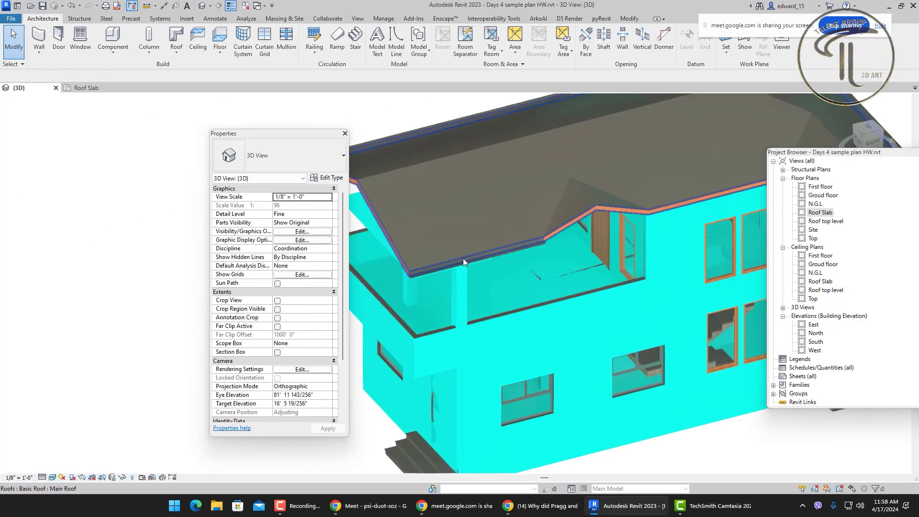
click(469, 263)
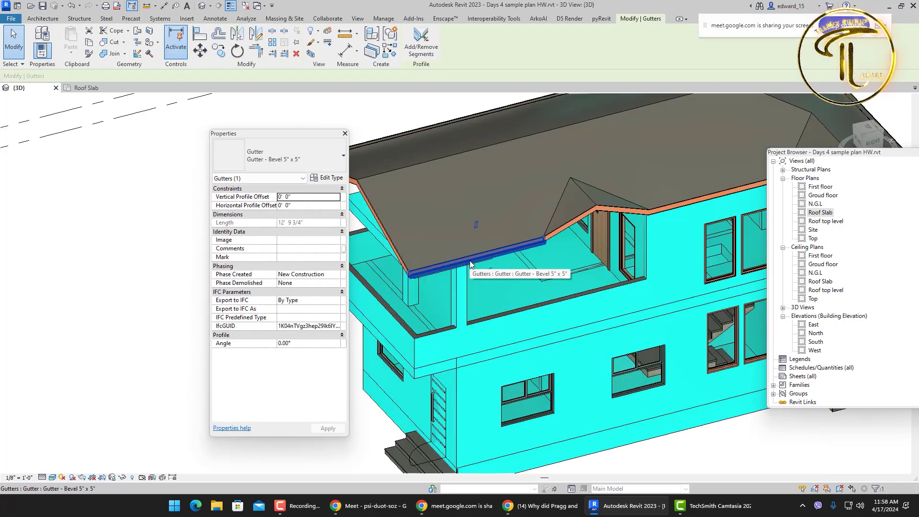
key(Delete)
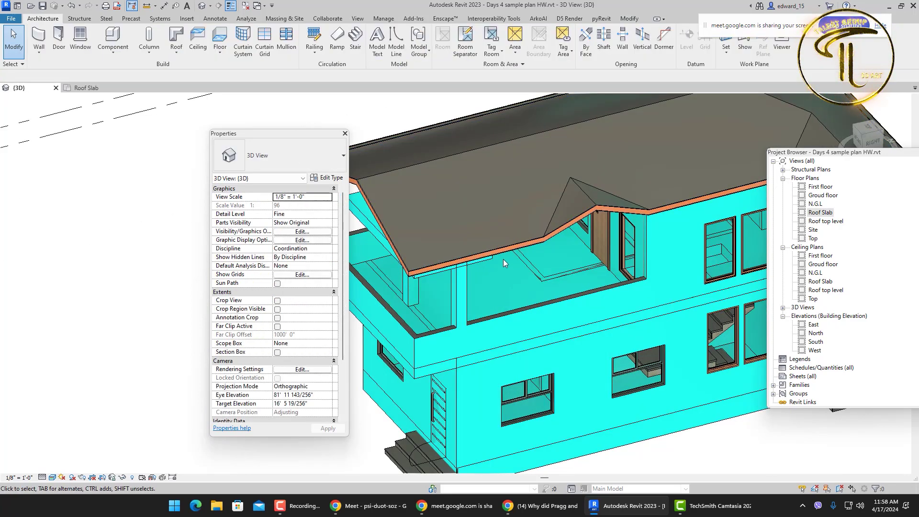
scroll(503, 259, up, 4)
click(527, 247)
key(Delete)
scroll(524, 247, down, 2)
scroll(523, 247, down, 2)
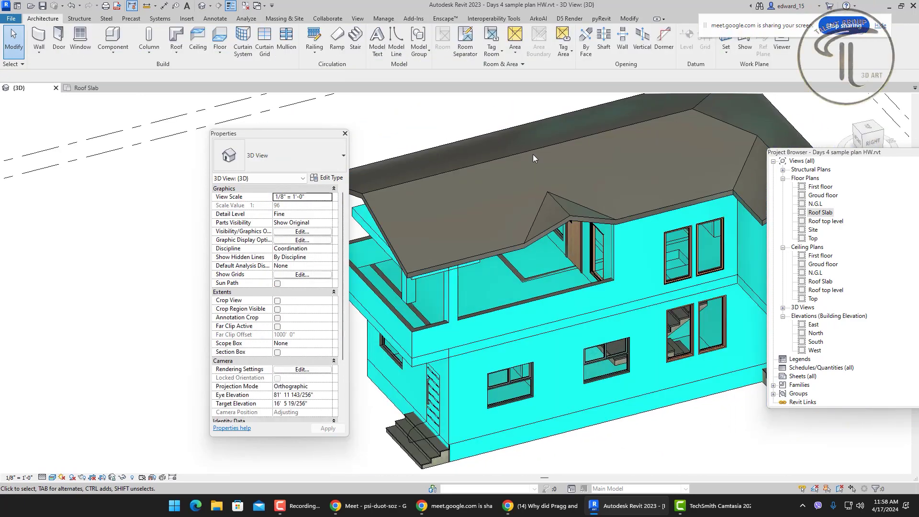
Step: Start editing the Main Roof's footprint and switch to the Roof Slab floor plan
click(534, 158)
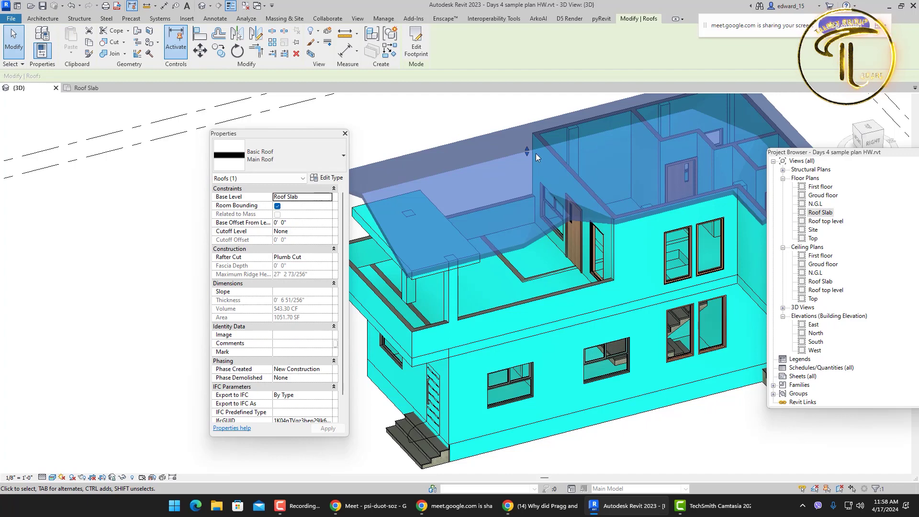
click(416, 47)
scroll(517, 215, up, 2)
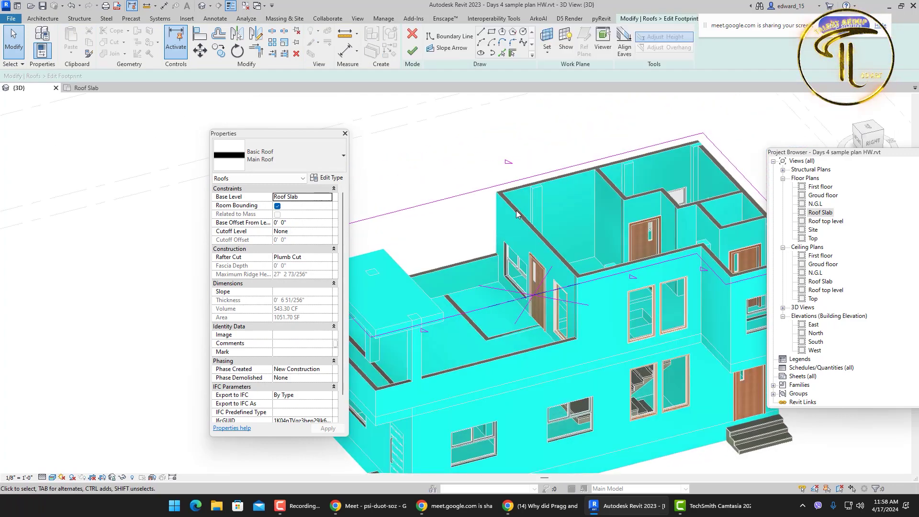
double_click(825, 214)
scroll(590, 302, down, 2)
middle_drag(591, 301, 615, 266)
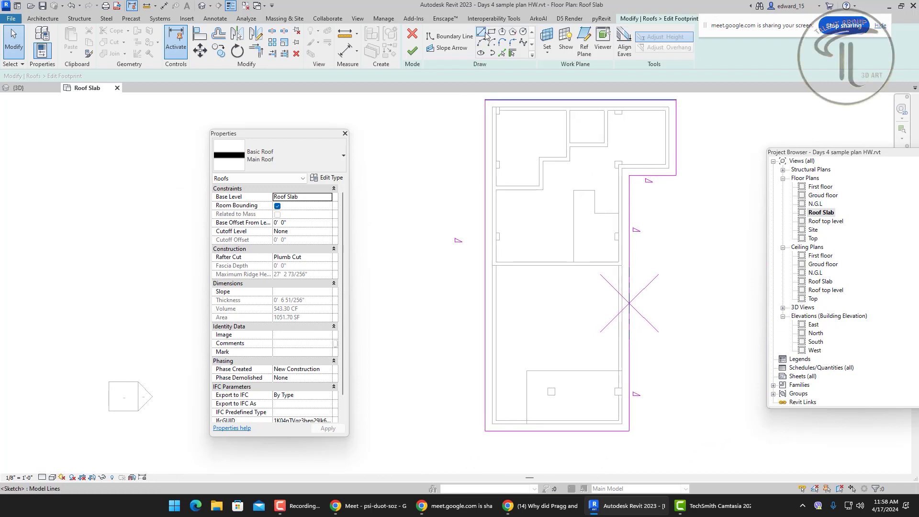
Step: Draw a roof boundary line offset 1' outside the wall that separates the rooms from the open balcony
click(481, 32)
click(140, 77)
text(1)
scroll(493, 263, up, 2)
click(494, 267)
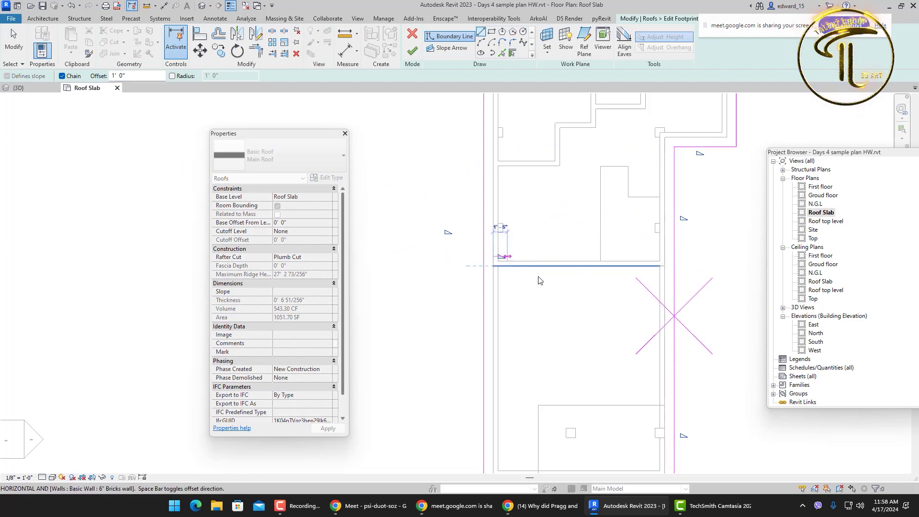
click(393, 262)
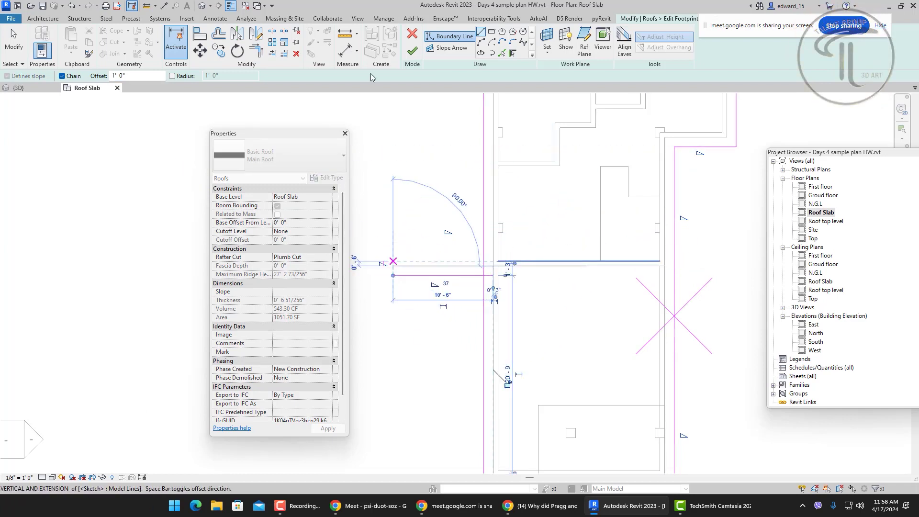
Step: Trim the new boundary line to a corner with the roof's side boundary lines, keeping the part over the rooms
click(256, 50)
click(459, 275)
click(674, 248)
scroll(507, 285, down, 1)
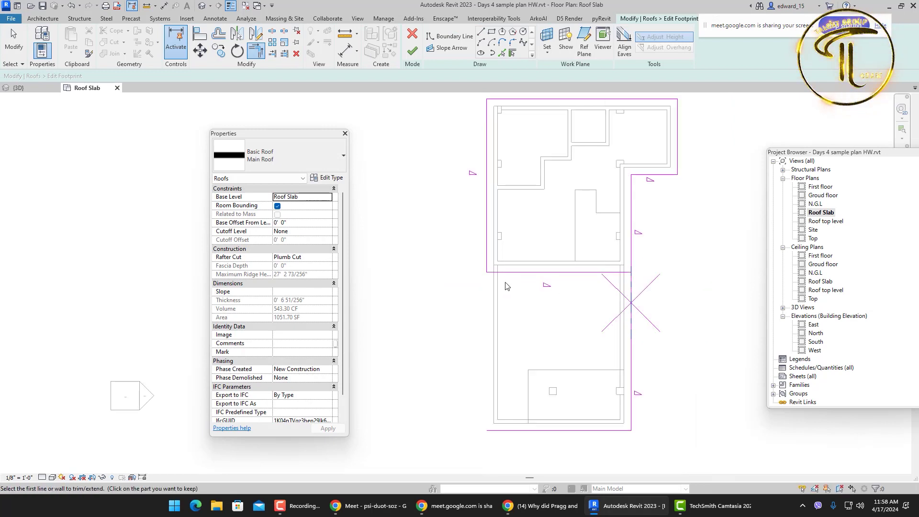
scroll(507, 286, down, 1)
Step: Delete the leftover boundary lines around the balcony and finish the Main Roof's footprint
key(Escape)
drag(653, 442, 584, 294)
key(Delete)
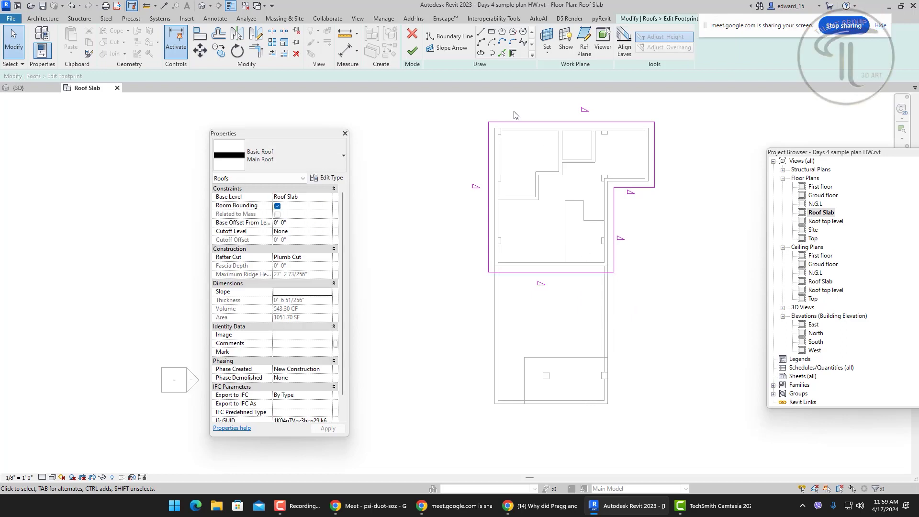
click(407, 52)
Step: Check the shortened Main Roof in the 3D view and return to the Roof Slab floor plan
scroll(613, 235, up, 2)
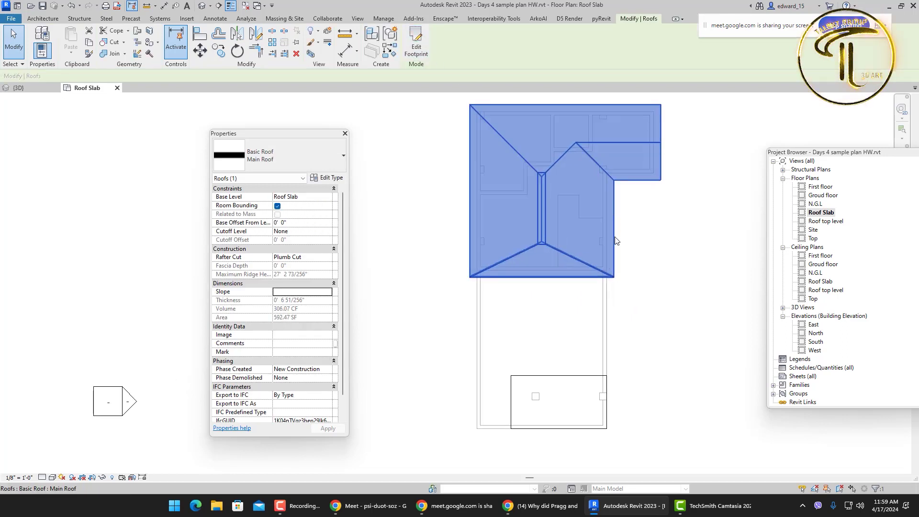
middle_drag(654, 268, 666, 285)
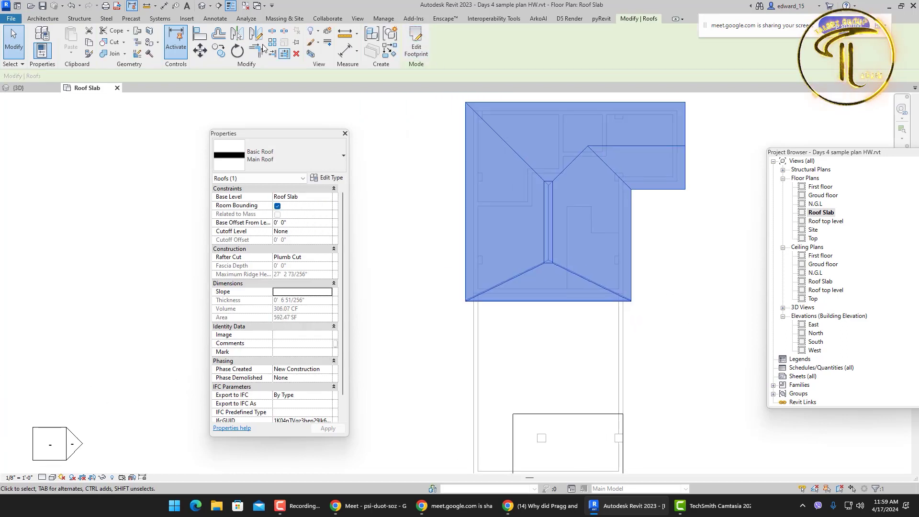
click(201, 6)
shift+middle_drag(581, 260, 742, 194)
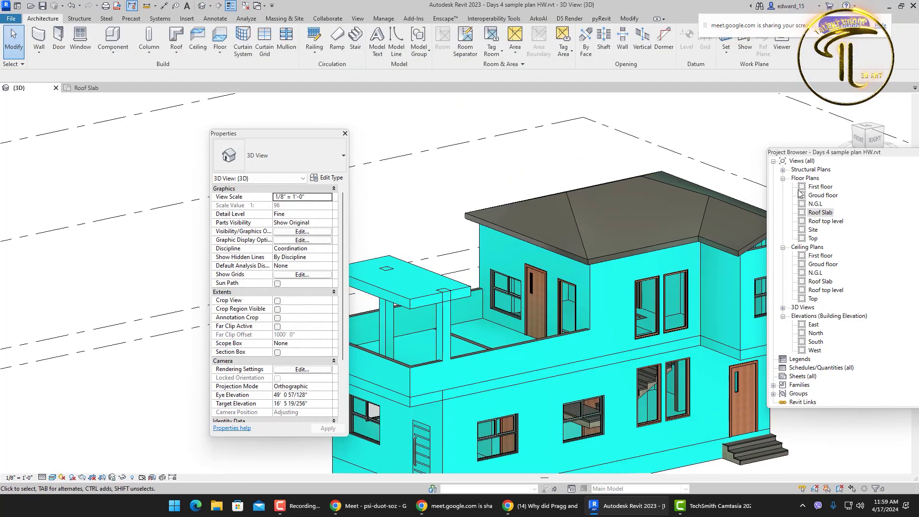
double_click(816, 215)
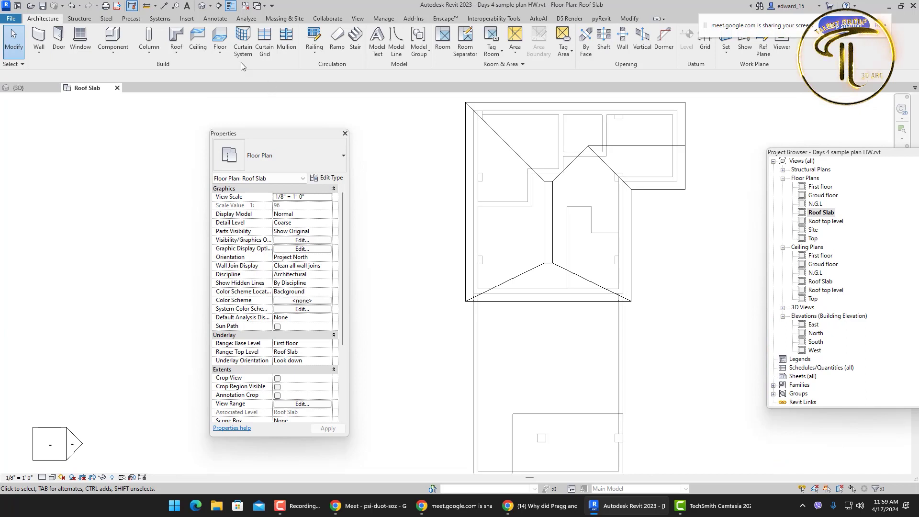
Step: Start a roof soffit on the Roof Slab level and duplicate its Generic - 4" type under the name "soft"
click(220, 51)
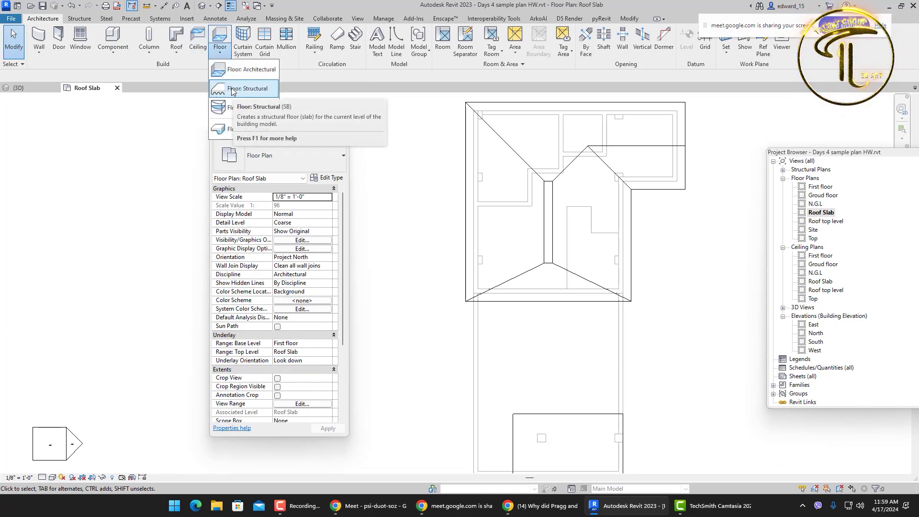
click(175, 54)
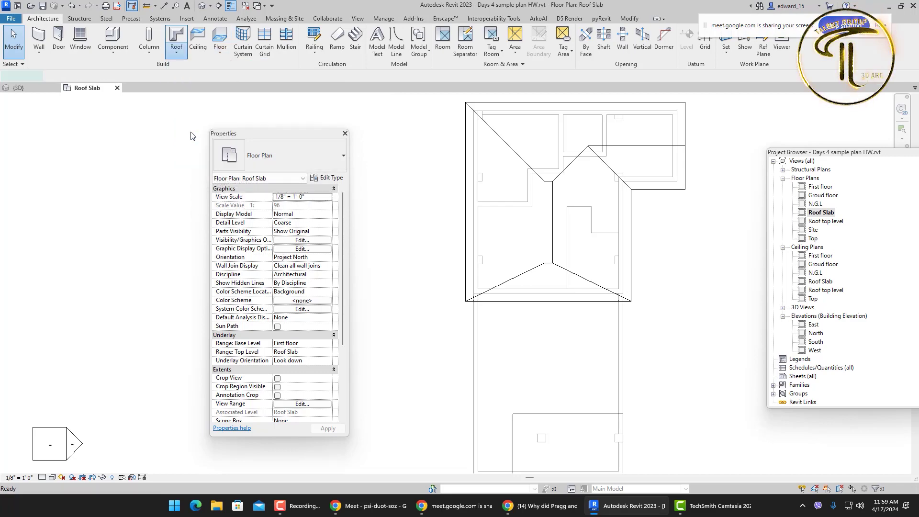
click(330, 178)
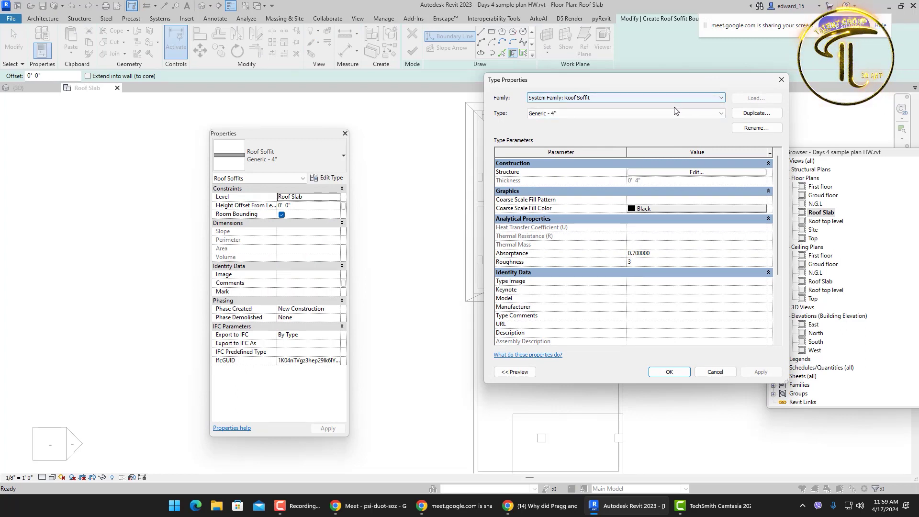
click(755, 113)
text(soft)
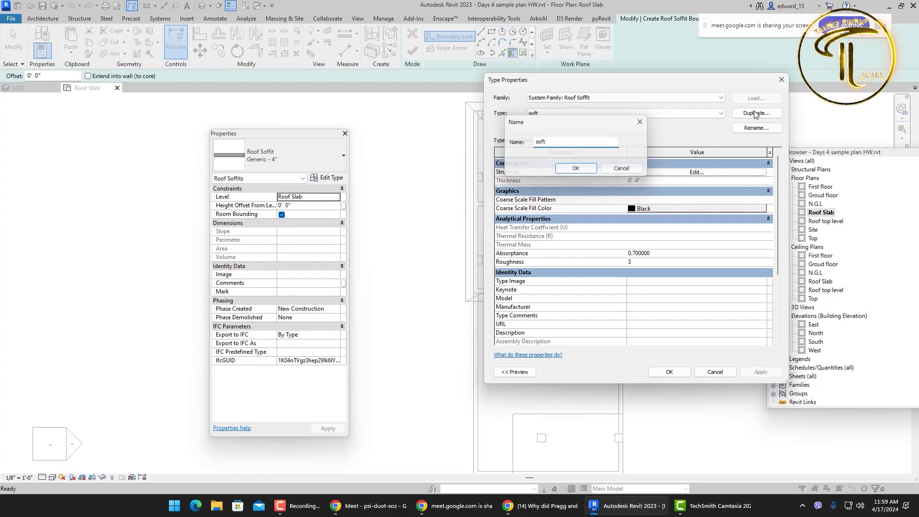
key(Return)
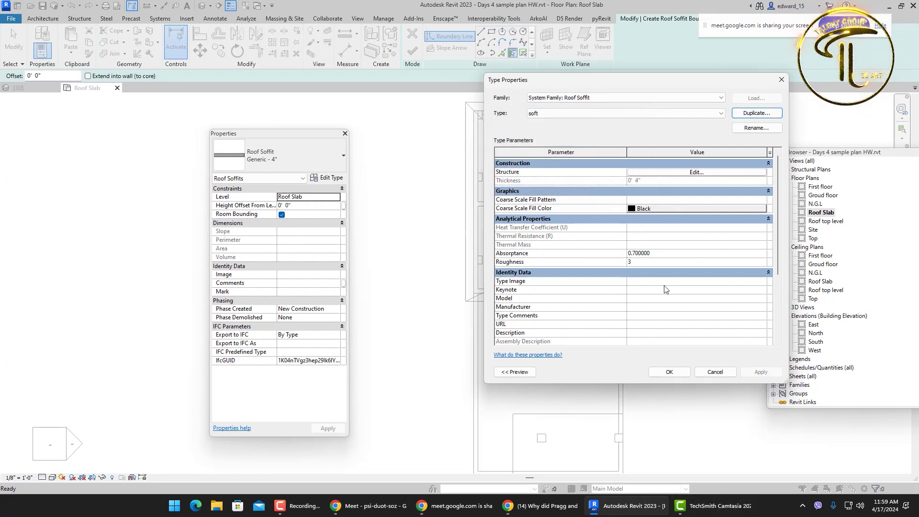
Step: Open the soffit type's structure layer material and duplicate Acoustic Ceiling Tile 24 x 24 as a new material named "sofit"
click(669, 172)
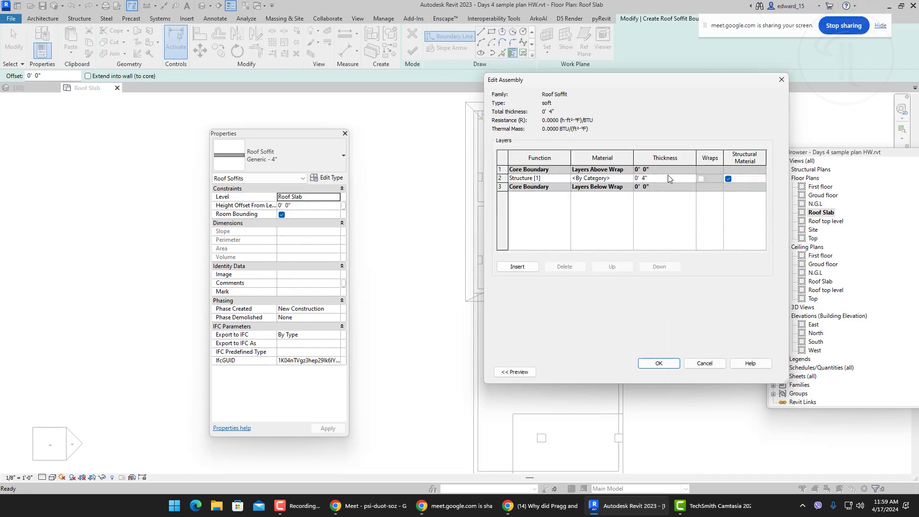
click(630, 178)
click(629, 178)
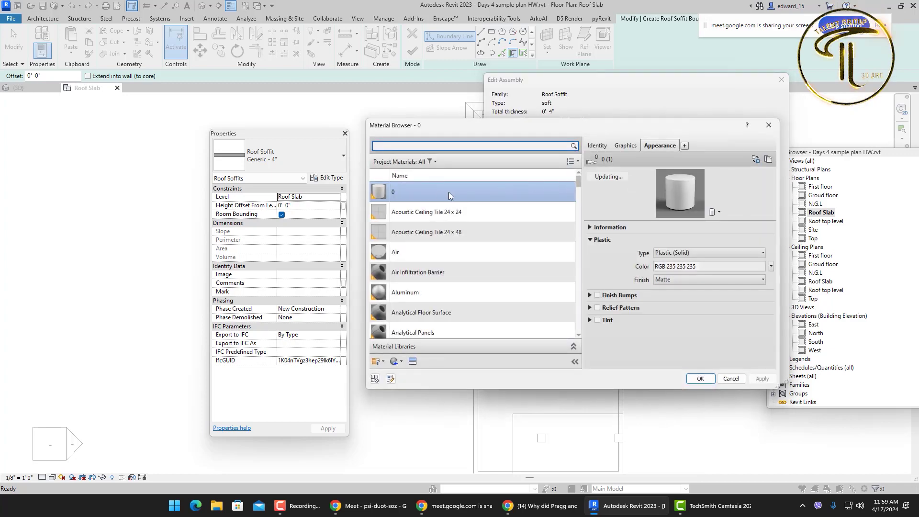
click(437, 216)
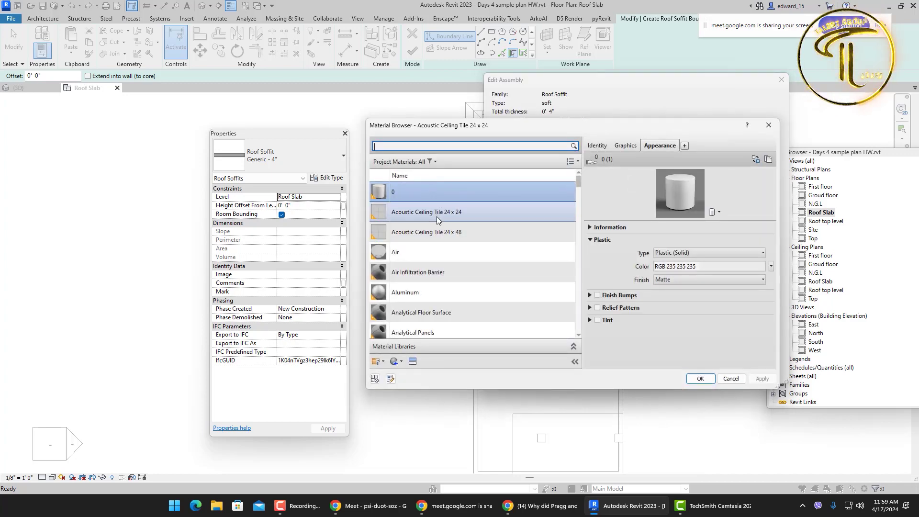
right_click(437, 217)
click(449, 231)
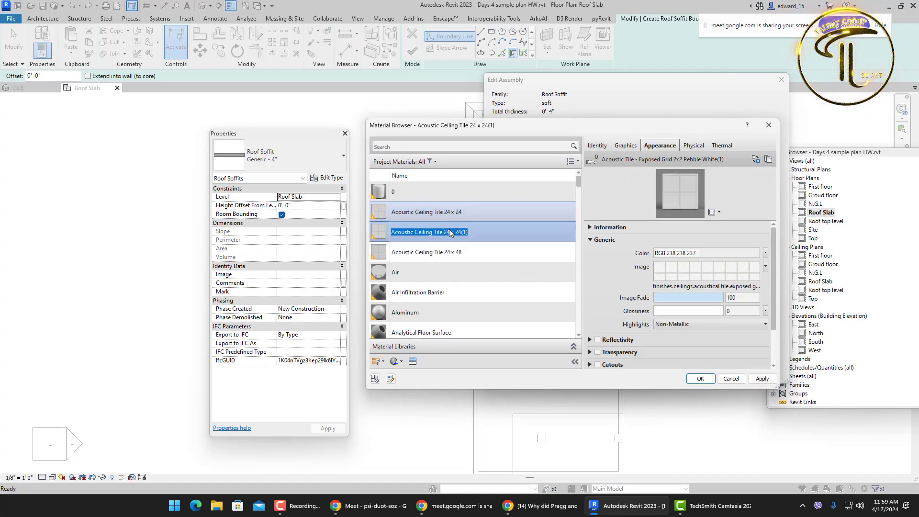
text(s)
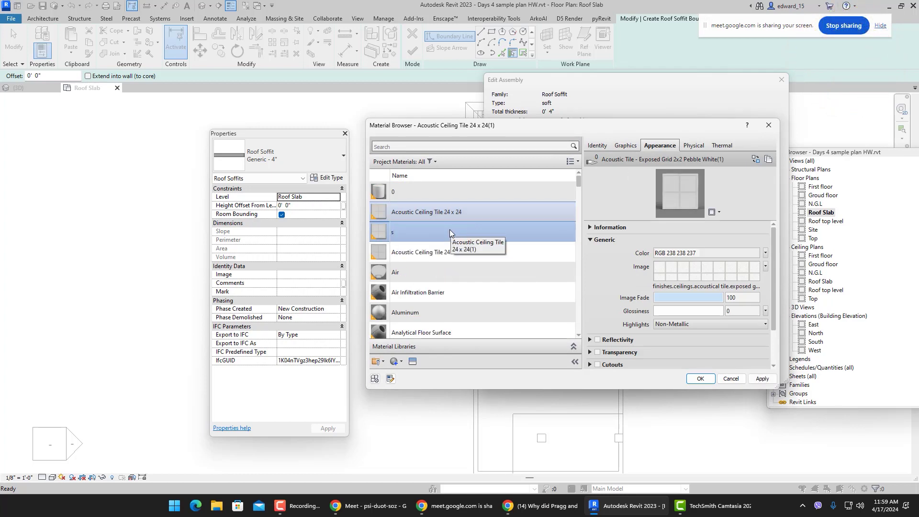
text(ofit)
key(Return)
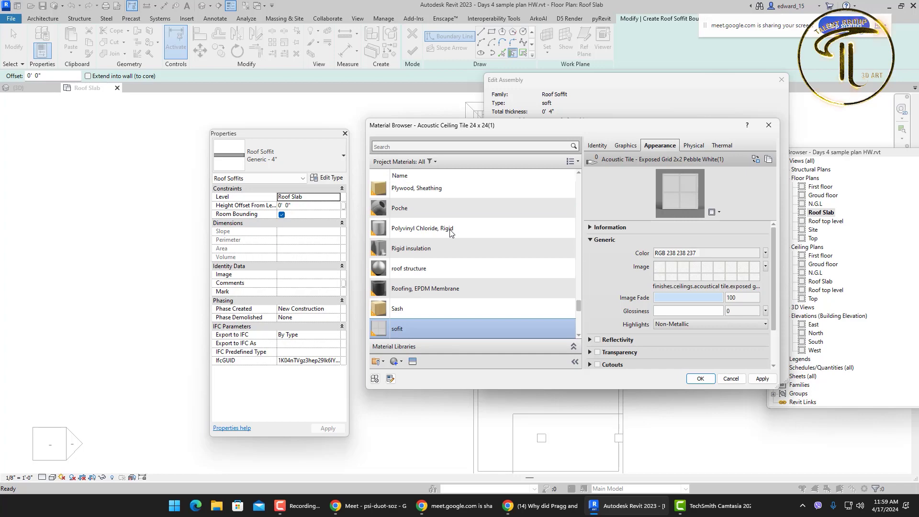
Step: Assign the sofit material to the structure layer and confirm the new roof soffit type
click(700, 378)
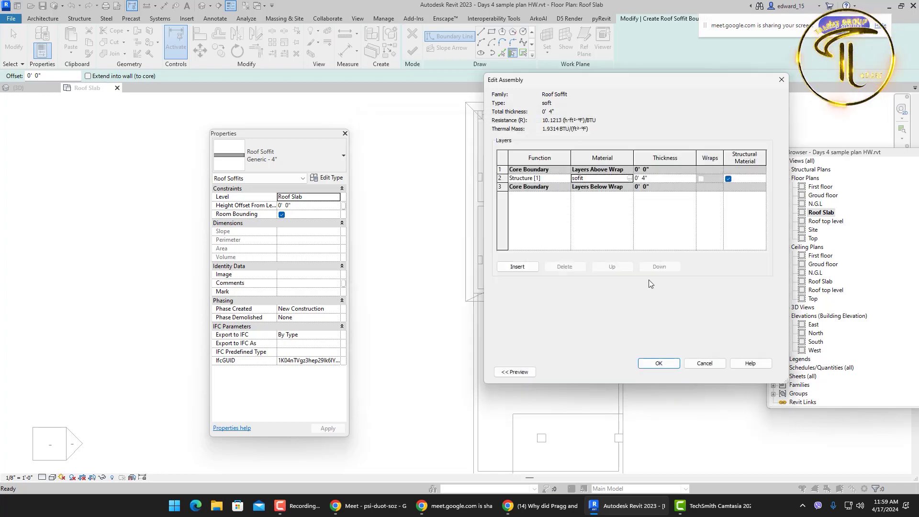
click(660, 362)
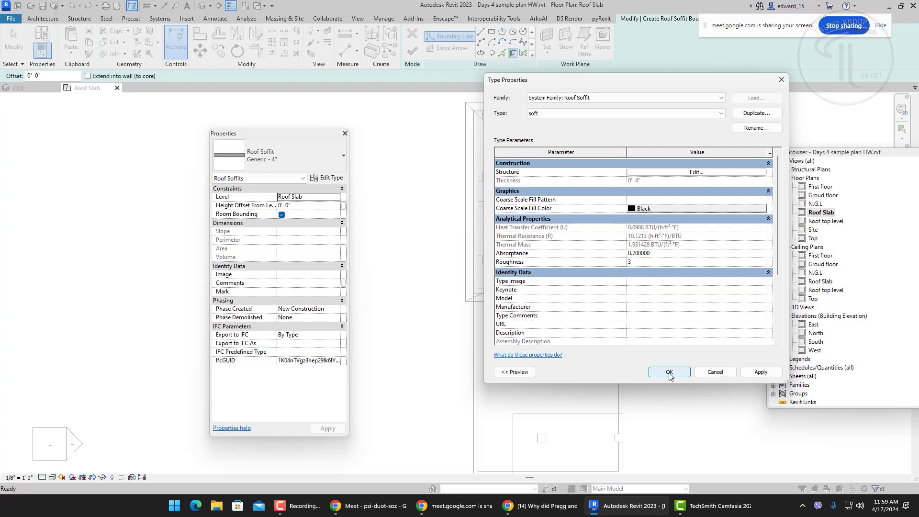
click(669, 373)
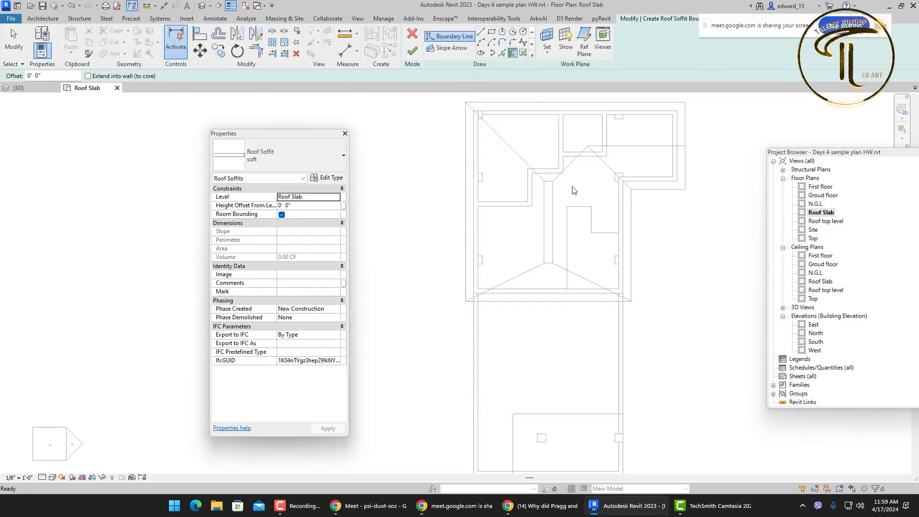
scroll(479, 172, up, 6)
scroll(458, 160, up, 2)
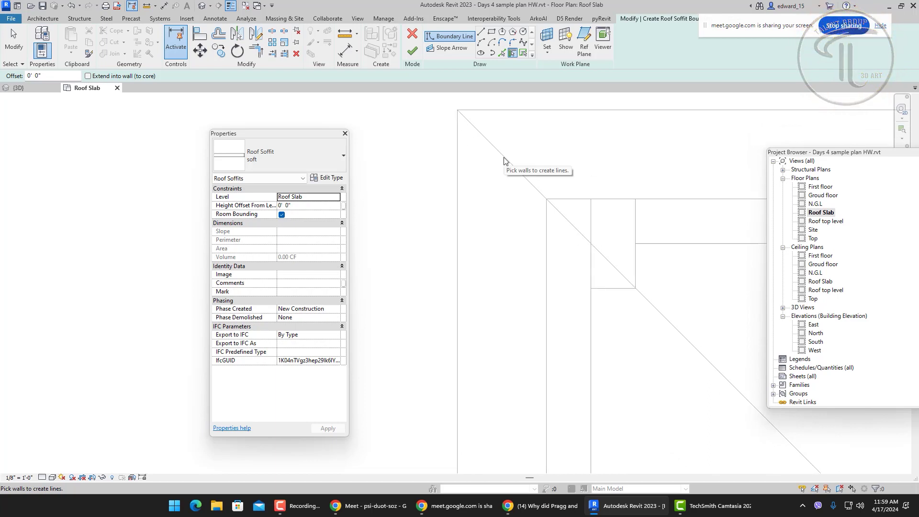
scroll(544, 194, down, 3)
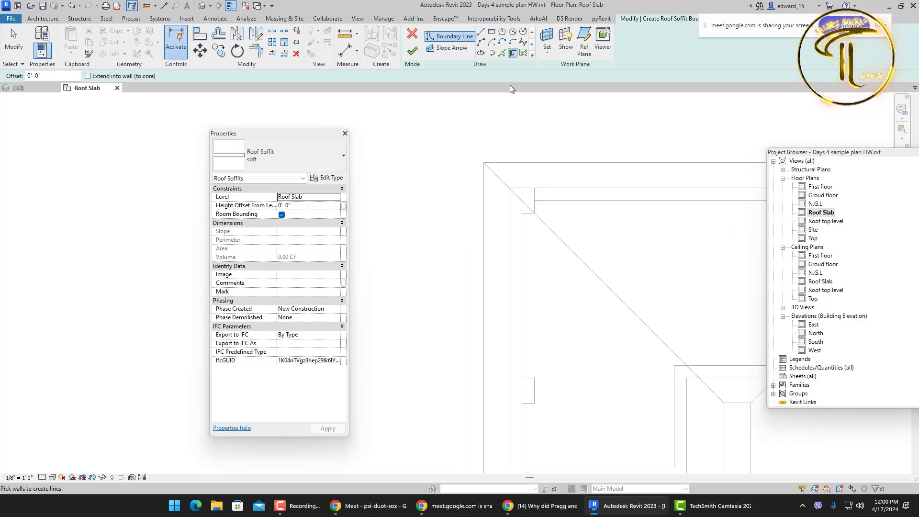
click(480, 32)
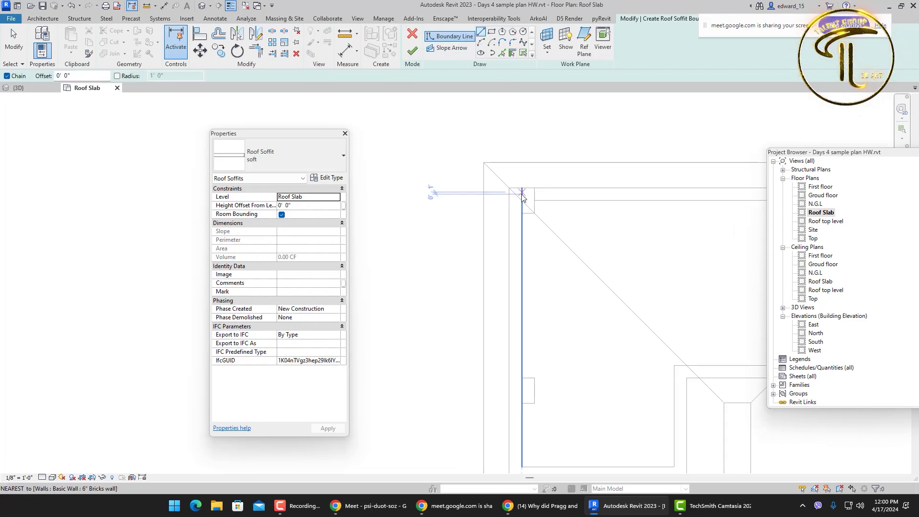
scroll(541, 165, down, 5)
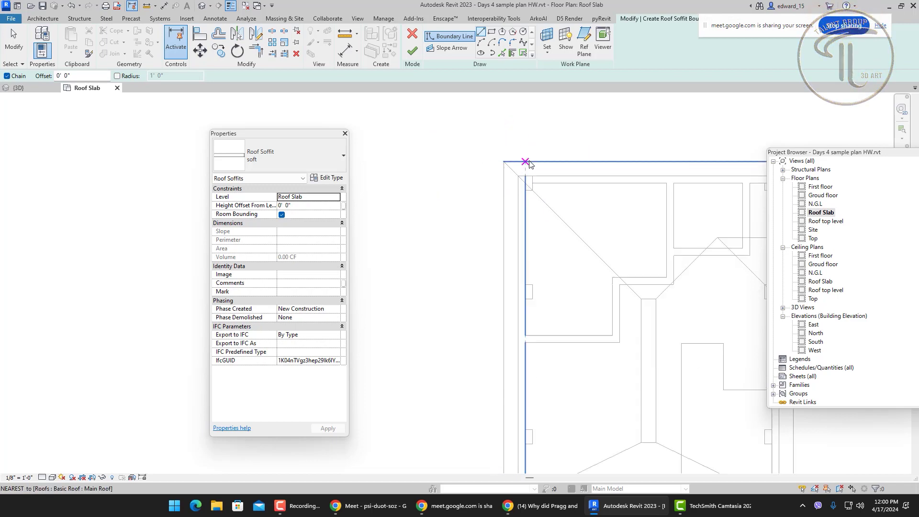
key(Escape)
key(Escape)
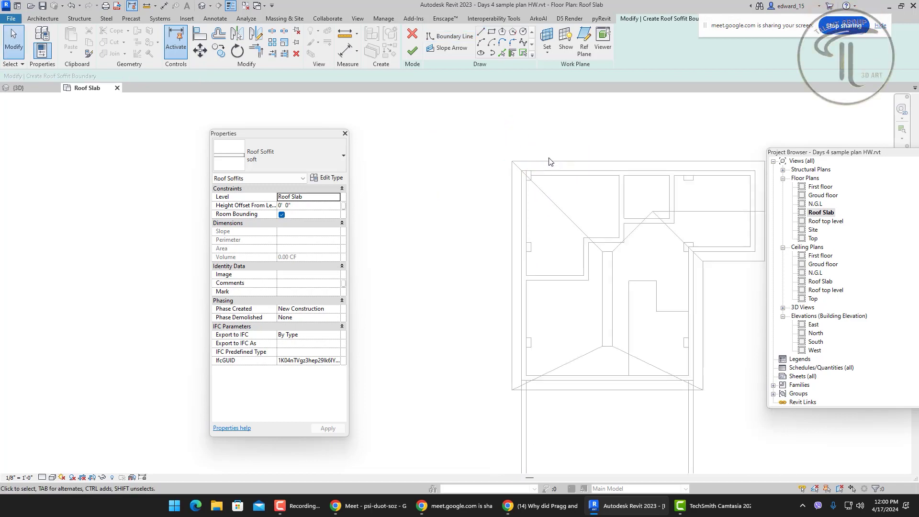
Step: Create the soffit's inner boundary lines by picking the outer faces of the exterior walls around the rooms
click(501, 52)
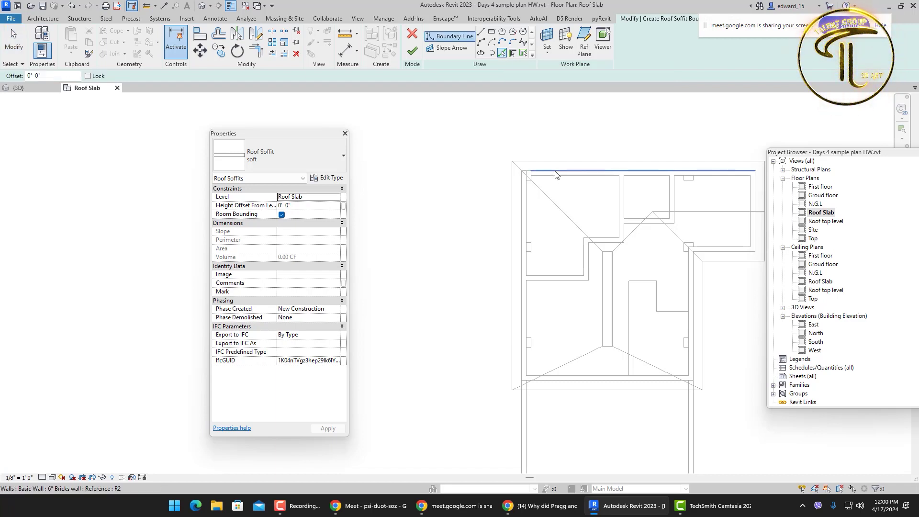
click(551, 180)
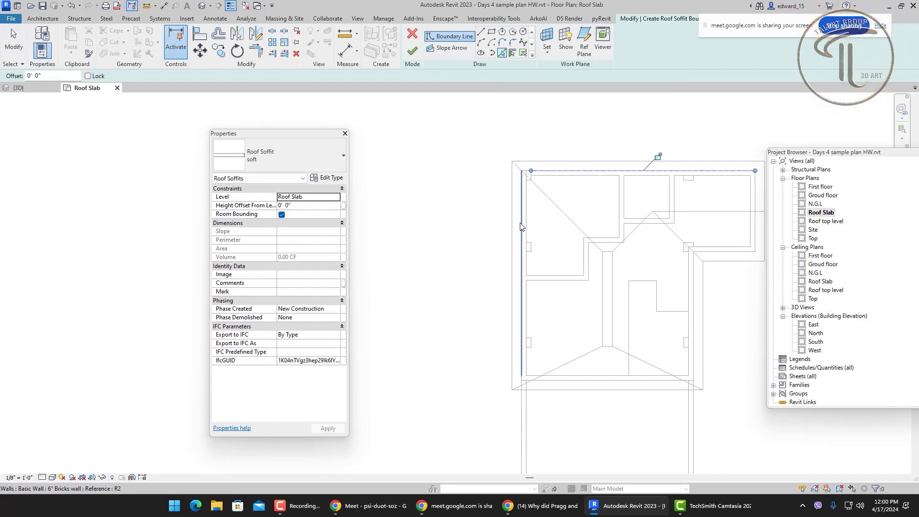
click(520, 227)
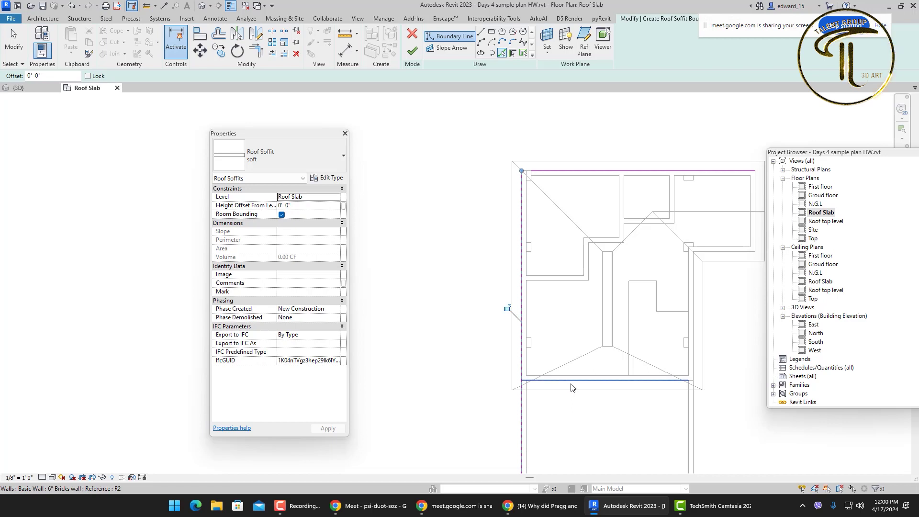
click(571, 386)
middle_drag(686, 351, 569, 413)
click(645, 372)
scroll(645, 373, up, 1)
click(593, 306)
click(651, 245)
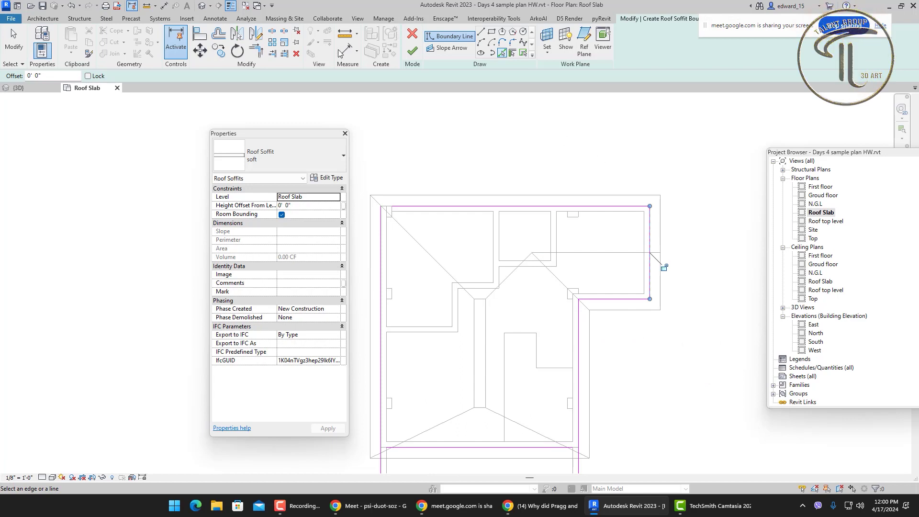
Step: Trim the inner soffit boundary lines to corners so they form a closed loop around the rooms
click(256, 50)
click(625, 206)
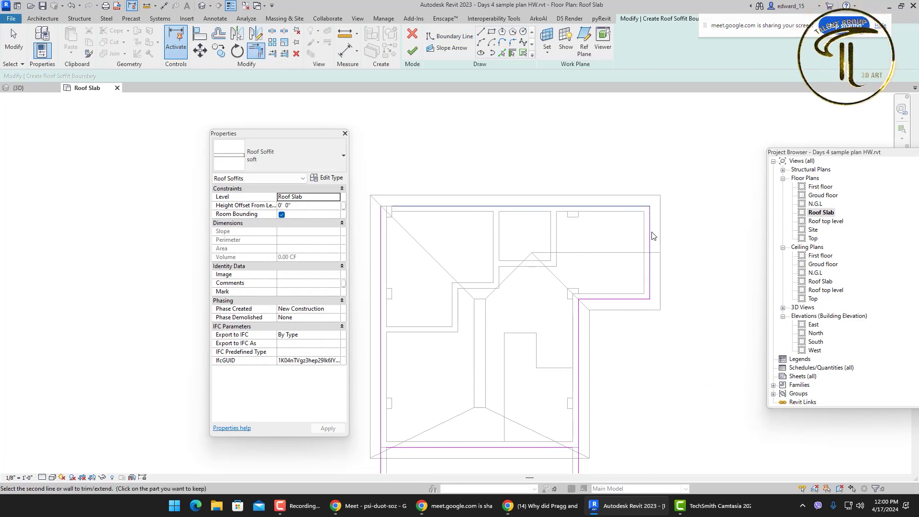
click(650, 237)
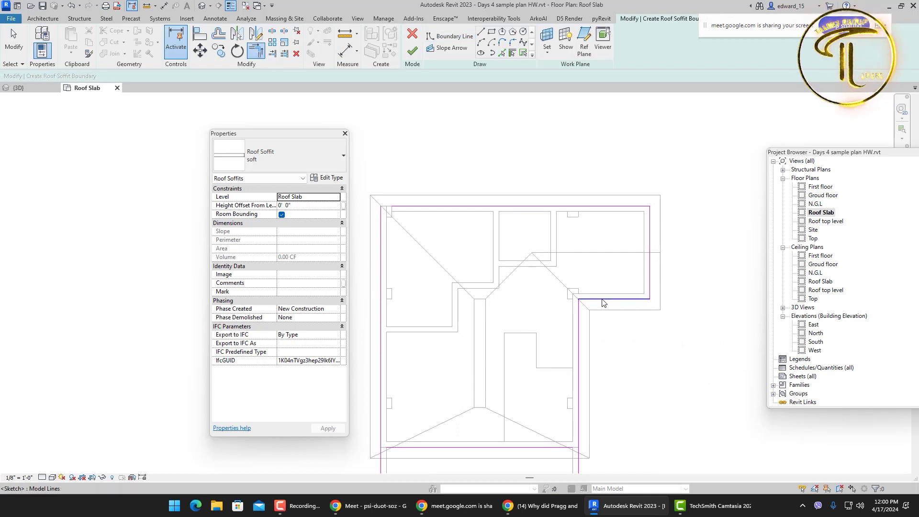
scroll(603, 299, down, 3)
click(612, 306)
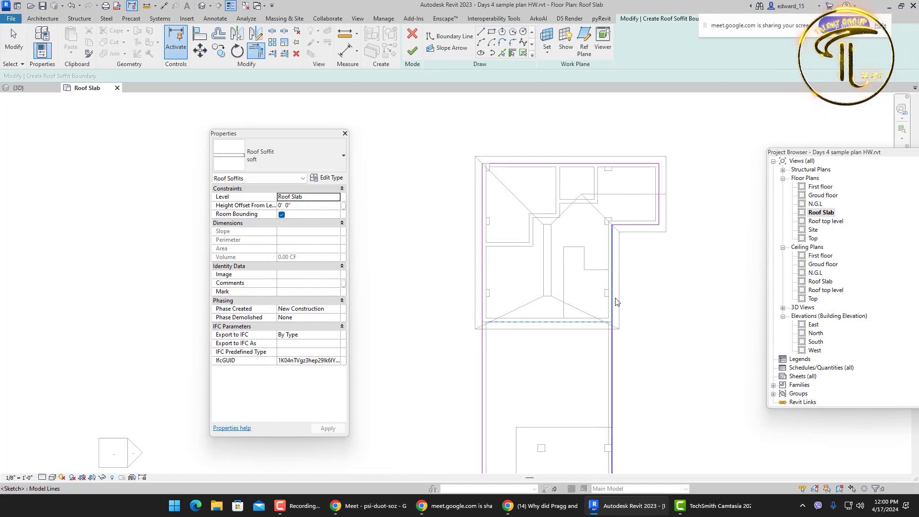
click(498, 321)
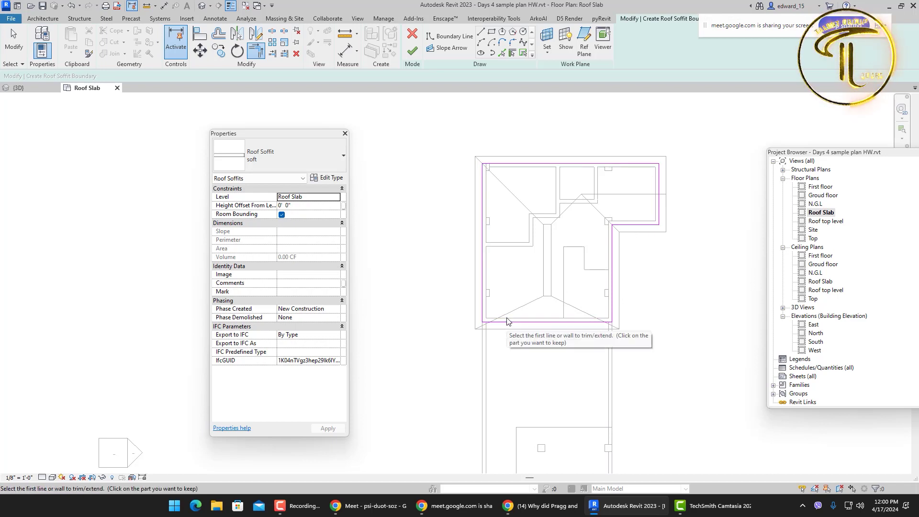
scroll(514, 173, up, 3)
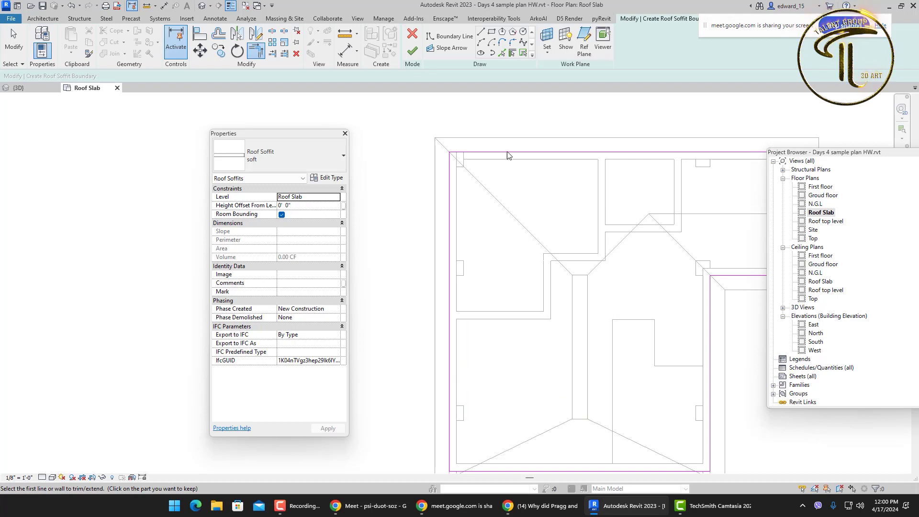
mouse_move(468, 147)
mouse_down()
mouse_move(445, 156)
mouse_move(442, 201)
mouse_up()
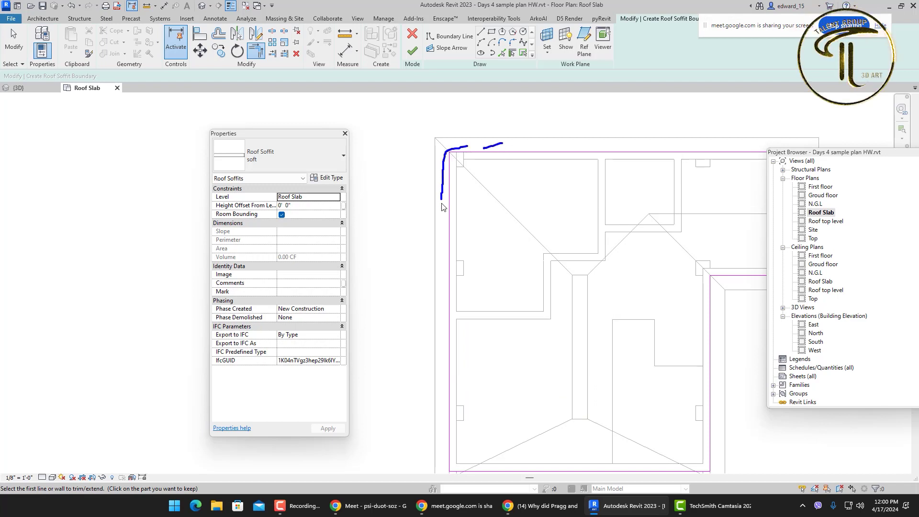
scroll(476, 181, down, 3)
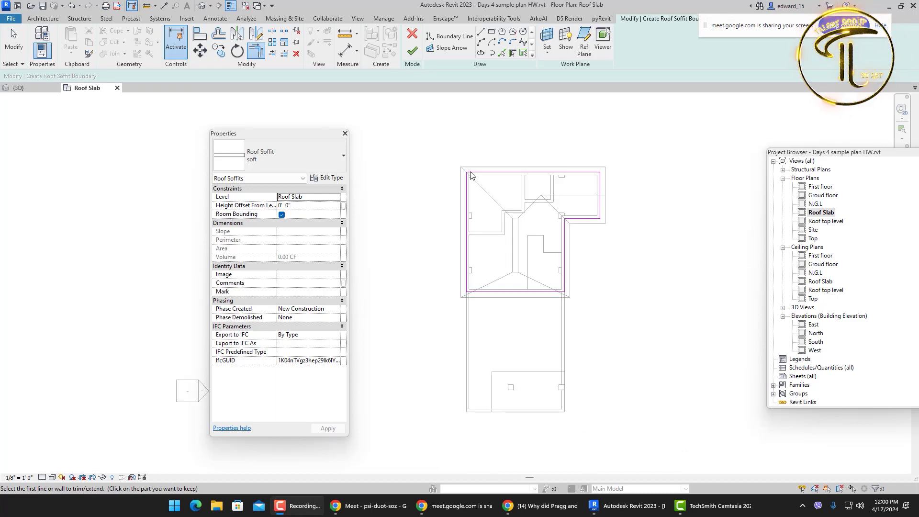
mouse_move(459, 167)
mouse_down()
mouse_move(608, 163)
mouse_move(616, 194)
mouse_move(592, 224)
mouse_move(569, 228)
mouse_move(571, 279)
mouse_move(557, 304)
mouse_move(475, 306)
mouse_move(461, 259)
mouse_move(475, 172)
mouse_up()
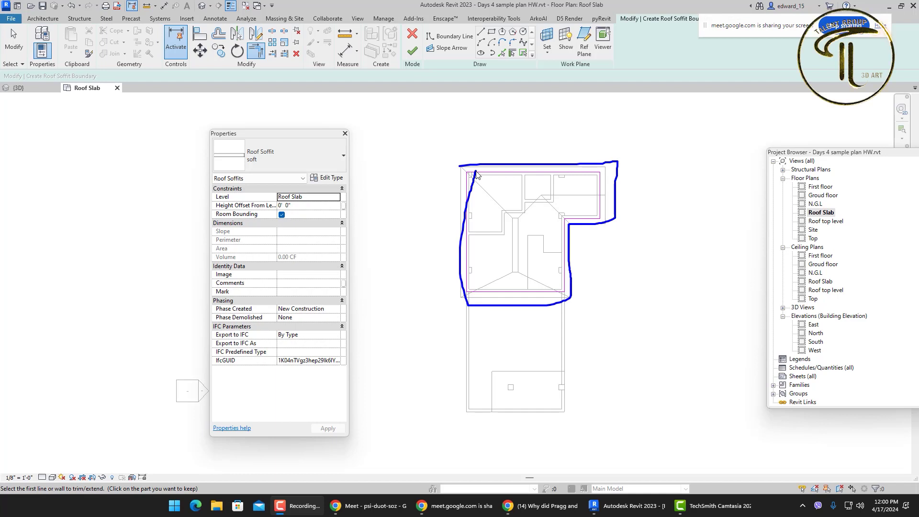
Step: Create the soffit's outer boundary loop by picking all the outer edges of the Main Roof
scroll(480, 164, up, 3)
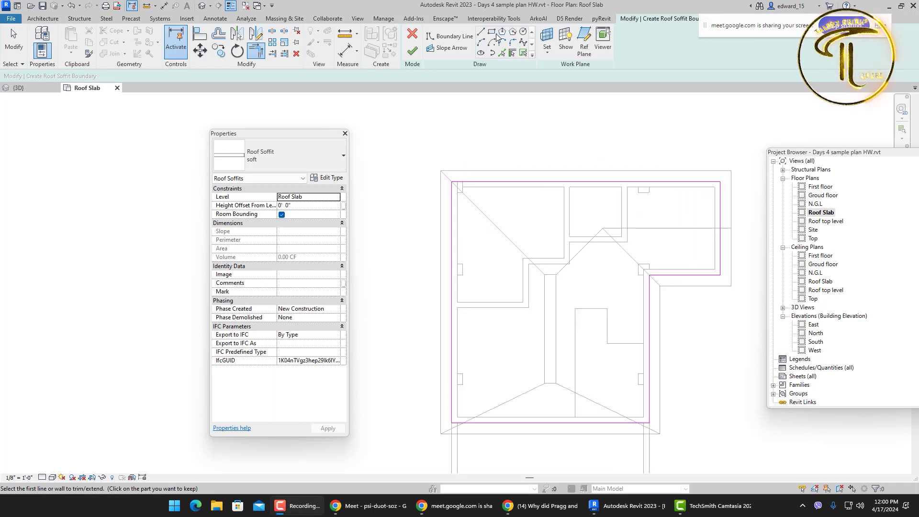
click(502, 52)
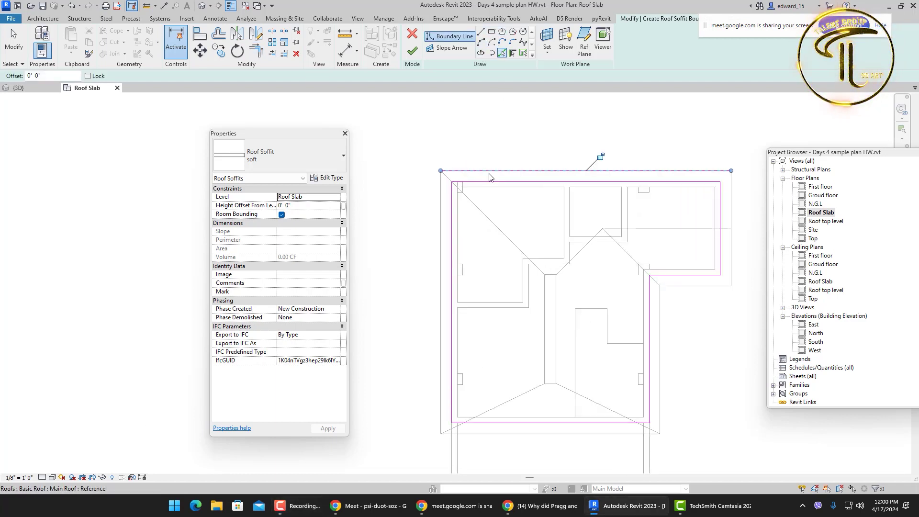
middle_drag(420, 287, 417, 203)
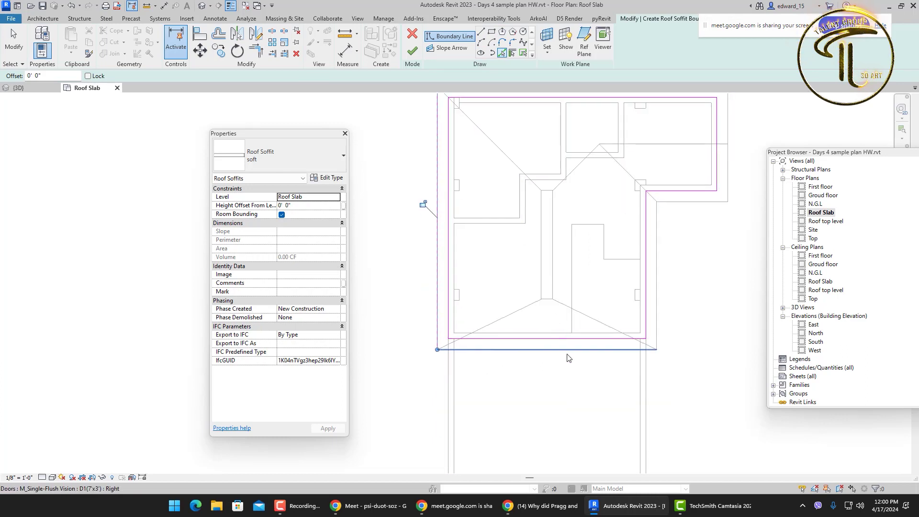
click(601, 351)
click(656, 266)
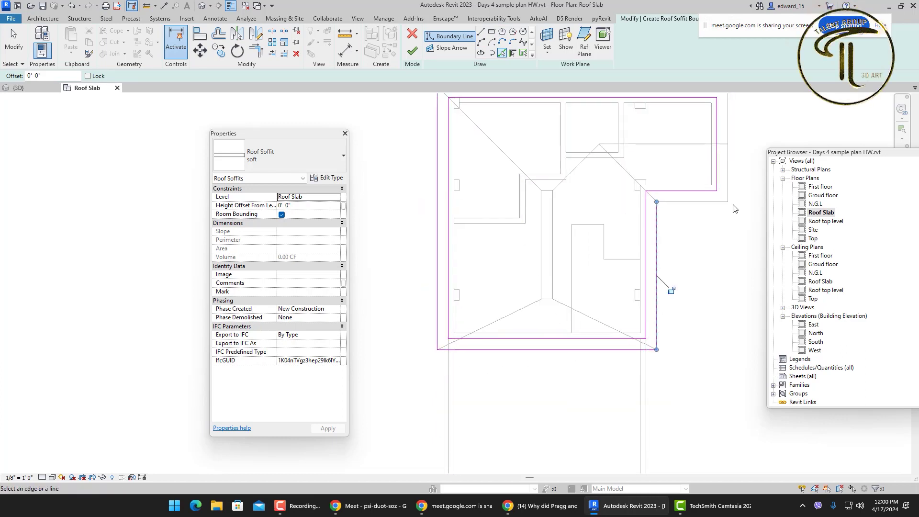
click(727, 184)
scroll(580, 197, down, 2)
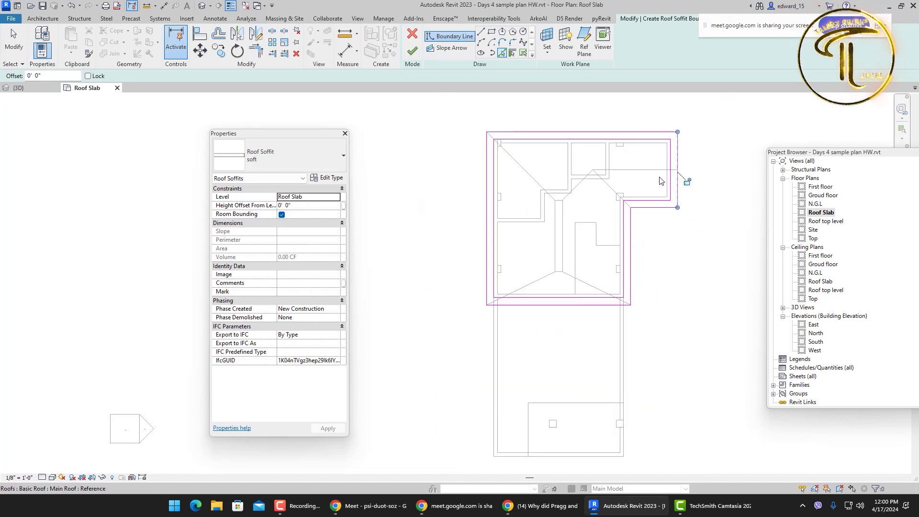
scroll(677, 136, up, 4)
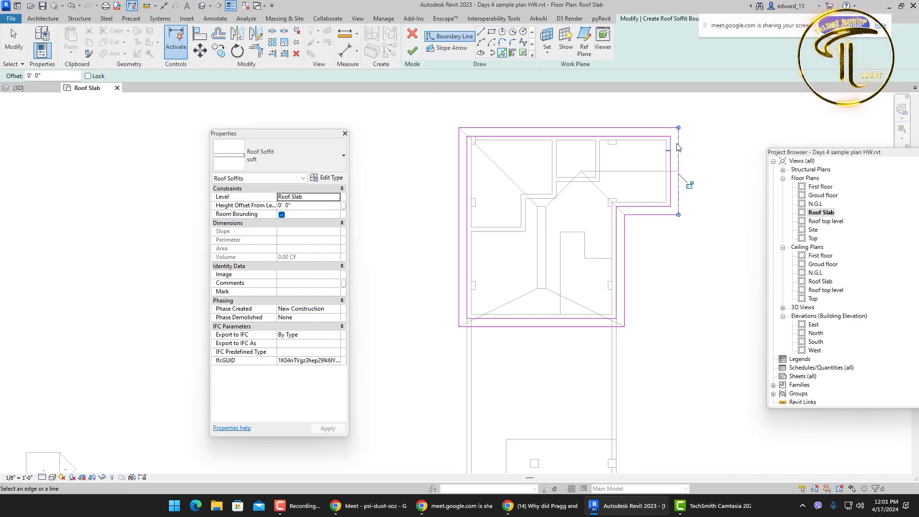
scroll(664, 165, down, 2)
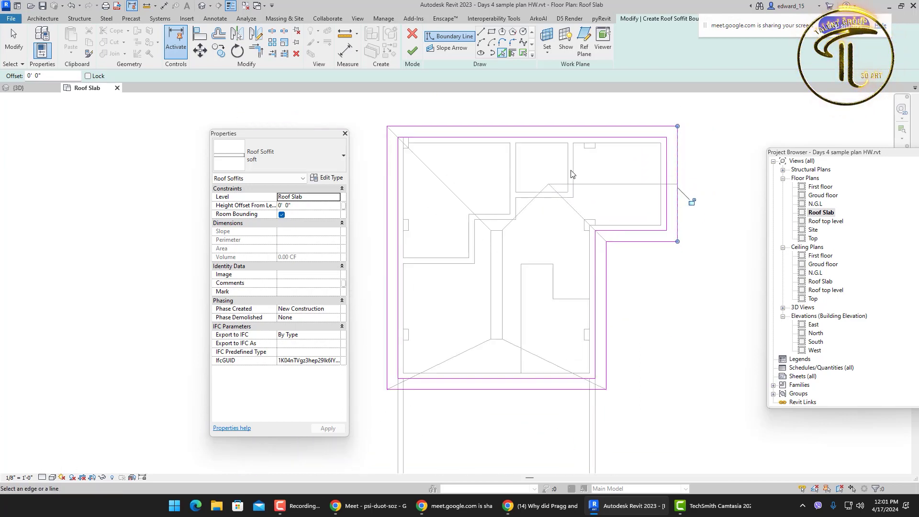
drag(572, 168, 478, 268)
drag(467, 200, 538, 264)
drag(511, 187, 590, 146)
mouse_move(669, 139)
mouse_down()
mouse_move(677, 173)
mouse_move(670, 212)
mouse_move(638, 236)
mouse_move(602, 323)
mouse_up()
drag(598, 270, 608, 327)
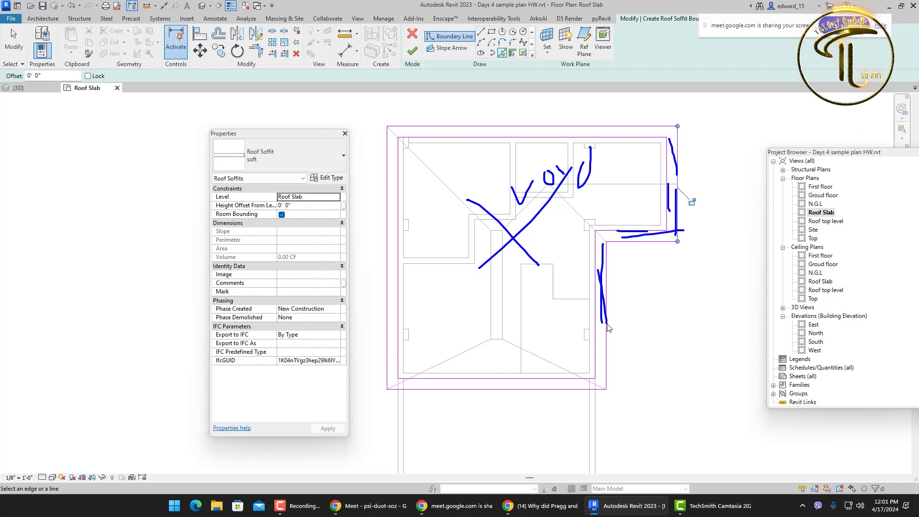